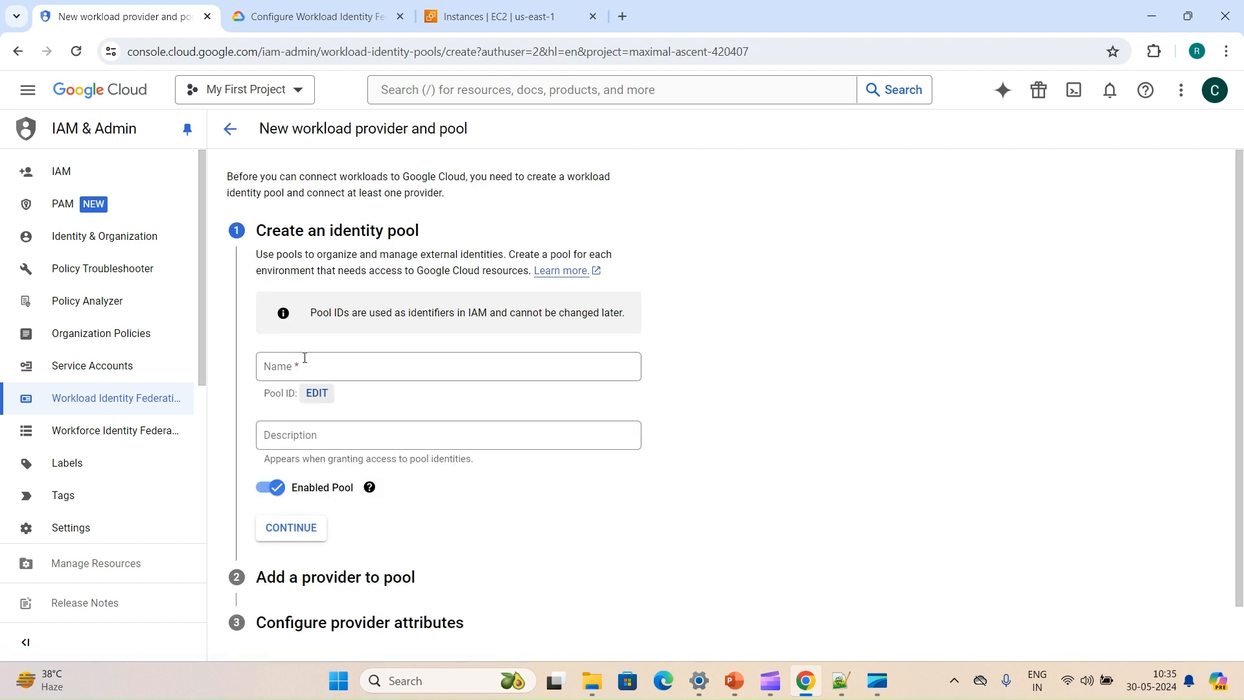
- Name the new identity pool aws-mypool, keep it enabled with no description, and continue to adding a provider
{"action": "left_click", "coordinate": [310, 367]}
{"action": "type", "text": "aws-mypool"}
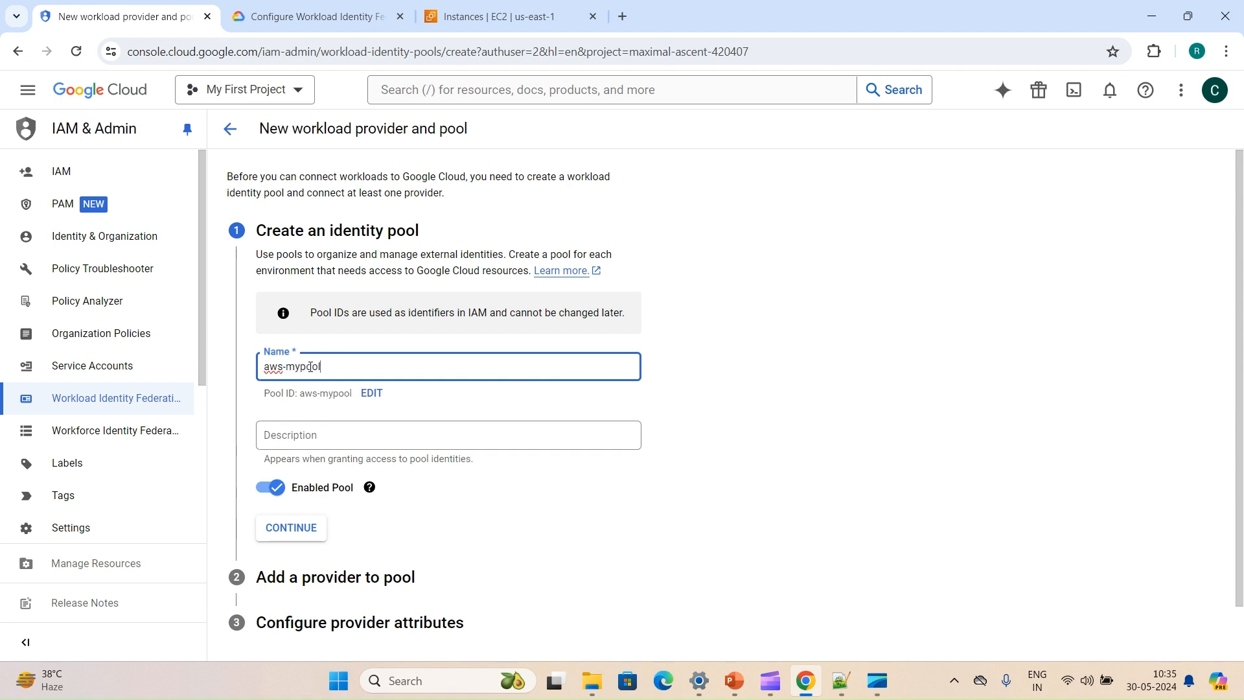
{"action": "left_click", "coordinate": [316, 437]}
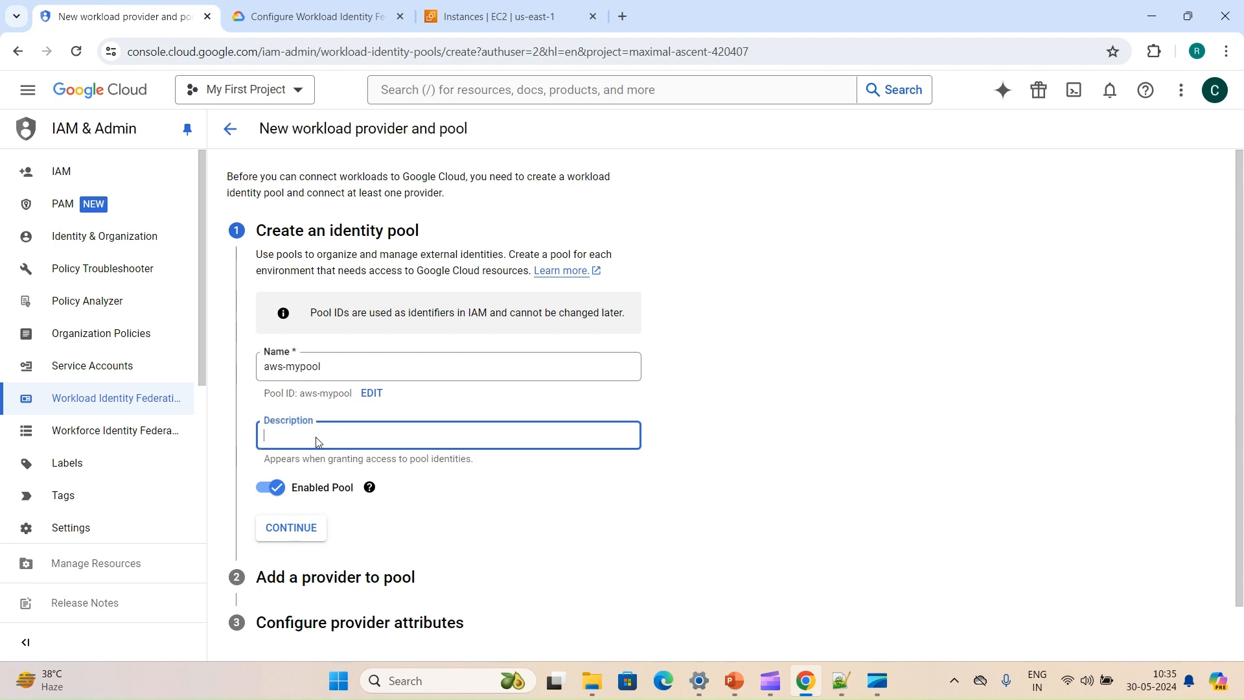
{"action": "scroll", "coordinate": [316, 437], "scroll_direction": "down", "scroll_amount": 1}
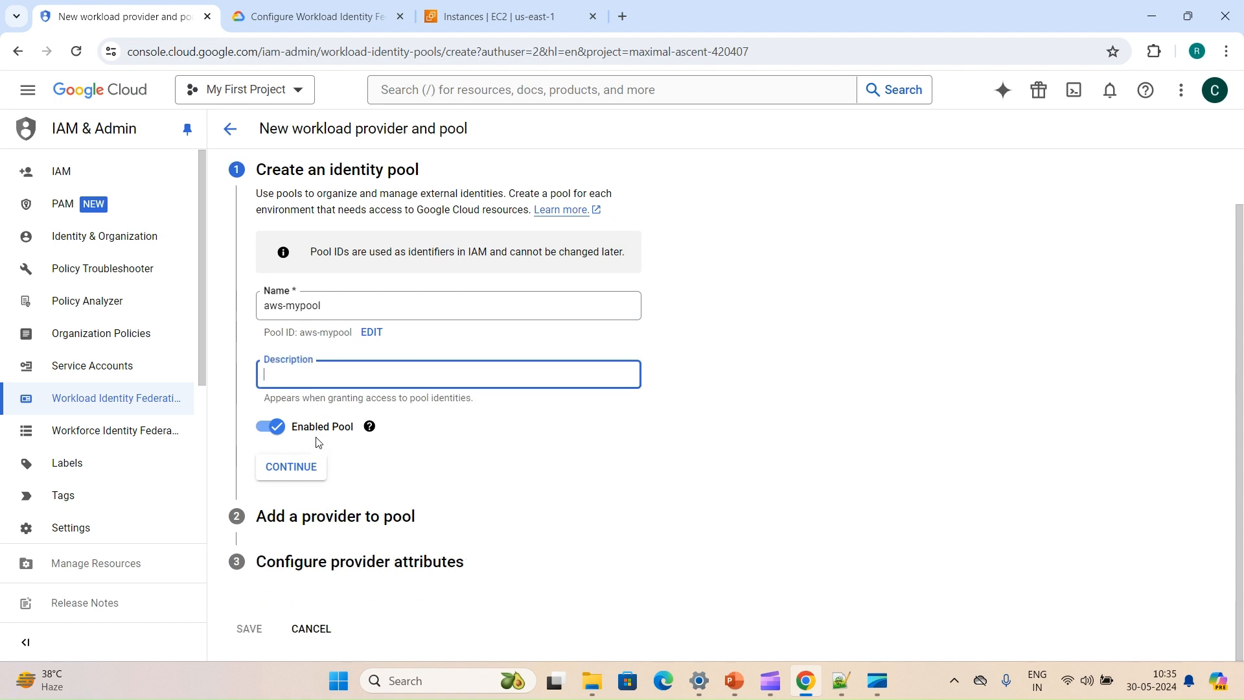
{"action": "left_click", "coordinate": [278, 429]}
{"action": "left_click", "coordinate": [277, 429]}
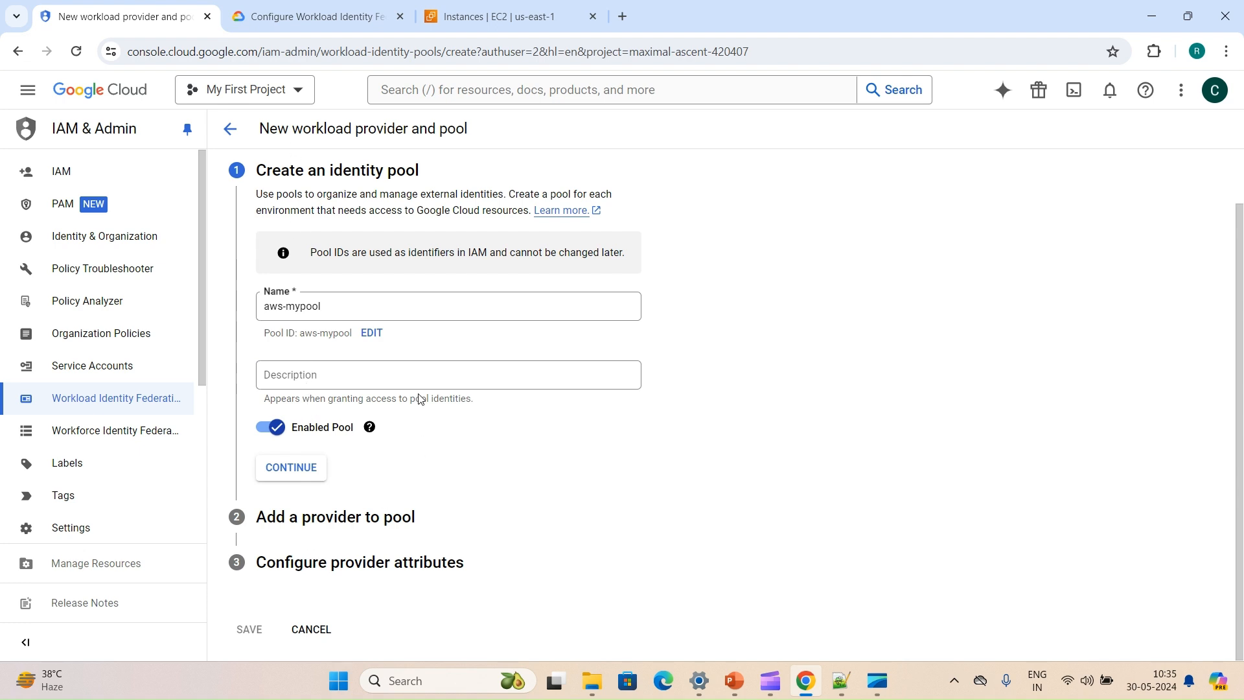
{"action": "left_click", "coordinate": [291, 468]}
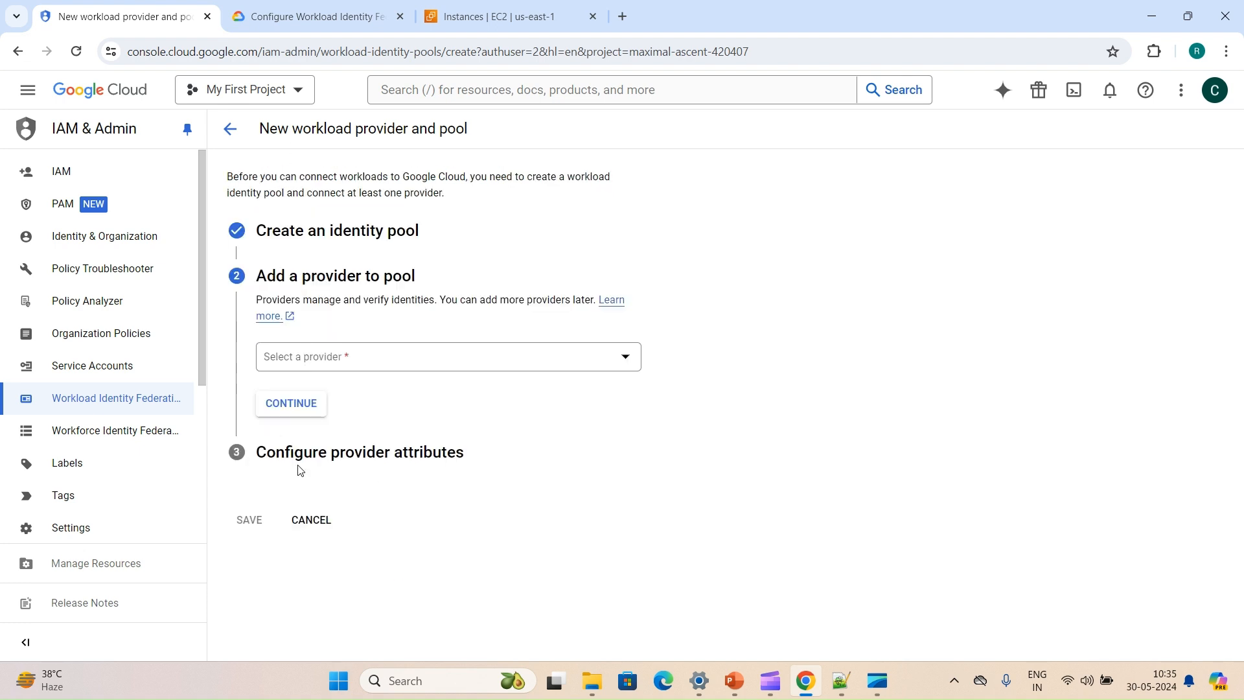
- Try OpenID Connect (OIDC) and SAML as the pool's provider type to compare their detail fields
{"action": "left_click", "coordinate": [405, 366]}
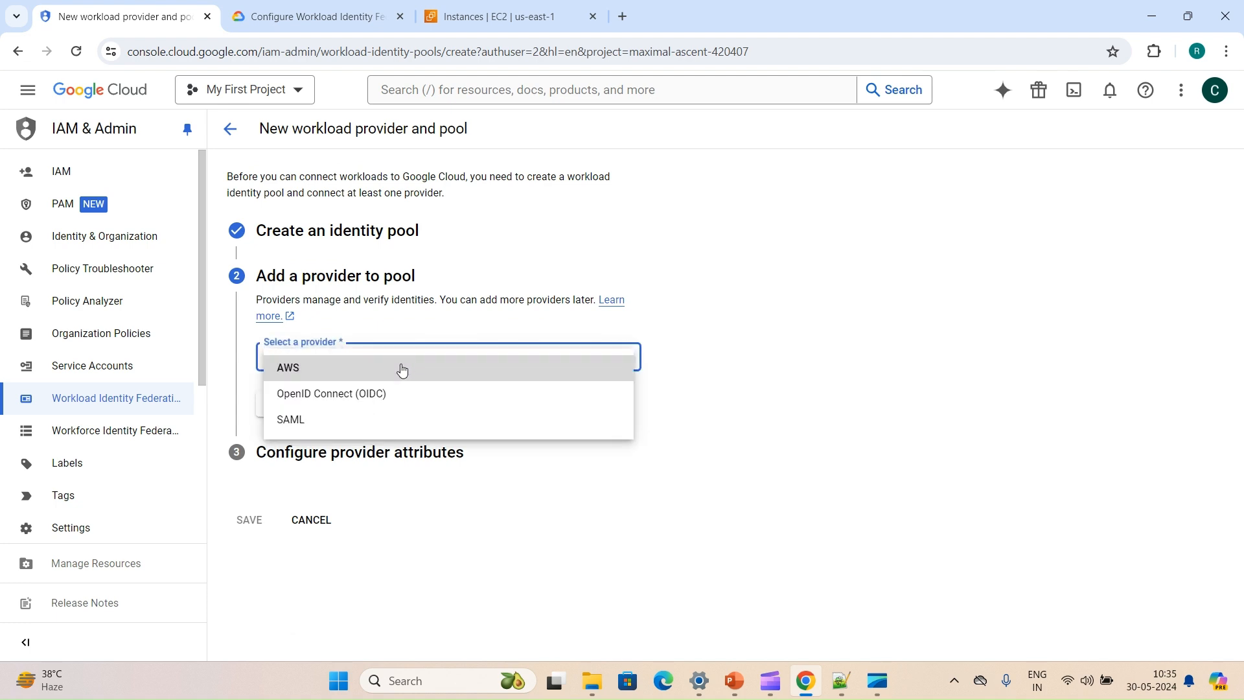
{"action": "left_click", "coordinate": [316, 393]}
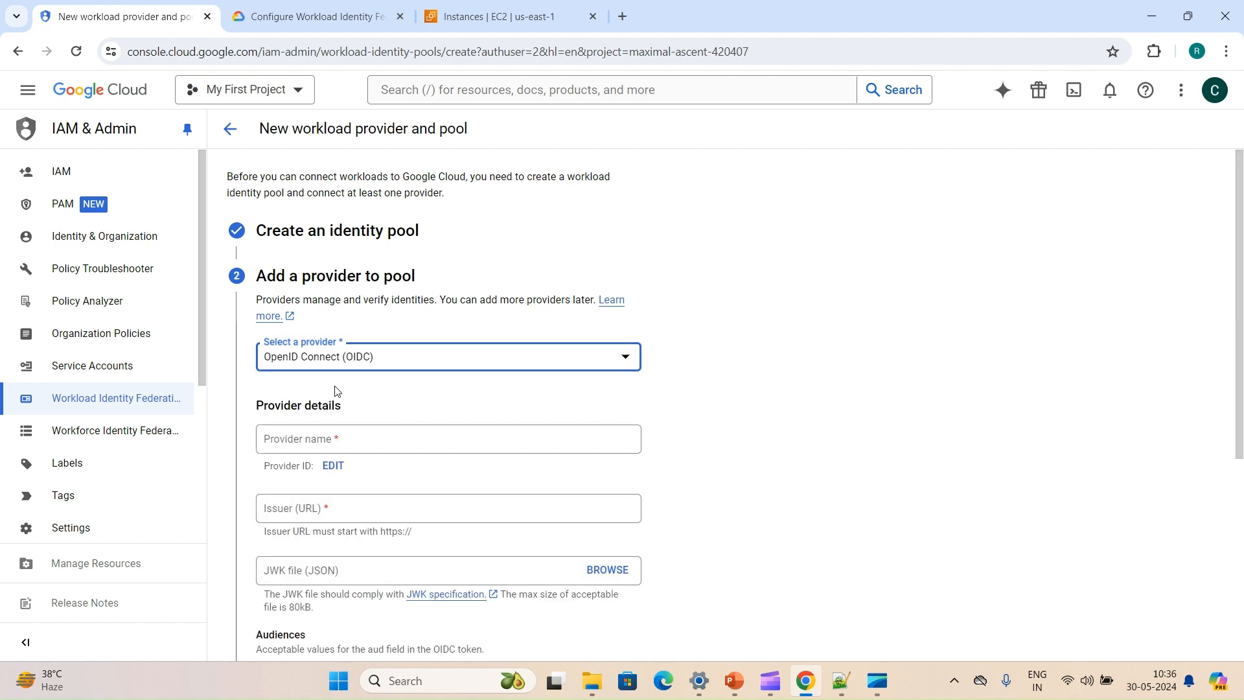
{"action": "left_click", "coordinate": [385, 358]}
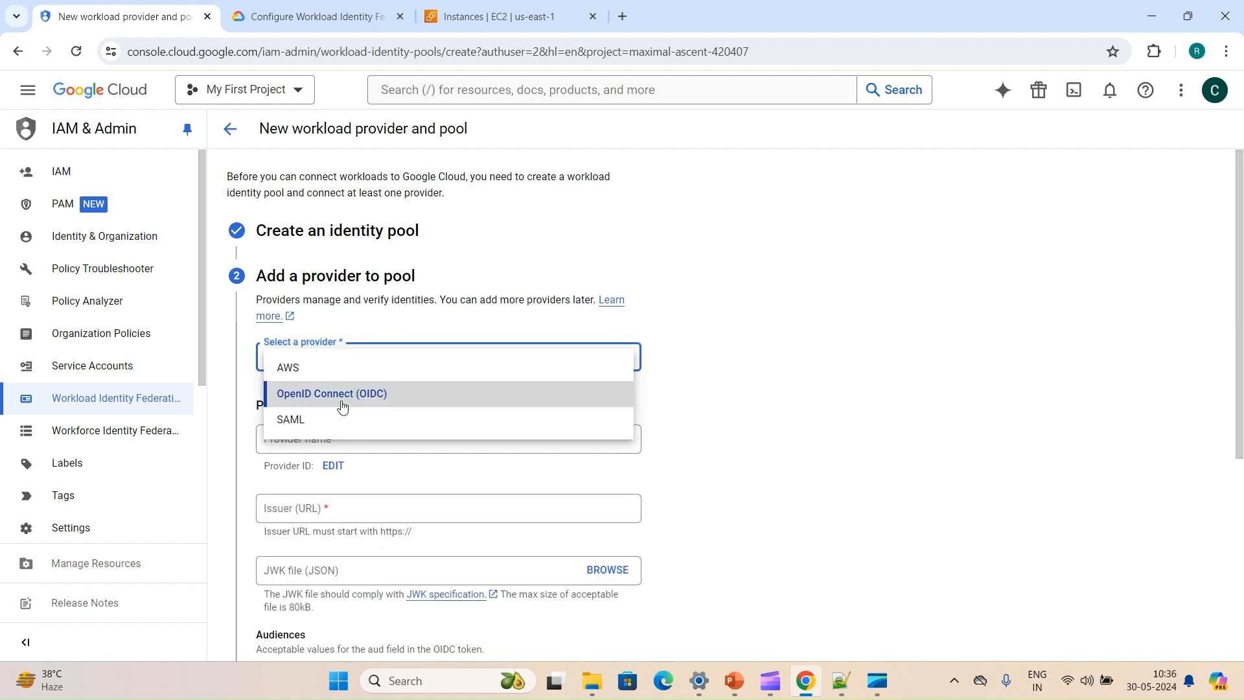
{"action": "left_click", "coordinate": [336, 418]}
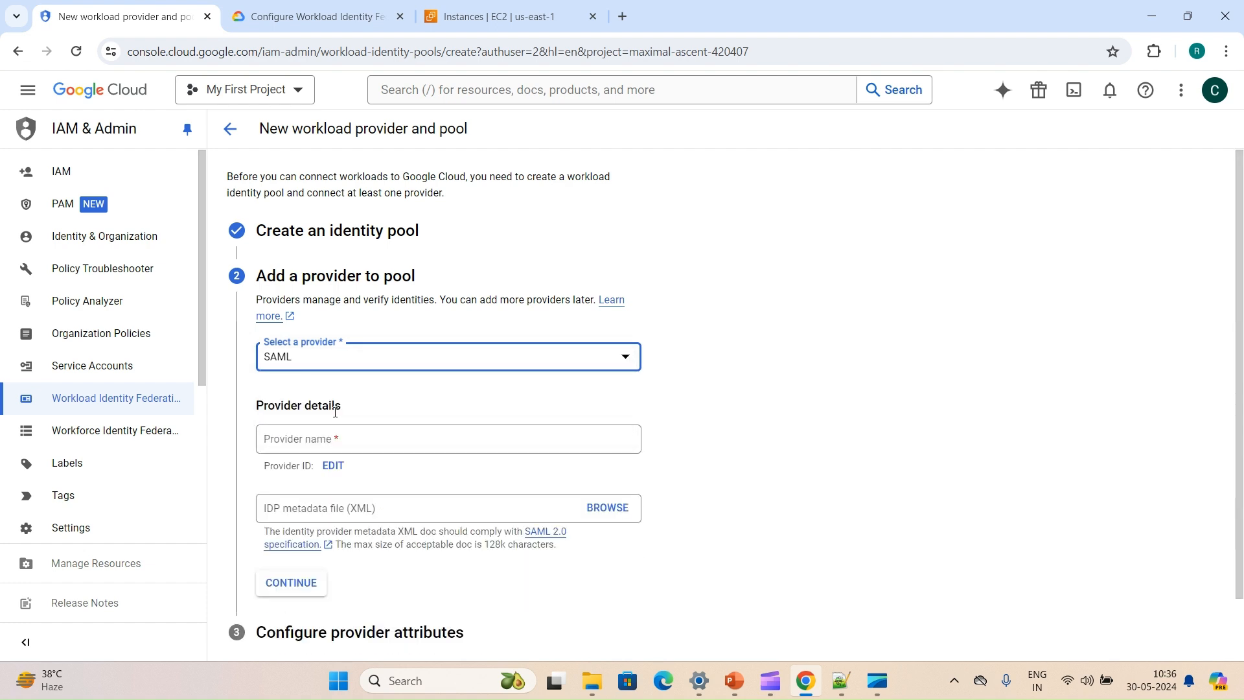
- Choose AWS as the pool's provider and name the provider my-aws-account
{"action": "left_click", "coordinate": [340, 363]}
{"action": "left_click", "coordinate": [324, 374]}
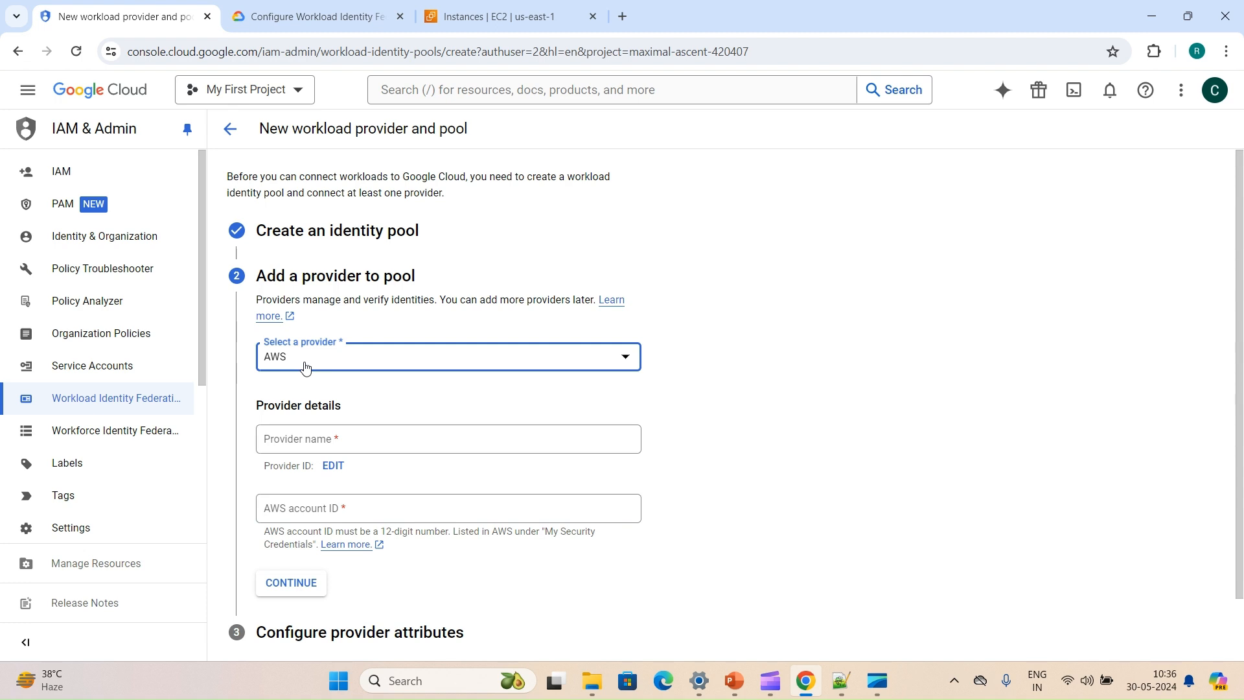
{"action": "scroll", "coordinate": [305, 366], "scroll_direction": "down", "scroll_amount": 1}
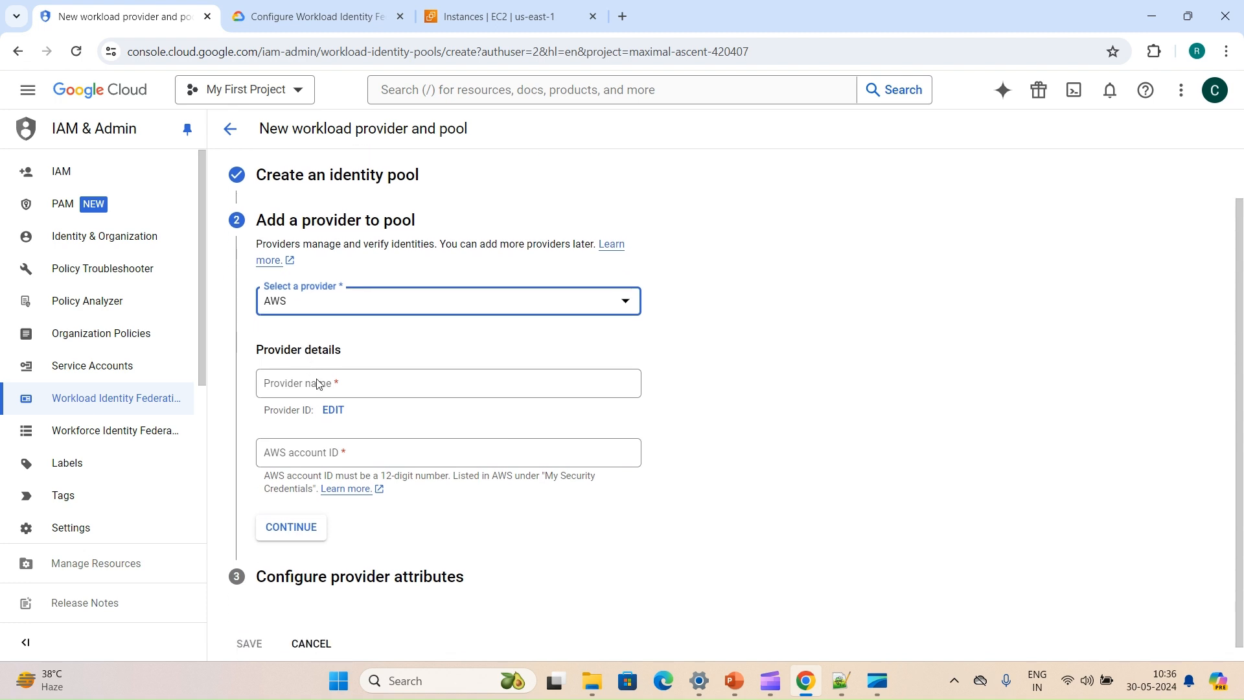
{"action": "left_click", "coordinate": [323, 381]}
{"action": "type", "text": "my-aws-account"}
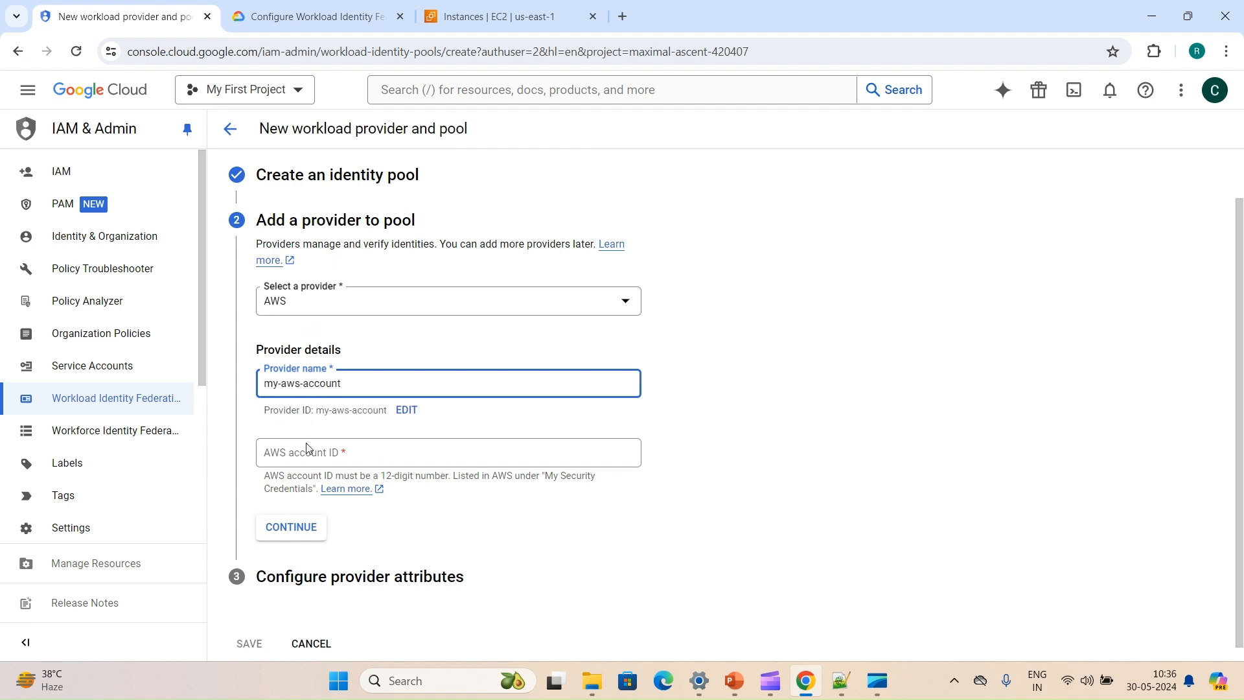
- Copy the account ID from the AWS console and paste it as the provider's AWS account ID in Google Cloud
{"action": "left_click", "coordinate": [306, 453]}
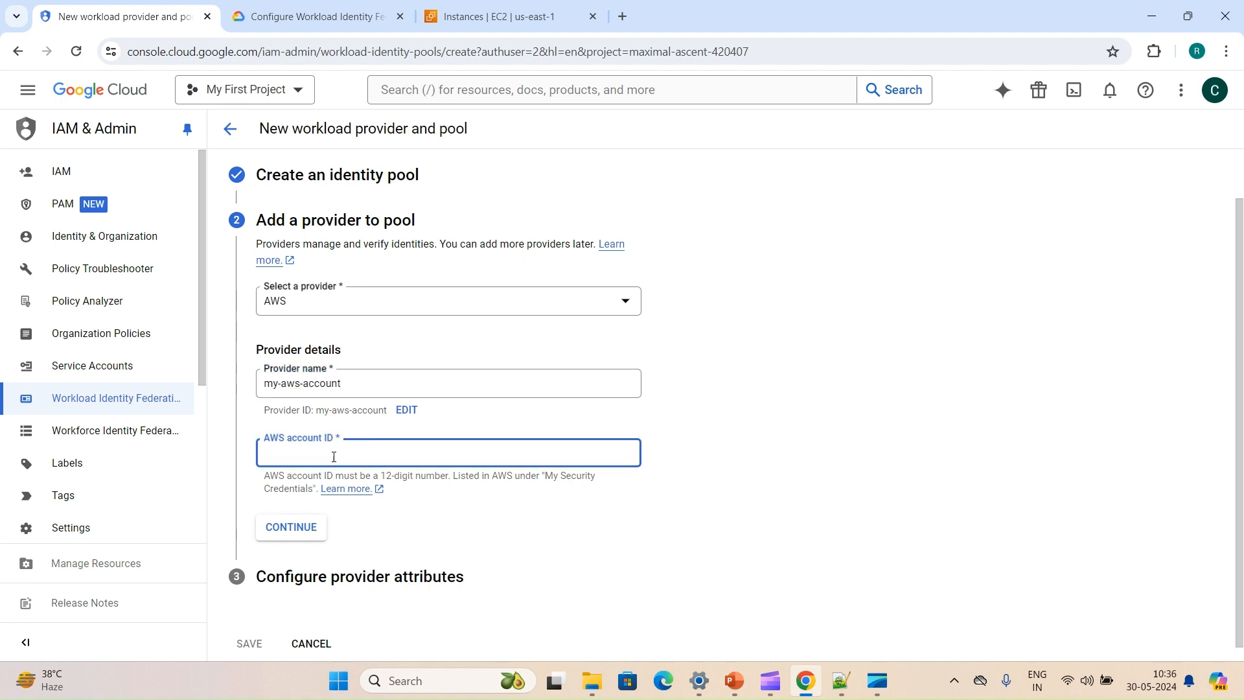
{"action": "left_click", "coordinate": [499, 16]}
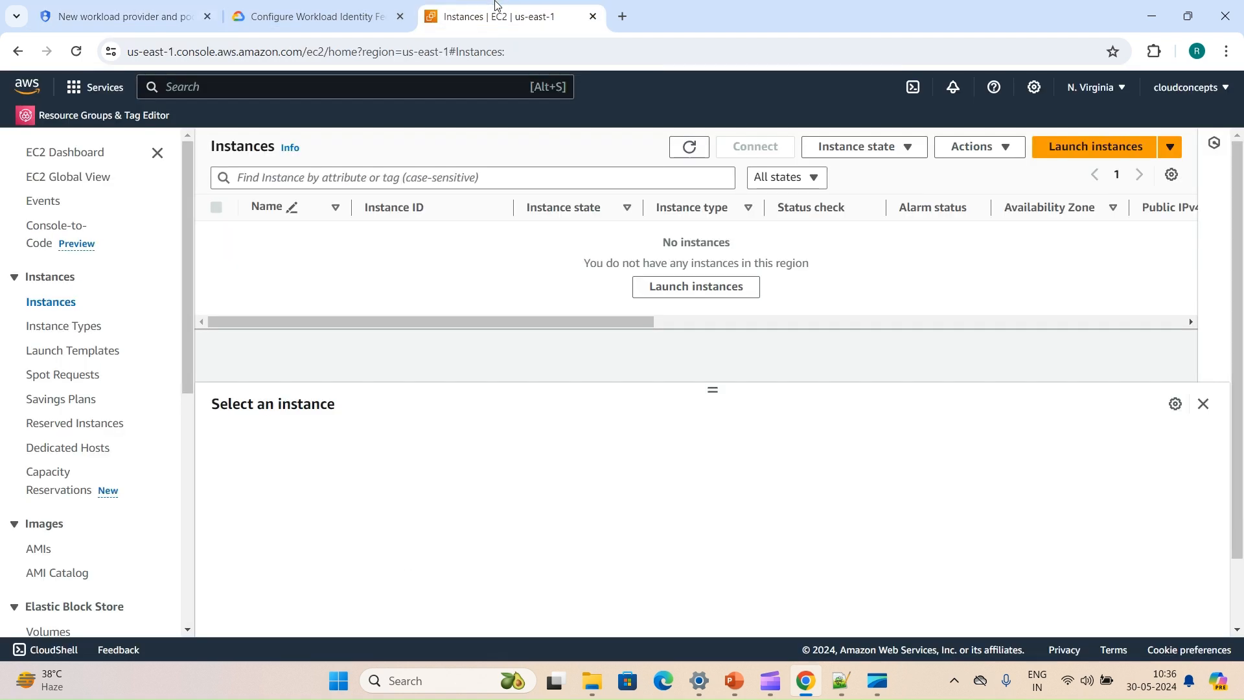
{"action": "left_click", "coordinate": [1178, 89]}
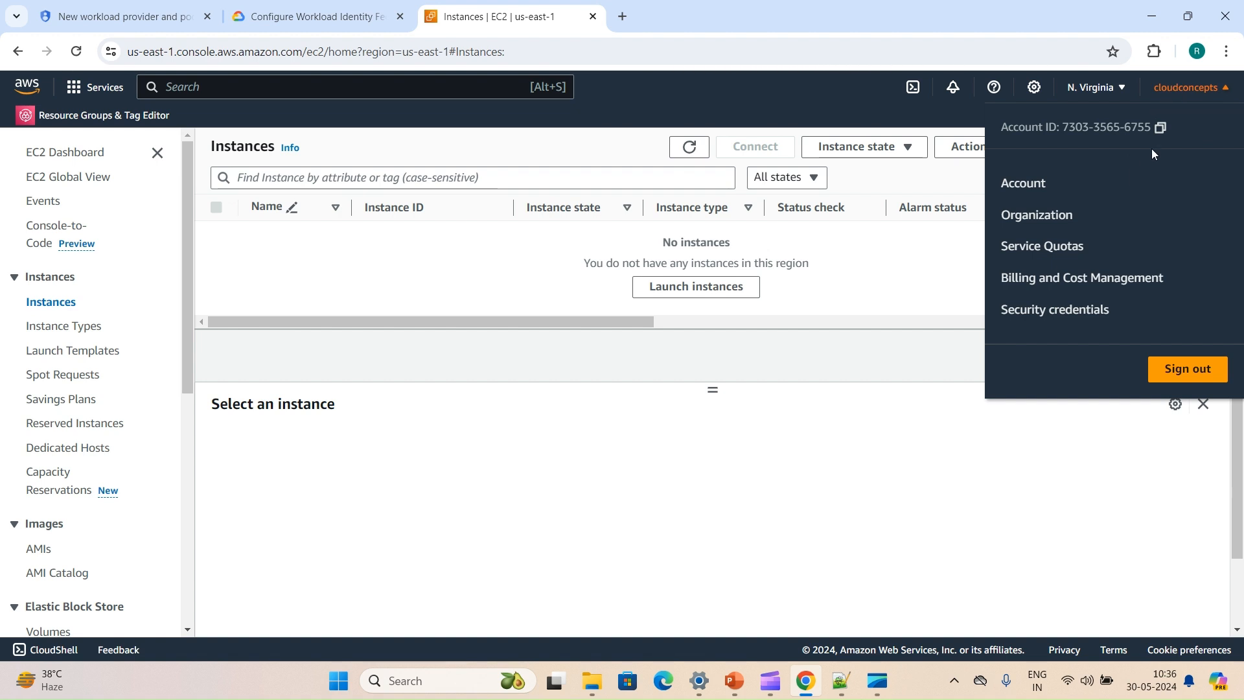
{"action": "left_click", "coordinate": [1162, 129]}
{"action": "left_click", "coordinate": [156, 7]}
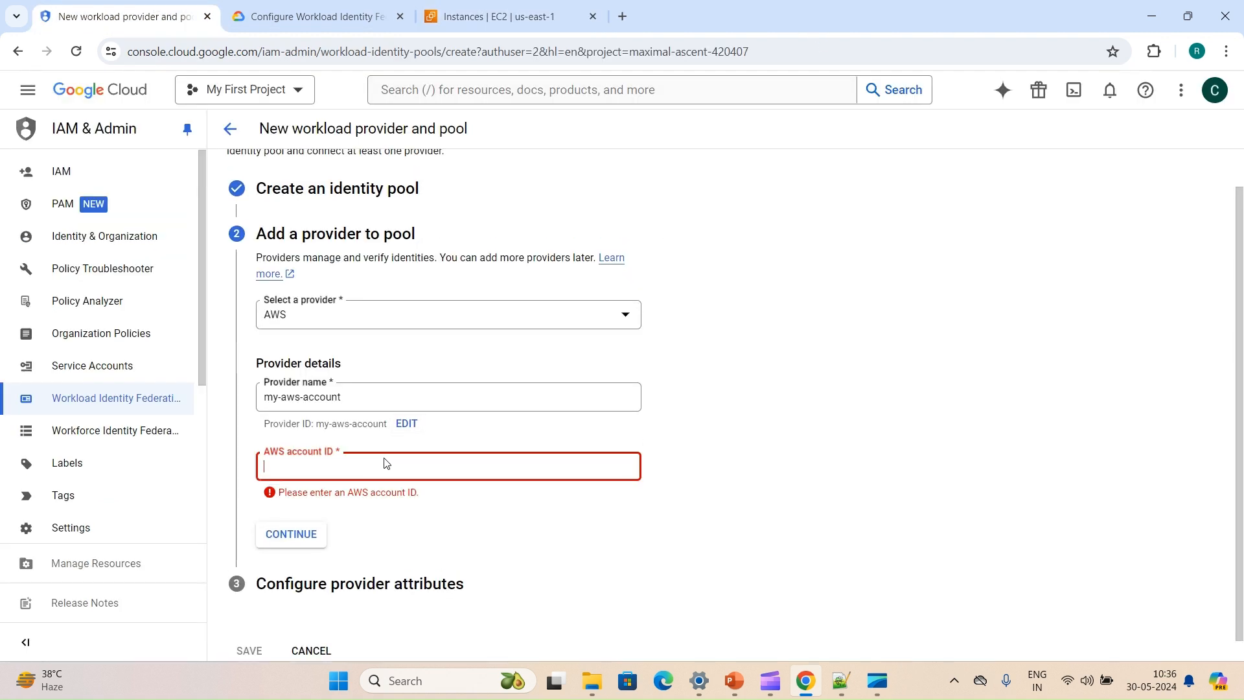
{"action": "key", "text": "ctrl+v"}
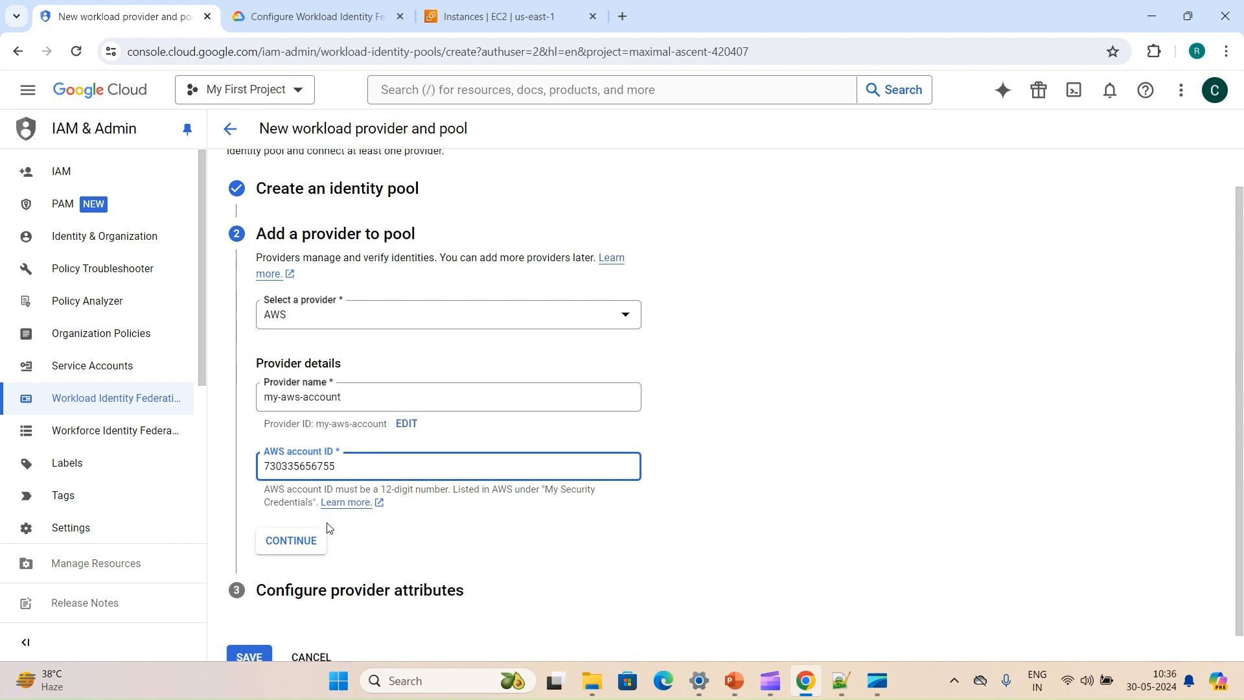
- Continue to the provider attributes and enlarge the AWS 2 expression field of the attribute.aws_role mapping
{"action": "left_click", "coordinate": [310, 546]}
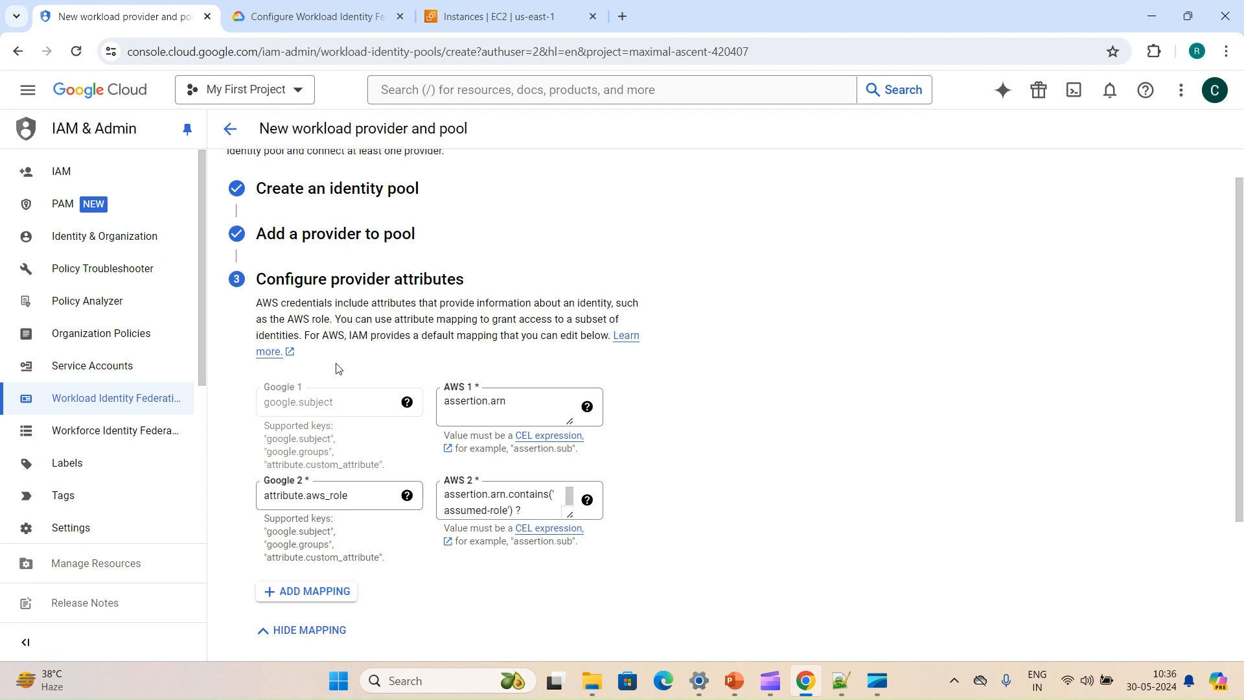
{"action": "scroll", "coordinate": [382, 512], "scroll_direction": "down", "scroll_amount": 1}
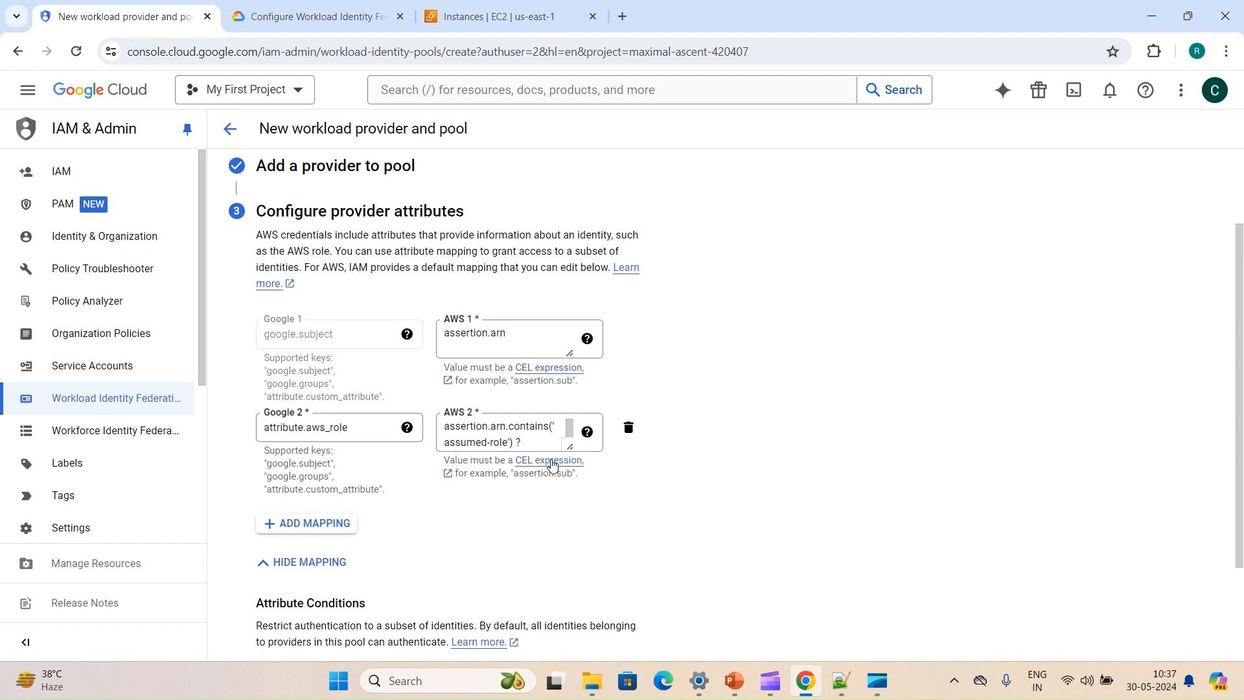
{"action": "left_click_drag", "start_coordinate": [570, 446], "coordinate": [583, 548]}
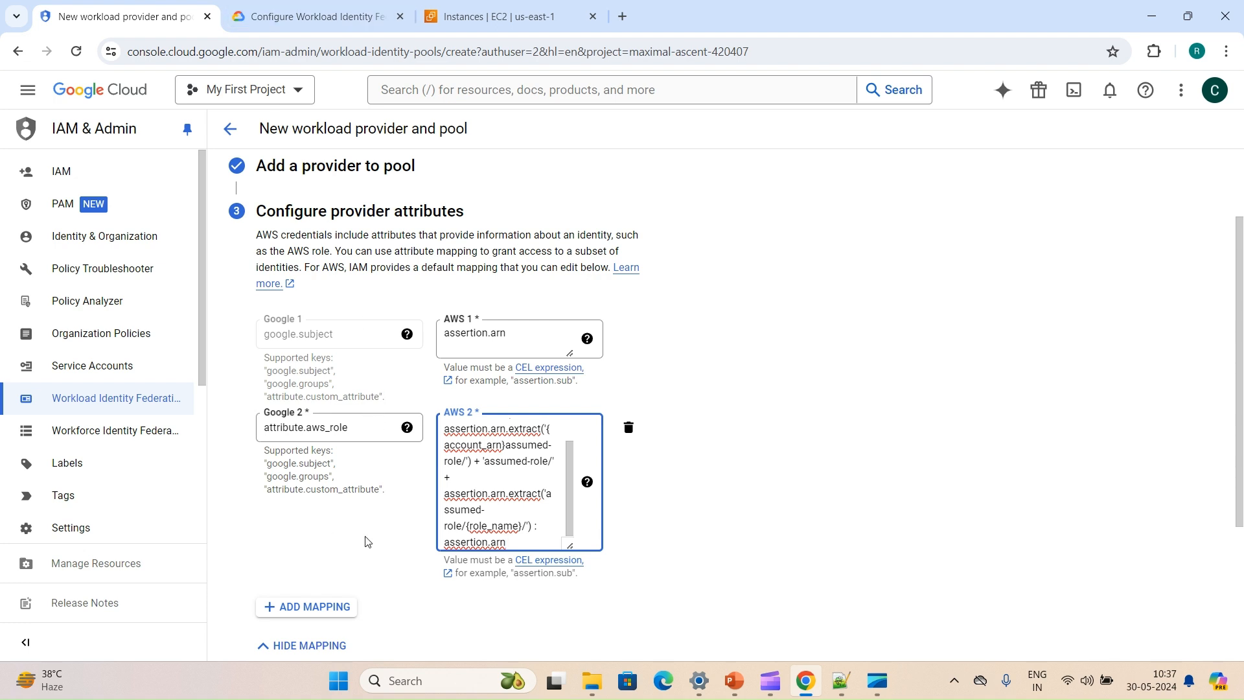
- Add a third attribute mapping with the Google key attribute.aws_ec2_instance, copied from the EC2 mapping example in the documentation
{"action": "left_click", "coordinate": [323, 13]}
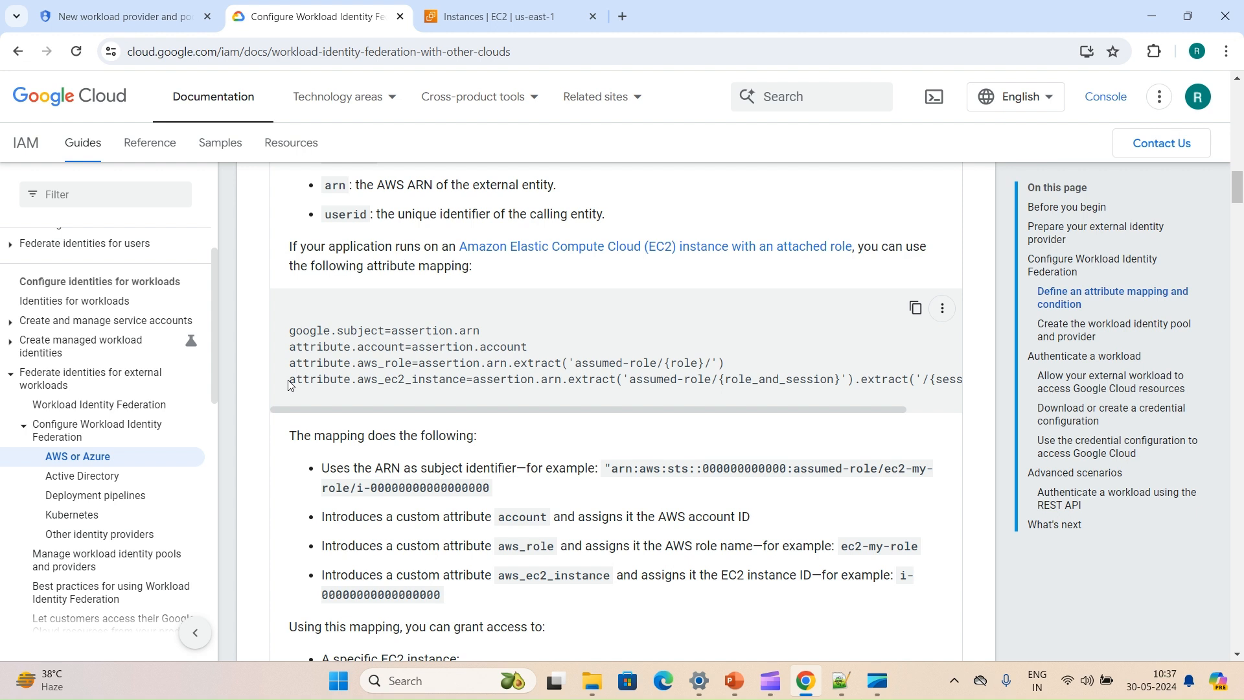
{"action": "left_click_drag", "start_coordinate": [289, 383], "coordinate": [468, 391]}
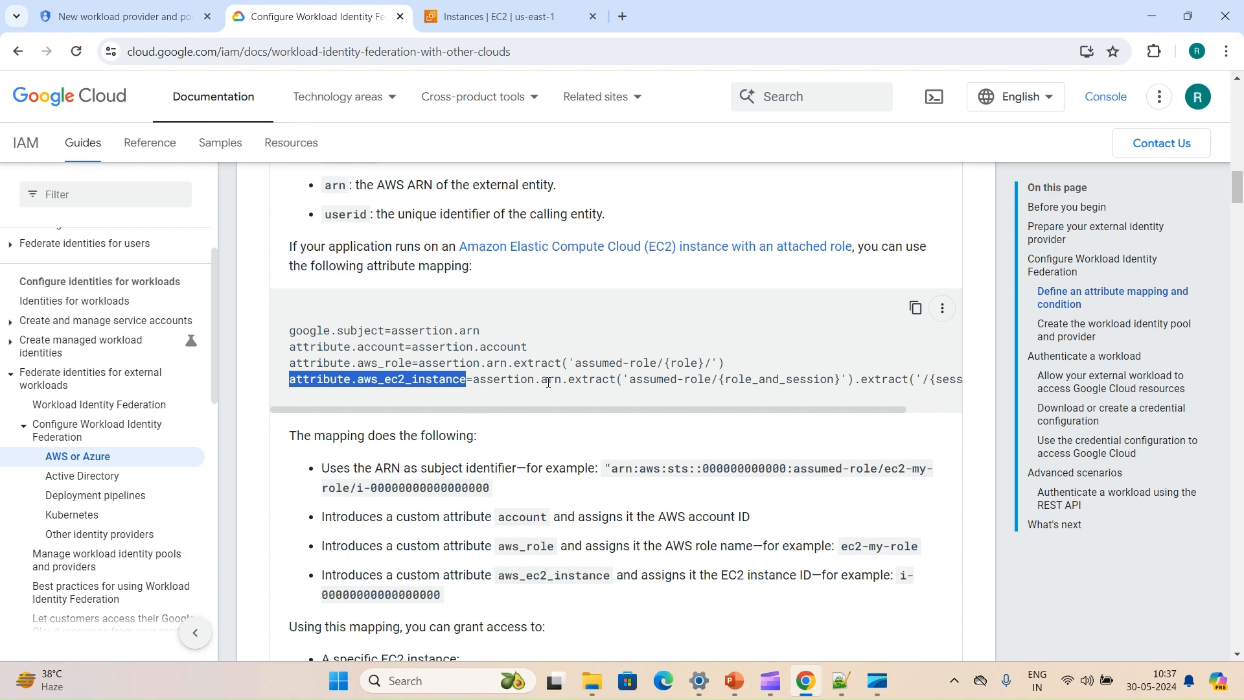
{"action": "left_click", "coordinate": [104, 13]}
{"action": "scroll", "coordinate": [311, 461], "scroll_direction": "down", "scroll_amount": 3}
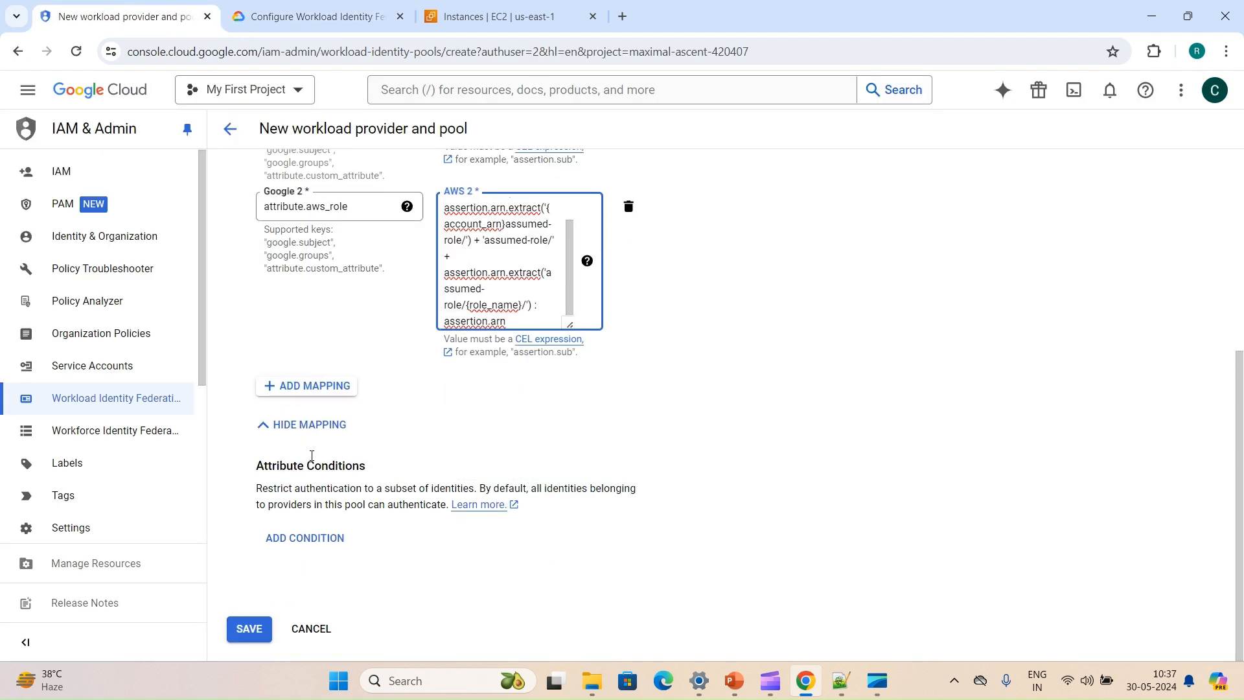
{"action": "left_click", "coordinate": [311, 387]}
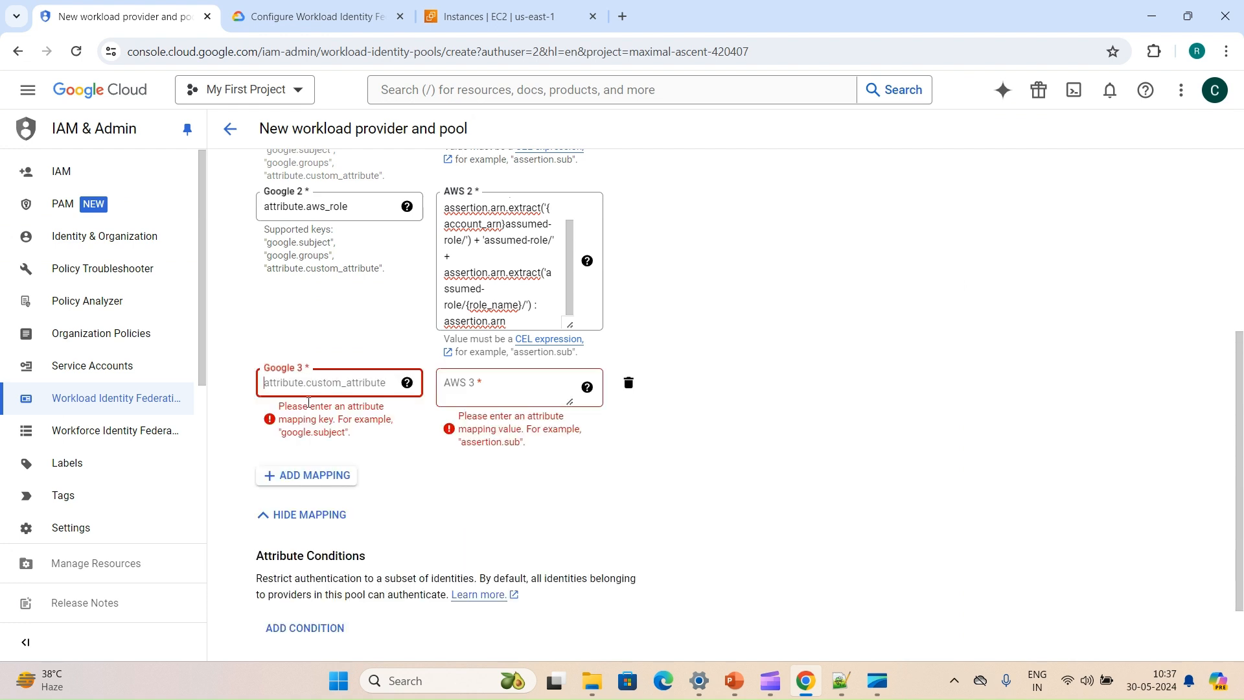
{"action": "key", "text": "ctrl+v"}
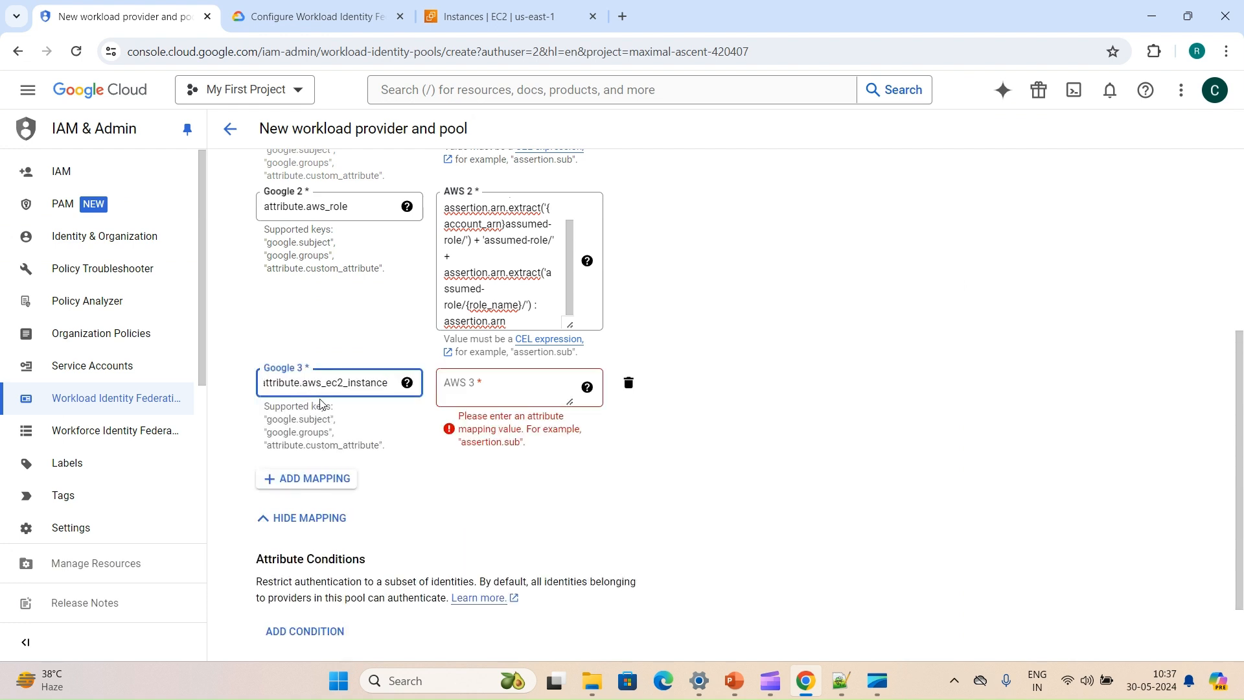
- Copy assertion.arn.extract('assumed-role/{role_and_session}').extract('/{session}') from the documentation into the AWS 3 value of the new mapping
{"action": "left_click", "coordinate": [318, 6]}
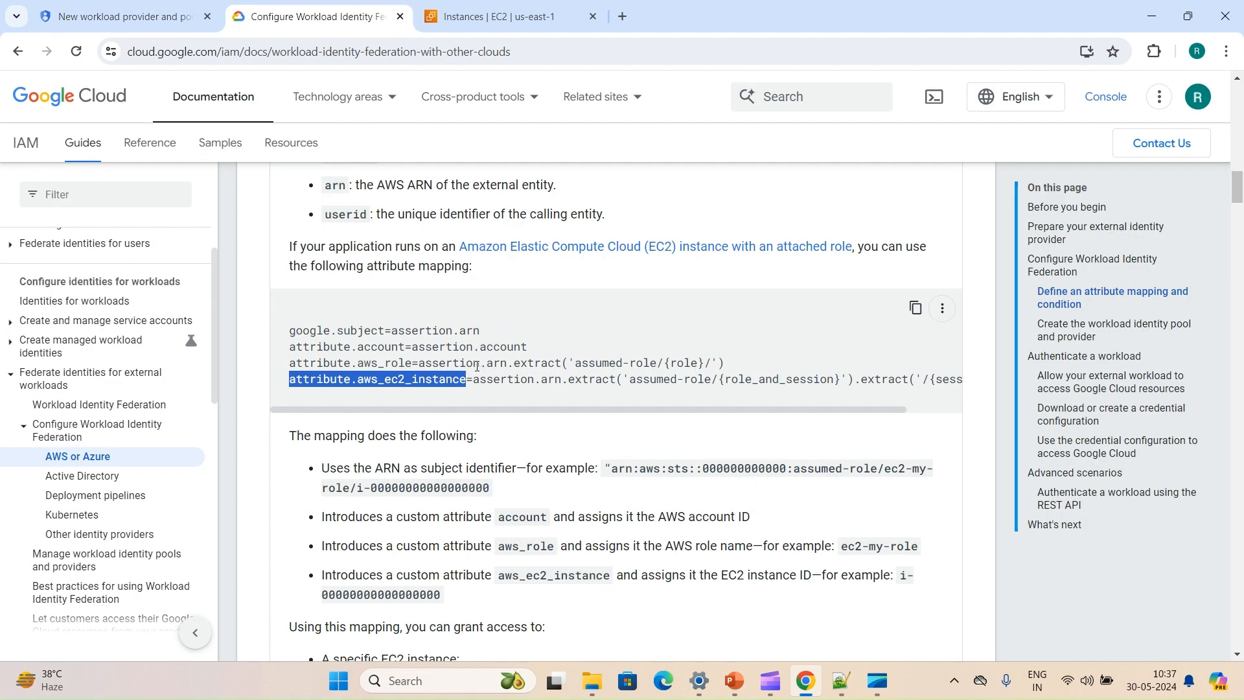
{"action": "left_click_drag", "start_coordinate": [476, 379], "coordinate": [959, 383]}
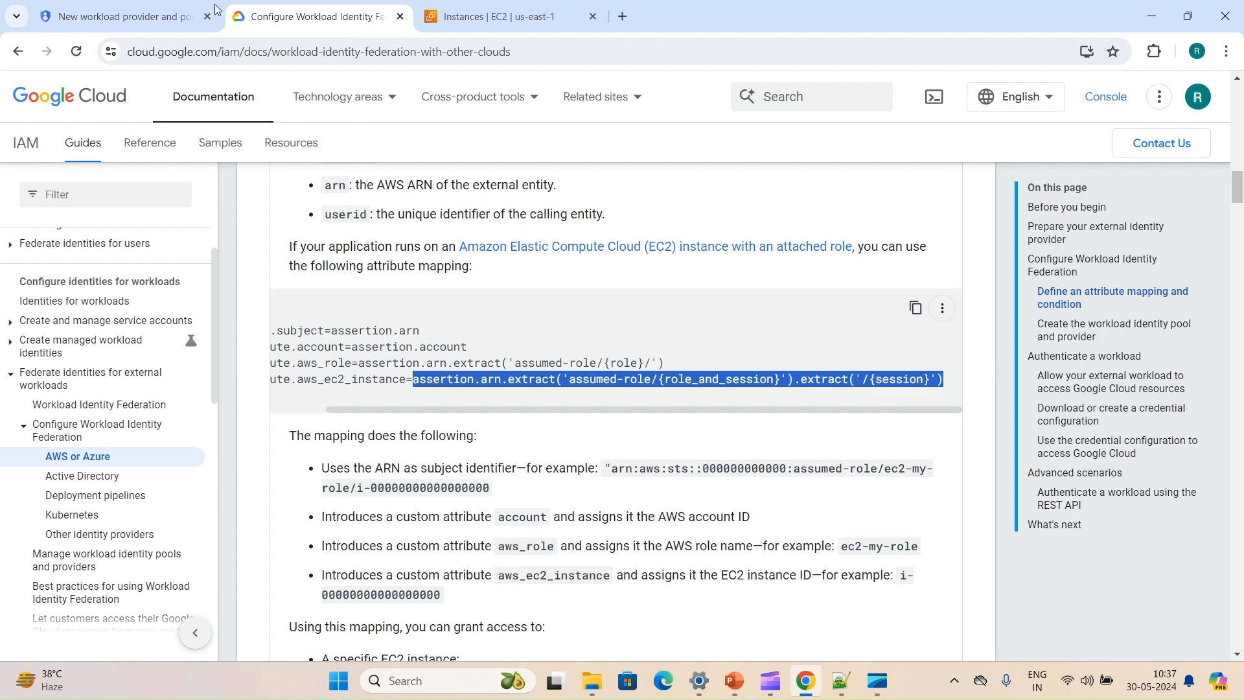
{"action": "left_click", "coordinate": [216, 7]}
{"action": "left_click", "coordinate": [472, 391]}
{"action": "key", "text": "ctrl+v"}
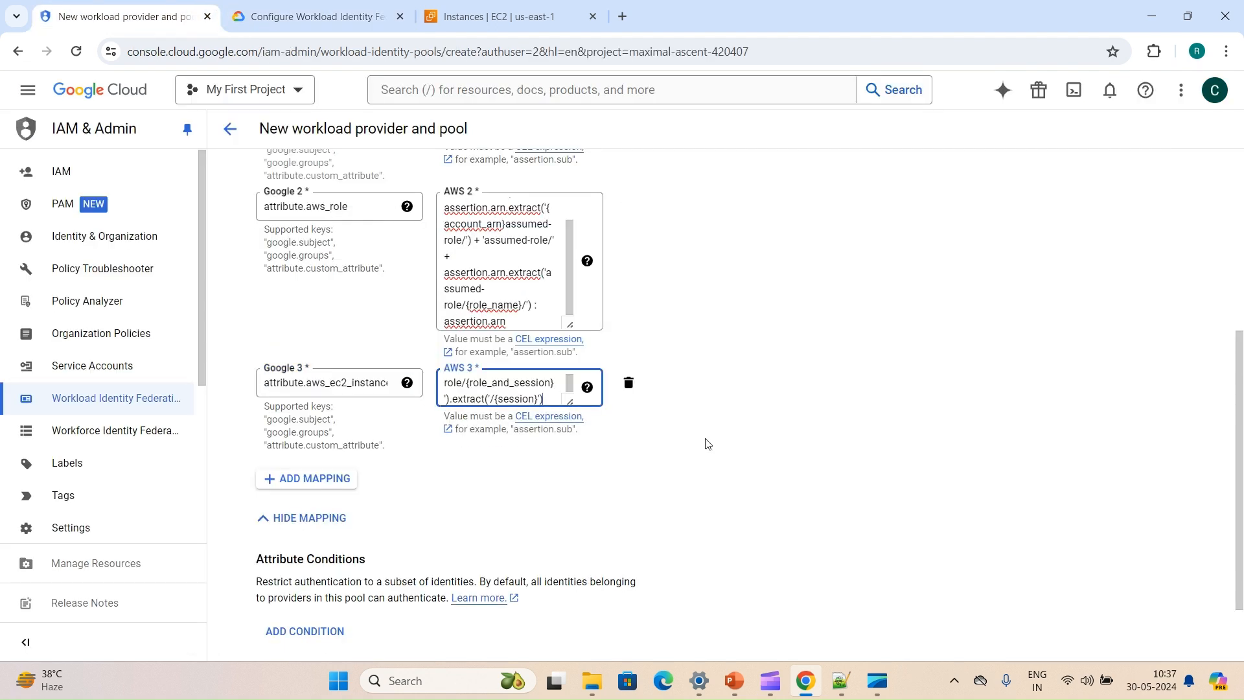
{"action": "left_click", "coordinate": [709, 443]}
- Open the attribute condition field but leave it empty, and save the new pool with its AWS provider
{"action": "scroll", "coordinate": [706, 398], "scroll_direction": "up", "scroll_amount": 2}
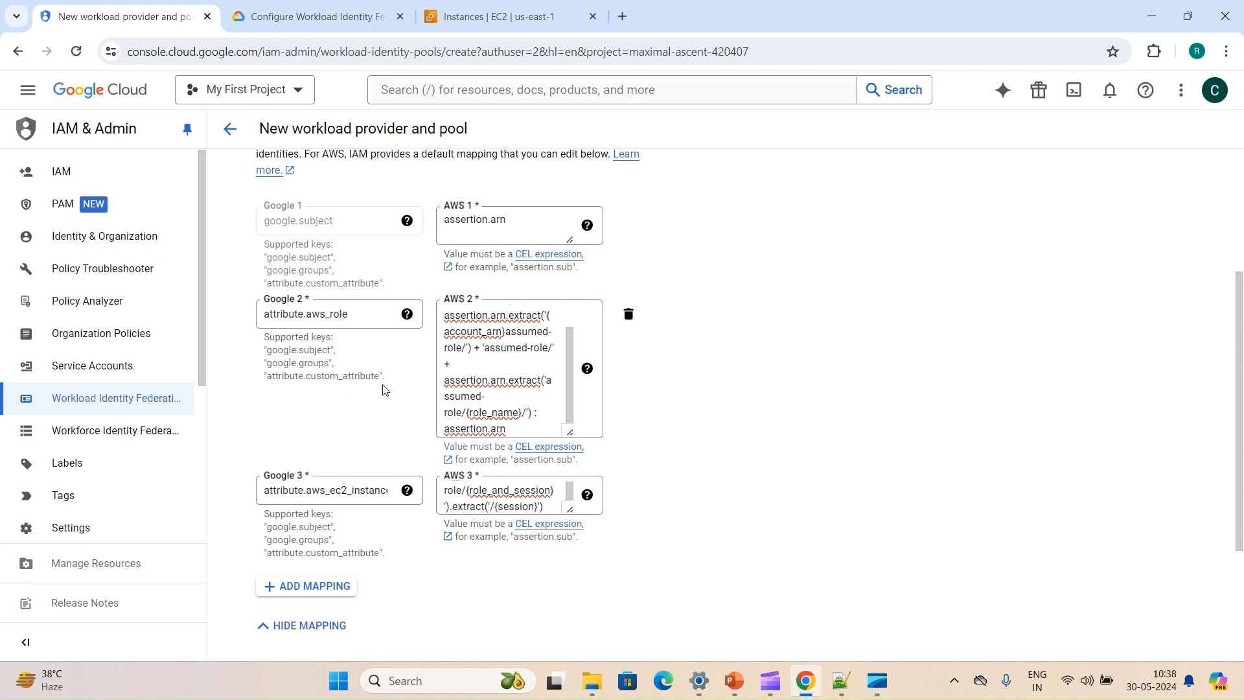
{"action": "scroll", "coordinate": [383, 389], "scroll_direction": "down", "scroll_amount": 3}
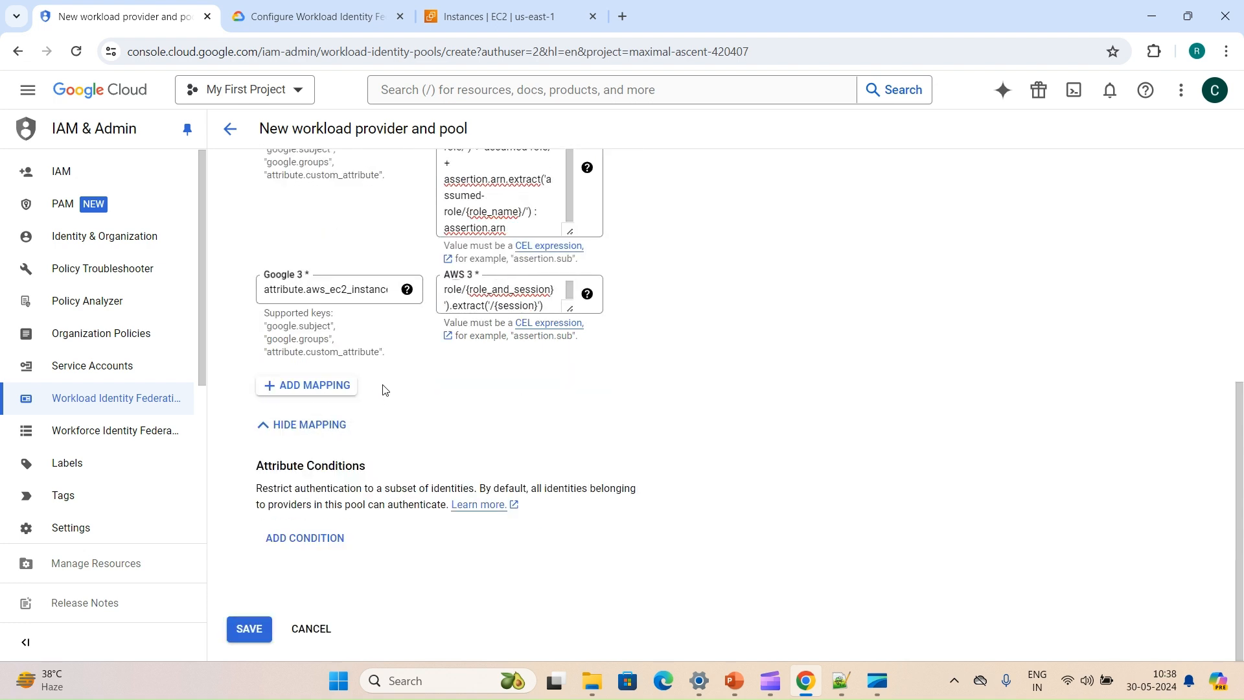
{"action": "left_click", "coordinate": [337, 542]}
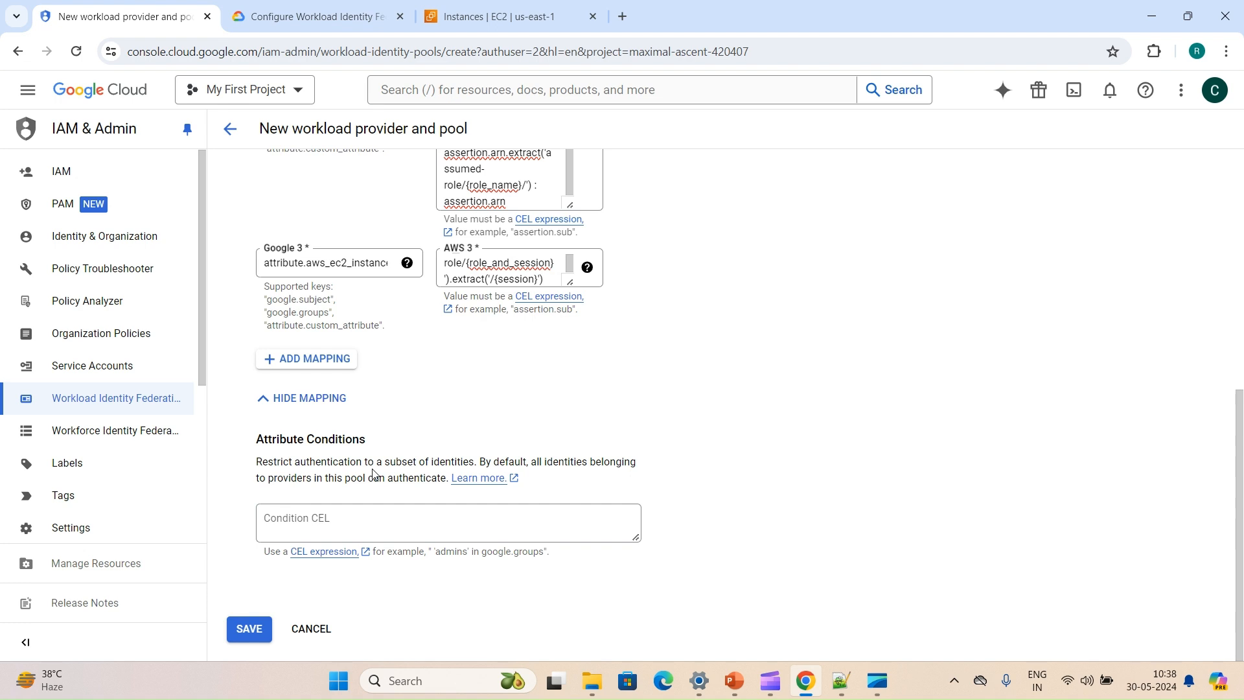
{"action": "left_click", "coordinate": [305, 398]}
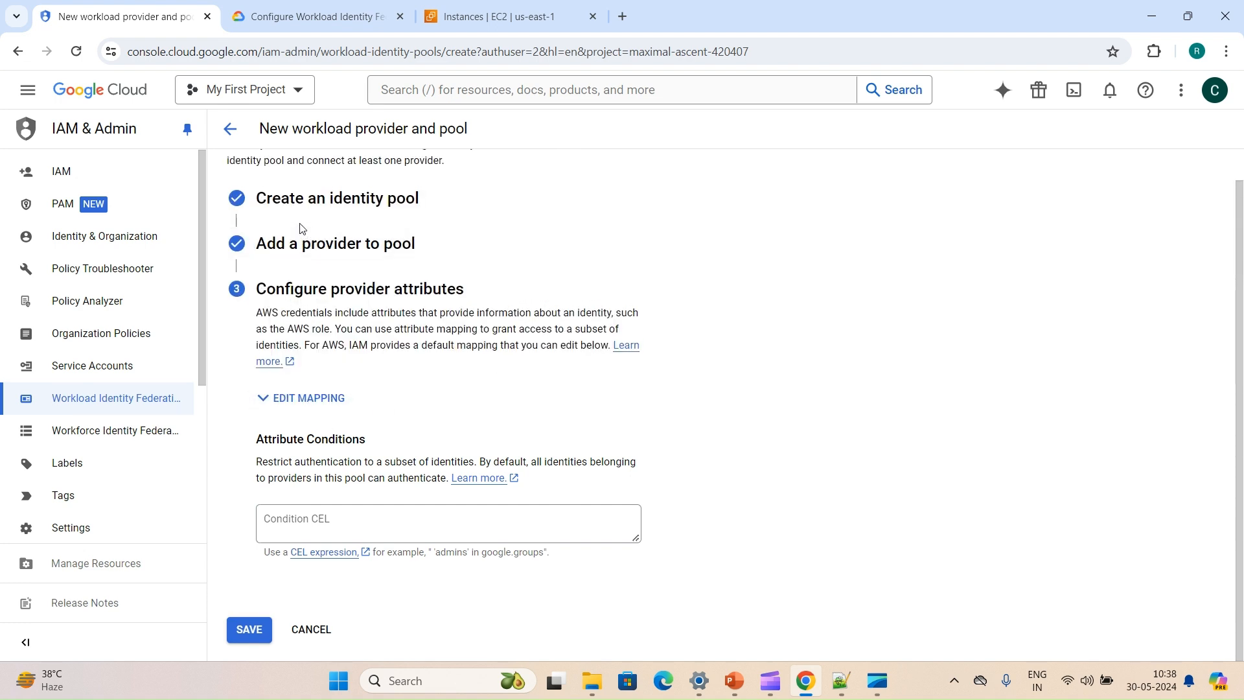
{"action": "left_click", "coordinate": [252, 630]}
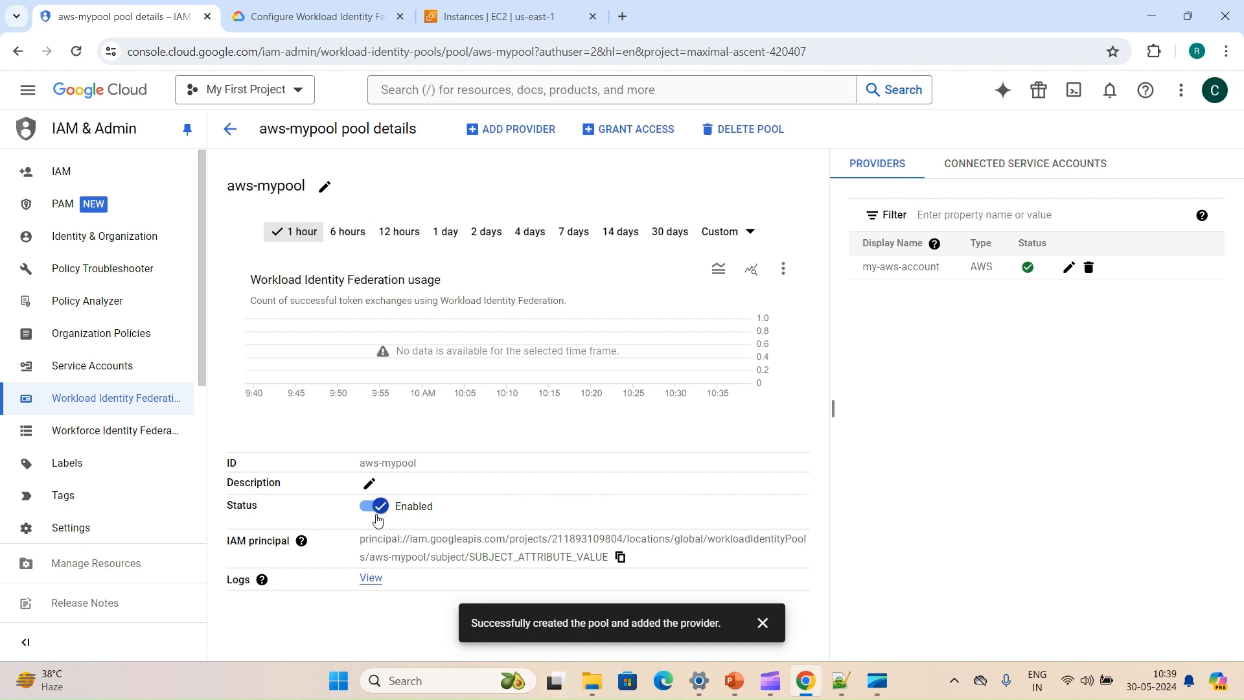
{"action": "left_click", "coordinate": [762, 623]}
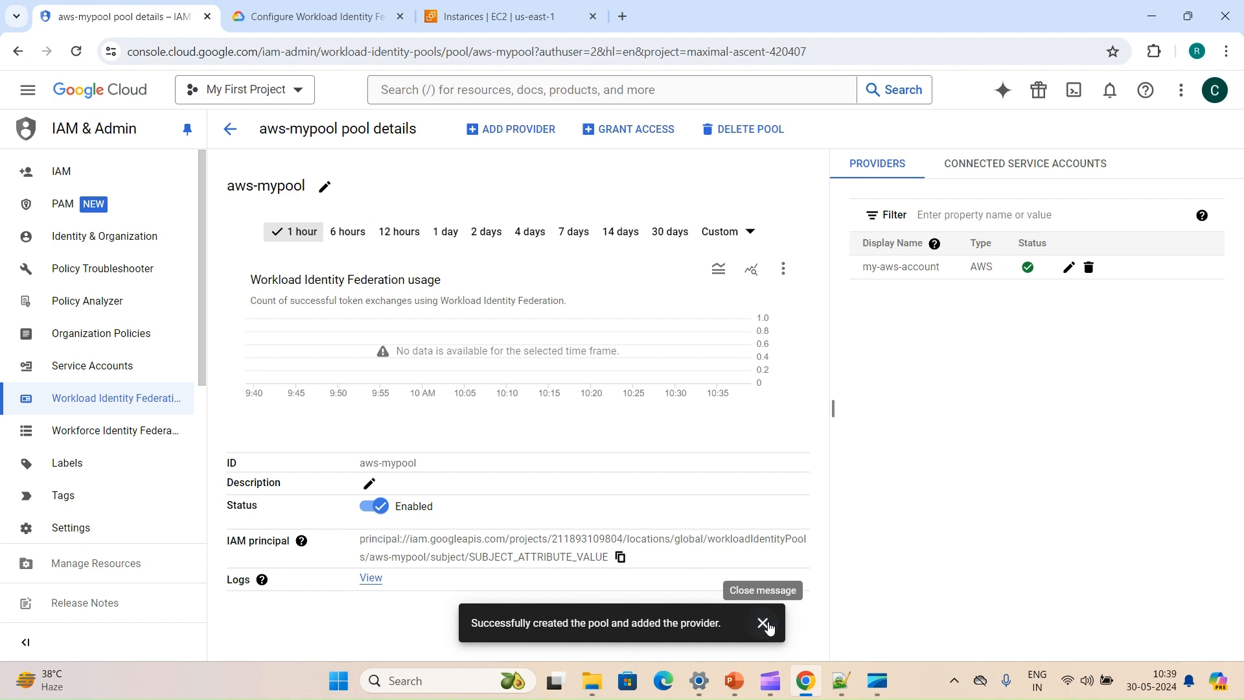
{"action": "left_click", "coordinate": [968, 179]}
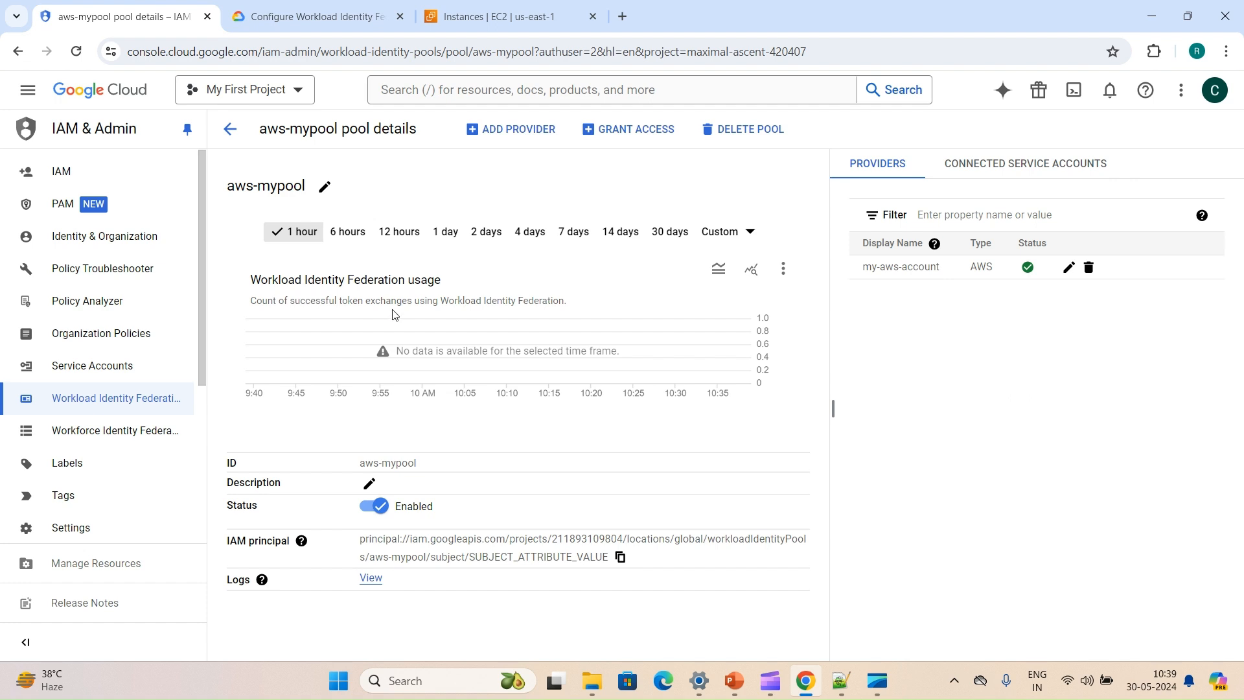
- Switch to the AWS EC2 console and check the gcloud CLI installation in the terminals of my-vm-2 and my-vm-1
{"action": "mouse_move", "coordinate": [464, 5]}
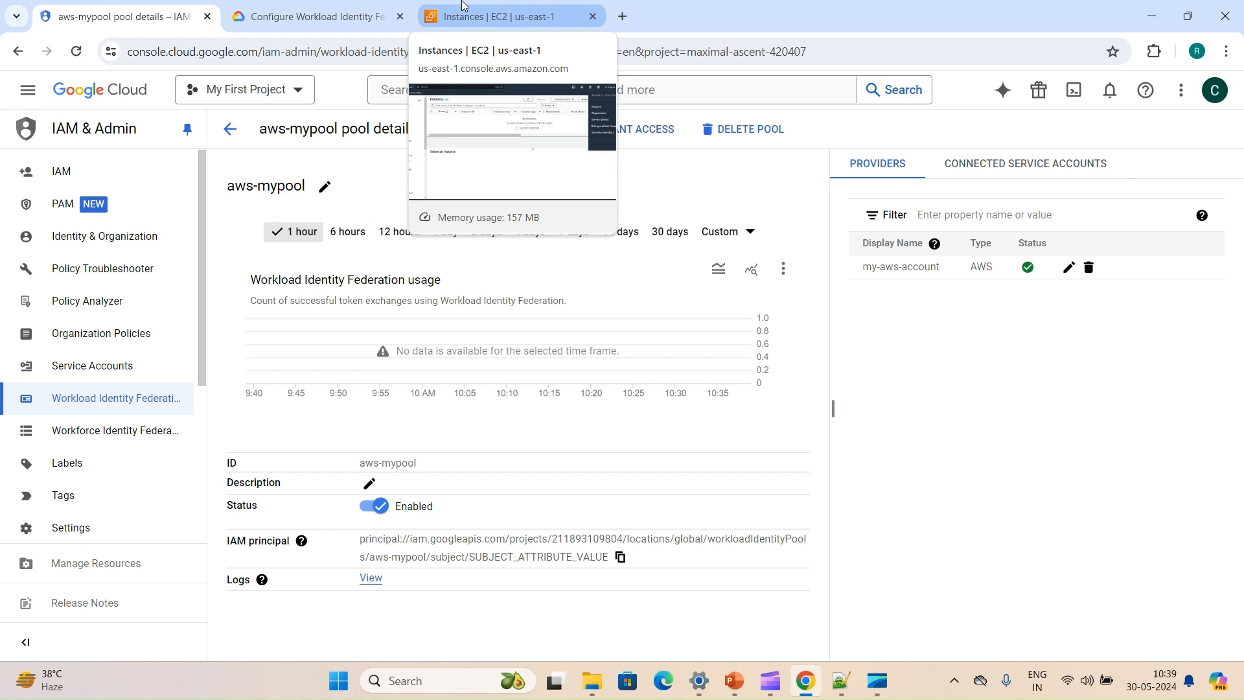
{"action": "left_click", "coordinate": [464, 5]}
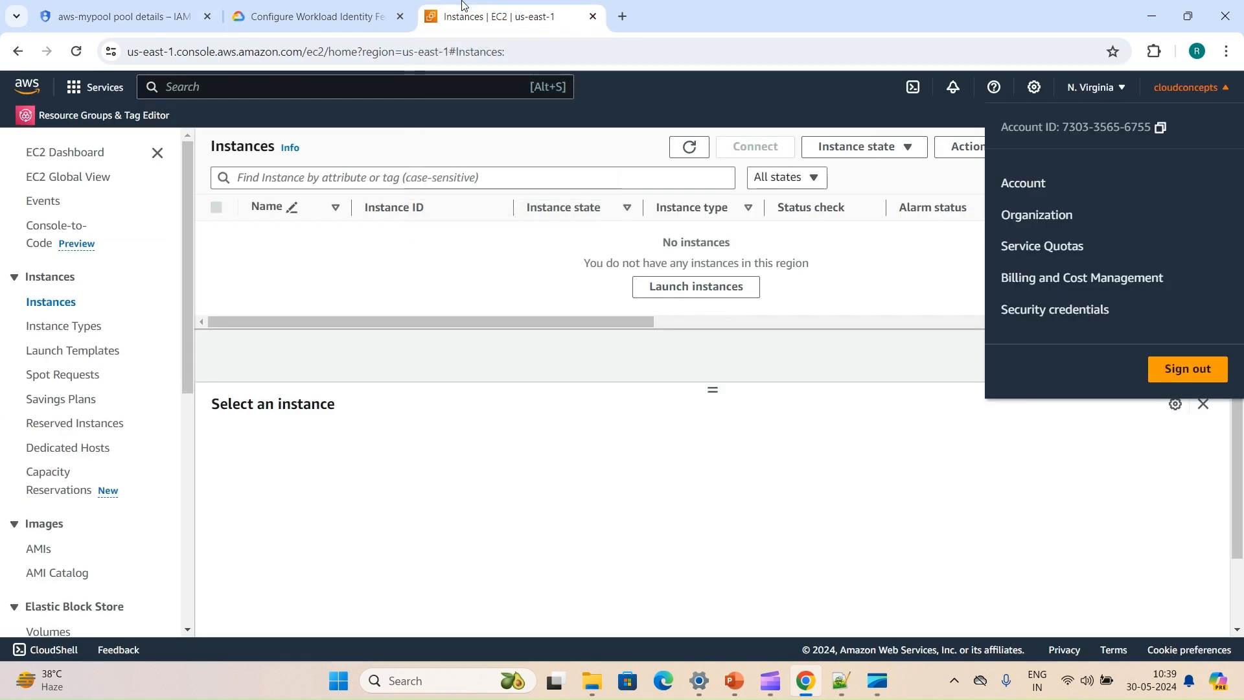
{"action": "left_click", "coordinate": [822, 445]}
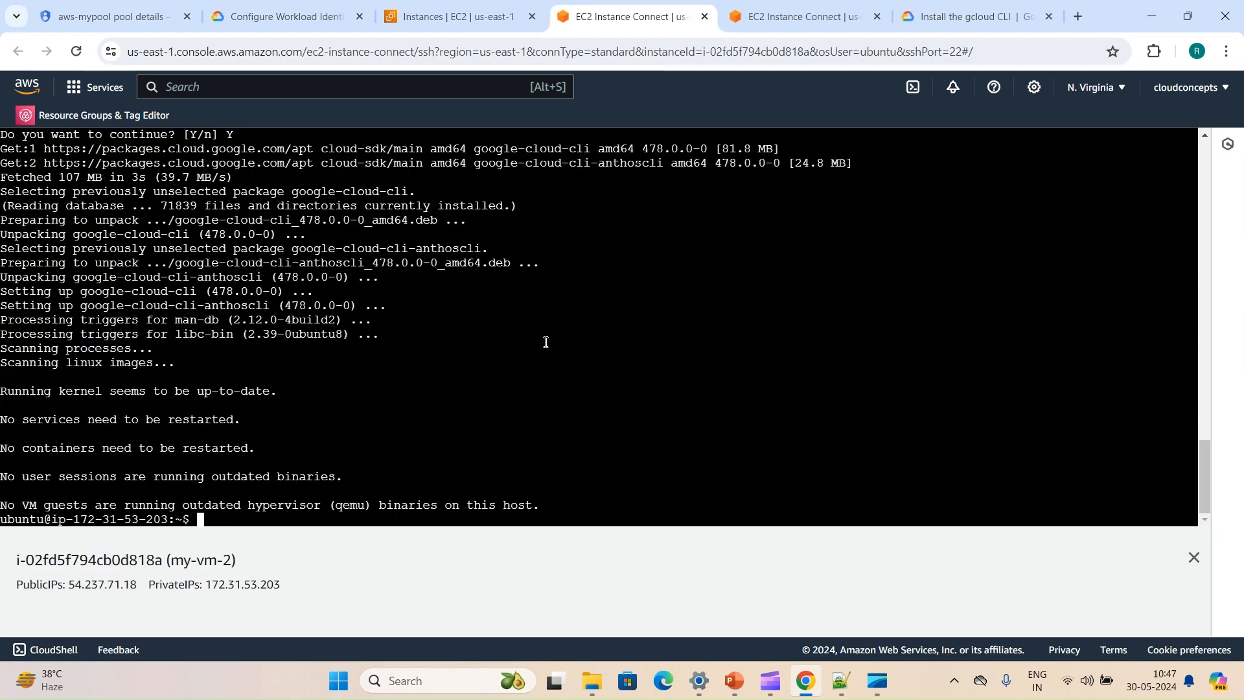
{"action": "type", "text": "gclou"}
{"action": "left_click", "coordinate": [793, 9]}
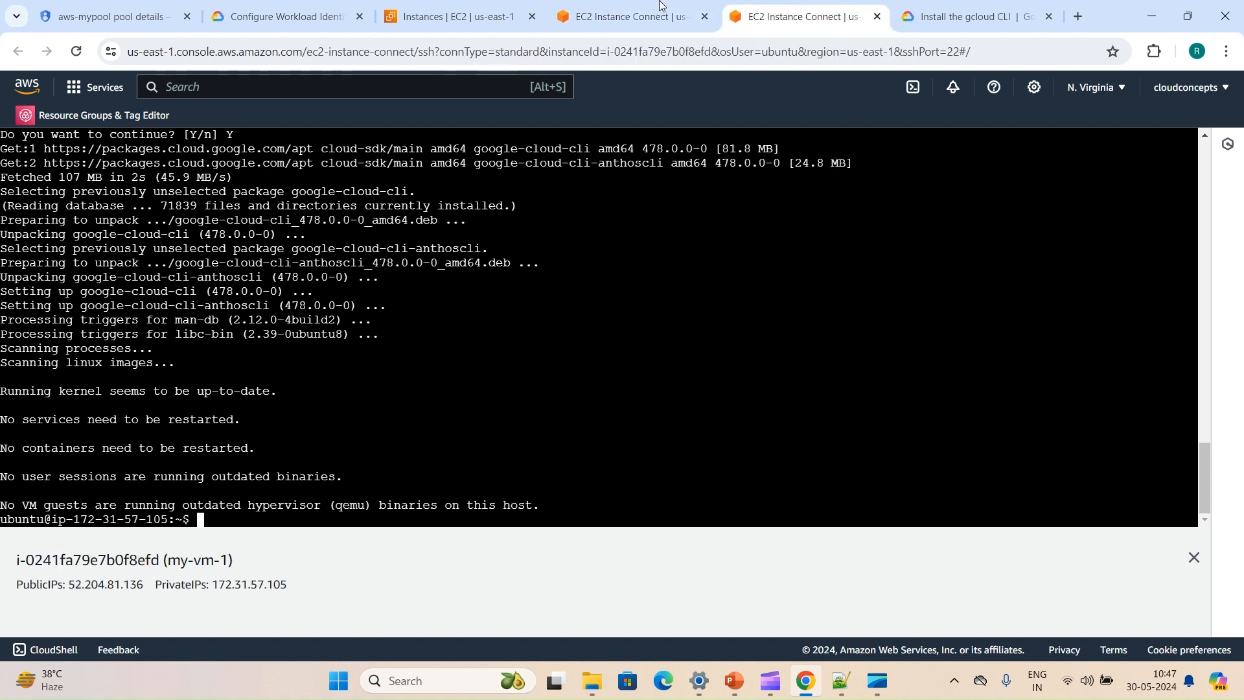
- Return to the EC2 instances list and examine the IAM role in the details of my-vm-2
{"action": "left_click", "coordinate": [509, 7]}
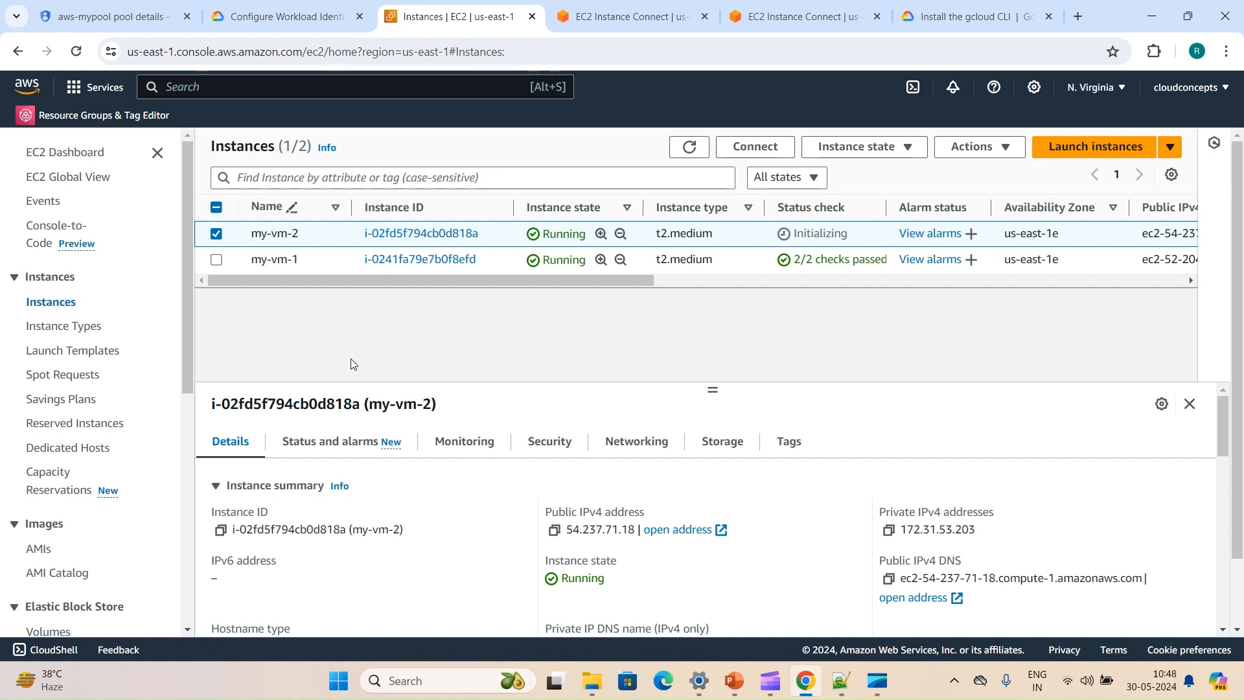
{"action": "scroll", "coordinate": [350, 364], "scroll_direction": "down", "scroll_amount": 2}
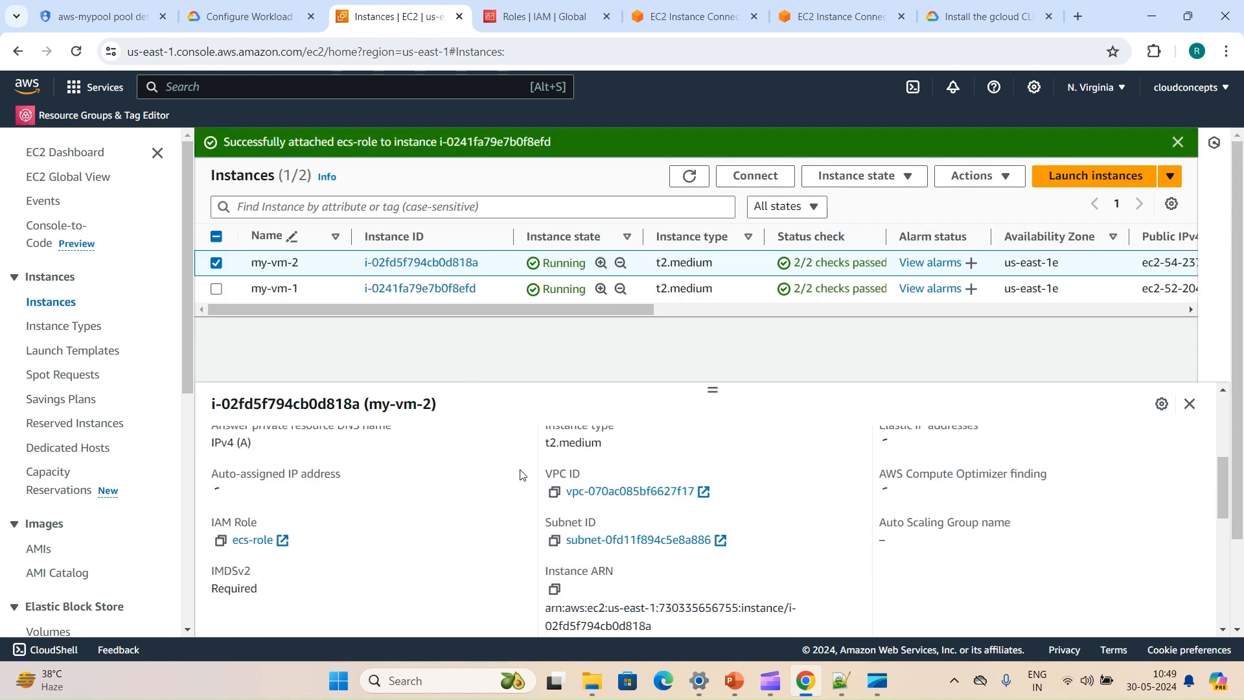
{"action": "scroll", "coordinate": [269, 596], "scroll_direction": "down", "scroll_amount": 2}
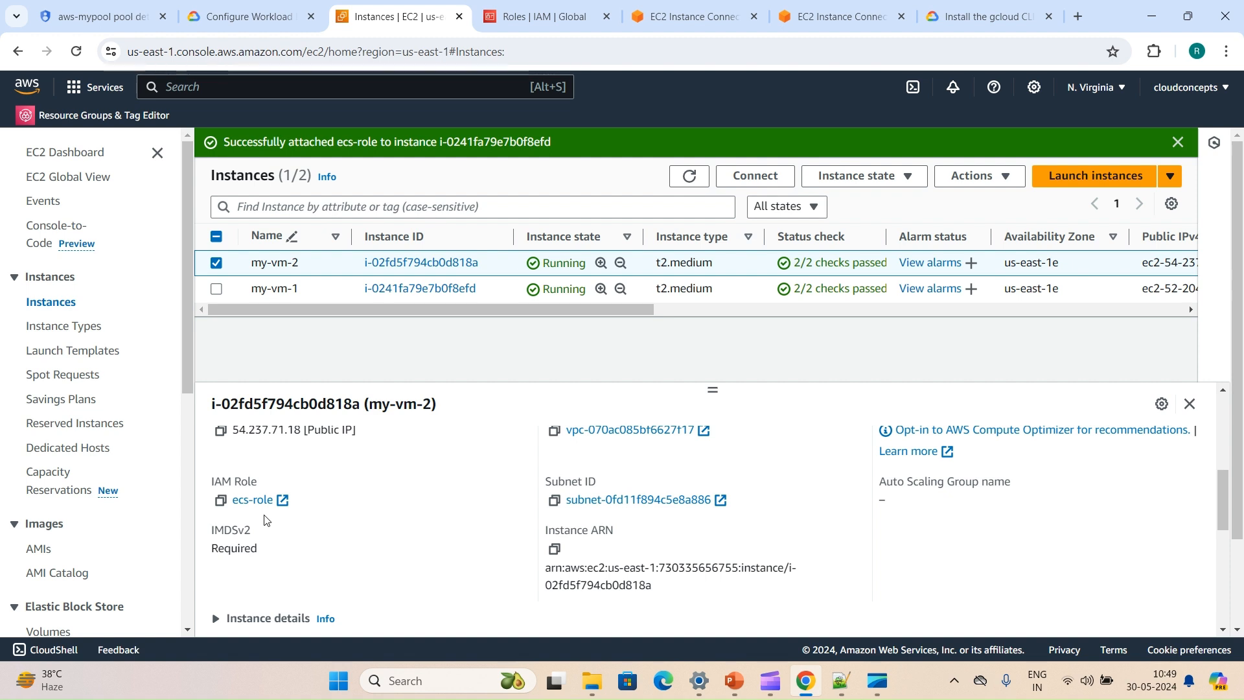
{"action": "scroll", "coordinate": [467, 462], "scroll_direction": "up", "scroll_amount": 3}
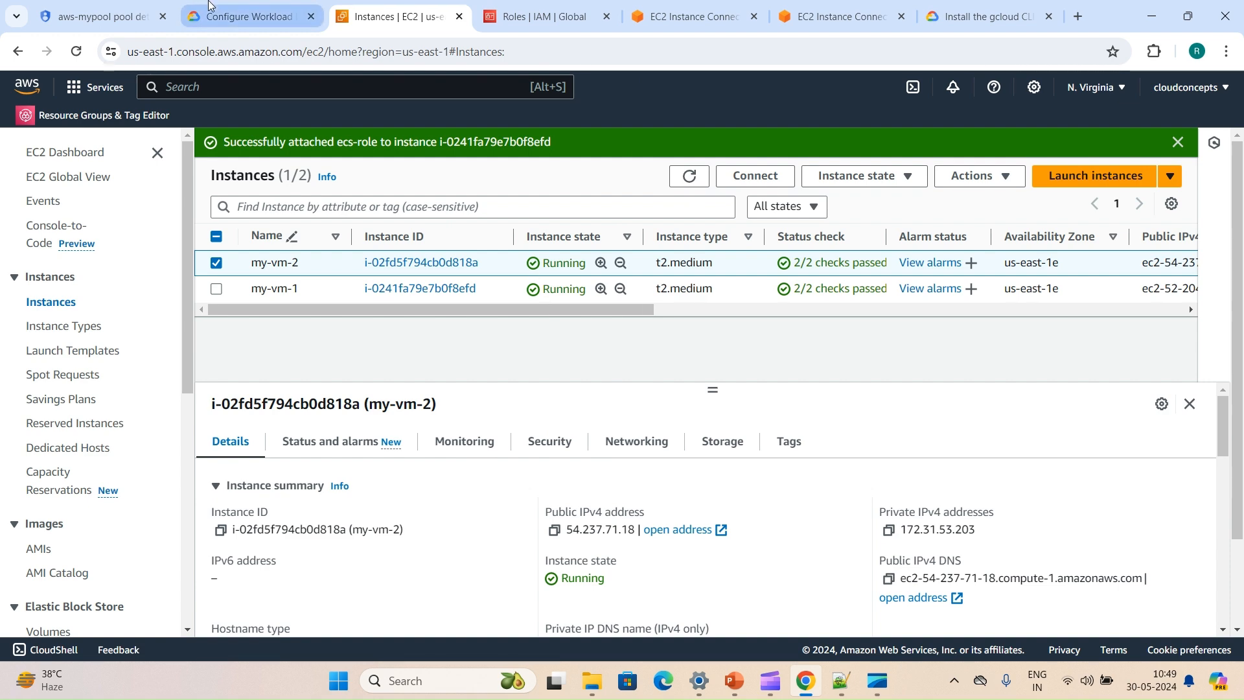
- Find the documentation steps for granting a federated identity direct resource access to a Cloud Storage bucket
{"action": "left_click", "coordinate": [240, 16]}
{"action": "scroll", "coordinate": [439, 394], "scroll_direction": "up", "scroll_amount": 5}
{"action": "scroll", "coordinate": [440, 393], "scroll_direction": "up", "scroll_amount": 15}
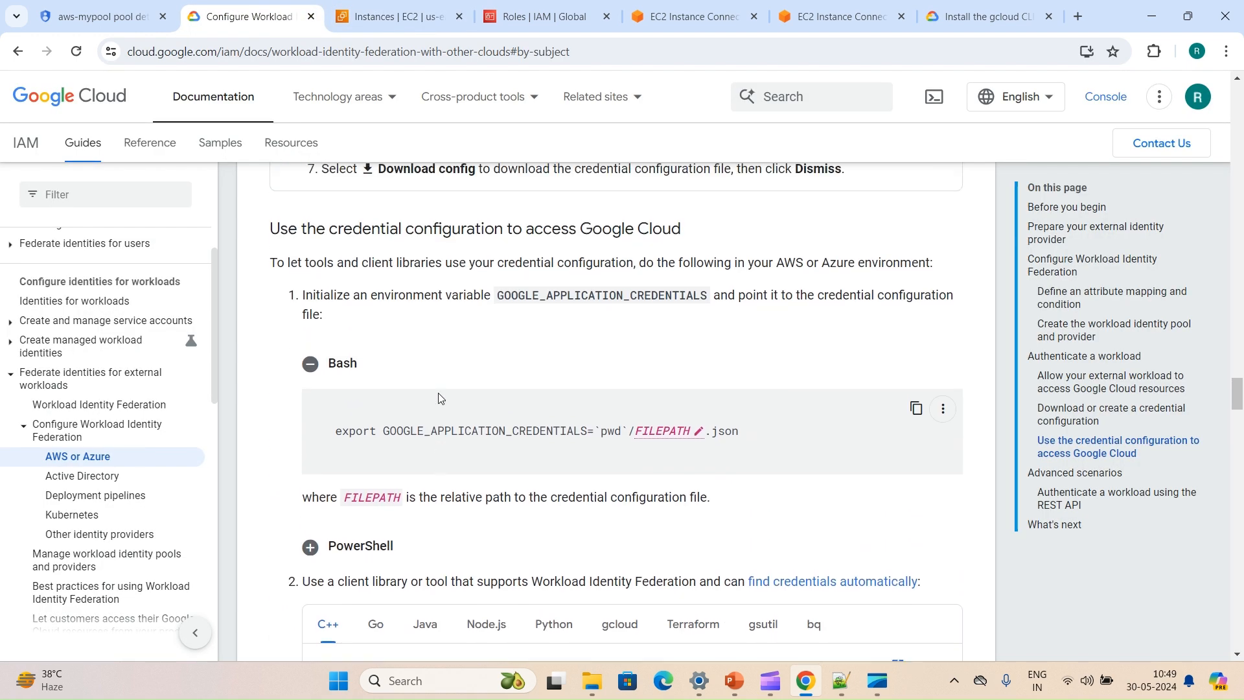
{"action": "scroll", "coordinate": [439, 241], "scroll_direction": "up", "scroll_amount": 10}
{"action": "scroll", "coordinate": [440, 240], "scroll_direction": "up", "scroll_amount": 5}
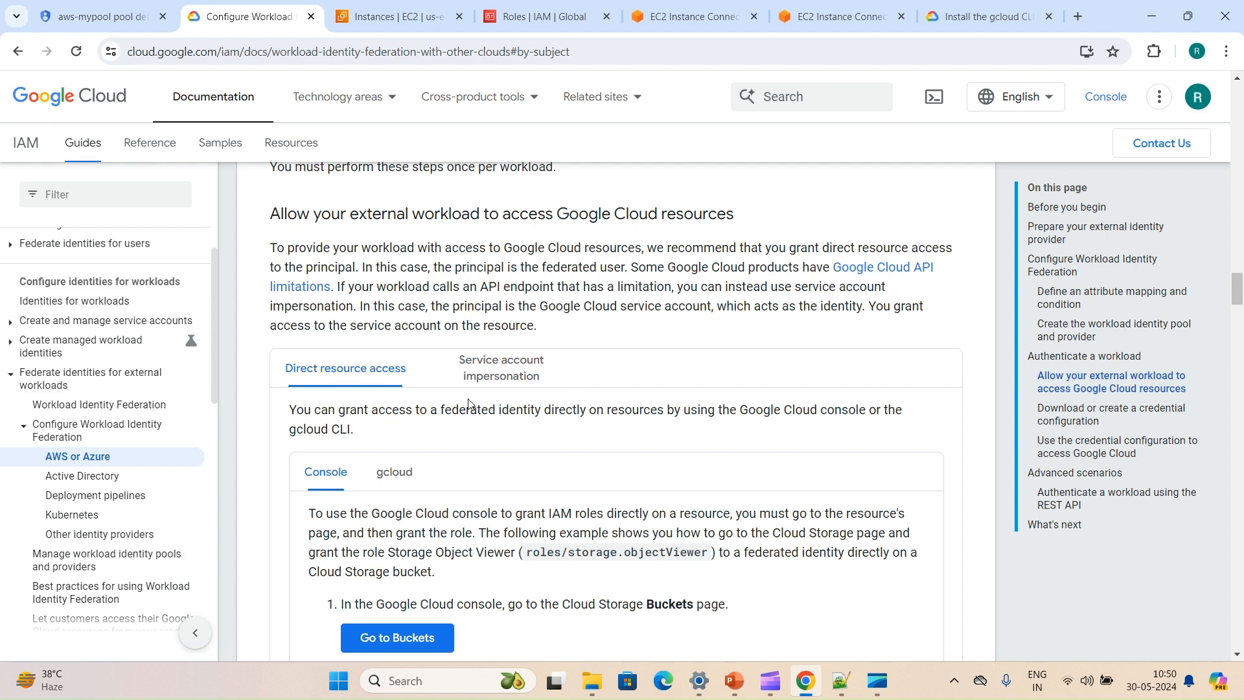
{"action": "scroll", "coordinate": [548, 382], "scroll_direction": "down", "scroll_amount": 5}
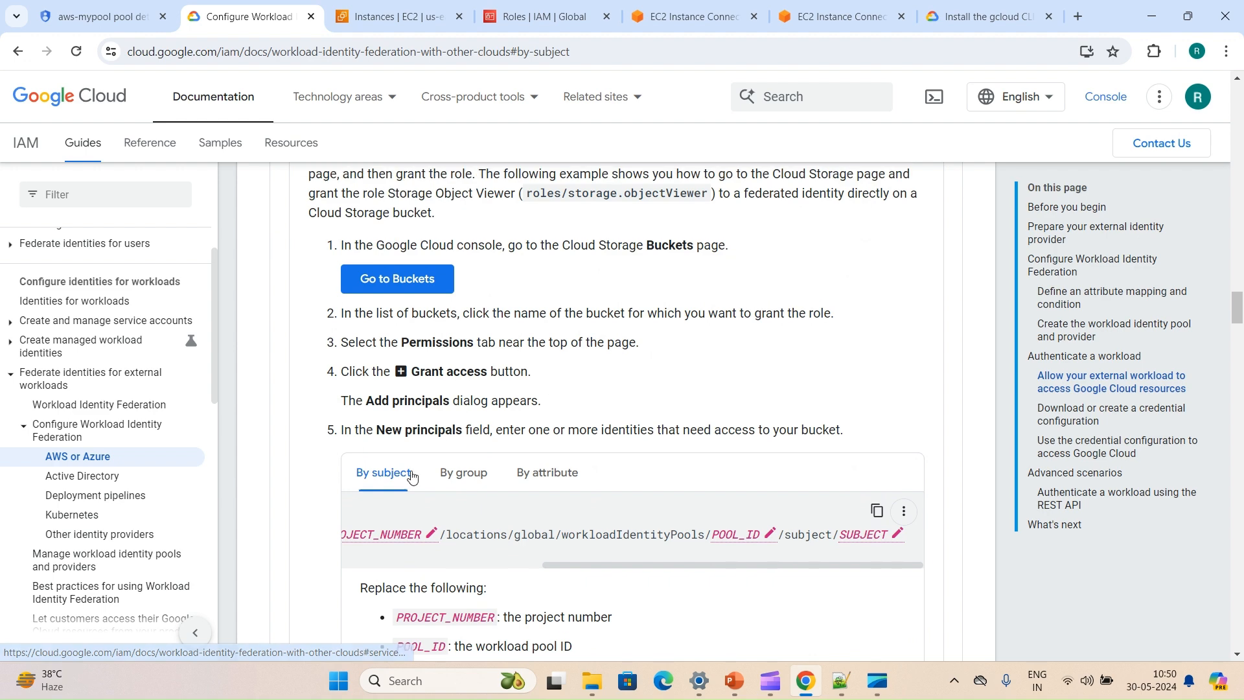
{"action": "scroll", "coordinate": [581, 522], "scroll_direction": "down", "scroll_amount": 2}
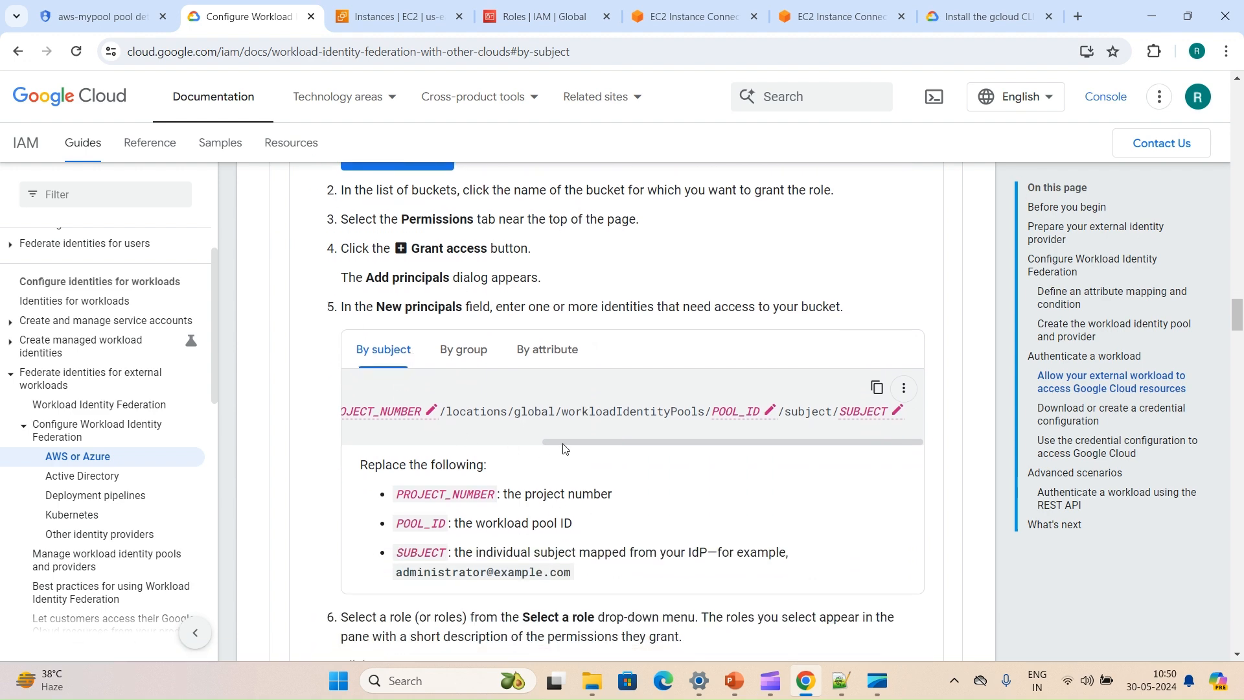
- Review the principal identifier formats by subject and by group, and show the full by-attribute format
{"action": "left_click_drag", "start_coordinate": [565, 447], "coordinate": [359, 446]}
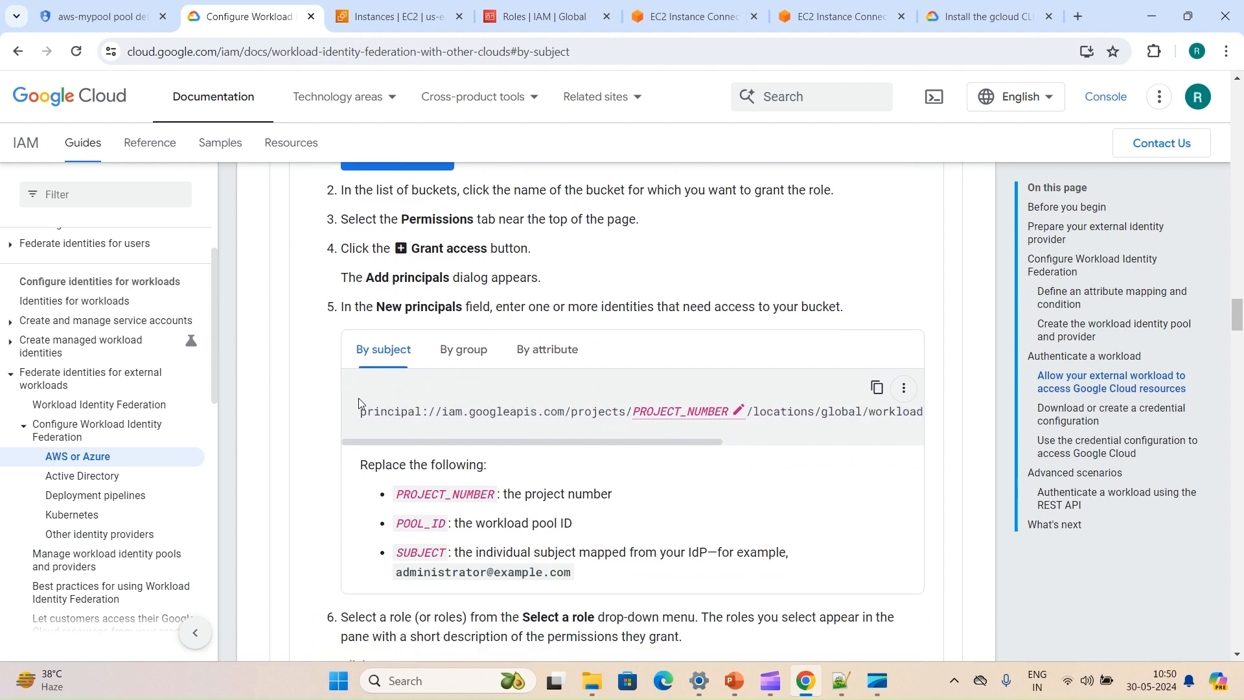
{"action": "left_click", "coordinate": [446, 360]}
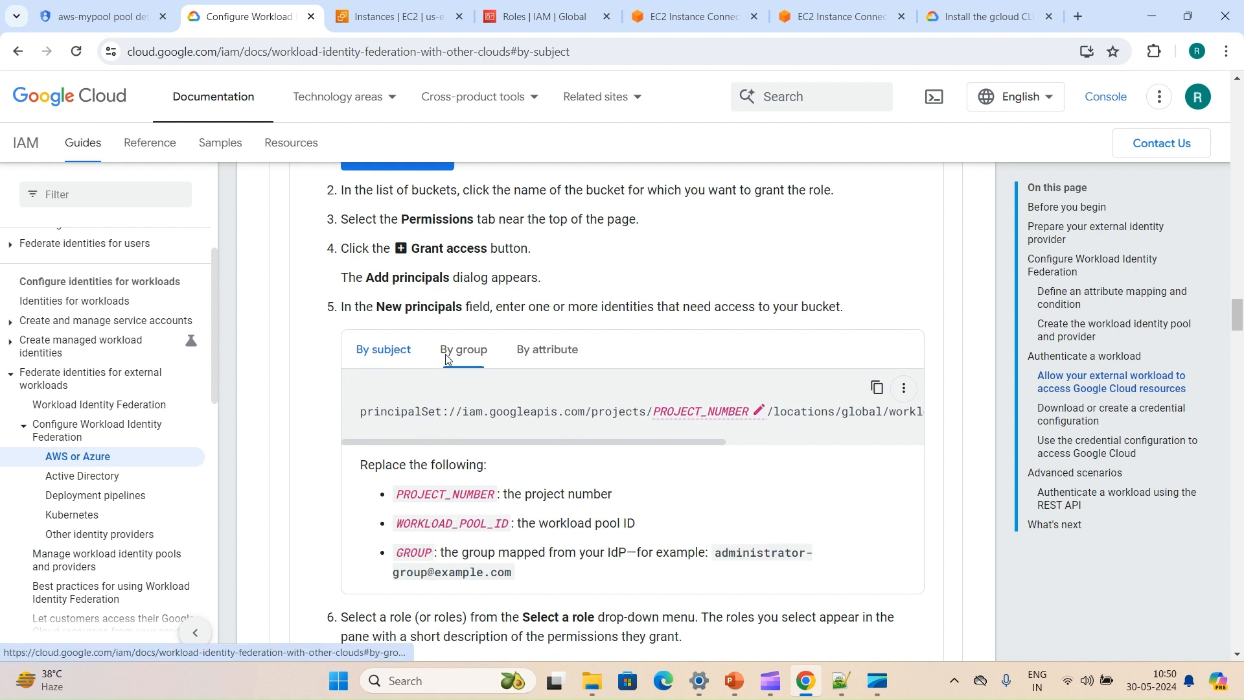
{"action": "left_click", "coordinate": [550, 348]}
{"action": "left_click_drag", "start_coordinate": [531, 446], "coordinate": [543, 440]}
{"action": "left_click", "coordinate": [529, 433]}
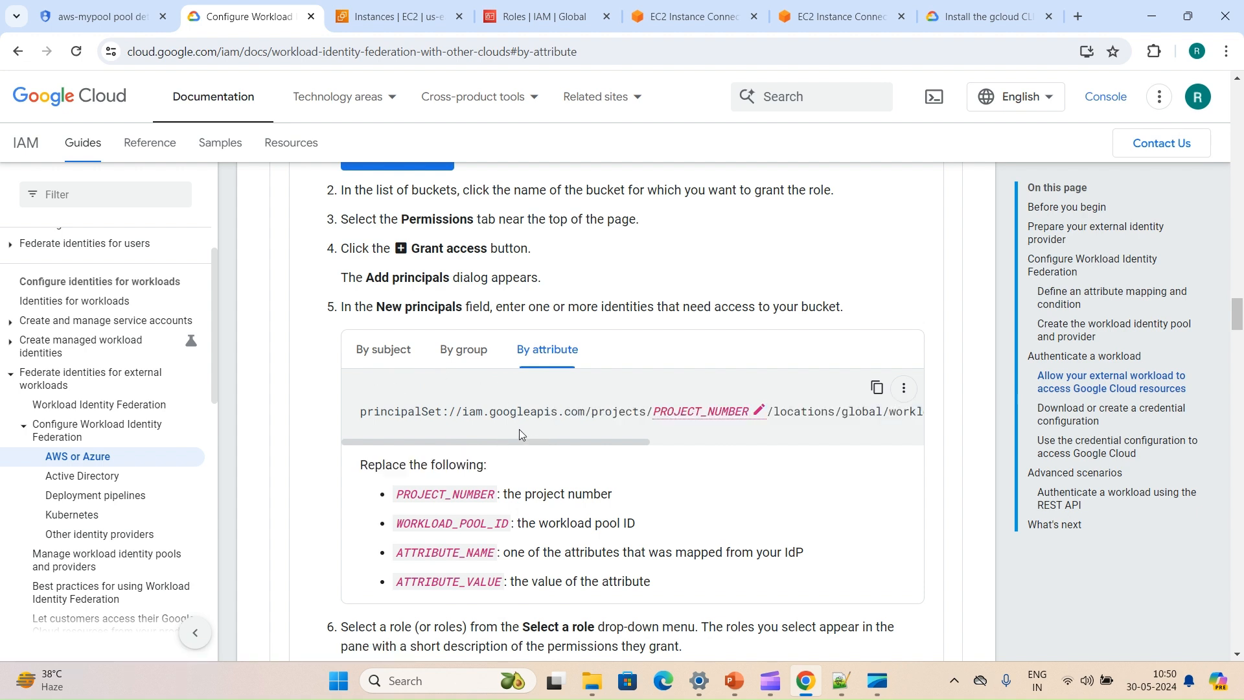
{"action": "left_click_drag", "start_coordinate": [629, 443], "coordinate": [845, 447]}
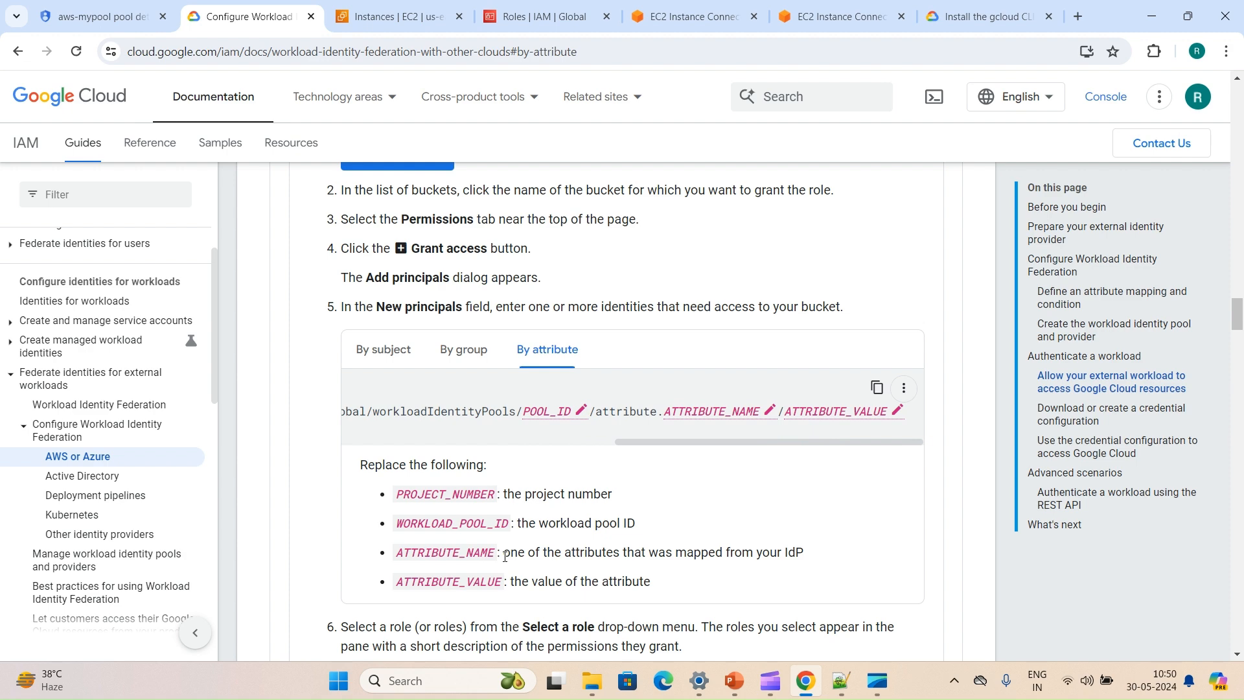
- Copy the project number from the IAM principal of aws-mypool into the PROJECT_NUMBER placeholder of the documentation's by-attribute sample
{"action": "left_click", "coordinate": [98, 21]}
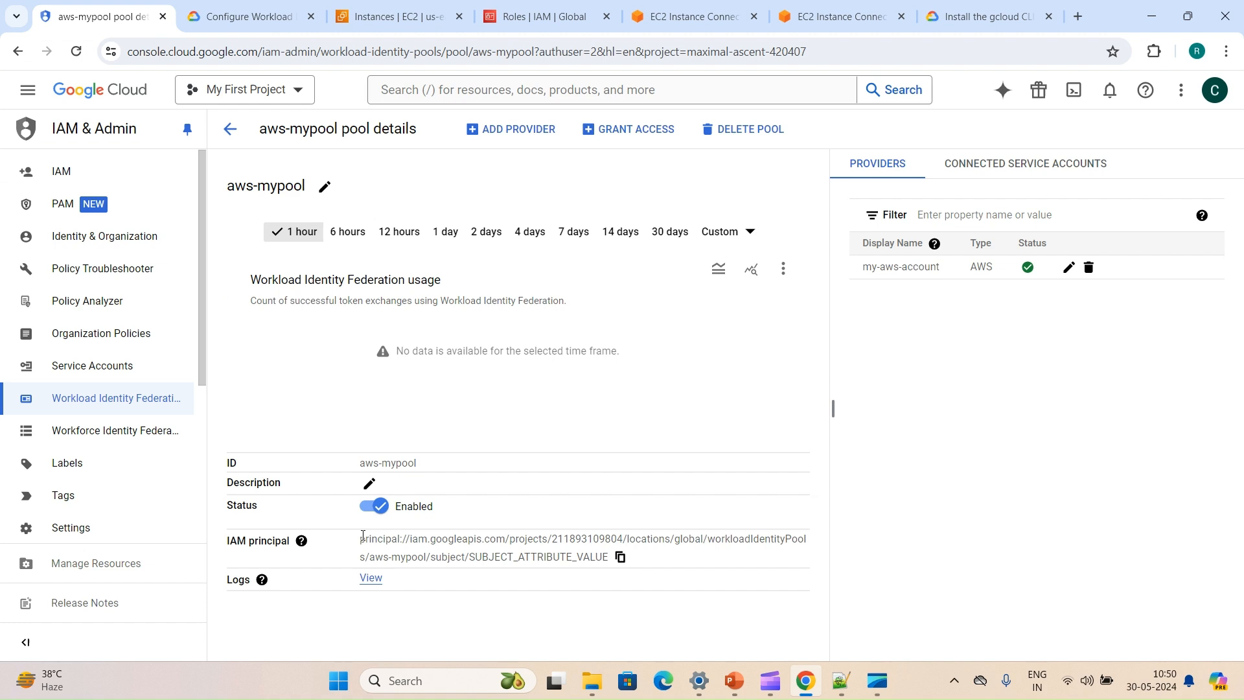
{"action": "double_click", "coordinate": [573, 538]}
{"action": "key", "text": "ctrl+c"}
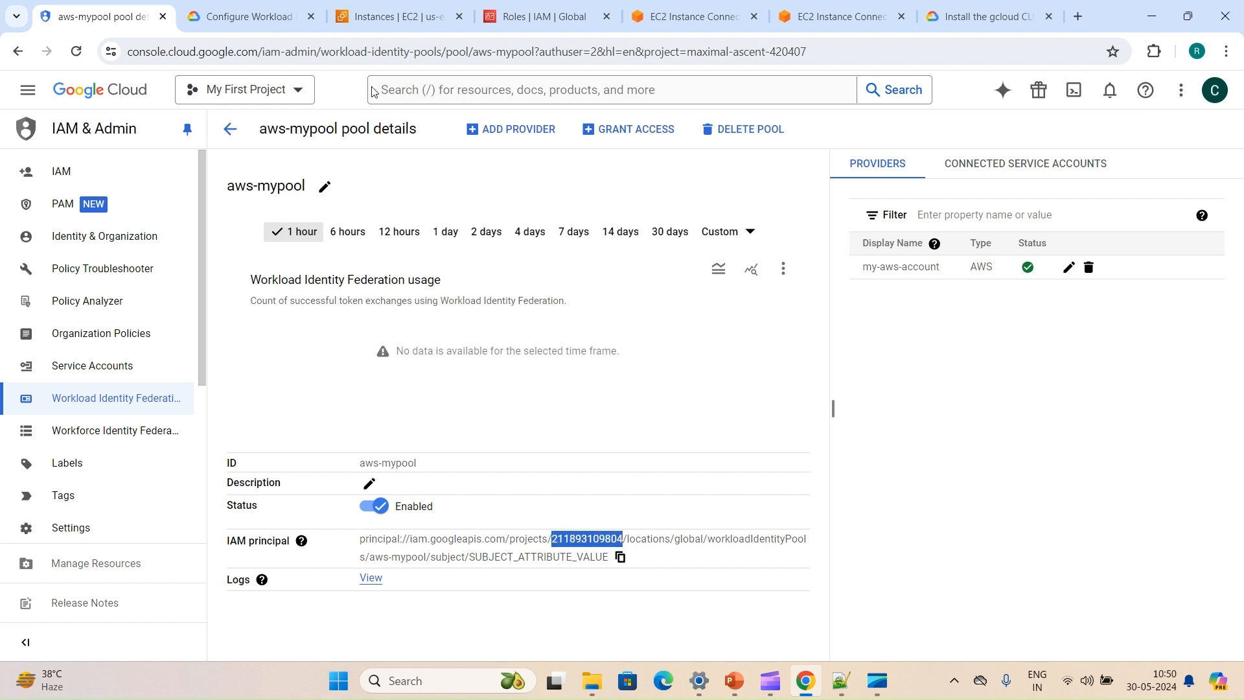
{"action": "left_click", "coordinate": [235, 9]}
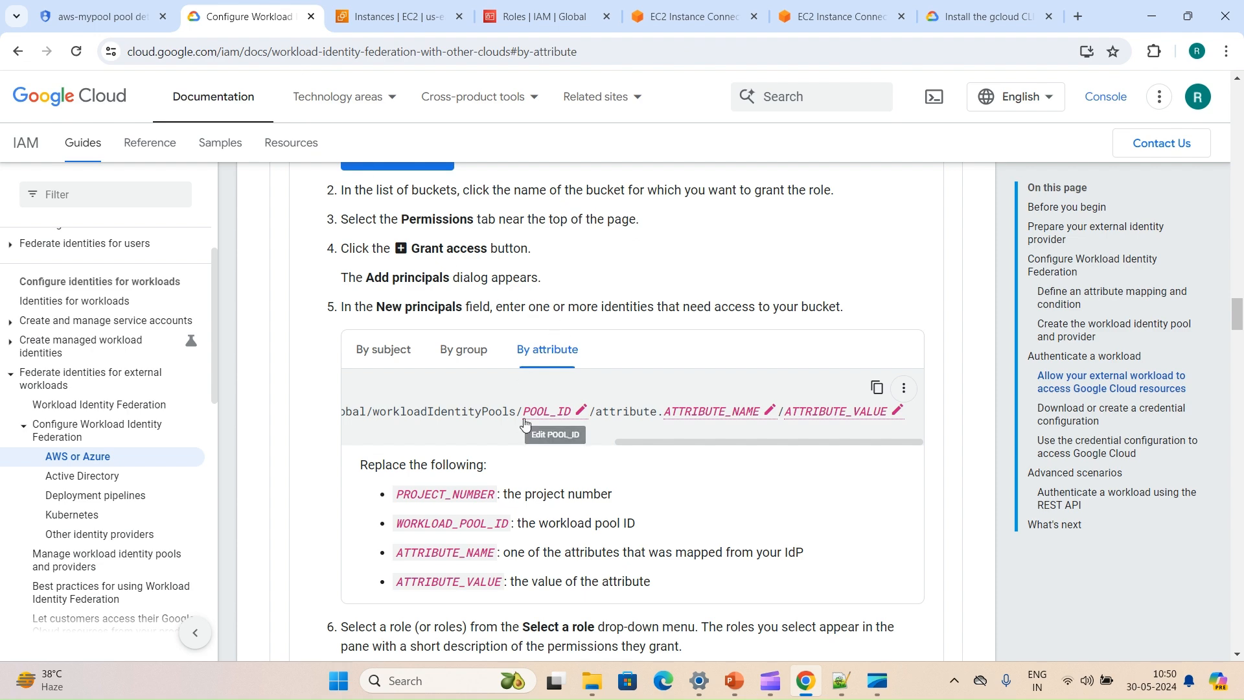
{"action": "scroll", "coordinate": [542, 428], "scroll_direction": "left", "scroll_amount": 5}
{"action": "left_click", "coordinate": [505, 412]}
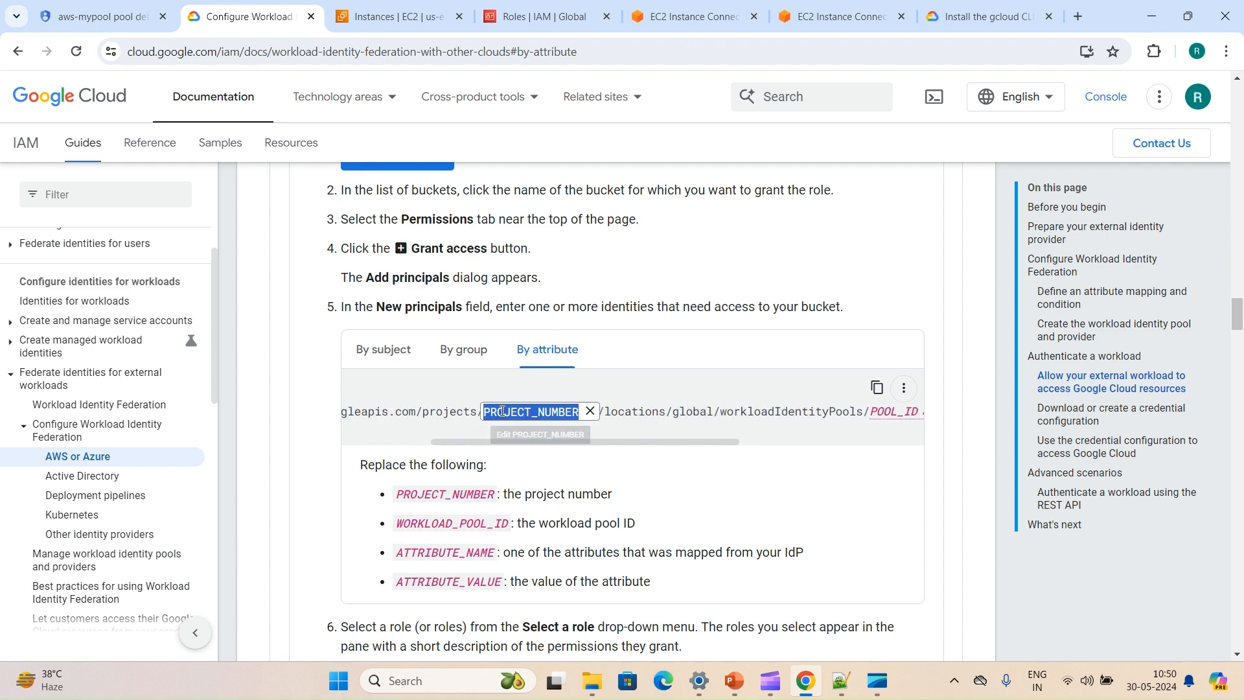
{"action": "key", "text": "ctrl+v"}
- Copy the pool ID aws-mypool from the pool's IAM principal into the POOL_ID placeholder of the by-attribute sample
{"action": "left_click", "coordinate": [104, 16]}
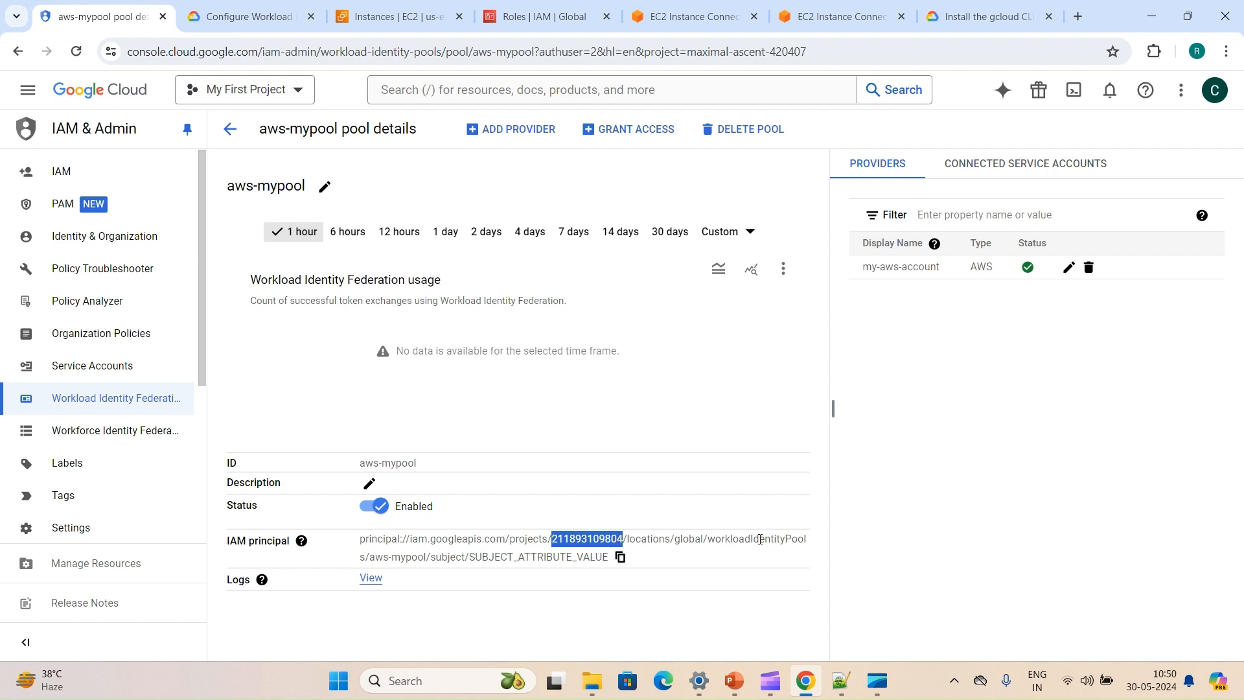
{"action": "left_click", "coordinate": [391, 557]}
{"action": "triple_click", "coordinate": [391, 557]}
{"action": "left_click", "coordinate": [376, 558]}
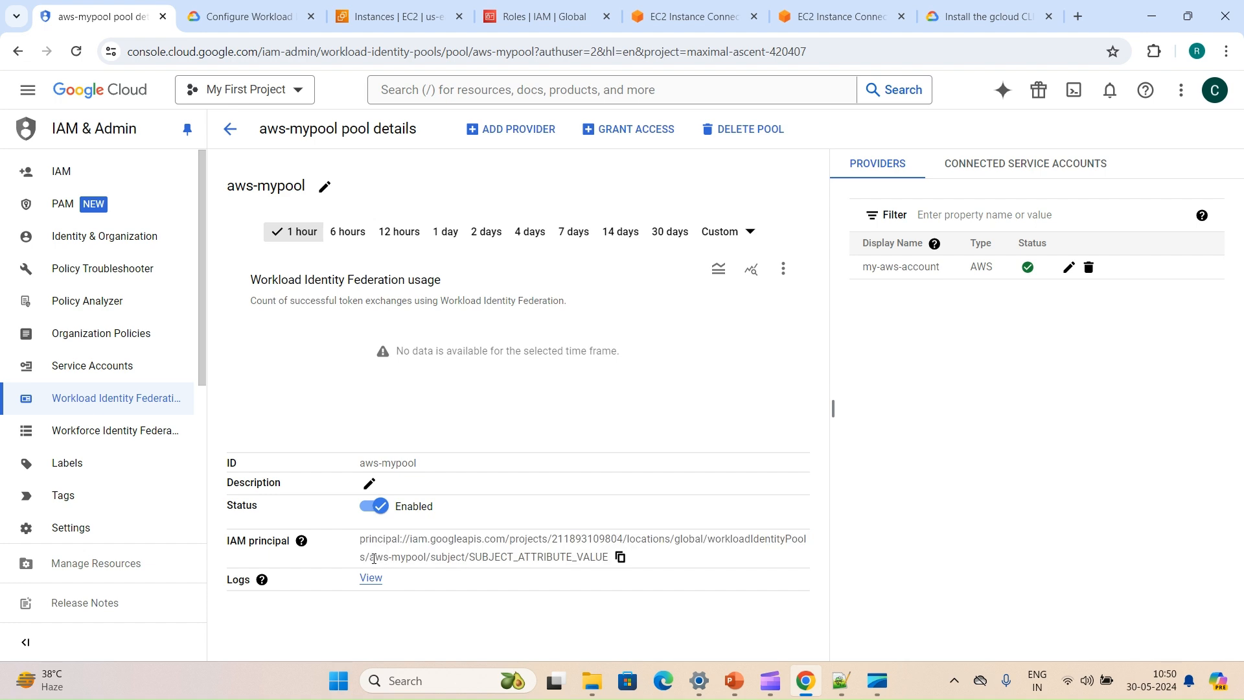
{"action": "left_click_drag", "start_coordinate": [370, 559], "coordinate": [427, 556]}
{"action": "key", "text": "ctrl+c"}
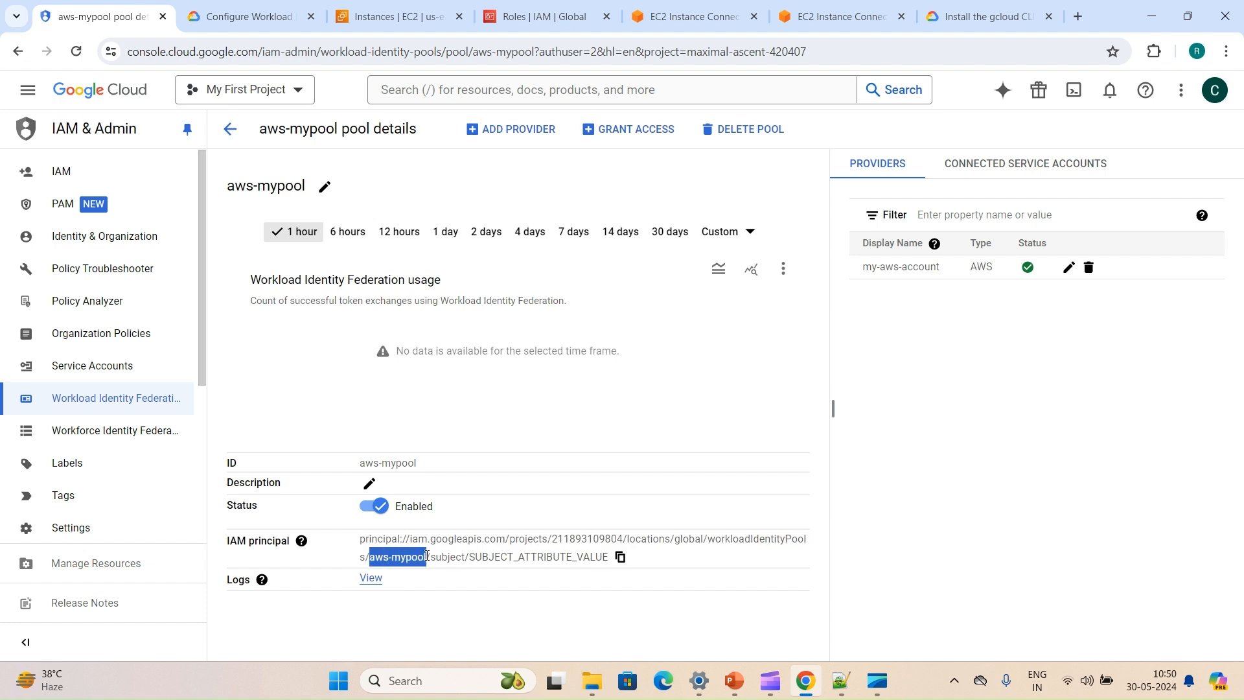
{"action": "left_click", "coordinate": [241, 16]}
{"action": "scroll", "coordinate": [693, 408], "scroll_direction": "right", "scroll_amount": 3}
{"action": "scroll", "coordinate": [694, 408], "scroll_direction": "right", "scroll_amount": 1}
{"action": "left_click", "coordinate": [652, 415]}
{"action": "key", "text": "ctrl+v"}
{"action": "key", "text": "Return"}
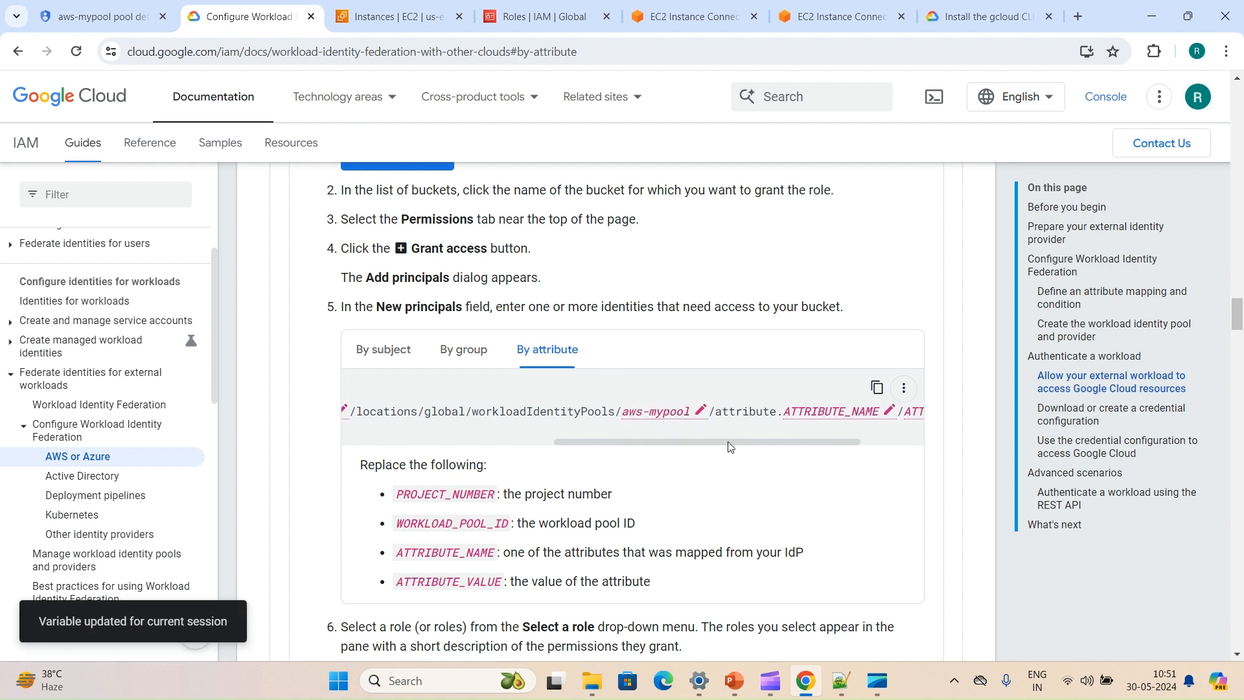
- Open the my-aws-account provider of aws-mypool for editing and expand its attribute mapping
{"action": "left_click_drag", "start_coordinate": [736, 440], "coordinate": [803, 444]}
{"action": "key", "text": "ctrl+Page_Up"}
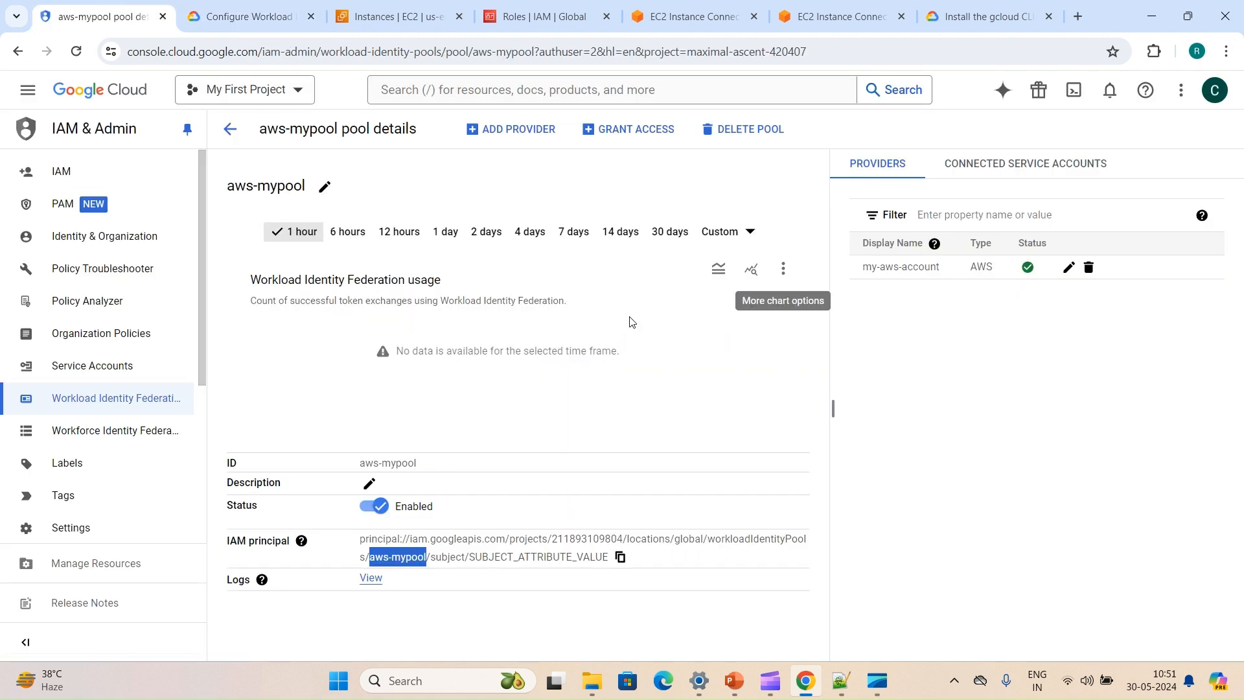
{"action": "left_click", "coordinate": [1064, 269]}
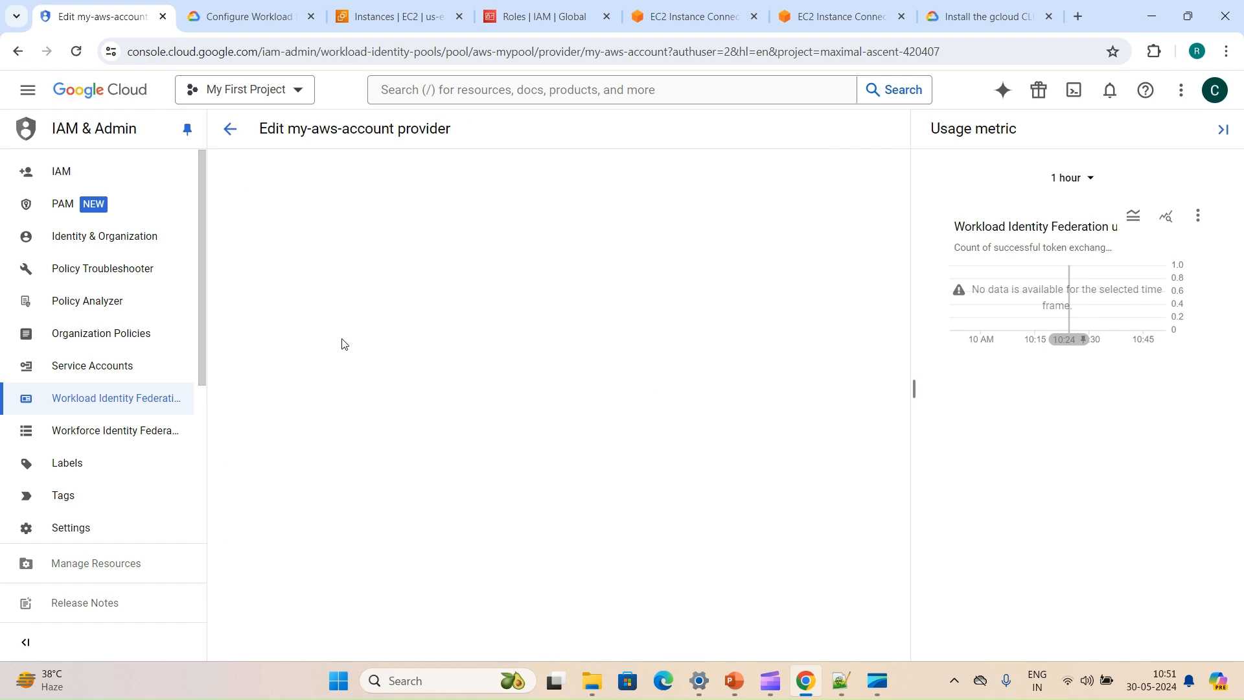
{"action": "scroll", "coordinate": [376, 443], "scroll_direction": "down", "scroll_amount": 1}
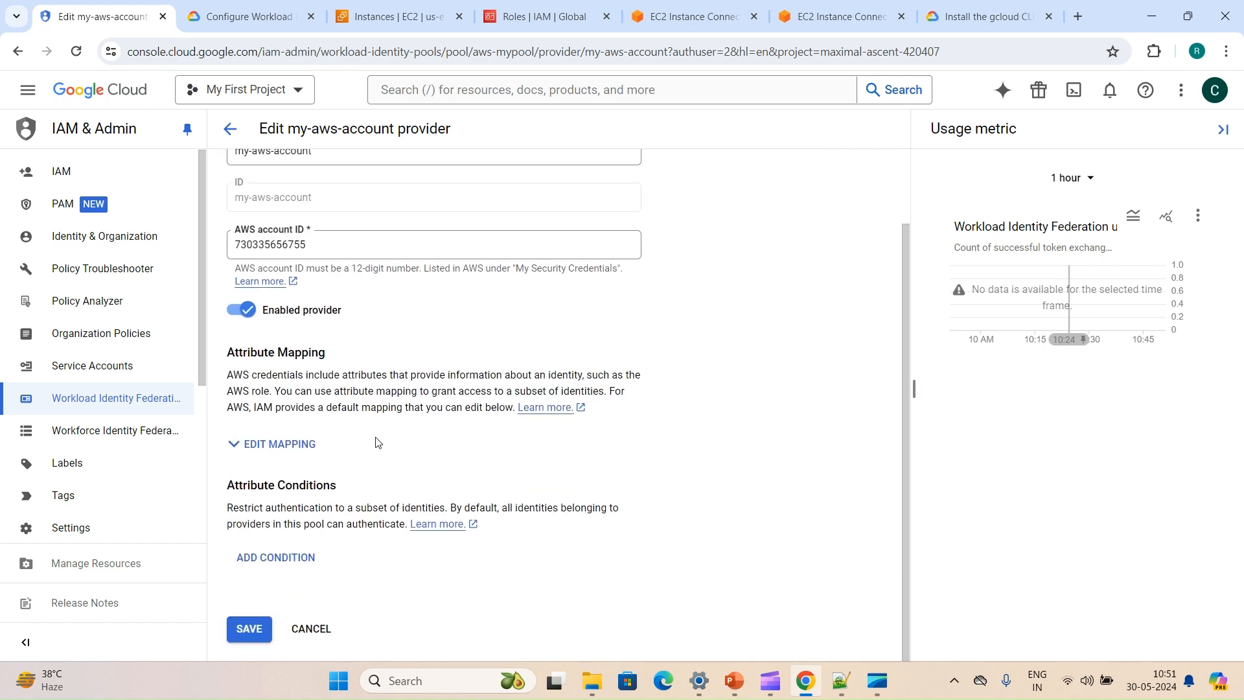
{"action": "right_click", "coordinate": [269, 449]}
{"action": "left_click", "coordinate": [226, 453]}
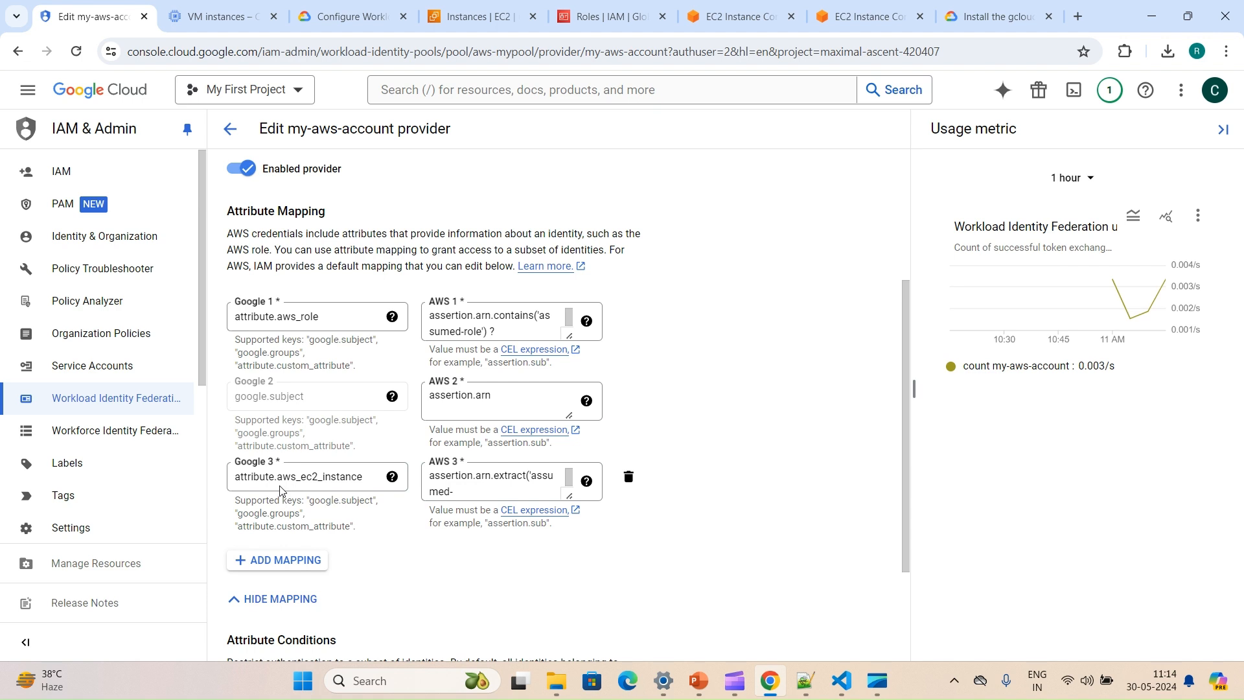
- Set the ATTRIBUTE_NAME placeholder in the documentation sample to aws_ec2_instance, taken from the provider's third Google mapping key
{"action": "left_click_drag", "start_coordinate": [279, 478], "coordinate": [370, 478]}
{"action": "left_click", "coordinate": [743, 415]}
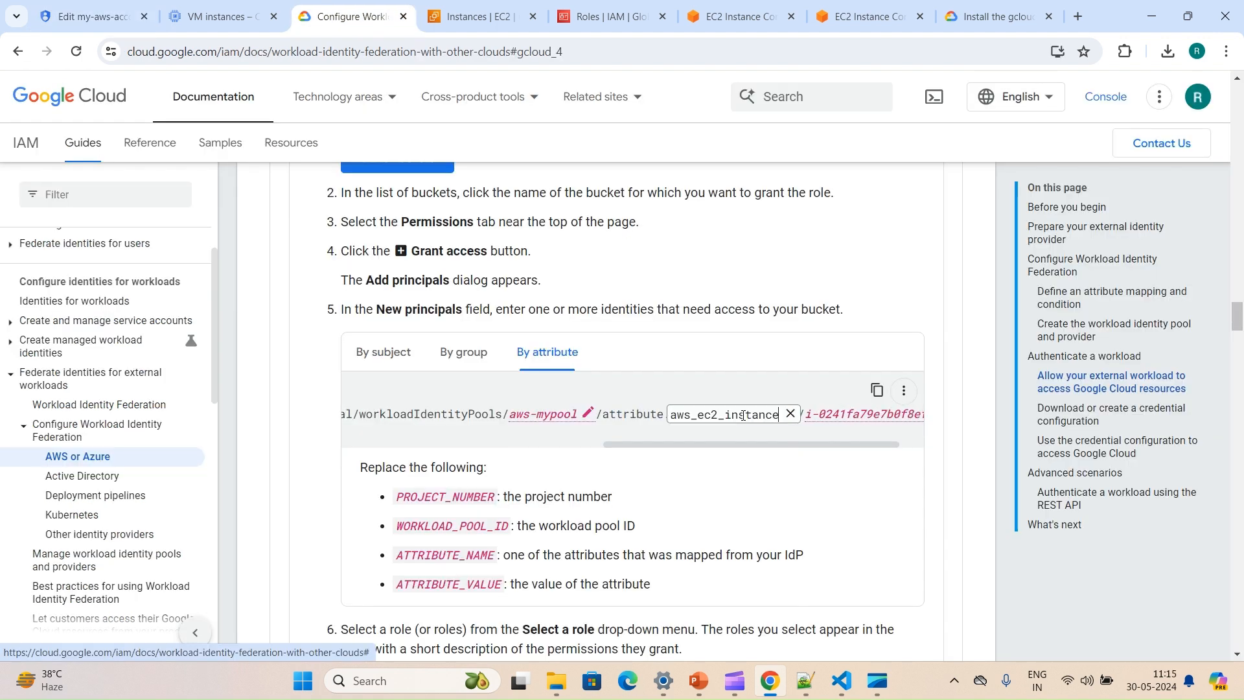
{"action": "key", "text": "Return"}
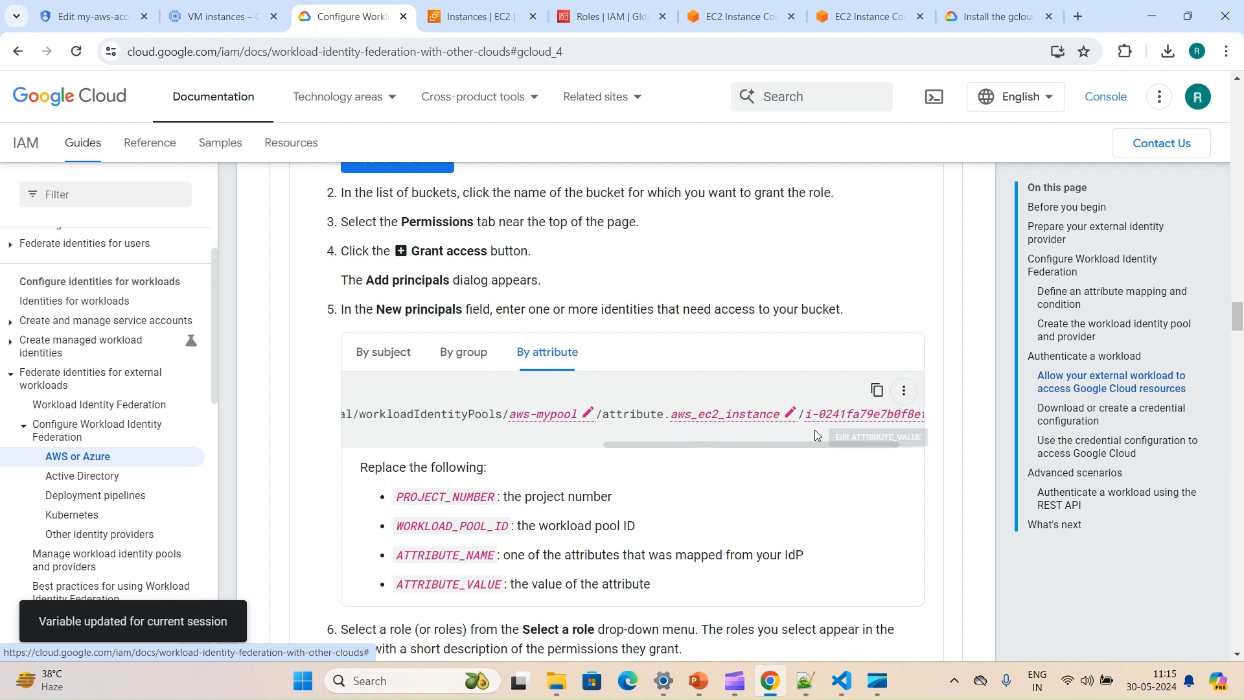
- Check the sample's attribute value against the instance ID of my-vm-1 in EC2, and copy the completed principalSet identifier
{"action": "scroll", "coordinate": [857, 437], "scroll_direction": "right", "scroll_amount": 2}
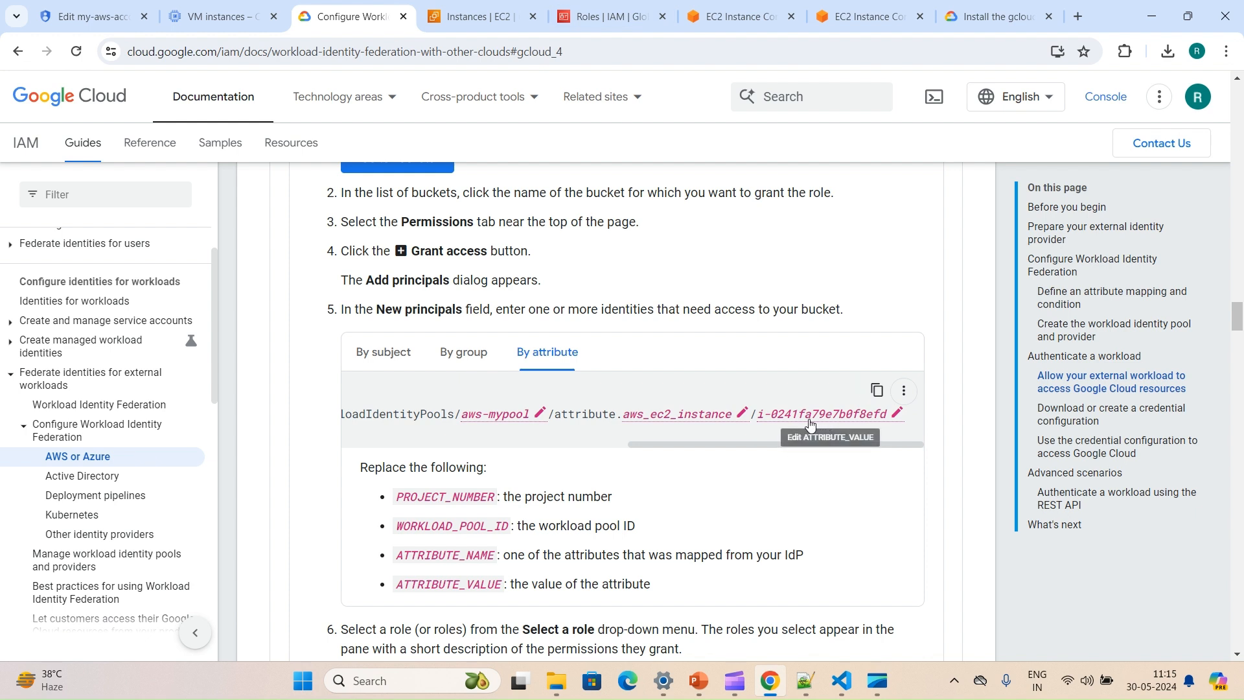
{"action": "left_click", "coordinate": [479, 16]}
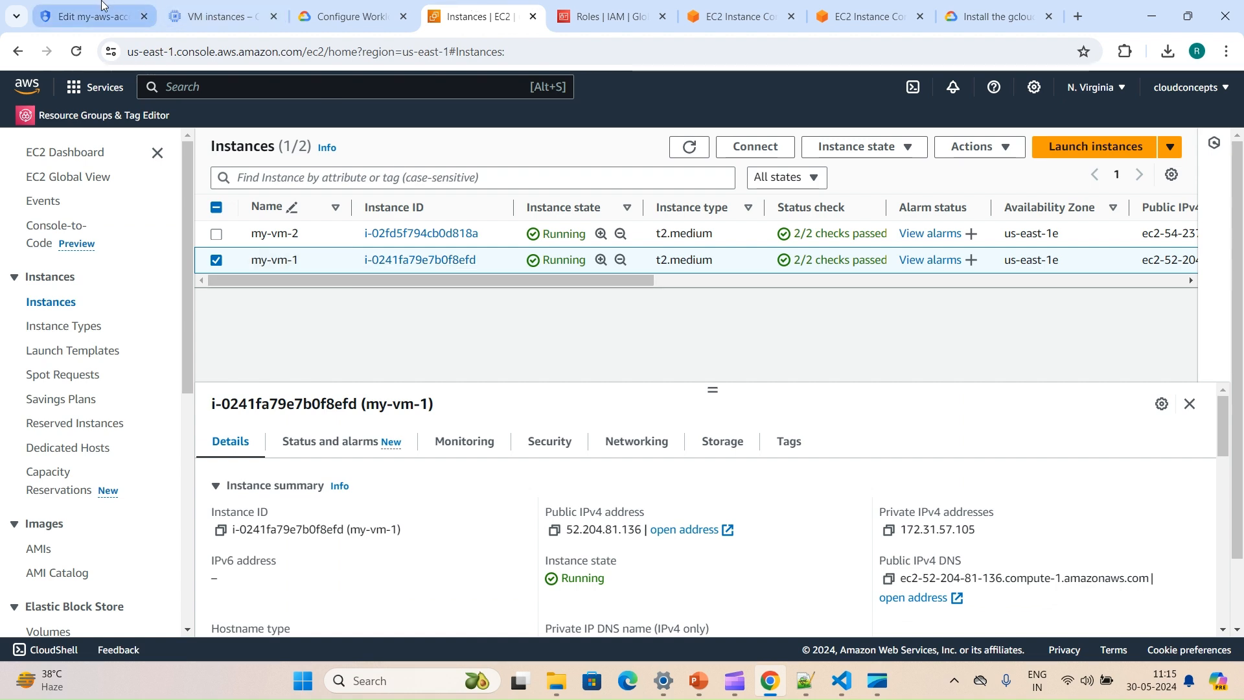
{"action": "left_click", "coordinate": [90, 16]}
{"action": "left_click", "coordinate": [307, 6]}
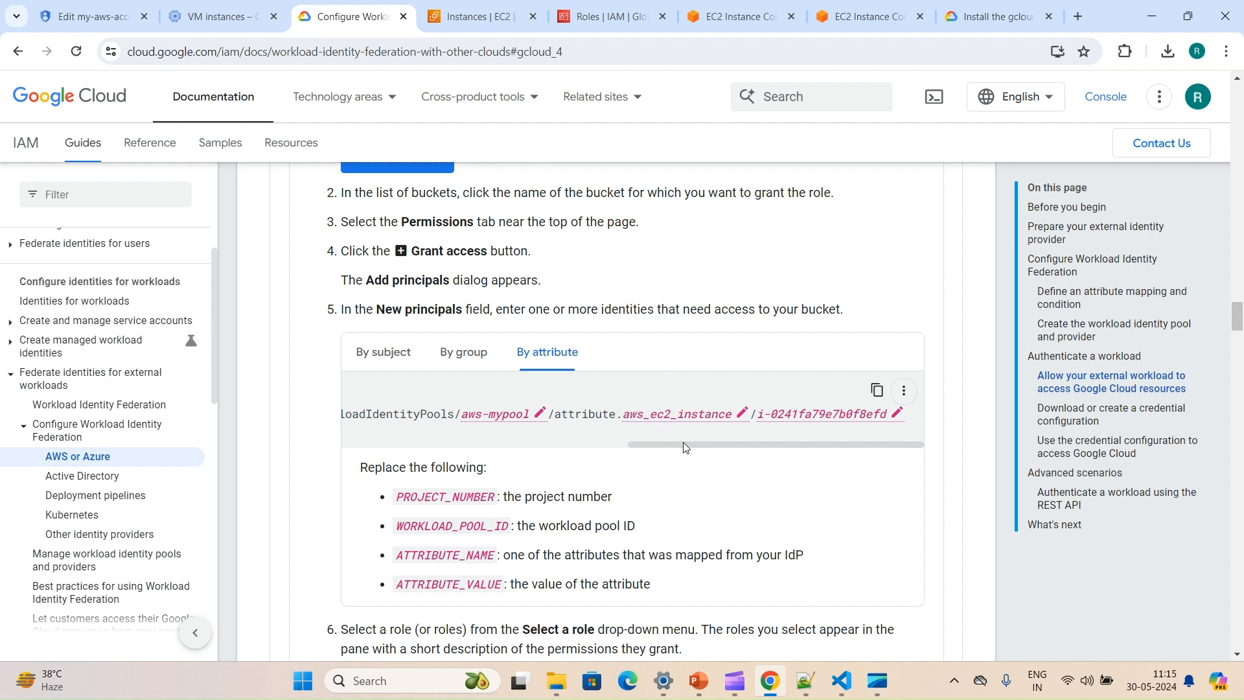
{"action": "left_click_drag", "start_coordinate": [685, 447], "coordinate": [949, 456]}
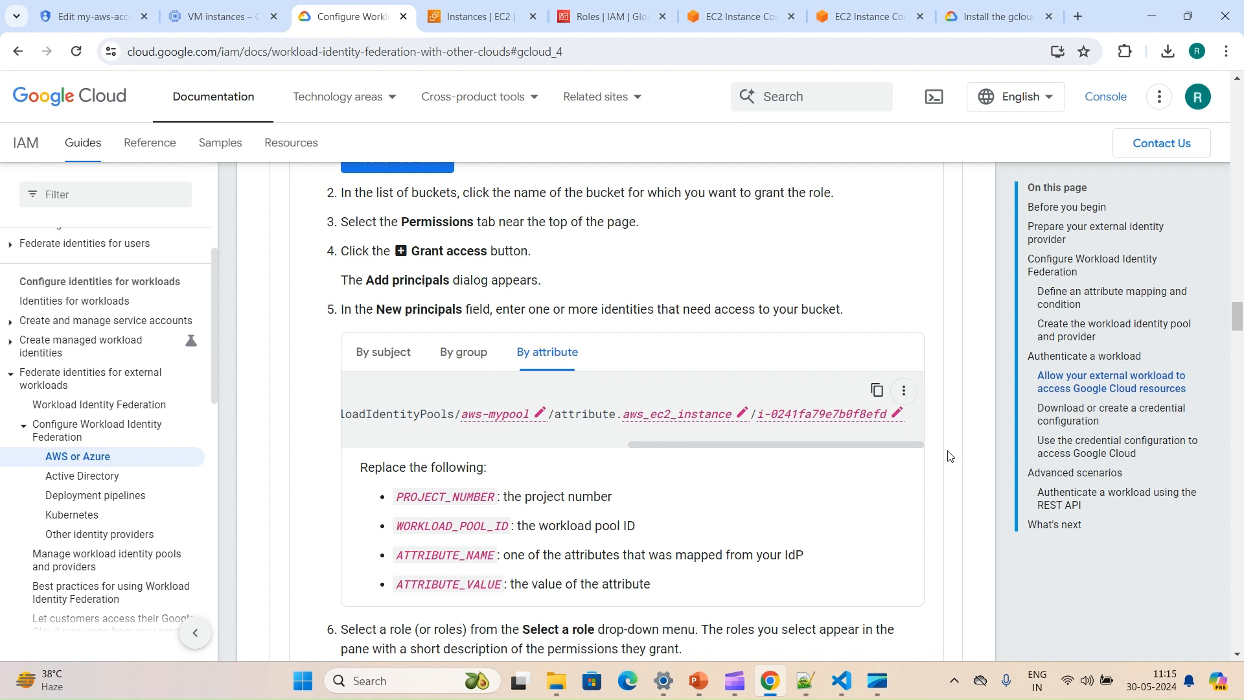
{"action": "left_click", "coordinate": [875, 392]}
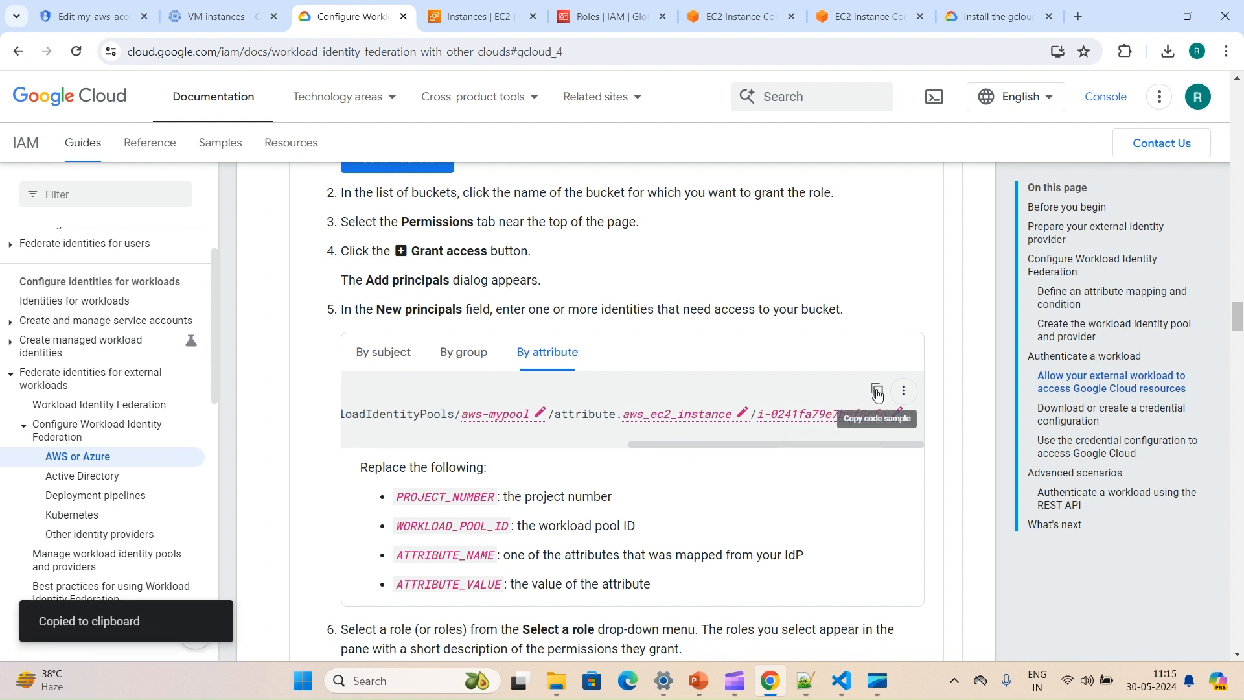
- Grant the copied aws_ec2_instance principalSet the Compute Admin and Compute Network Admin roles on My First Project
{"action": "left_click_drag", "start_coordinate": [695, 446], "coordinate": [691, 444]}
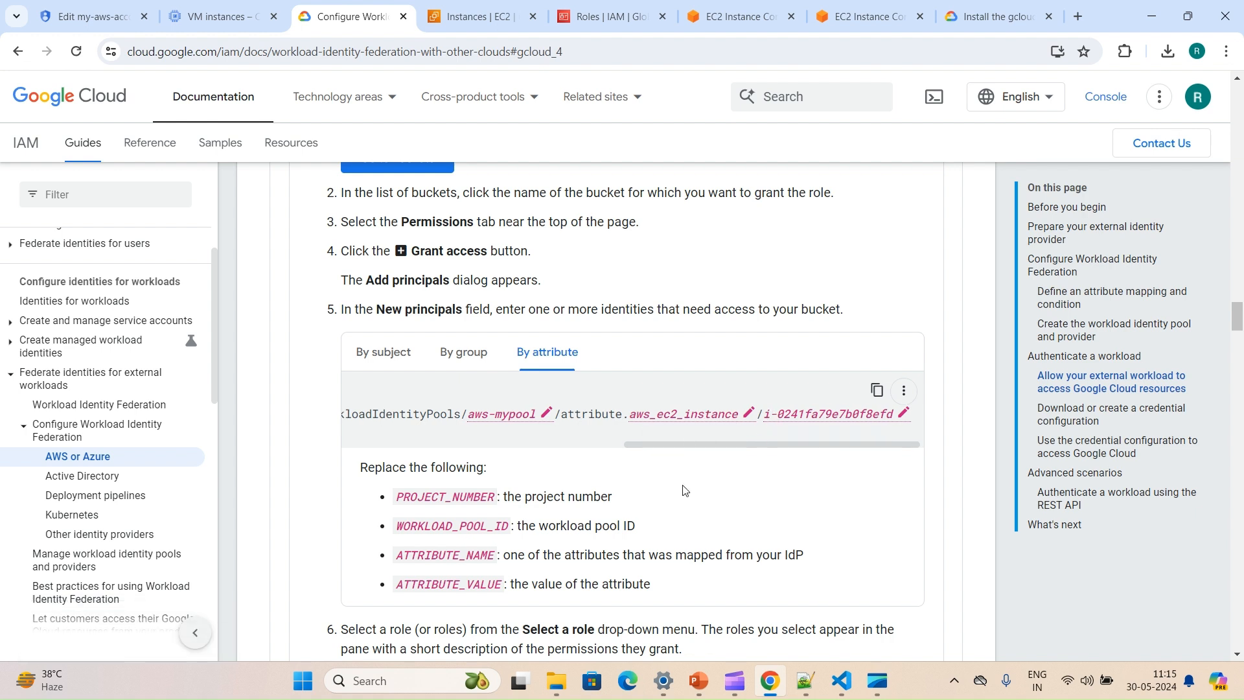
{"action": "left_click_drag", "start_coordinate": [704, 453], "coordinate": [721, 451]}
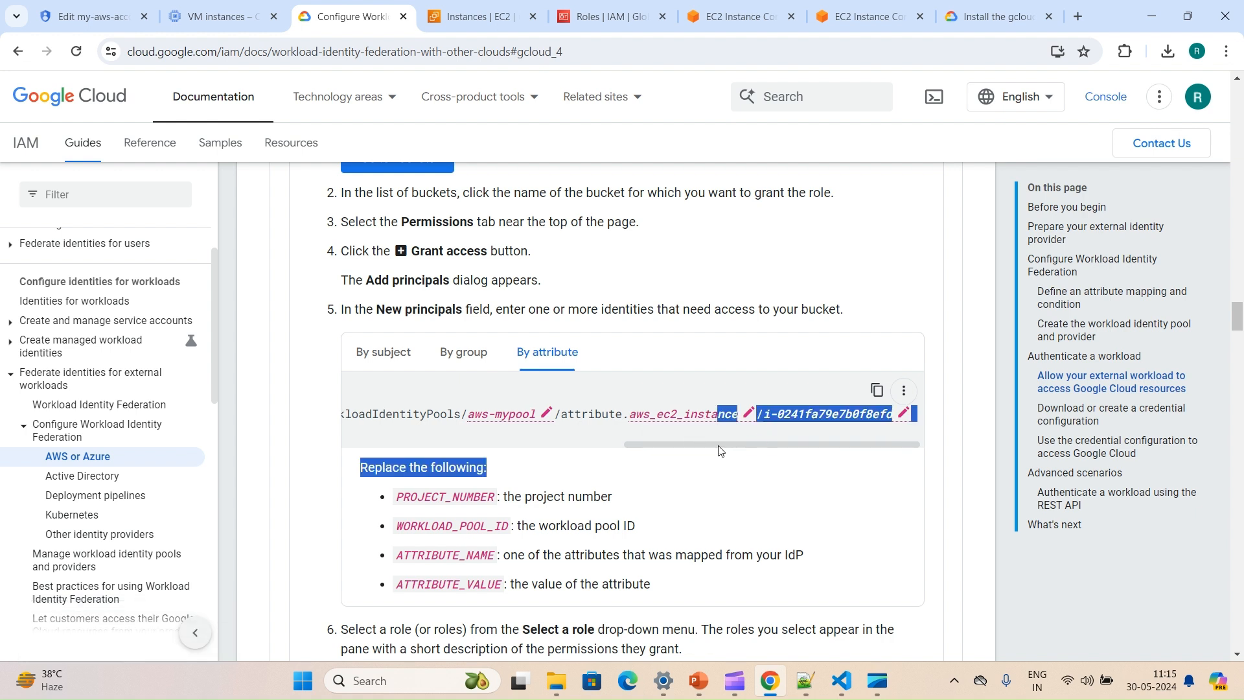
{"action": "left_click", "coordinate": [92, 16]}
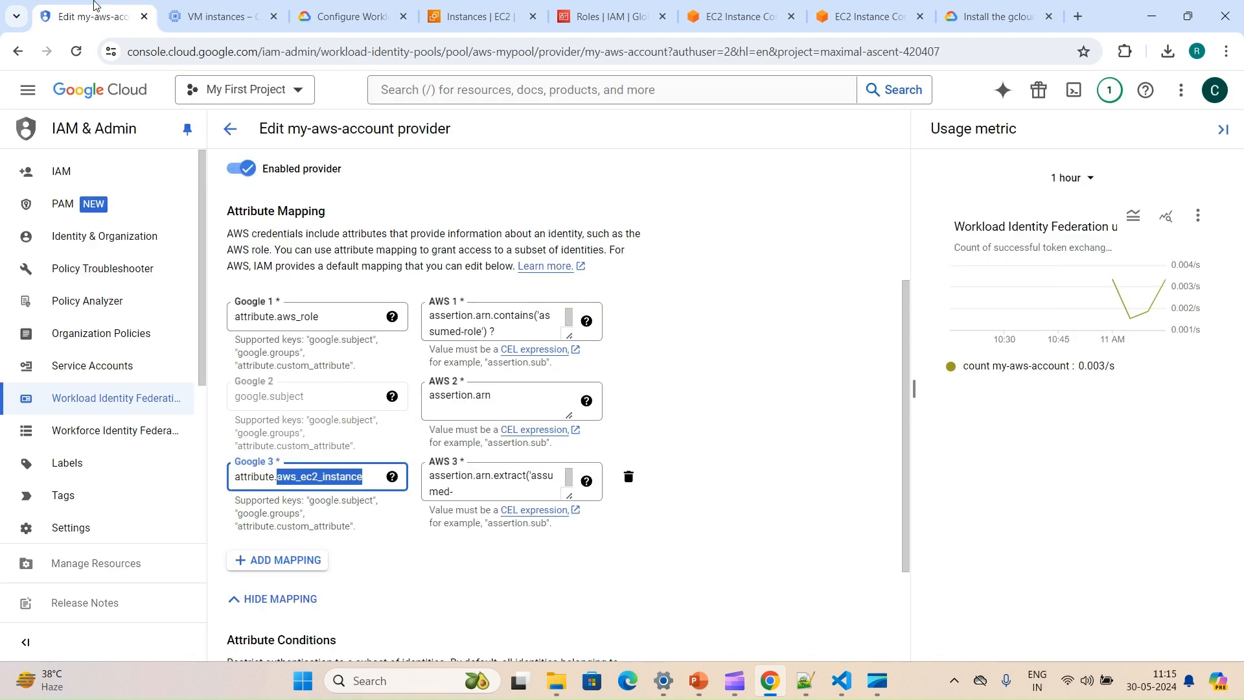
{"action": "left_click", "coordinate": [61, 171]}
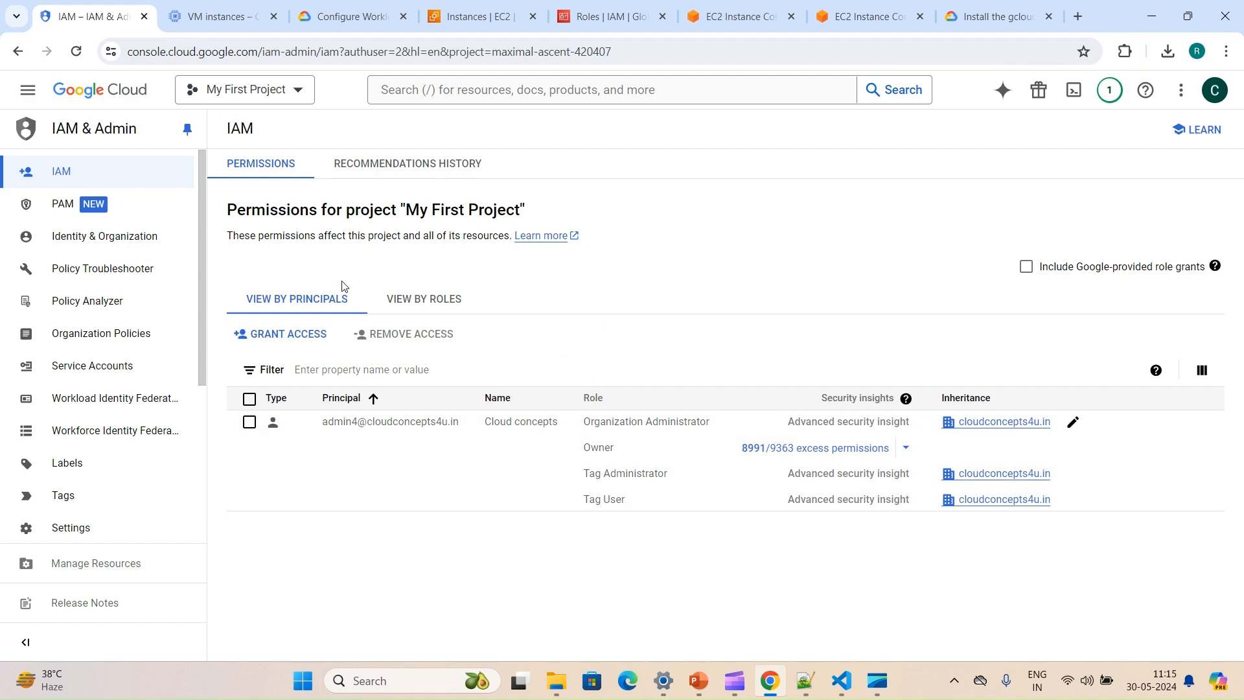
{"action": "left_click", "coordinate": [290, 334]}
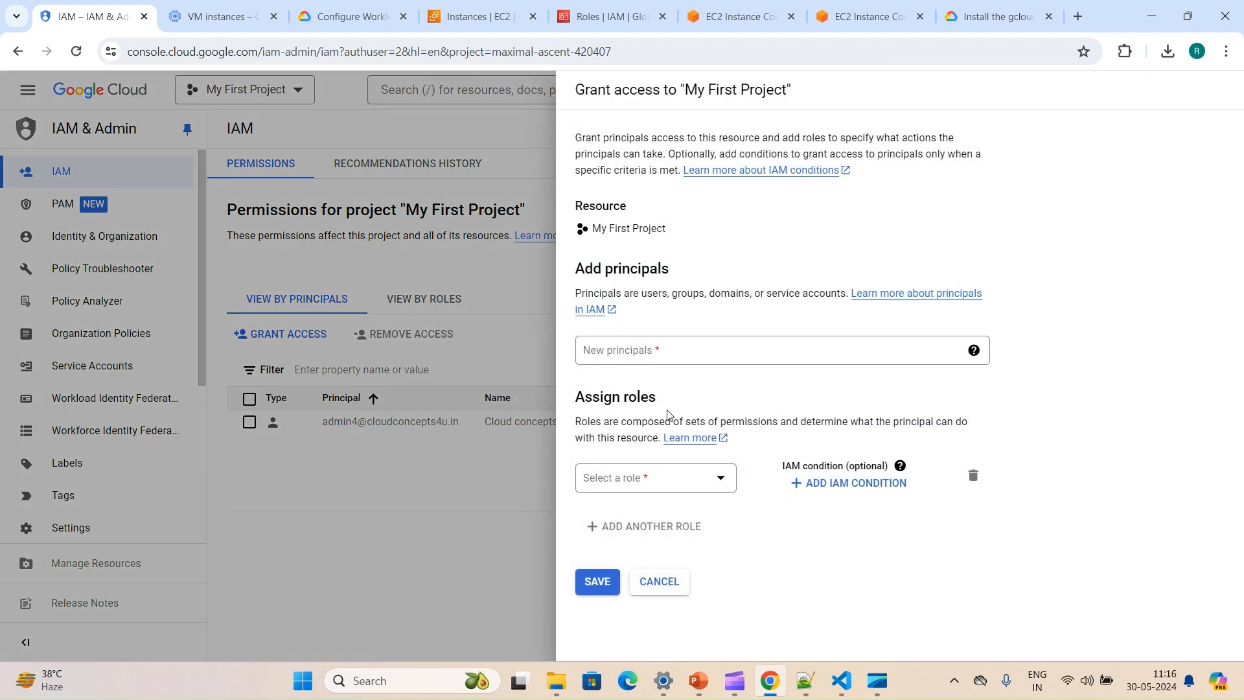
{"action": "left_click", "coordinate": [662, 345]}
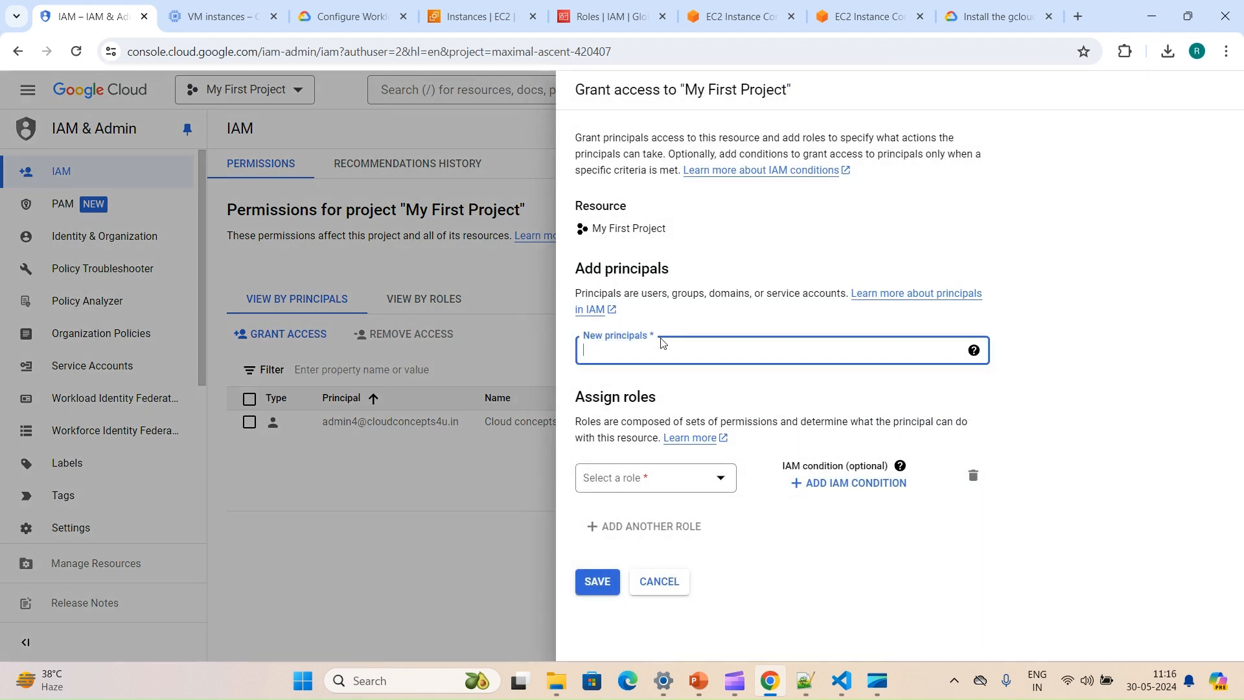
{"action": "key", "text": "ctrl+v"}
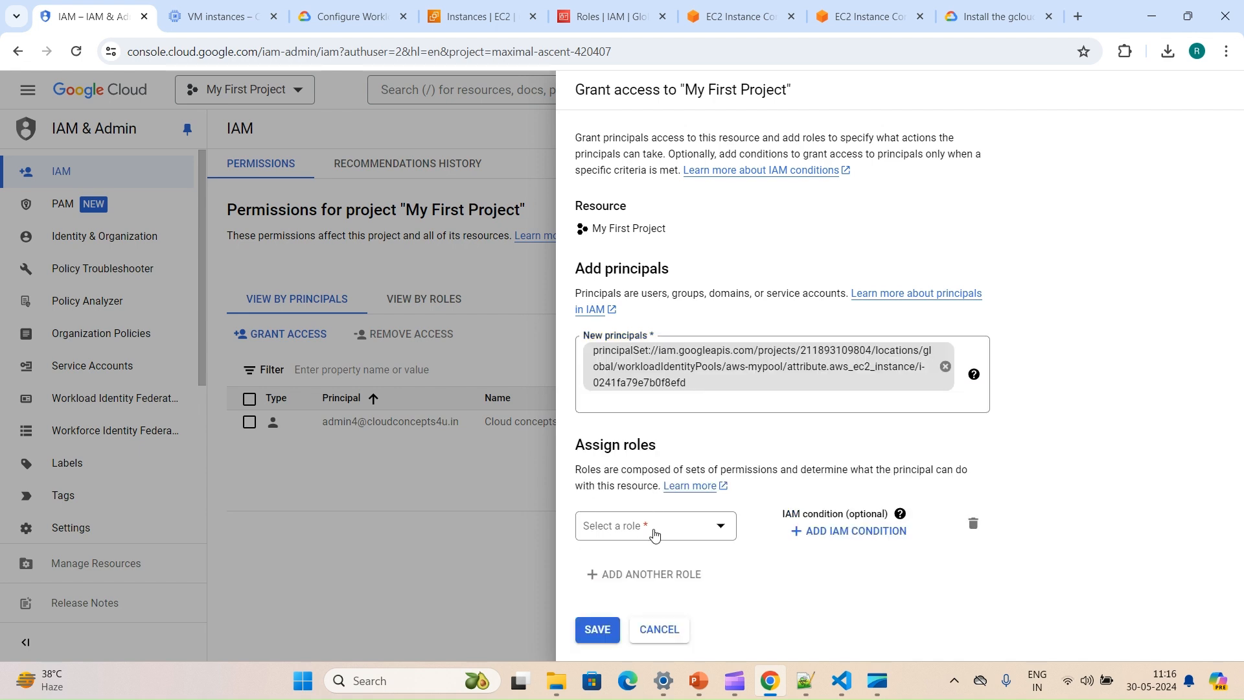
{"action": "left_click", "coordinate": [653, 530]}
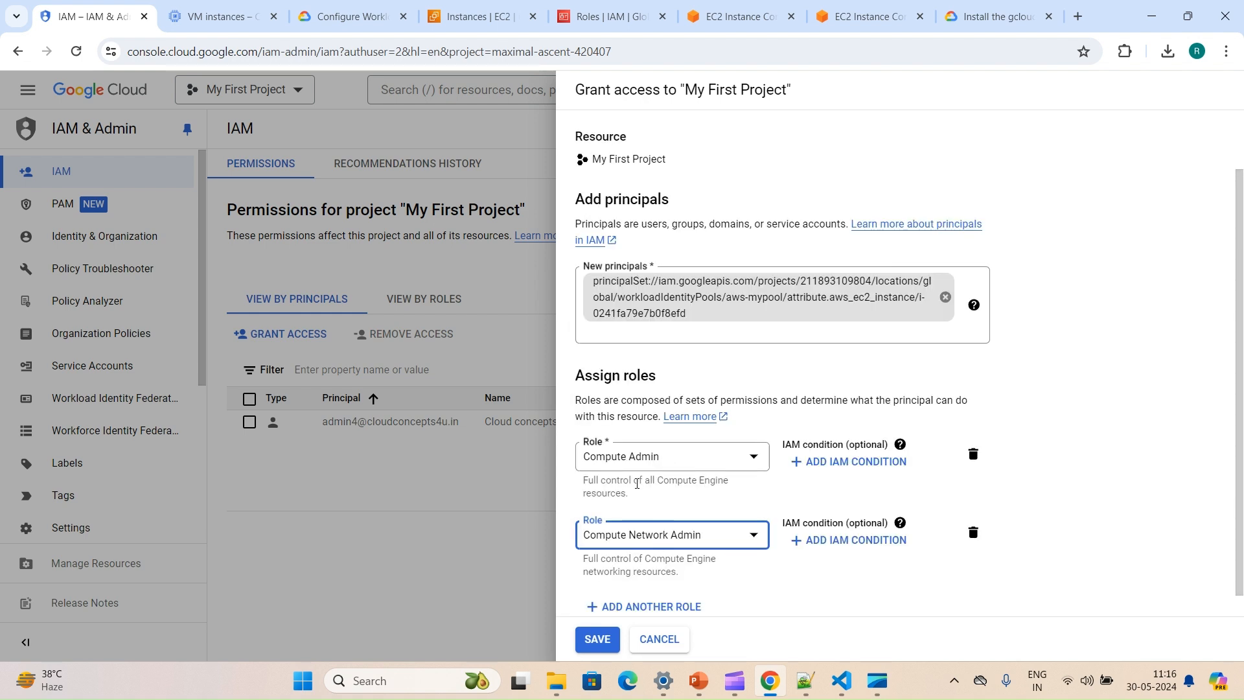
{"action": "left_click", "coordinate": [597, 639]}
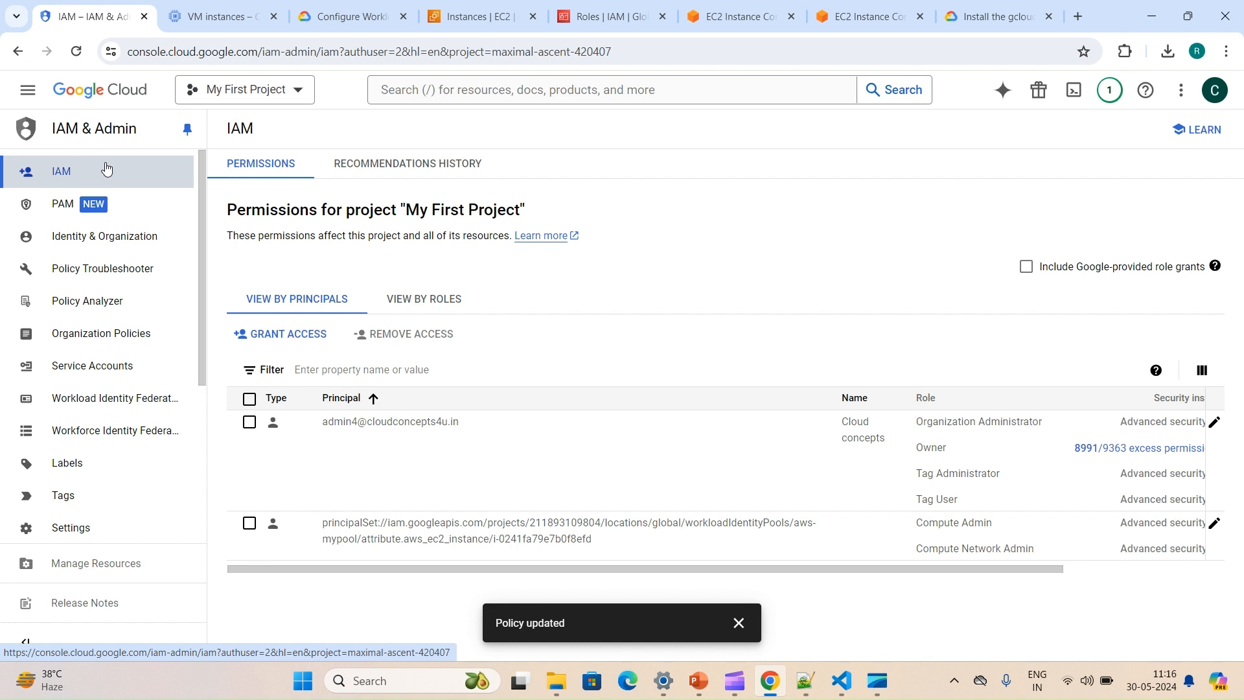
- Open the access settings of aws-mypool and download the federated-identities configuration file for the my-aws-account provider
{"action": "scroll", "coordinate": [101, 303], "scroll_direction": "down", "scroll_amount": 1}
{"action": "left_click", "coordinate": [84, 336]}
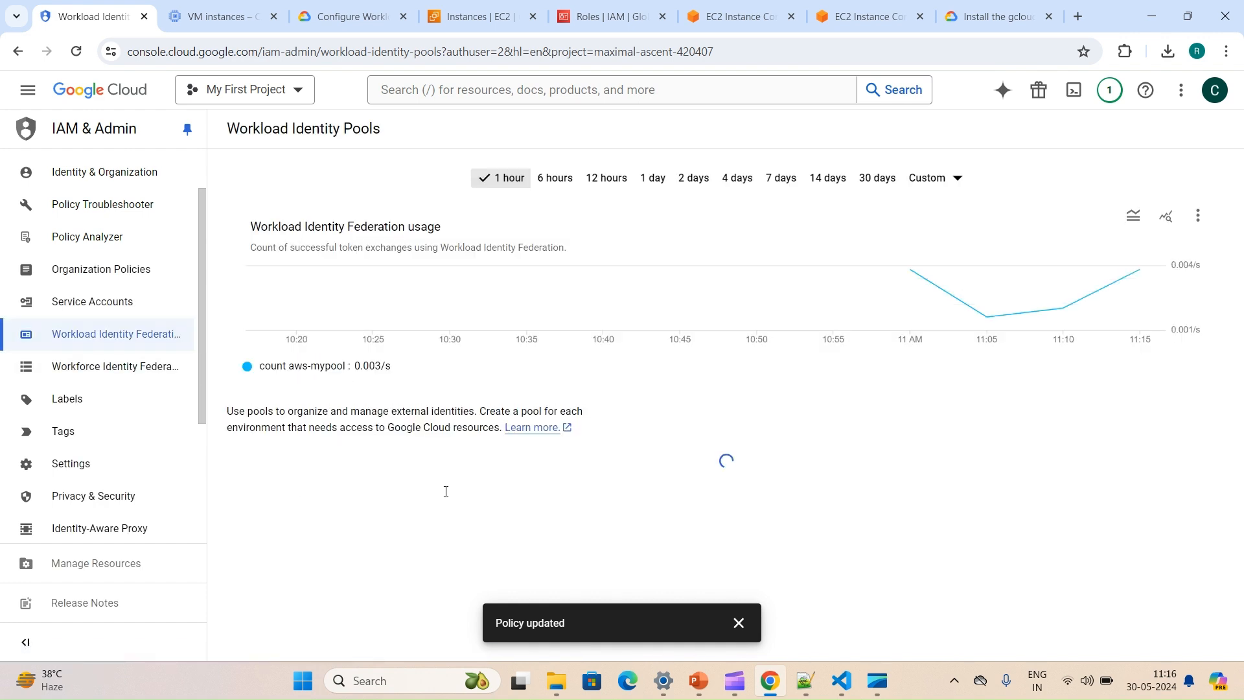
{"action": "left_click", "coordinate": [737, 624]}
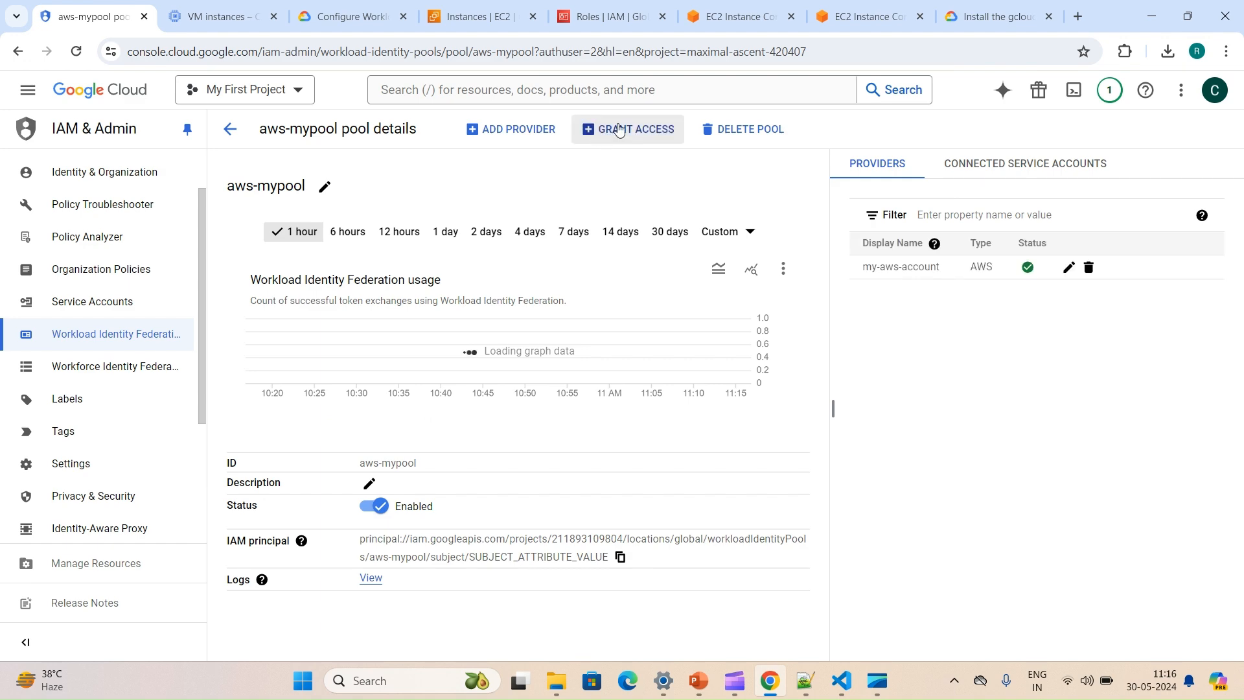
{"action": "left_click", "coordinate": [626, 144]}
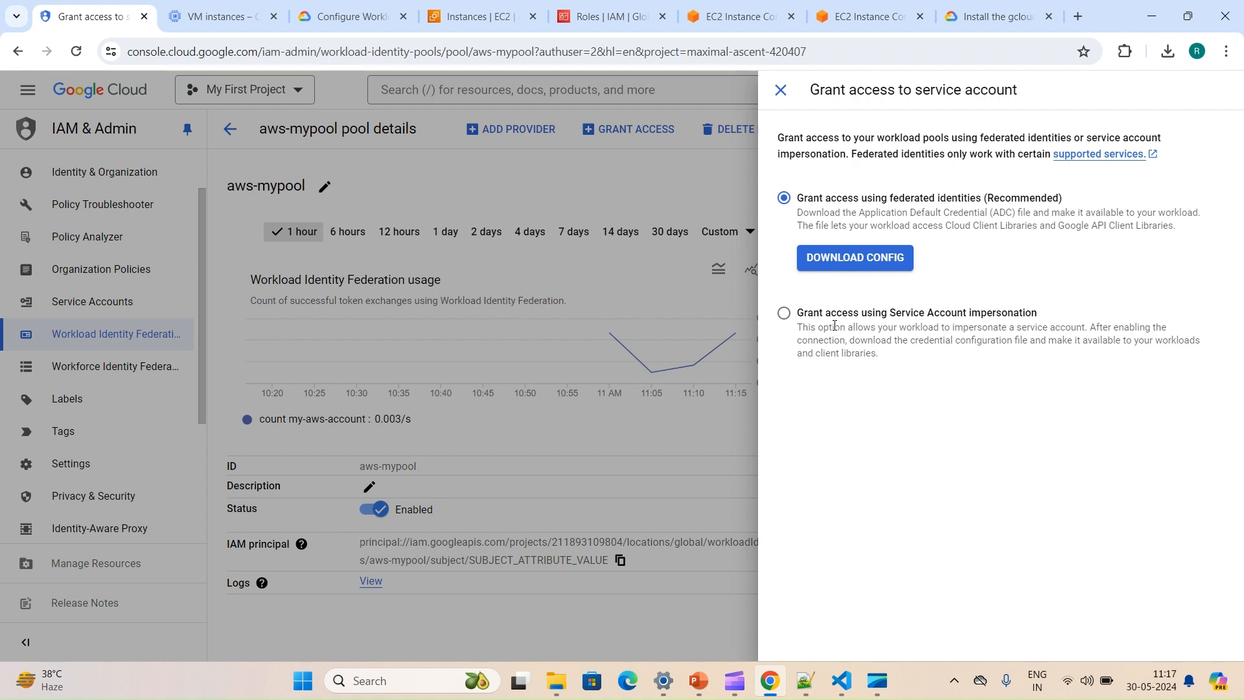
{"action": "left_click", "coordinate": [784, 313]}
{"action": "left_click", "coordinate": [784, 197]}
{"action": "left_click", "coordinate": [820, 269]}
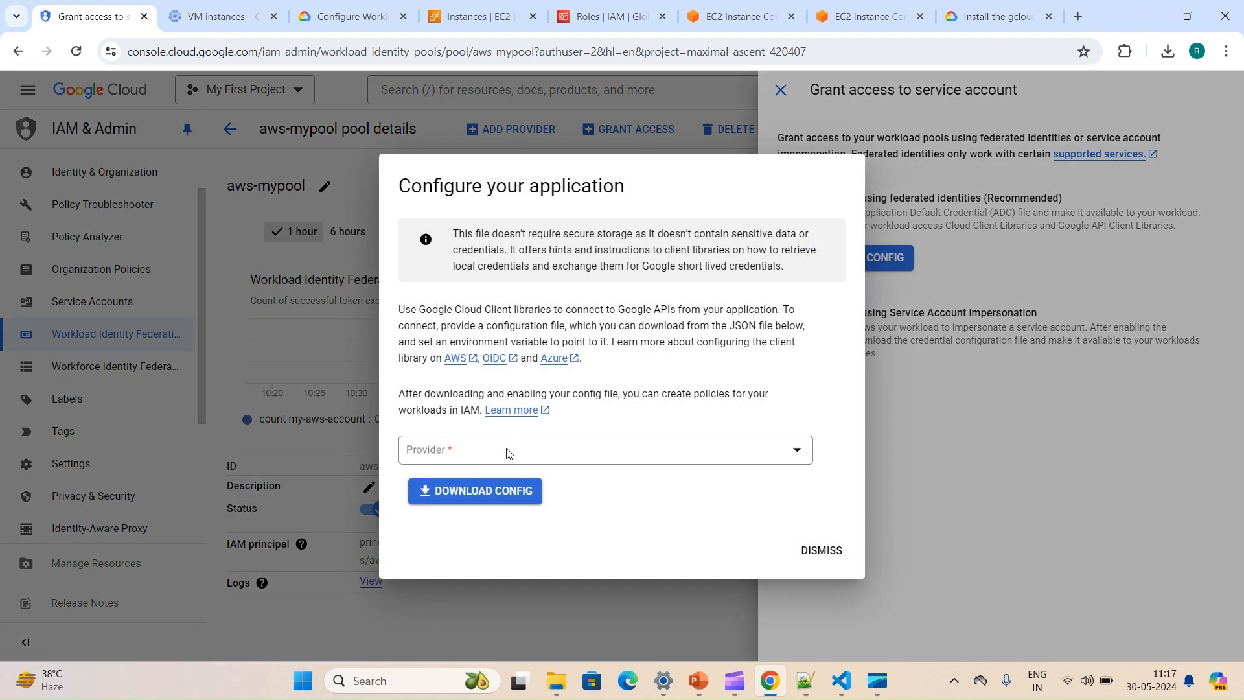
{"action": "left_click", "coordinate": [506, 454]}
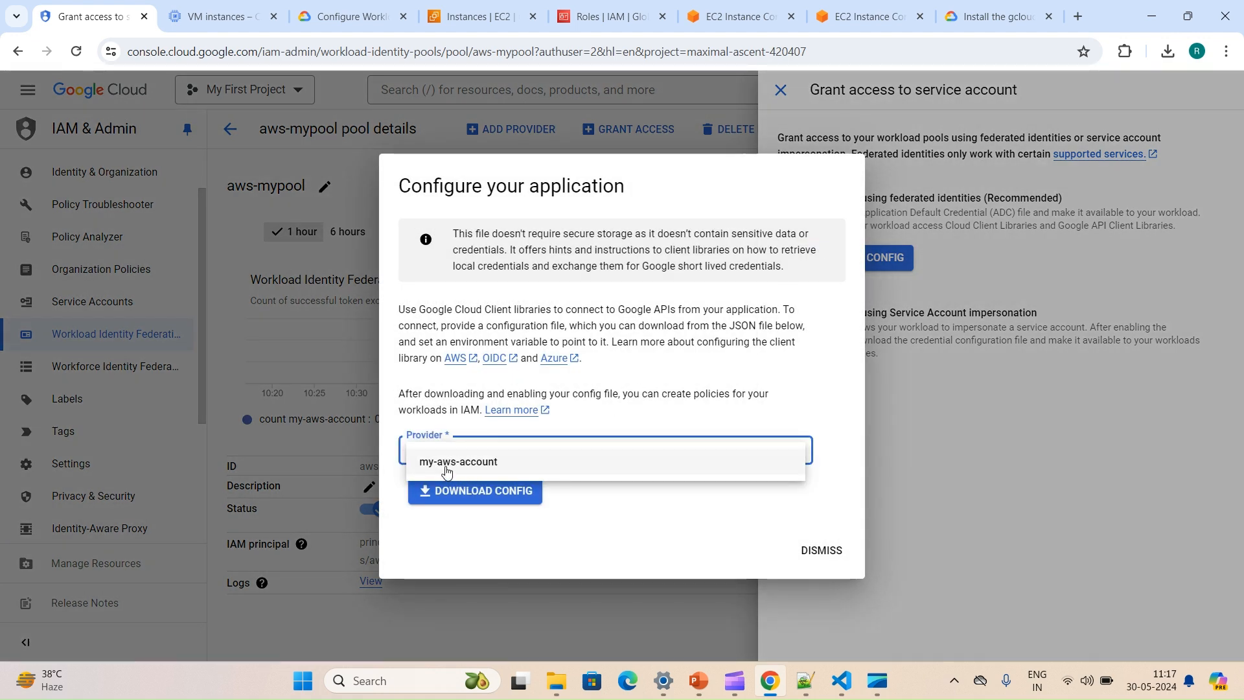
{"action": "left_click", "coordinate": [447, 463]}
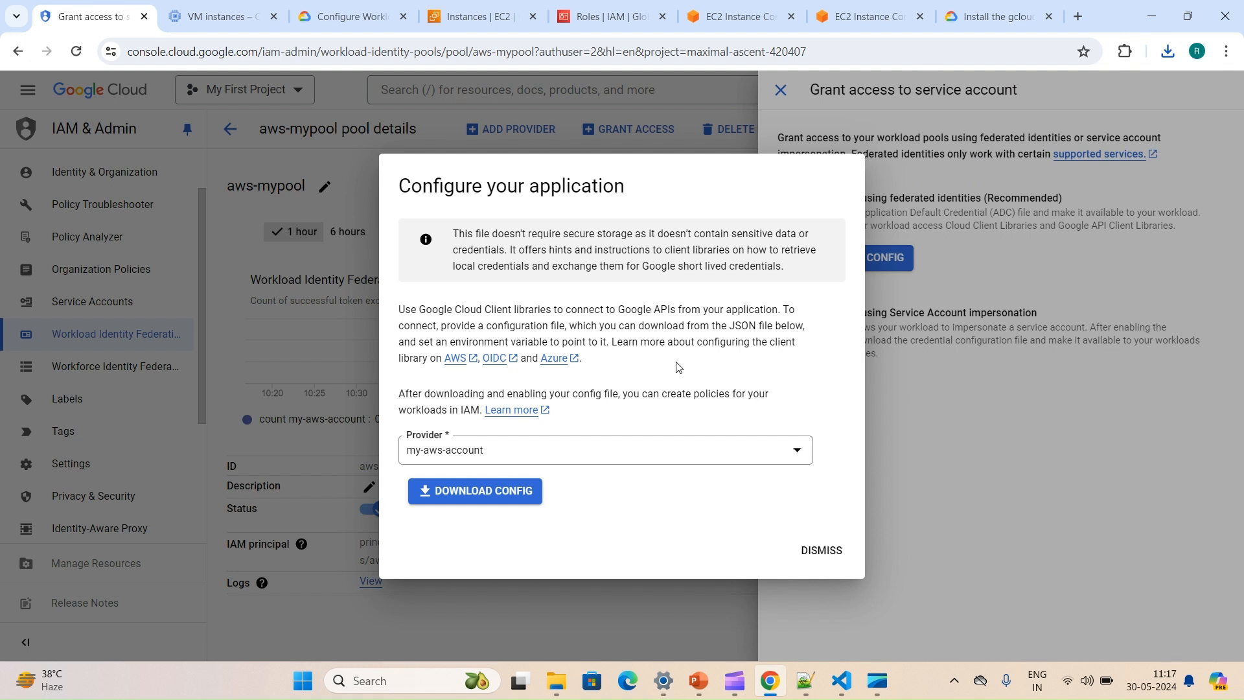
- Switch to VS Code, review the downloaded clientLibraryConfig-my-aws-account.json, and return to Chrome
{"action": "left_click", "coordinate": [849, 698]}
{"action": "left_click", "coordinate": [171, 345]}
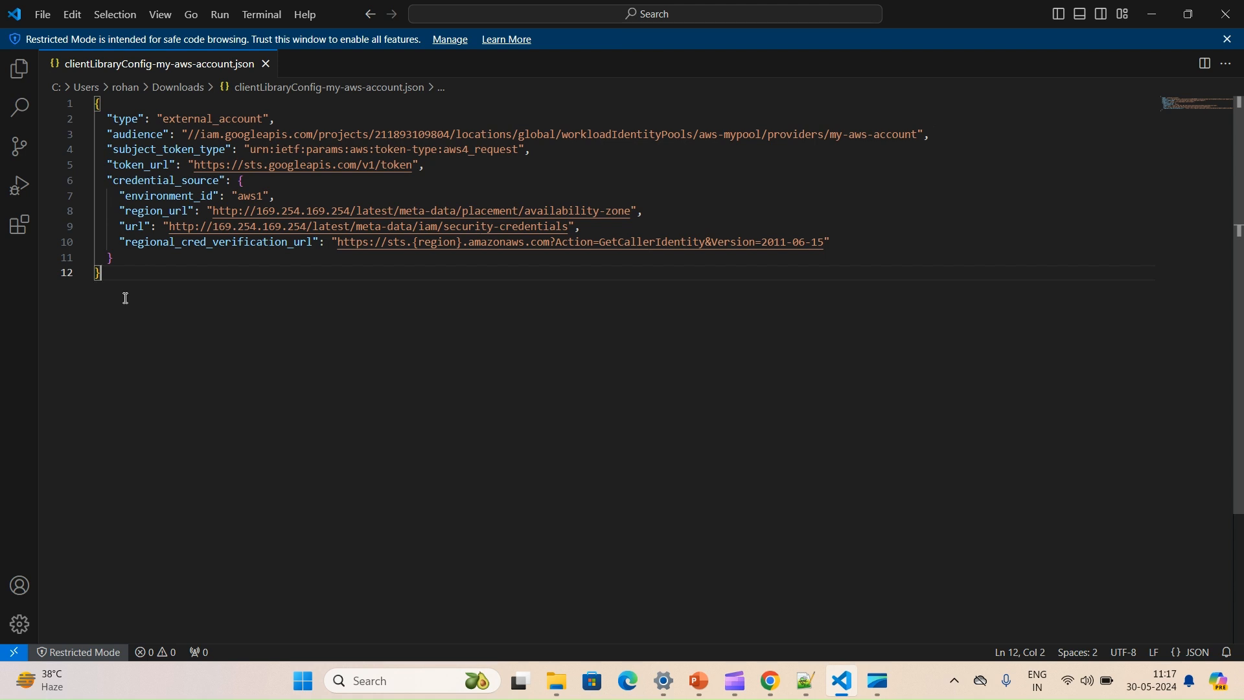
{"action": "left_click", "coordinate": [778, 685]}
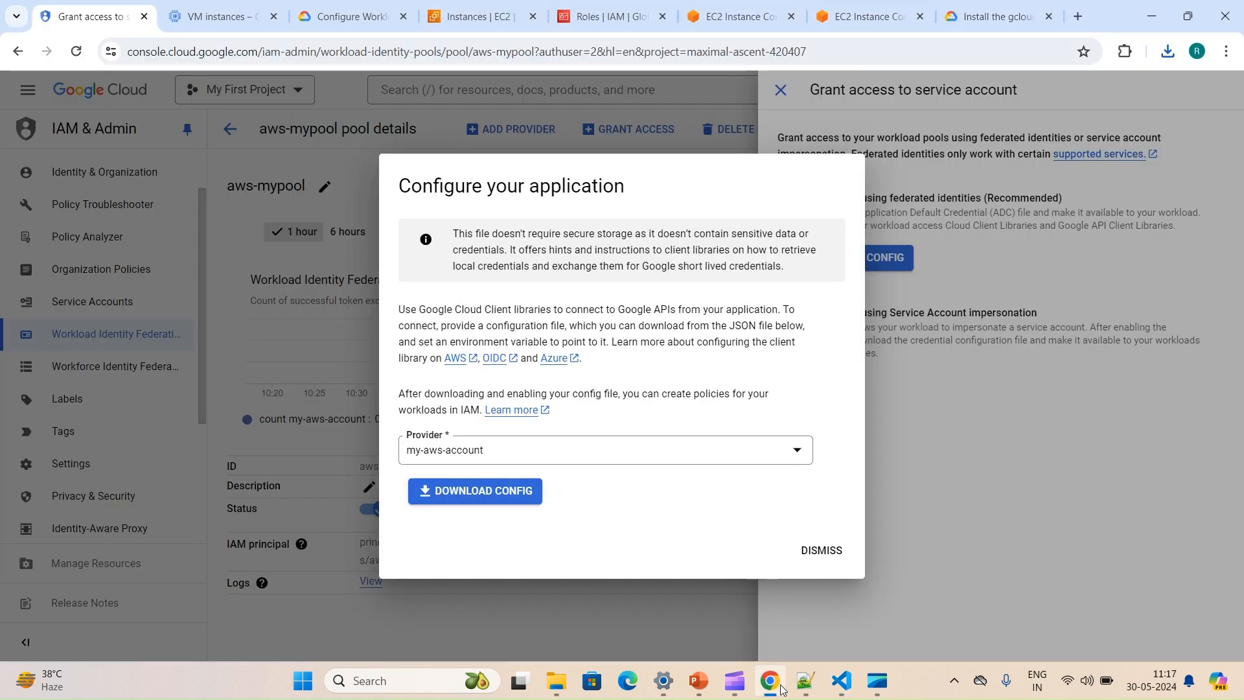
- List the home directory files in the my-vm-1 terminal session and display the contents of credentials.json
{"action": "left_click", "coordinate": [843, 5]}
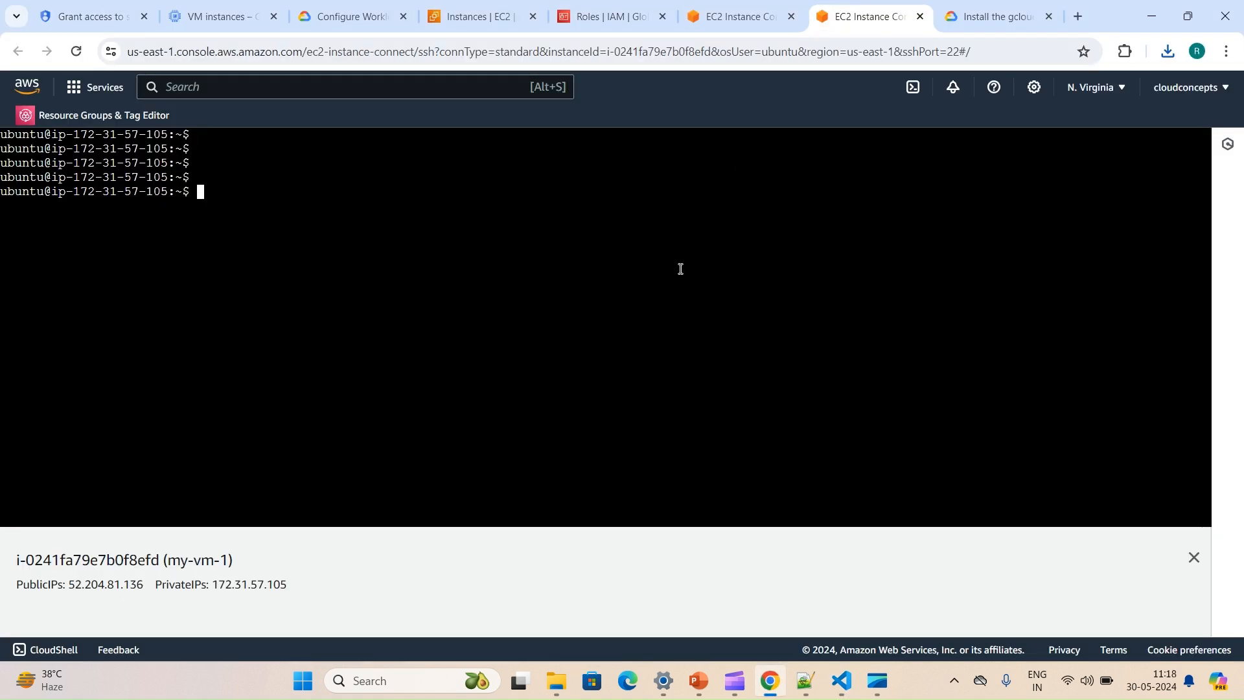
{"action": "type", "text": "ls"}
{"action": "key", "text": "Return"}
{"action": "type", "text": "cat"}
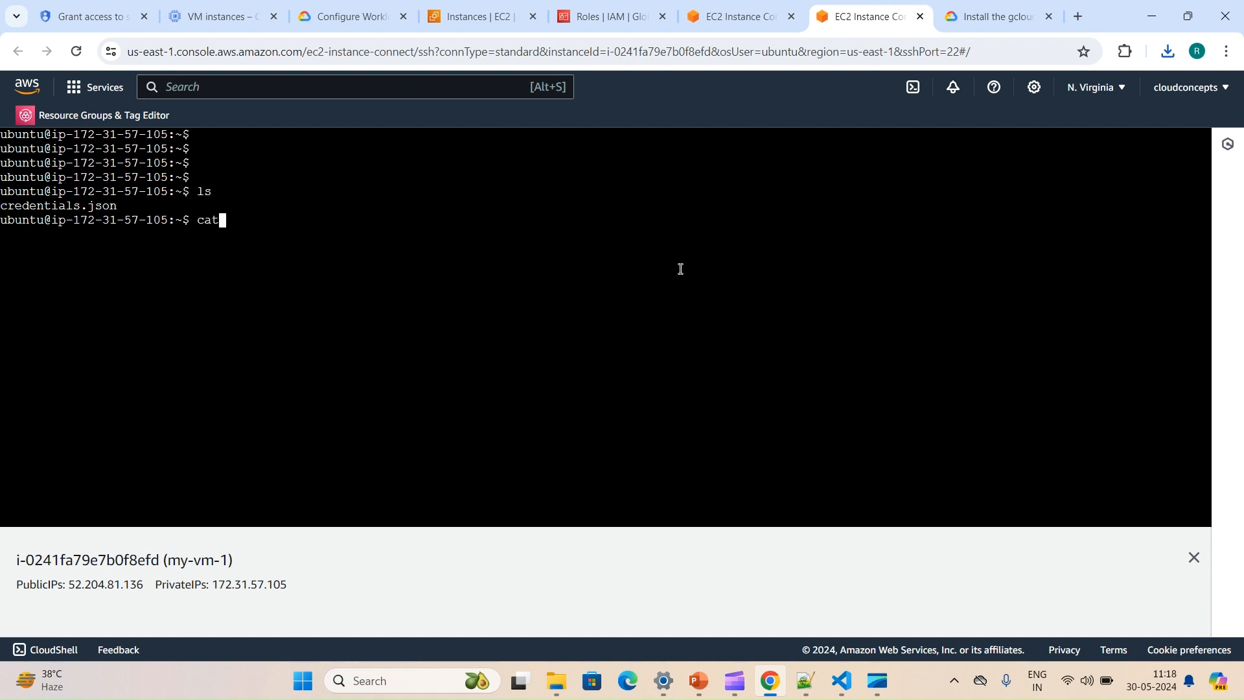
{"action": "type", "text": " c"}
{"action": "key", "text": "Tab"}
{"action": "key", "text": "Return"}
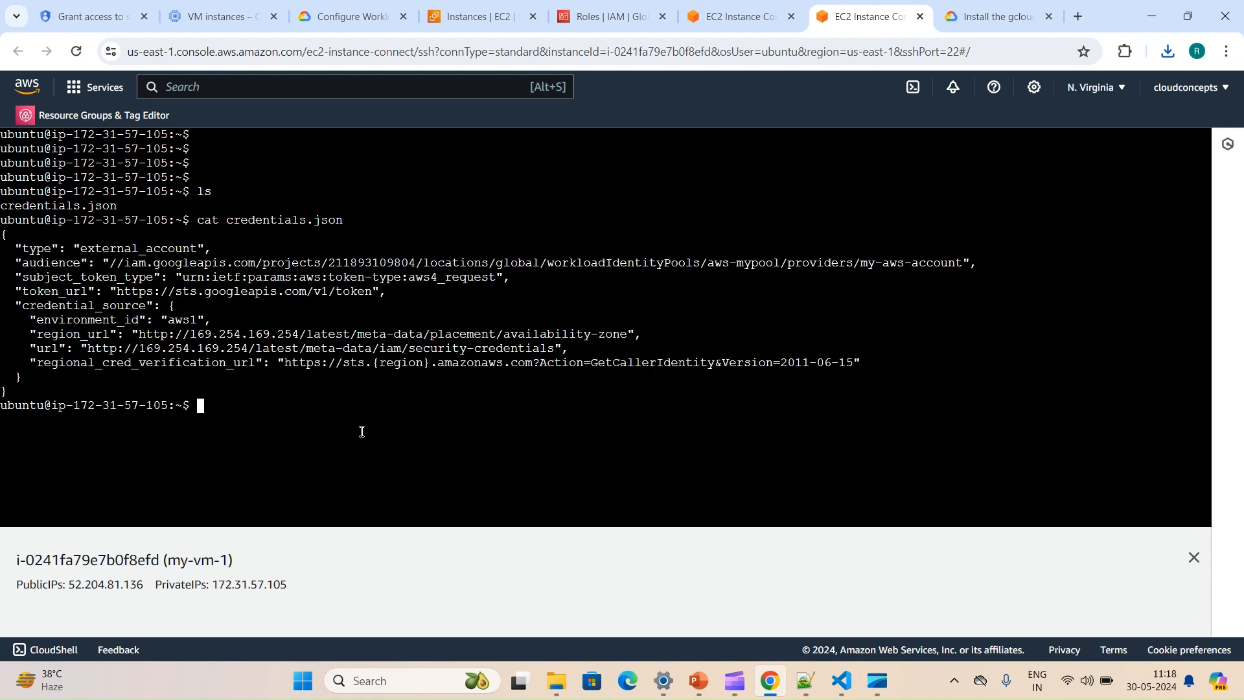
{"action": "type", "text": "g"}
{"action": "type", "text": "cloud"}
{"action": "type", "text": " a"}
{"action": "type", "text": "tu"}
{"action": "key", "text": "BackSpace"}
{"action": "key", "text": "BackSpace"}
{"action": "type", "text": "uth lo"}
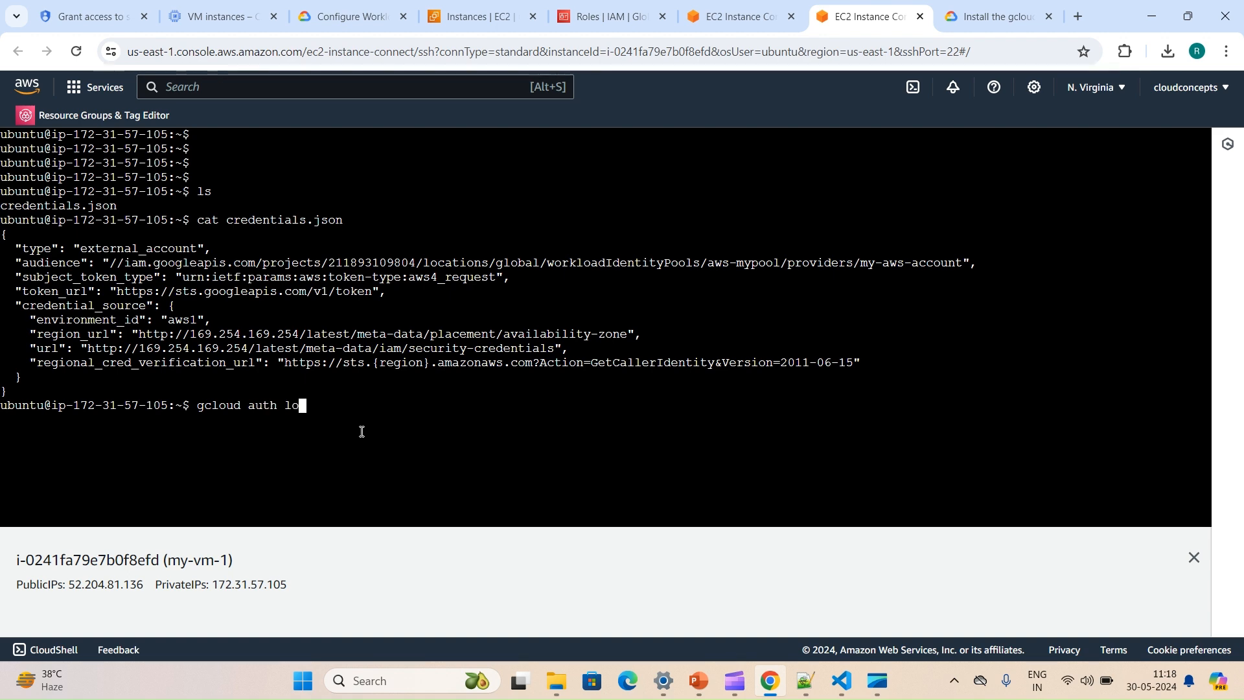
- Find the gcloud instructions for using the credential configuration in the documentation and copy the gcloud auth login sample command
{"action": "key", "text": "ctrl+3"}
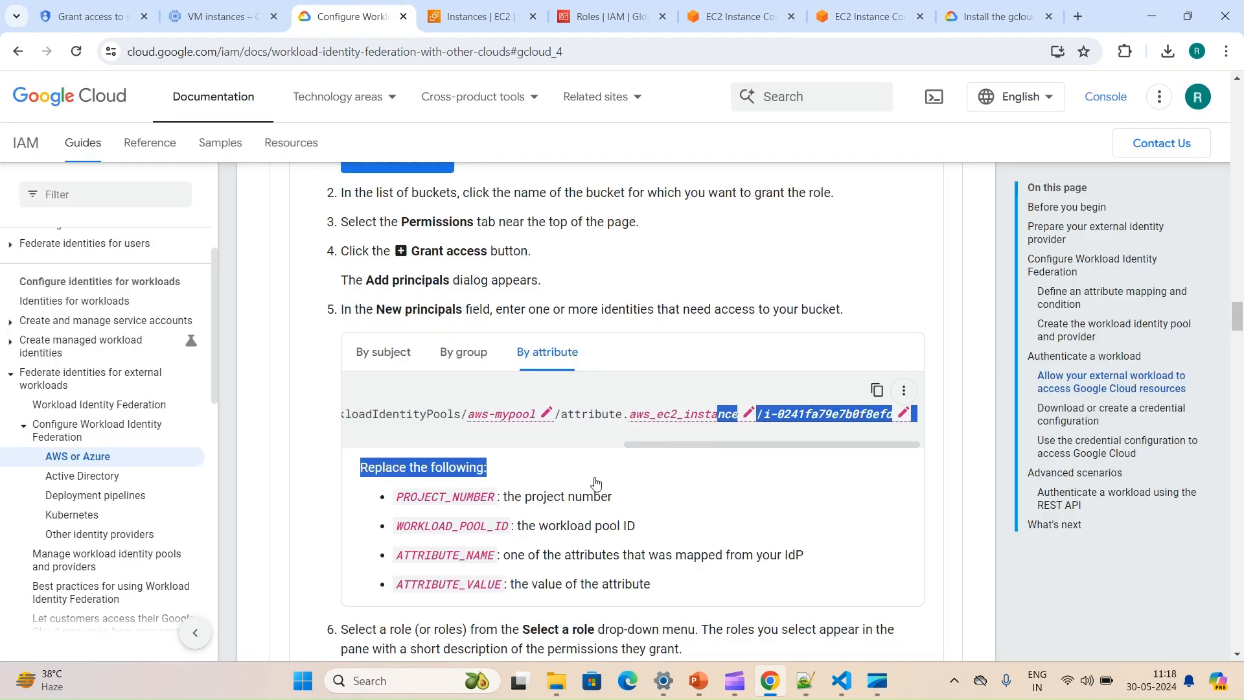
{"action": "scroll", "coordinate": [596, 483], "scroll_direction": "down", "scroll_amount": 6}
{"action": "scroll", "coordinate": [596, 482], "scroll_direction": "down", "scroll_amount": 9}
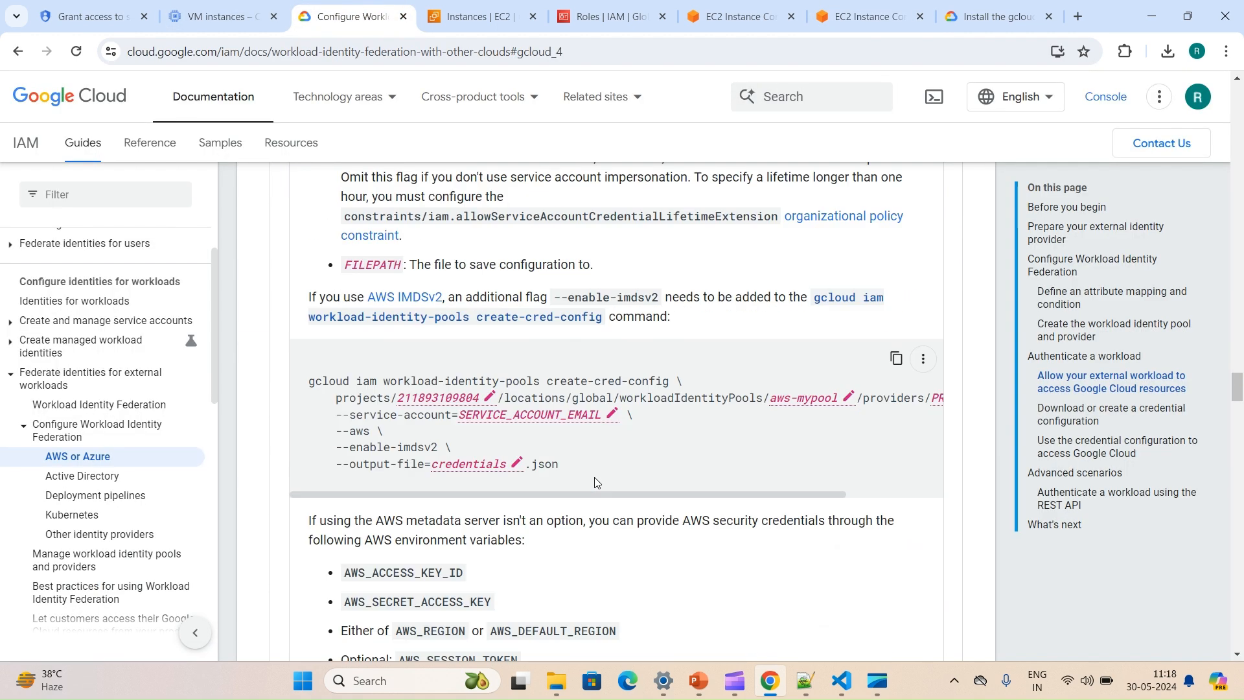
{"action": "scroll", "coordinate": [596, 483], "scroll_direction": "down", "scroll_amount": 8}
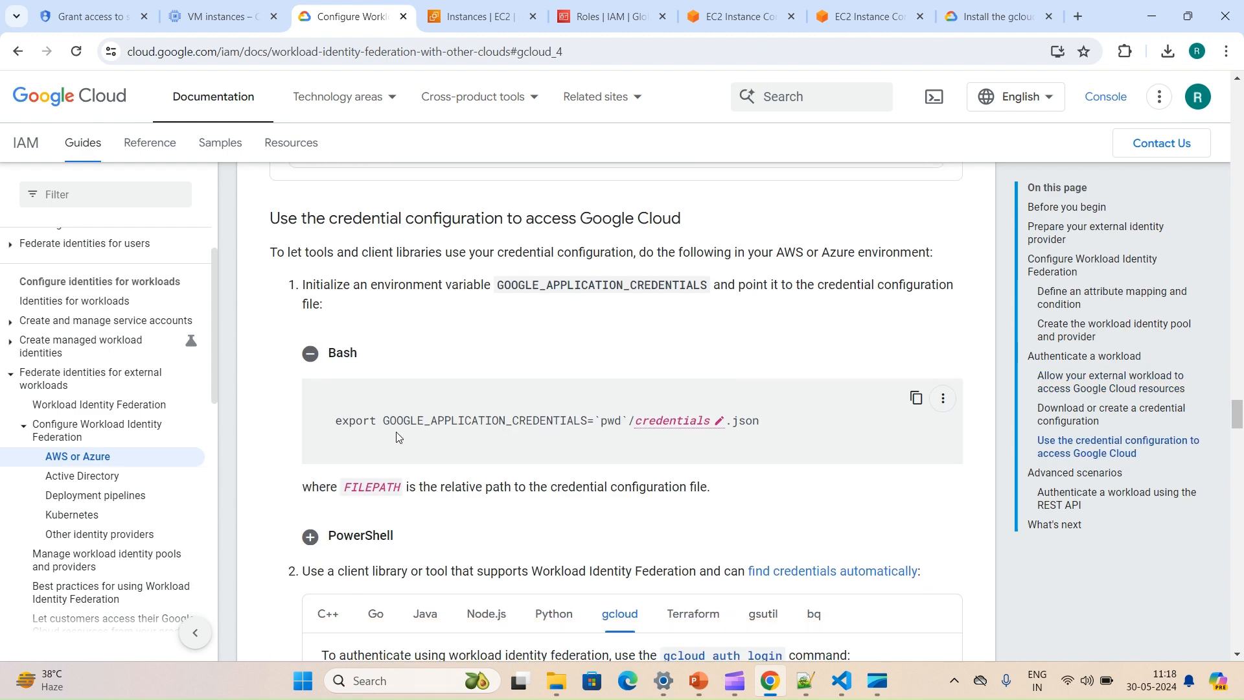
{"action": "scroll", "coordinate": [422, 436], "scroll_direction": "down", "scroll_amount": 2}
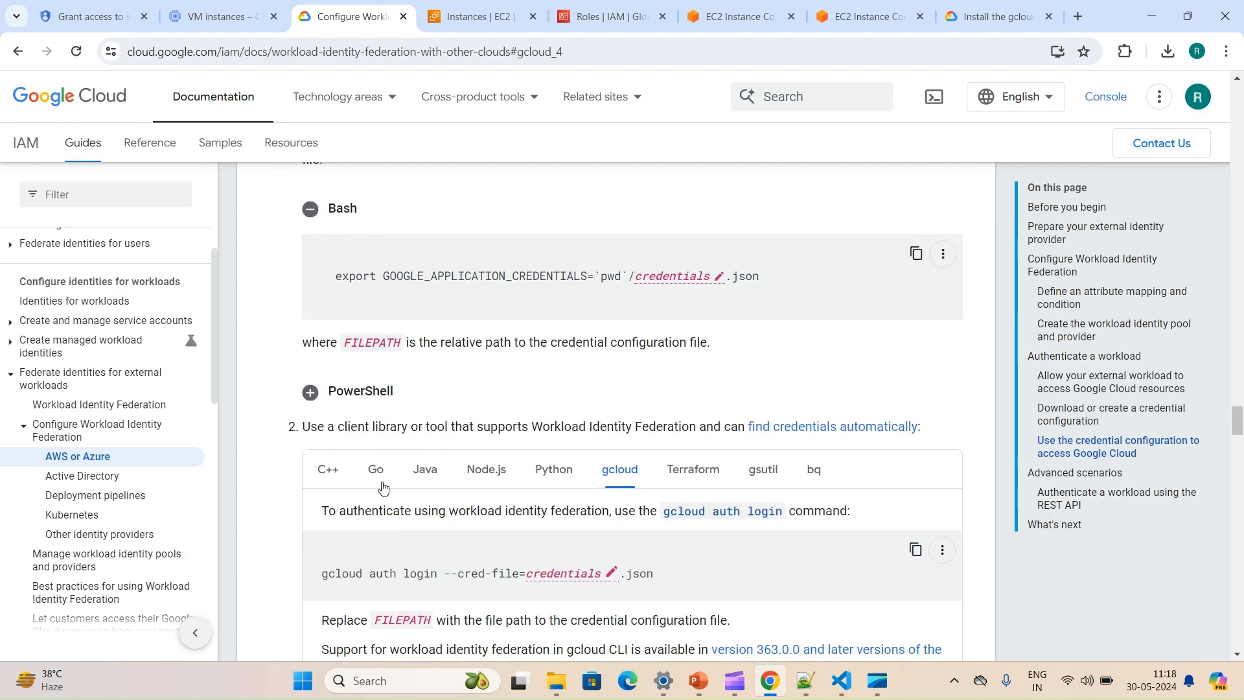
{"action": "left_click", "coordinate": [542, 479]}
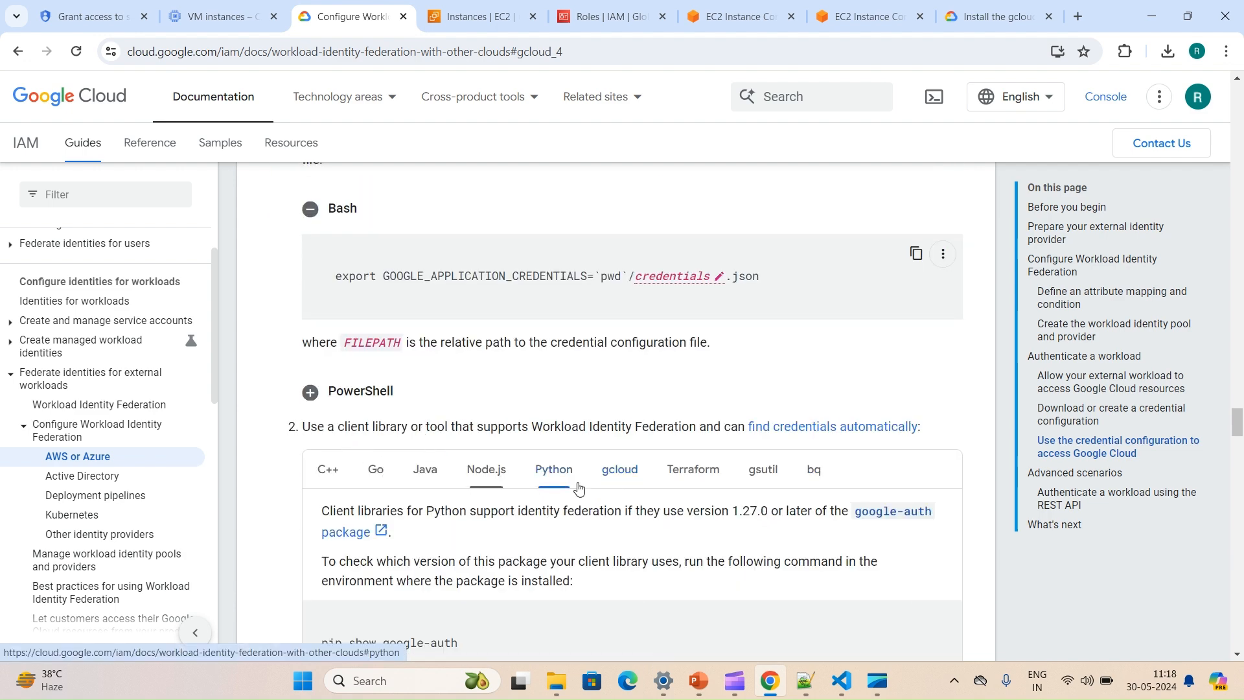
{"action": "left_click", "coordinate": [622, 486]}
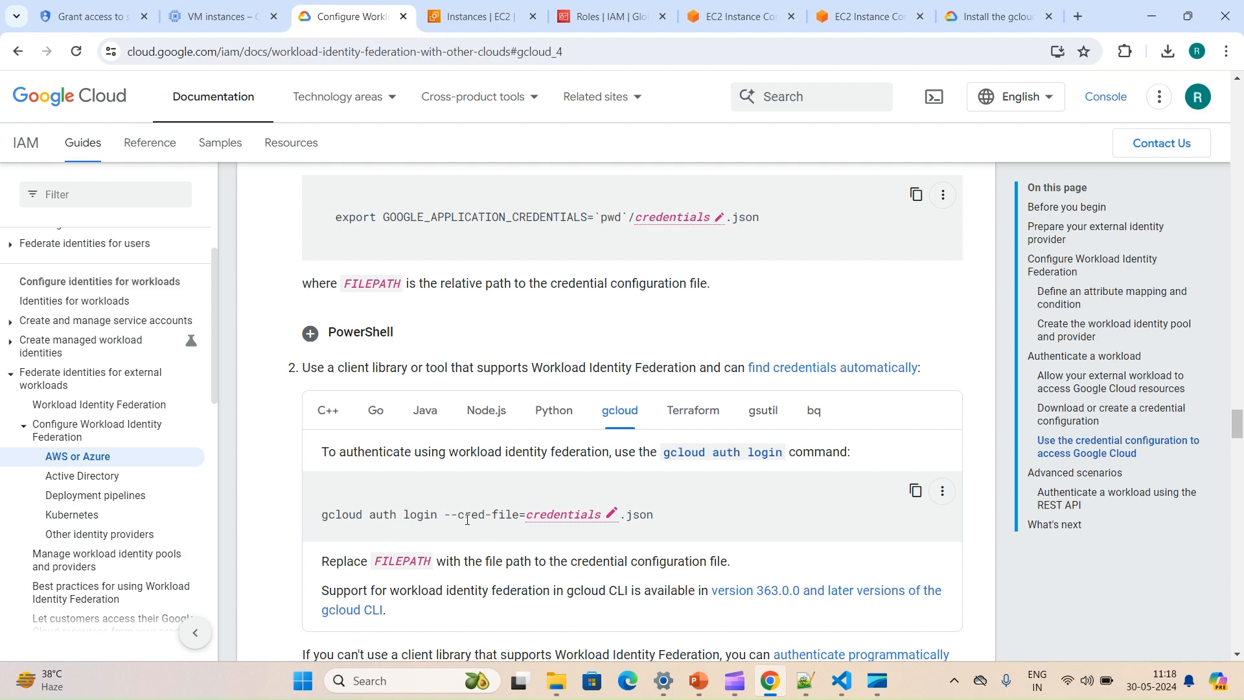
{"action": "left_click", "coordinate": [915, 492]}
- Clear the unfinished command in the my-vm-1 terminal, run gcloud auth login --cred-file=credentials.json, and agree to overwrite the existing credentials with Y
{"action": "left_click", "coordinate": [868, 16]}
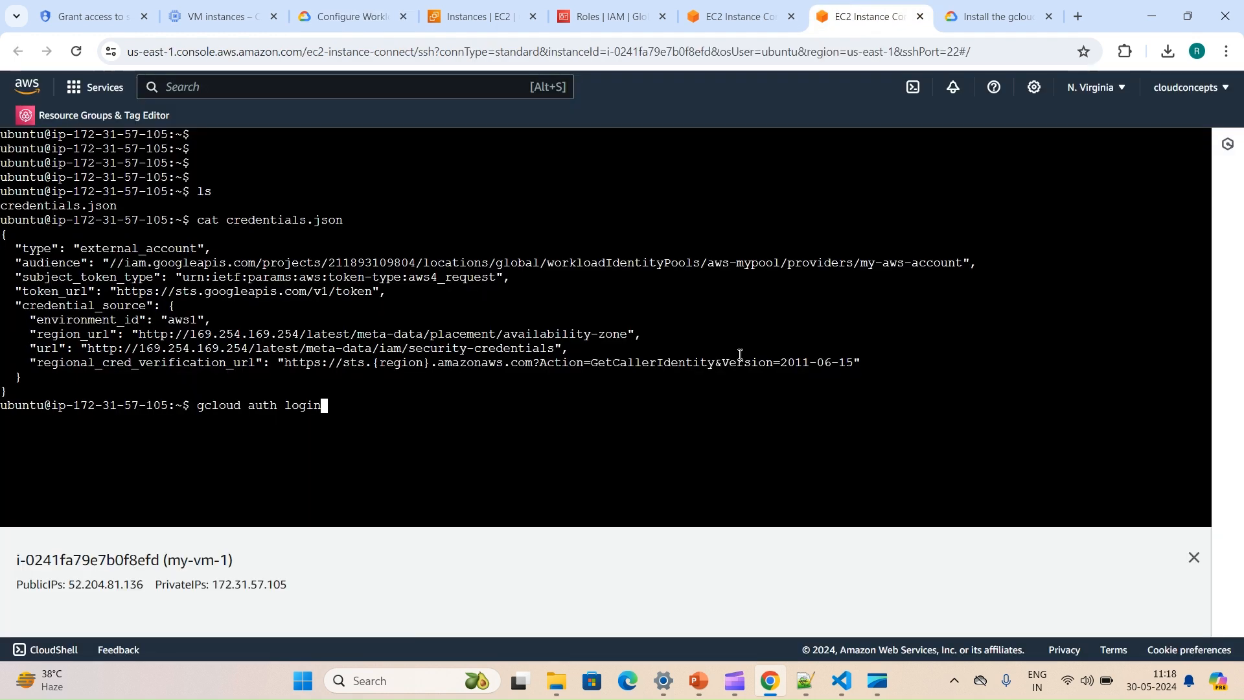
{"action": "key", "text": "BackSpace"}
{"action": "key", "text": "BackSpace"}
{"action": "key", "text": "BackSpace"}
{"action": "key", "text": "BackSpace"}
{"action": "key", "text": "BackSpace"}
{"action": "key", "text": "BackSpace"}
{"action": "key", "text": "BackSpace"}
{"action": "key", "text": "BackSpace"}
{"action": "key", "text": "BackSpace"}
{"action": "key", "text": "BackSpace"}
{"action": "key", "text": "BackSpace"}
{"action": "key", "text": "BackSpace"}
{"action": "key", "text": "BackSpace"}
{"action": "key", "text": "BackSpace"}
{"action": "key", "text": "BackSpace"}
{"action": "key", "text": "BackSpace"}
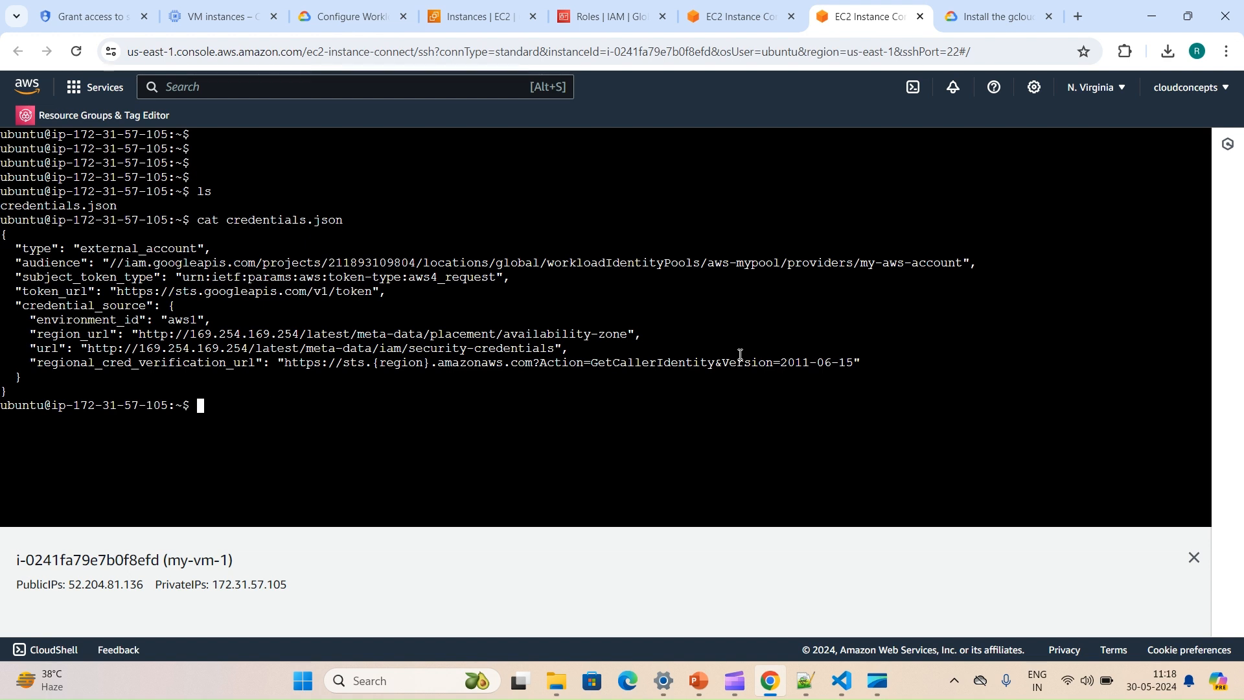
{"action": "right_click", "coordinate": [742, 333]}
{"action": "left_click", "coordinate": [766, 197]}
{"action": "key", "text": "Return"}
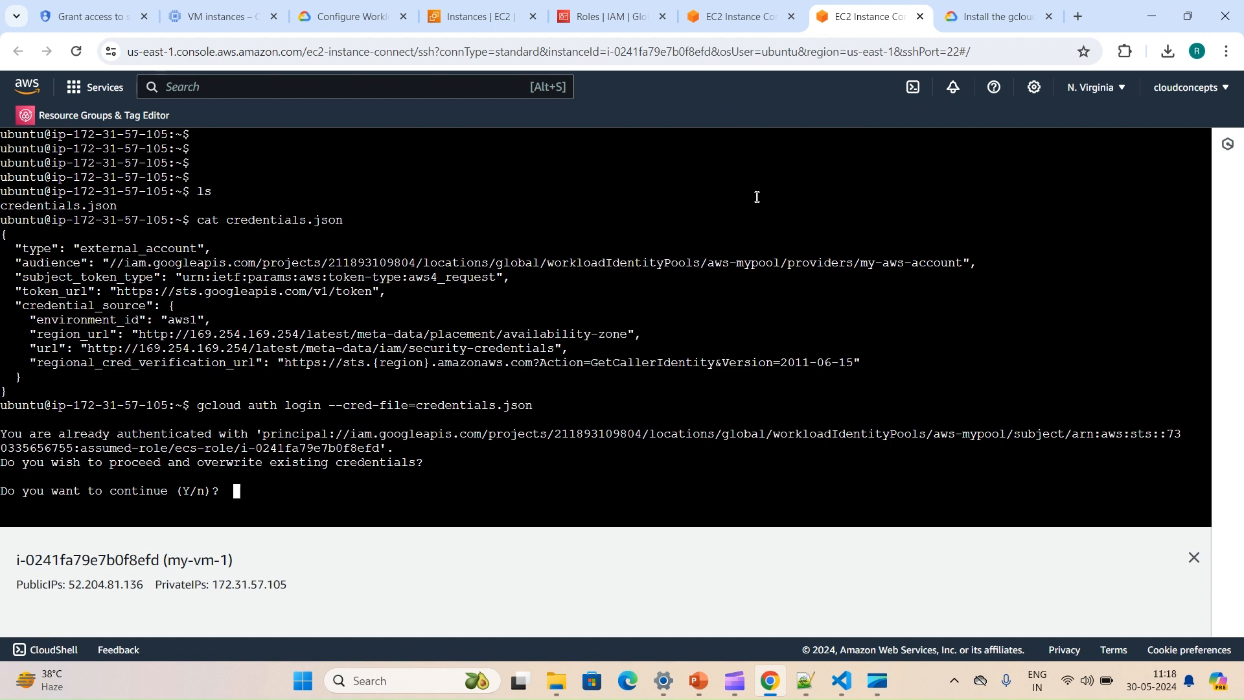
{"action": "type", "text": "Y"}
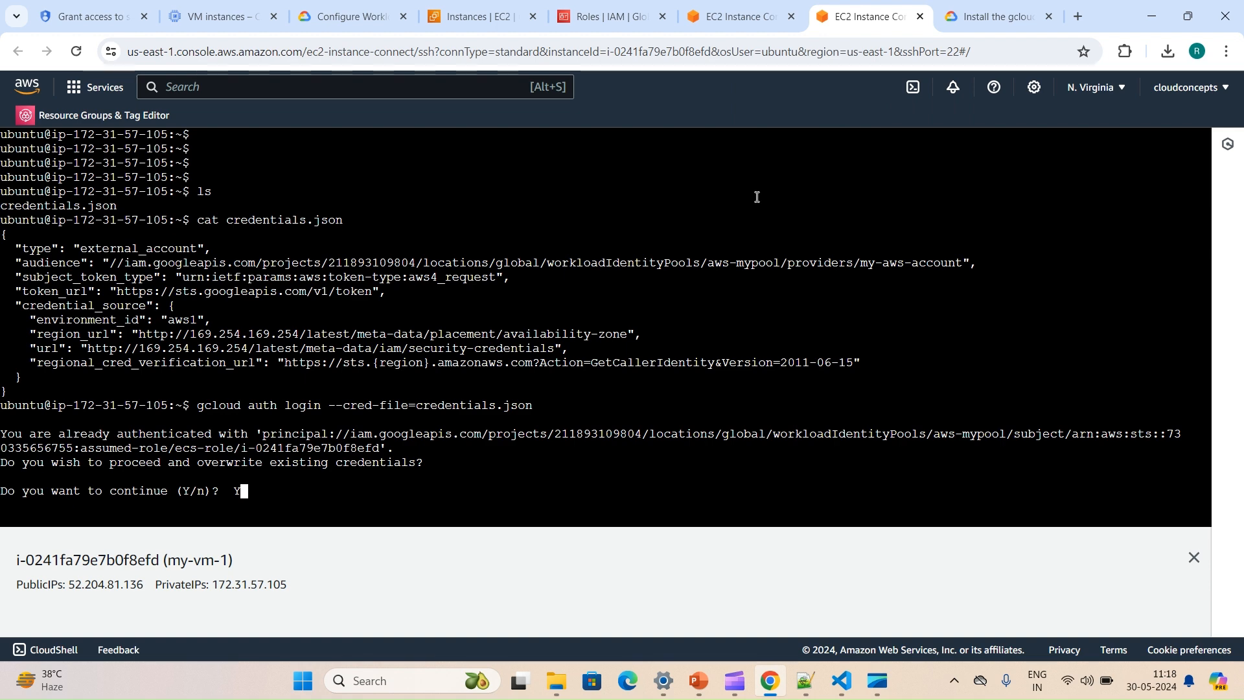
{"action": "key", "text": "Return"}
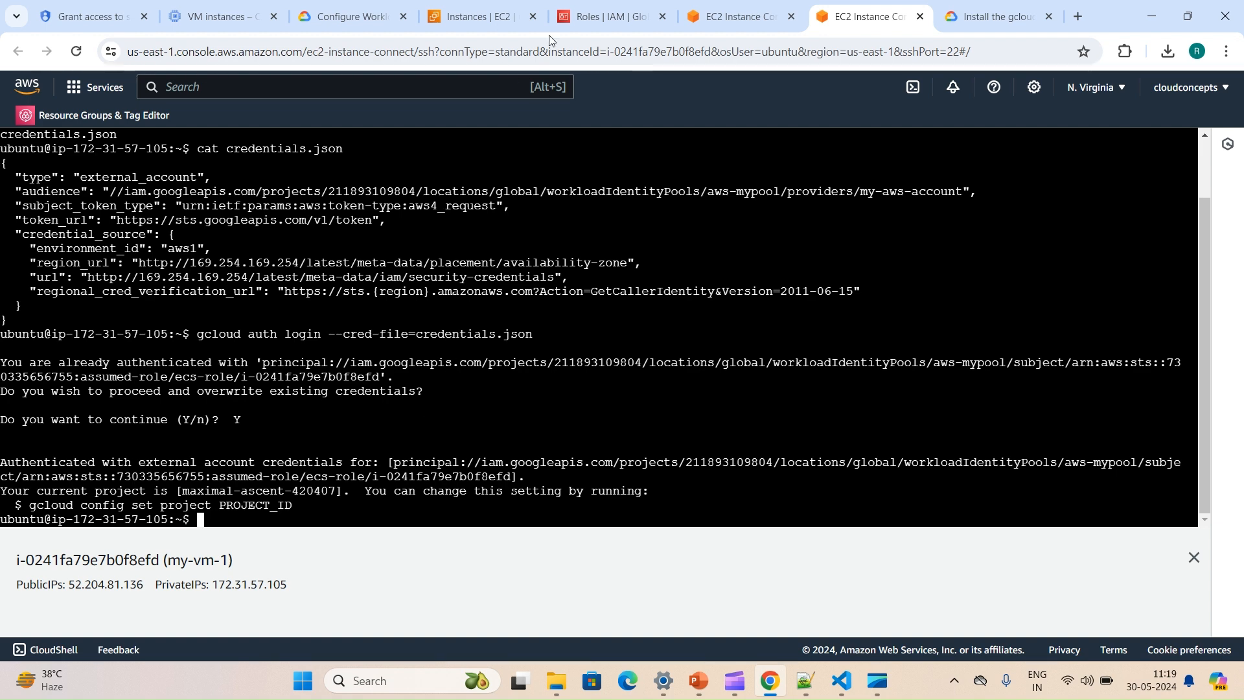
- Open the instance summary of my-vm-1 in EC2 to check its attached IAM role
{"action": "left_click", "coordinate": [561, 7]}
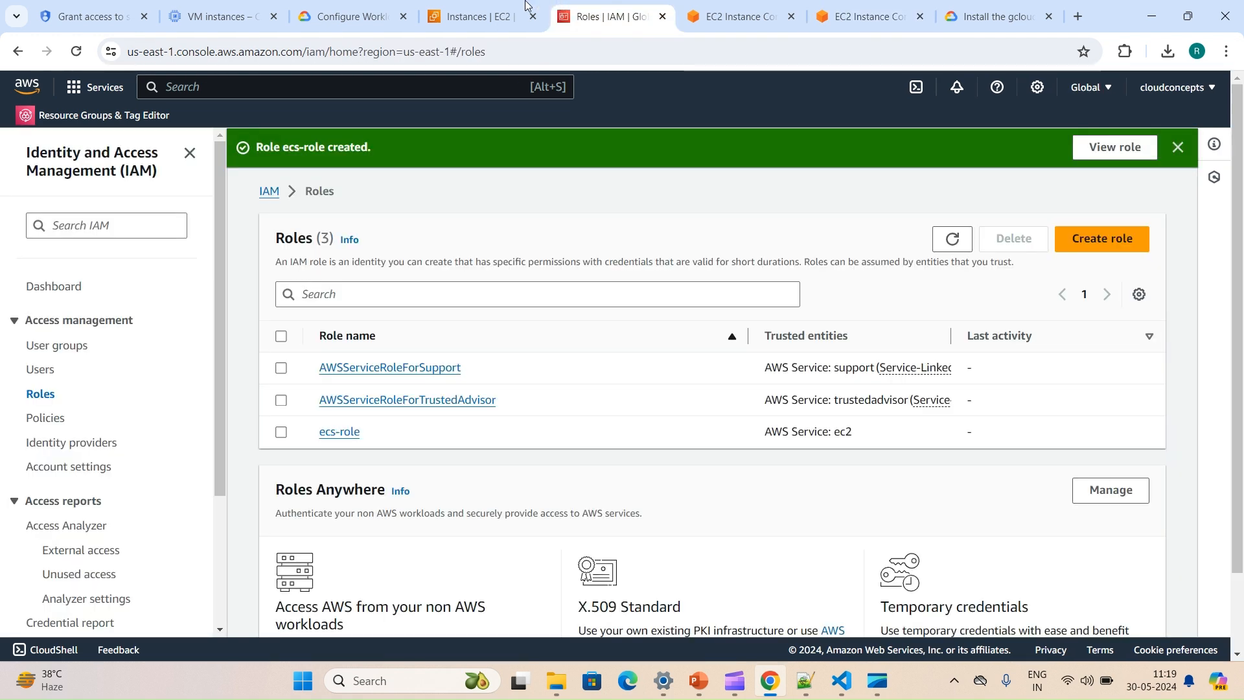
{"action": "left_click", "coordinate": [479, 16]}
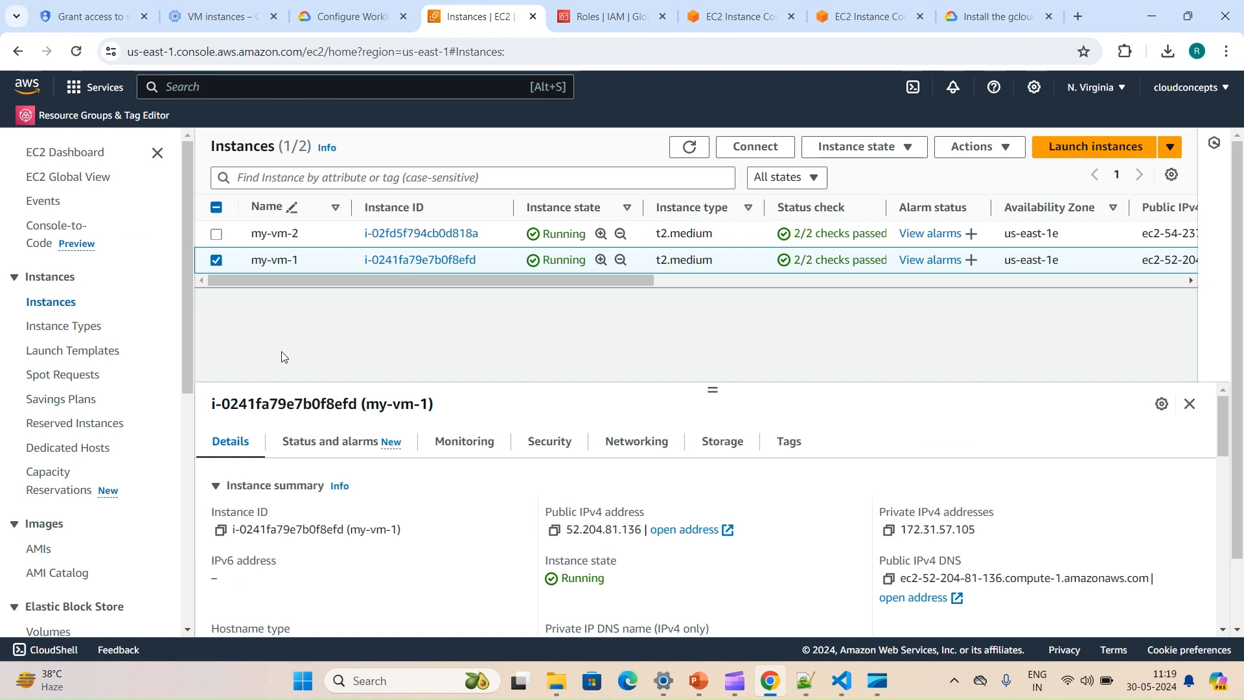
{"action": "left_click", "coordinate": [430, 261]}
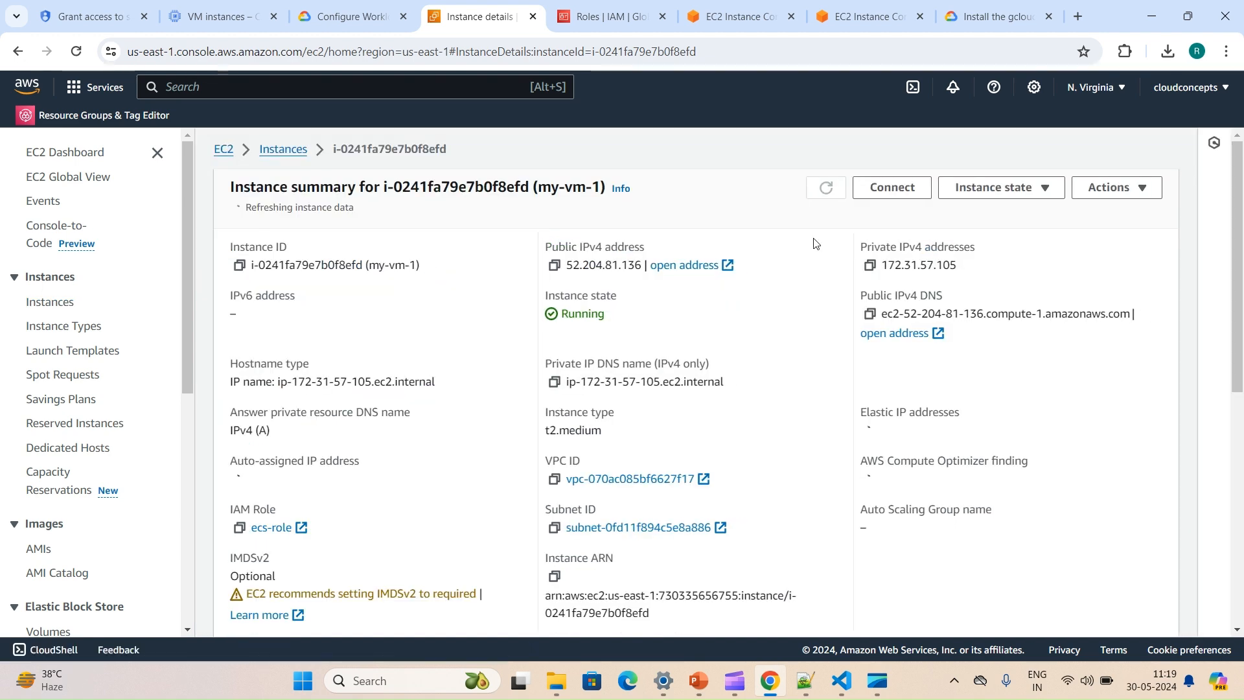
- Review the instance metadata options of my-vm-1, including its IMDSv2 setting, and close them without saving
{"action": "left_click", "coordinate": [1130, 188]}
{"action": "mouse_move", "coordinate": [1056, 263]}
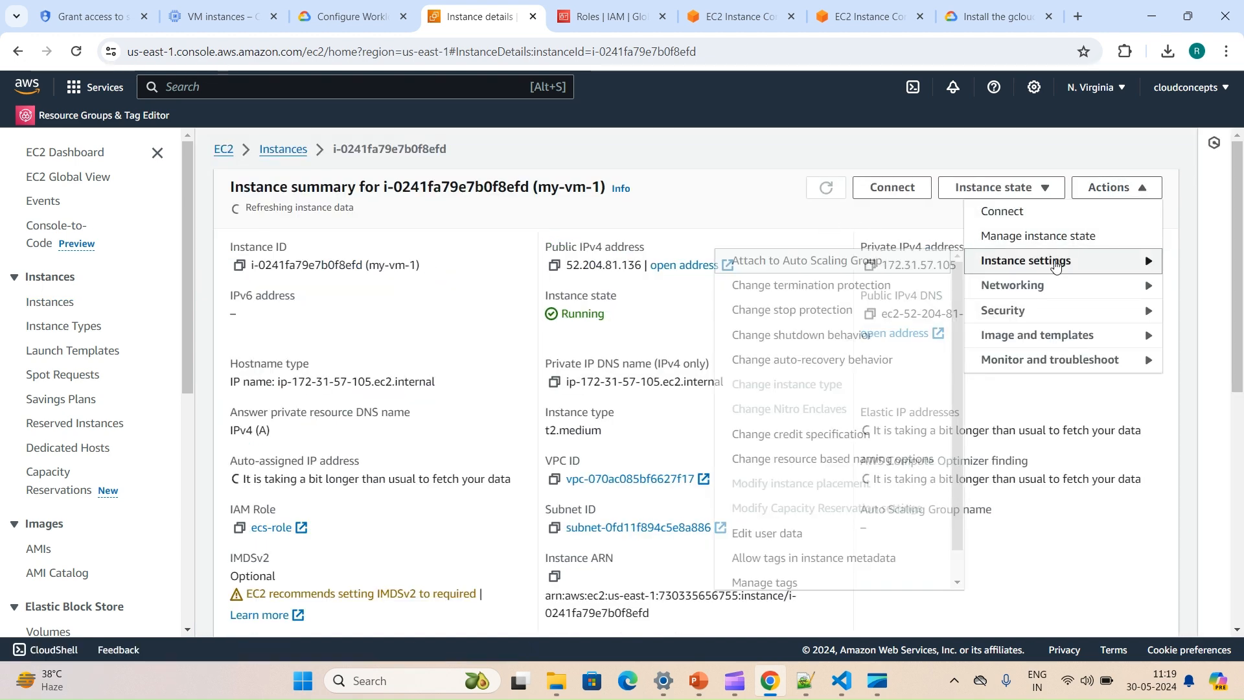
{"action": "scroll", "coordinate": [822, 553], "scroll_direction": "down", "scroll_amount": 1}
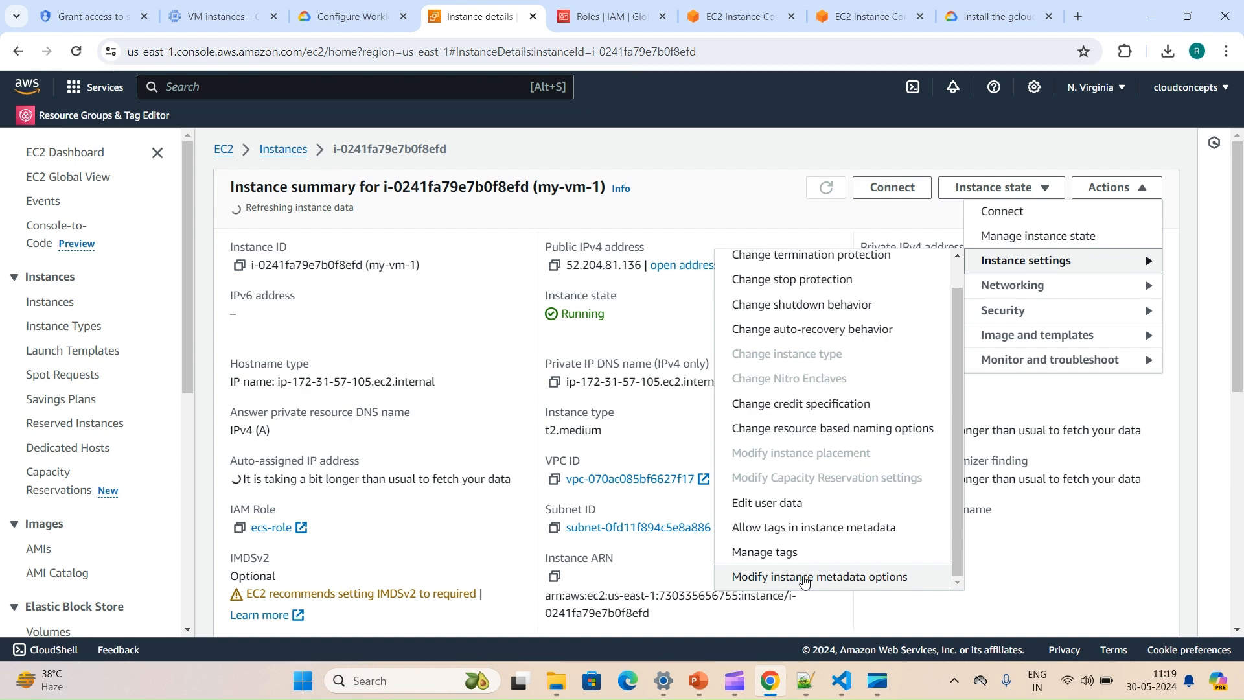
{"action": "left_click", "coordinate": [773, 579]}
{"action": "left_click", "coordinate": [497, 417]}
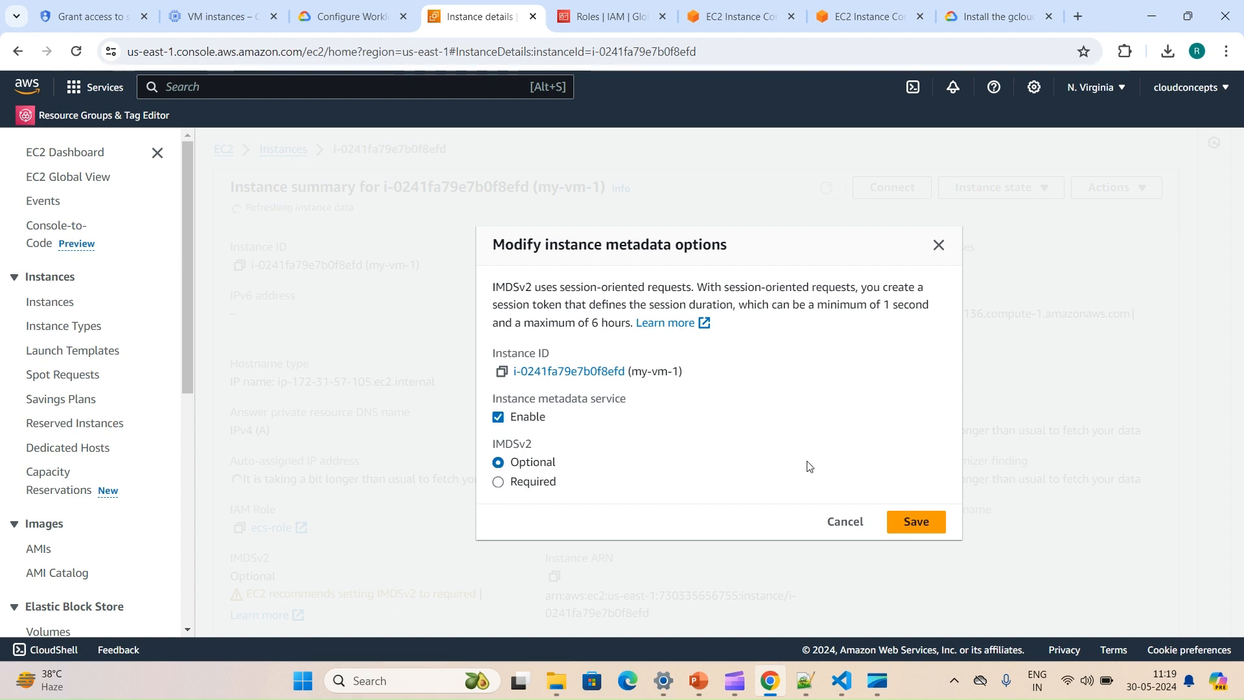
{"action": "left_click", "coordinate": [841, 522]}
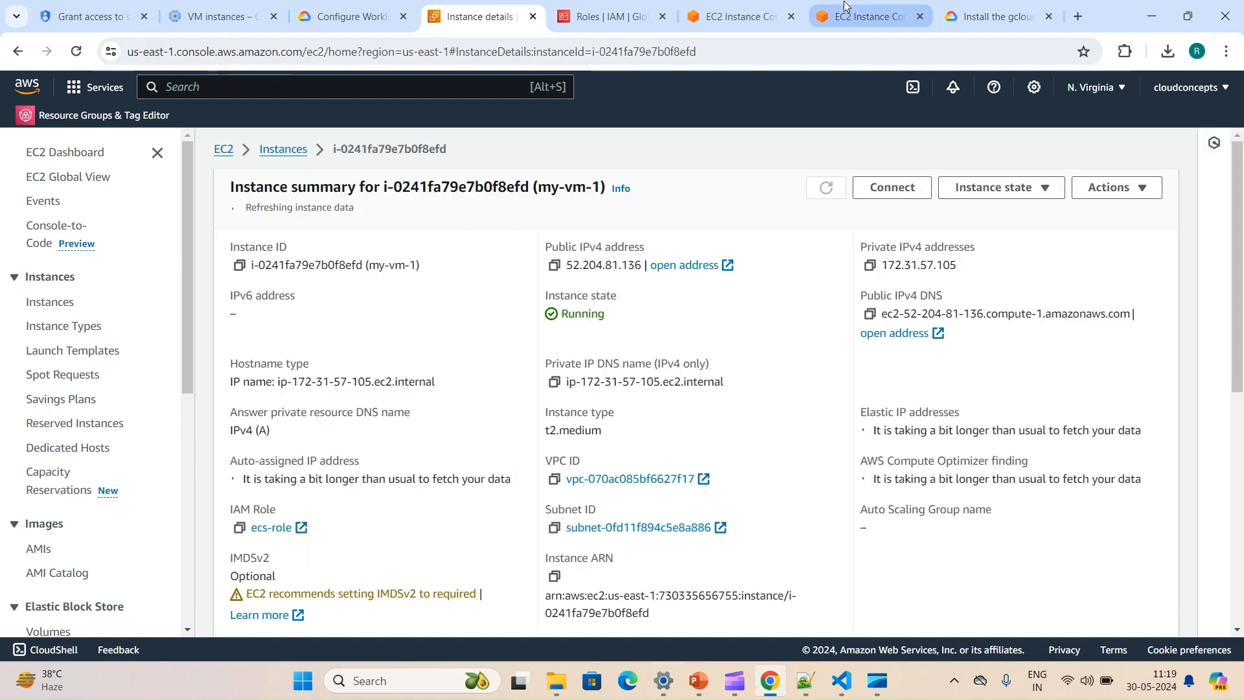
- Take the My First Project ID from the Google Cloud project picker and run gcloud config set project maximal-ascent-420407 in the my-vm-1 terminal
{"action": "left_click", "coordinate": [844, 6]}
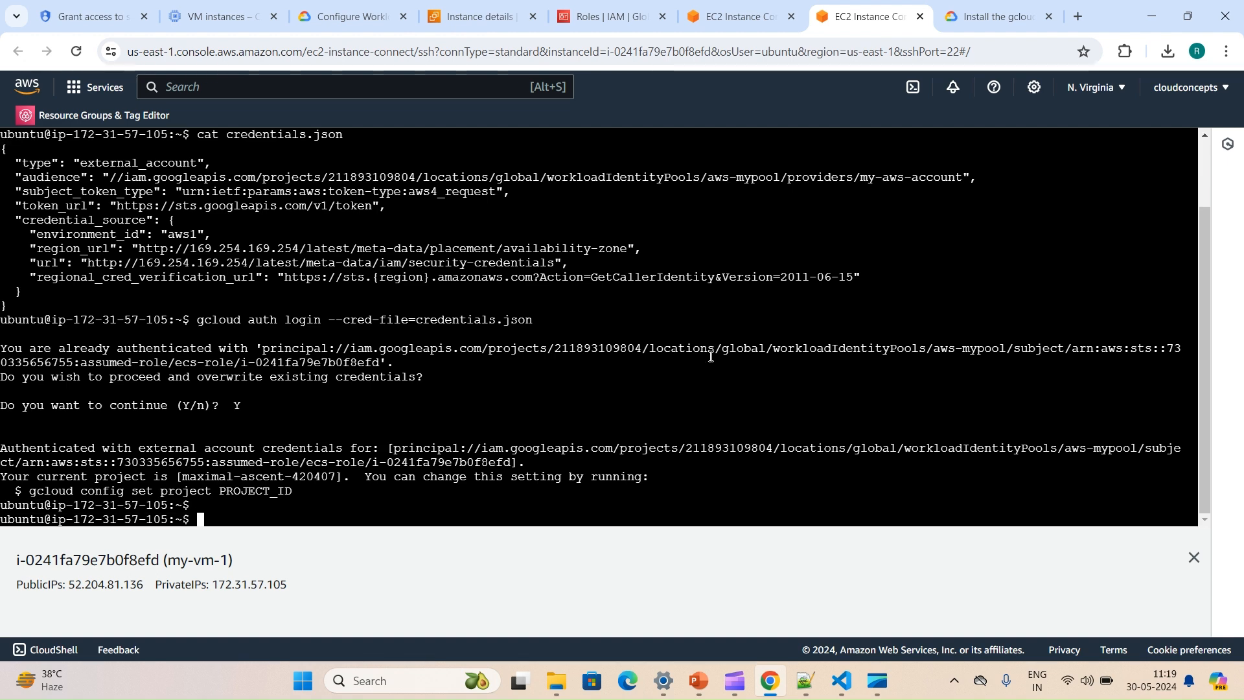
{"action": "key", "text": "Return"}
{"action": "key", "text": "Return"}
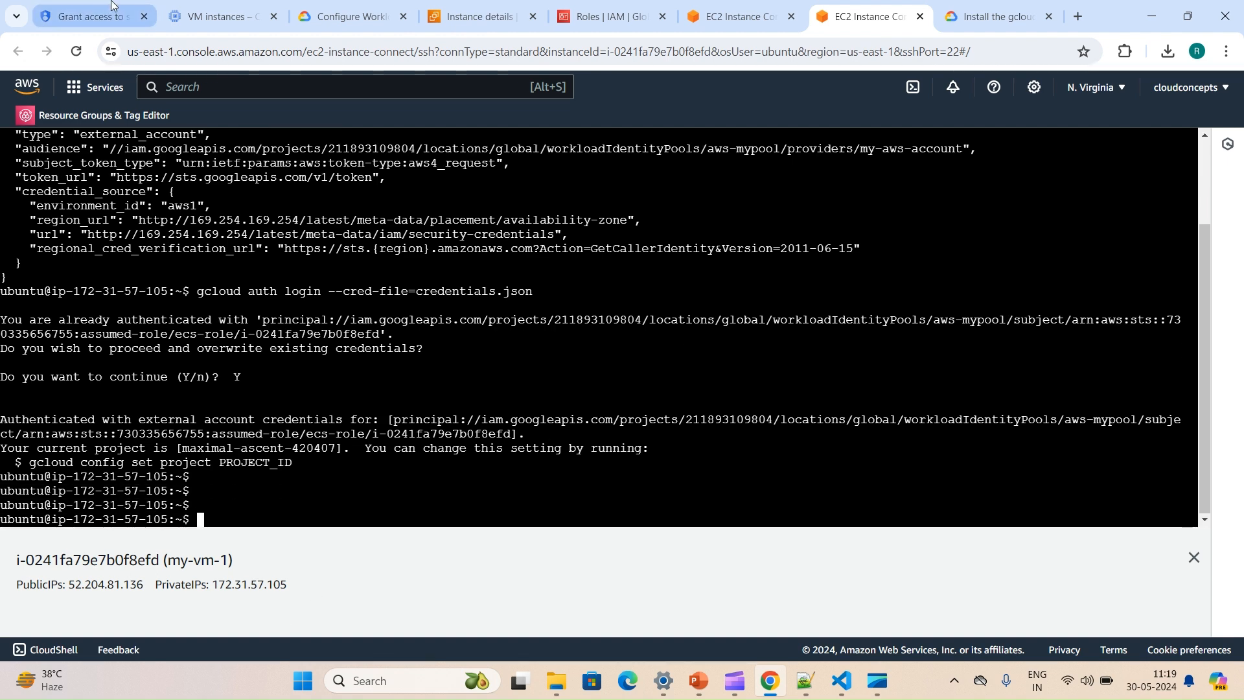
{"action": "left_click", "coordinate": [194, 5]}
{"action": "left_click", "coordinate": [868, 17]}
{"action": "type", "text": "gcloud "}
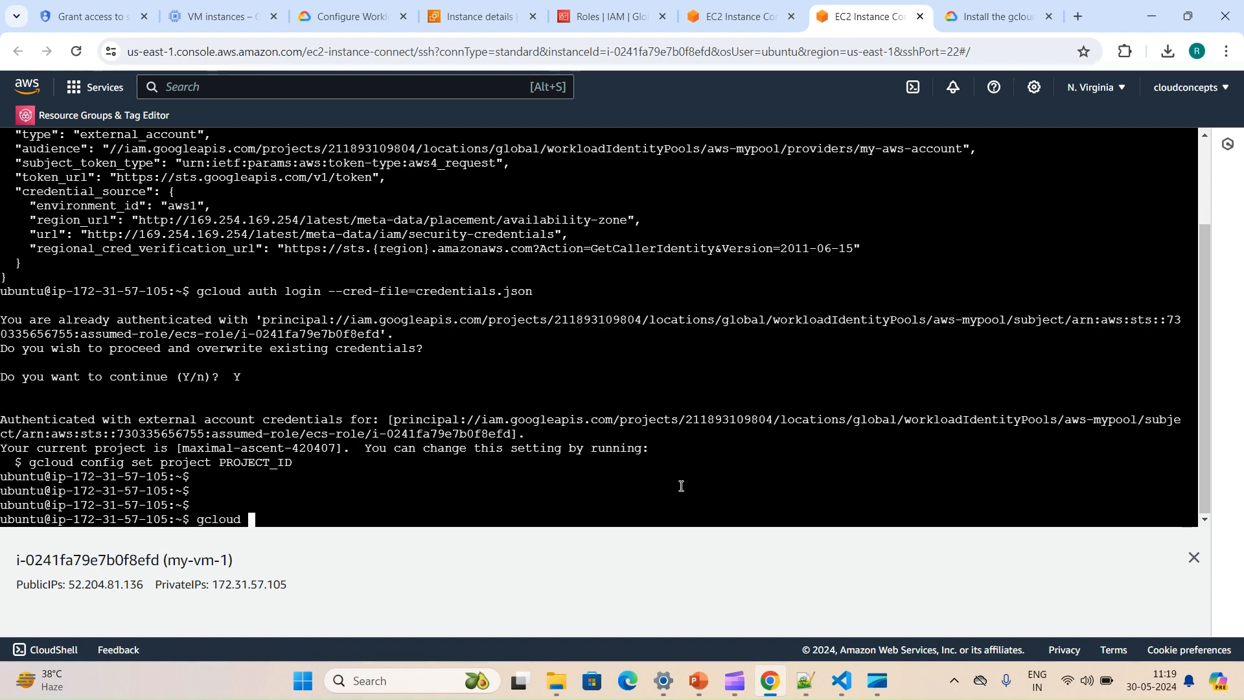
{"action": "type", "text": "config set proj"}
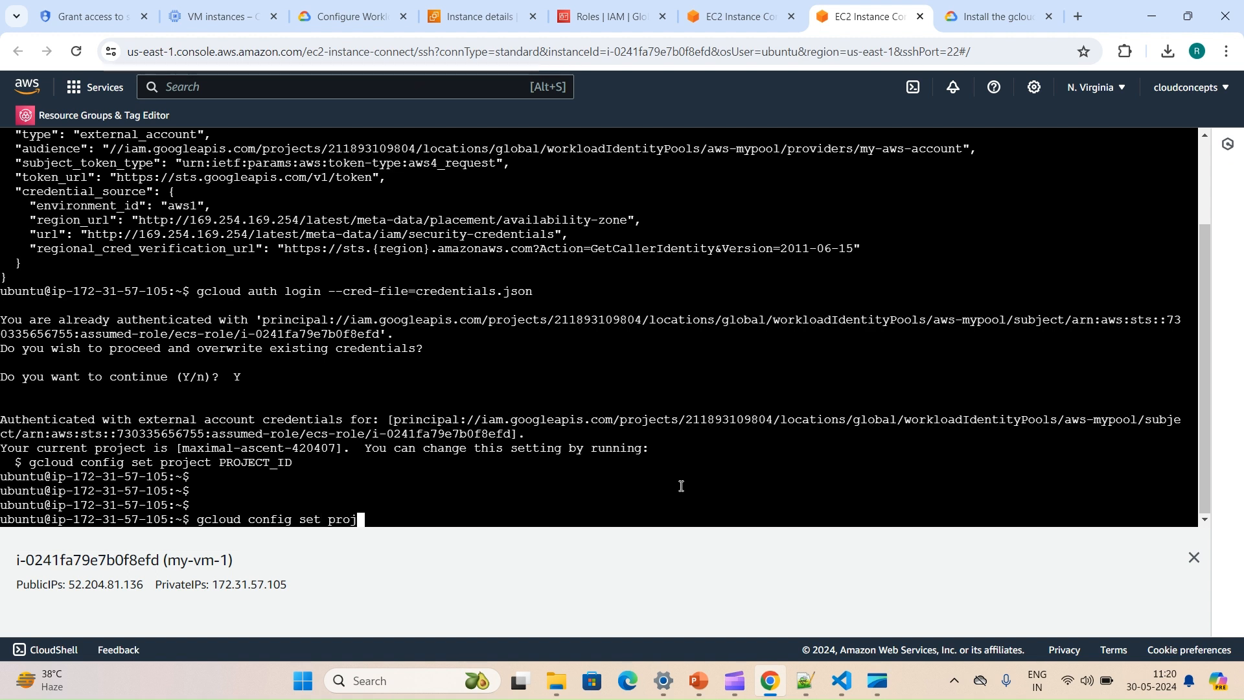
{"action": "type", "text": "ect"}
{"action": "right_click", "coordinate": [618, 444]}
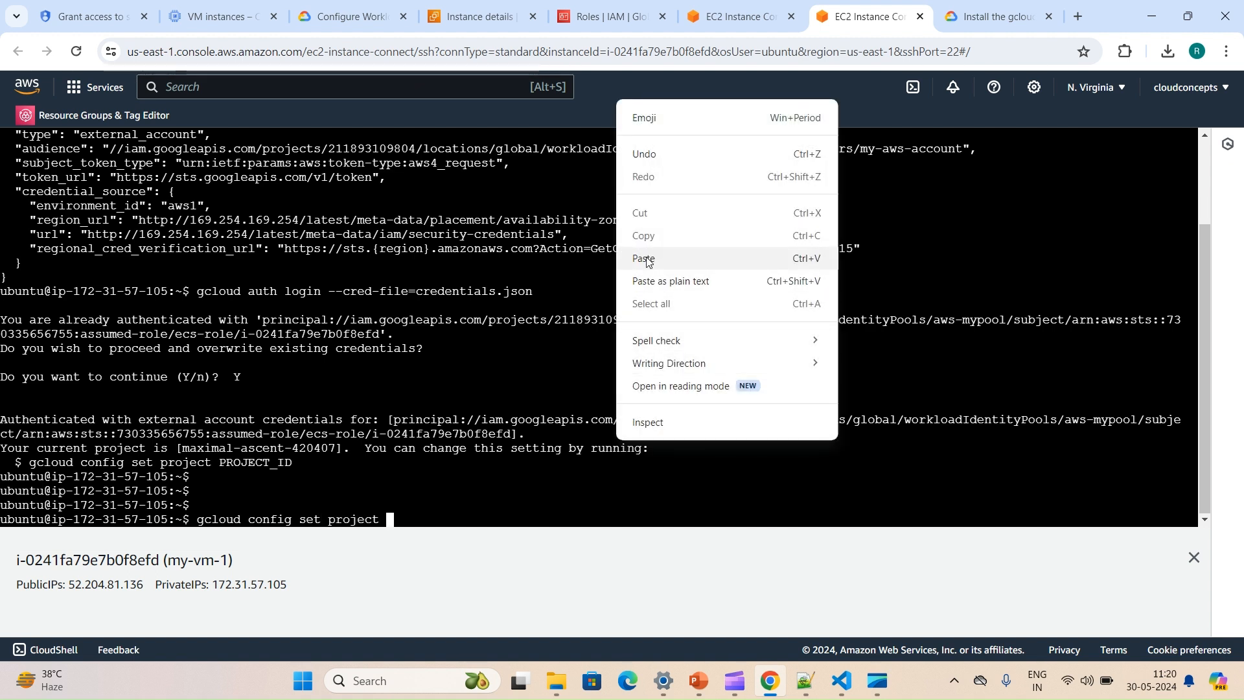
{"action": "left_click", "coordinate": [645, 258]}
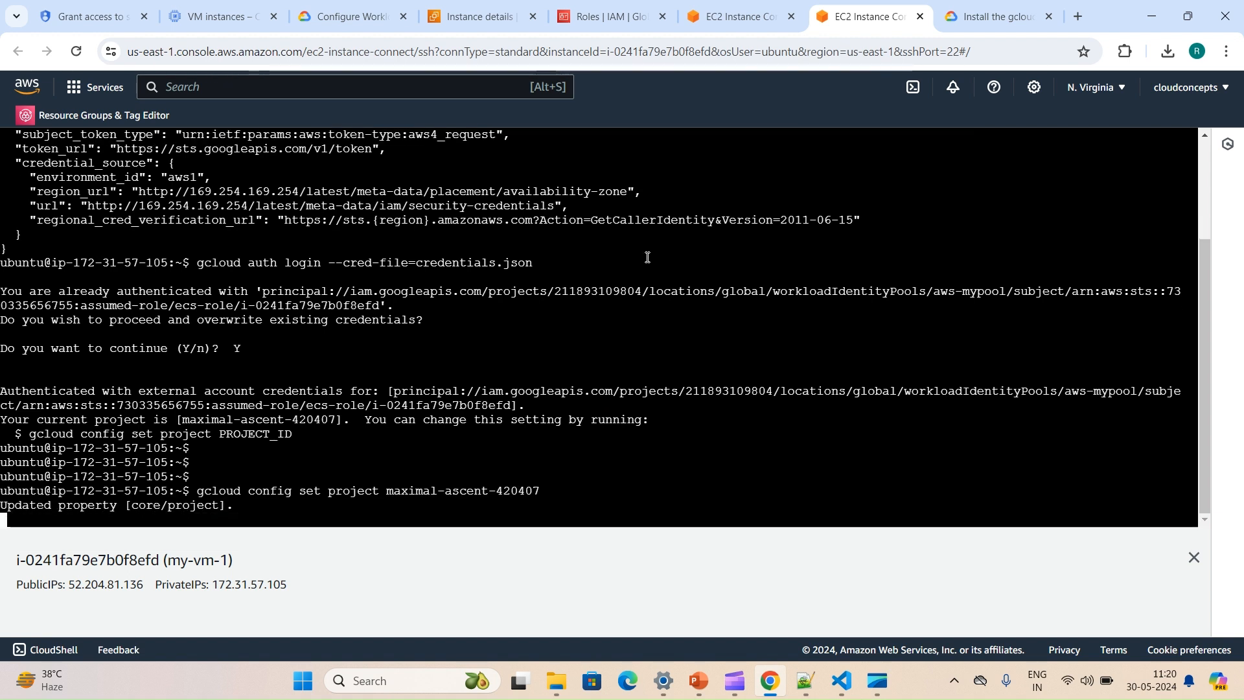
{"action": "key", "text": "Return"}
- Run gcloud compute instances list in the my-vm-1 terminal and compare its output with the Compute Engine VM instances page
{"action": "key", "text": "Return"}
{"action": "type", "text": "gcl"}
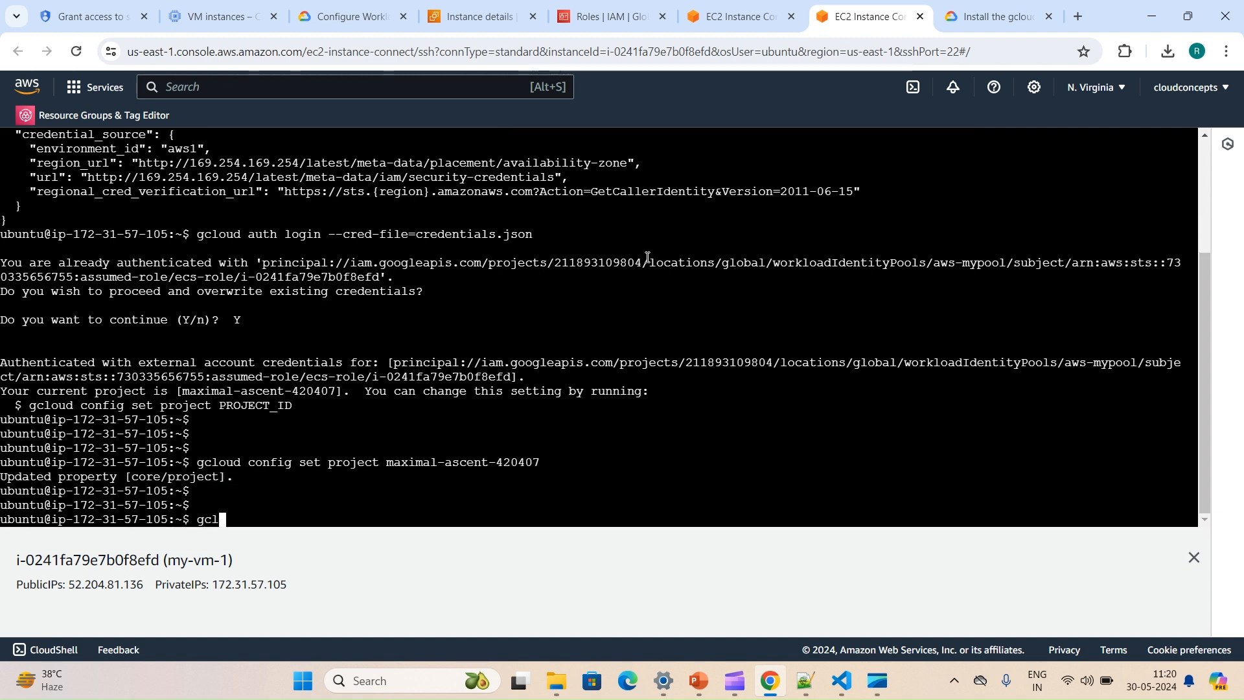
{"action": "type", "text": "oud "}
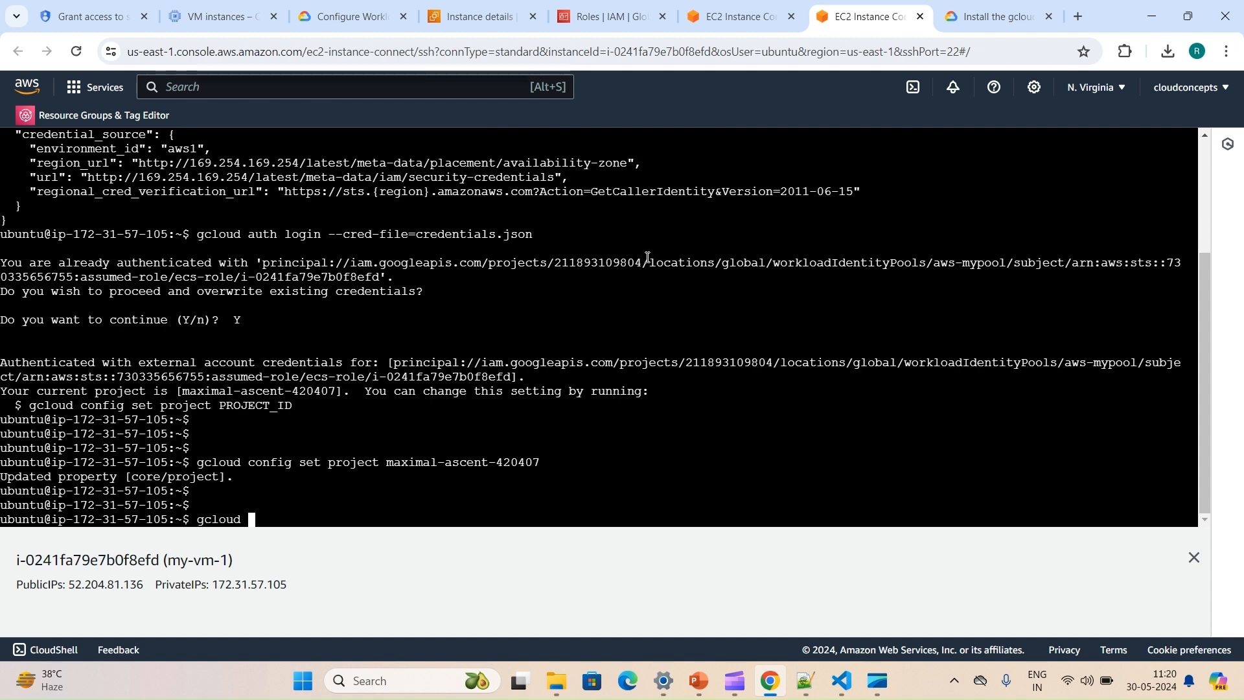
{"action": "type", "text": "compute instacn"}
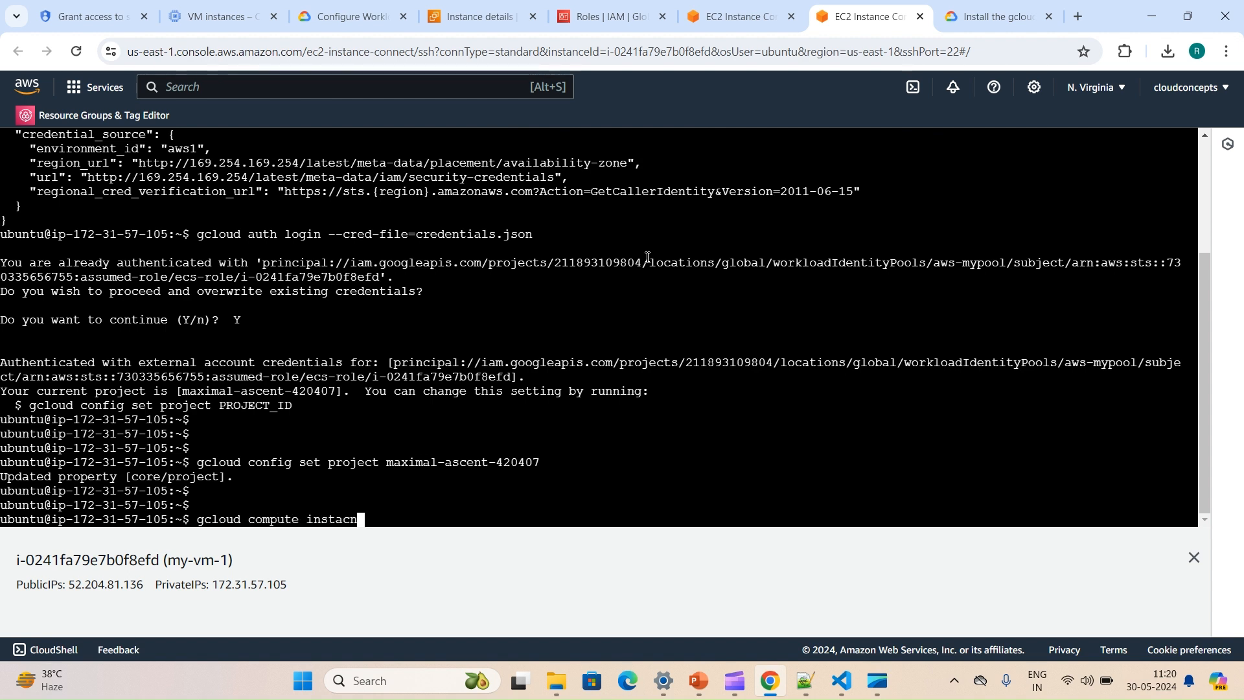
{"action": "key", "text": "BackSpace"}
{"action": "key", "text": "BackSpace"}
{"action": "type", "text": "nces list"}
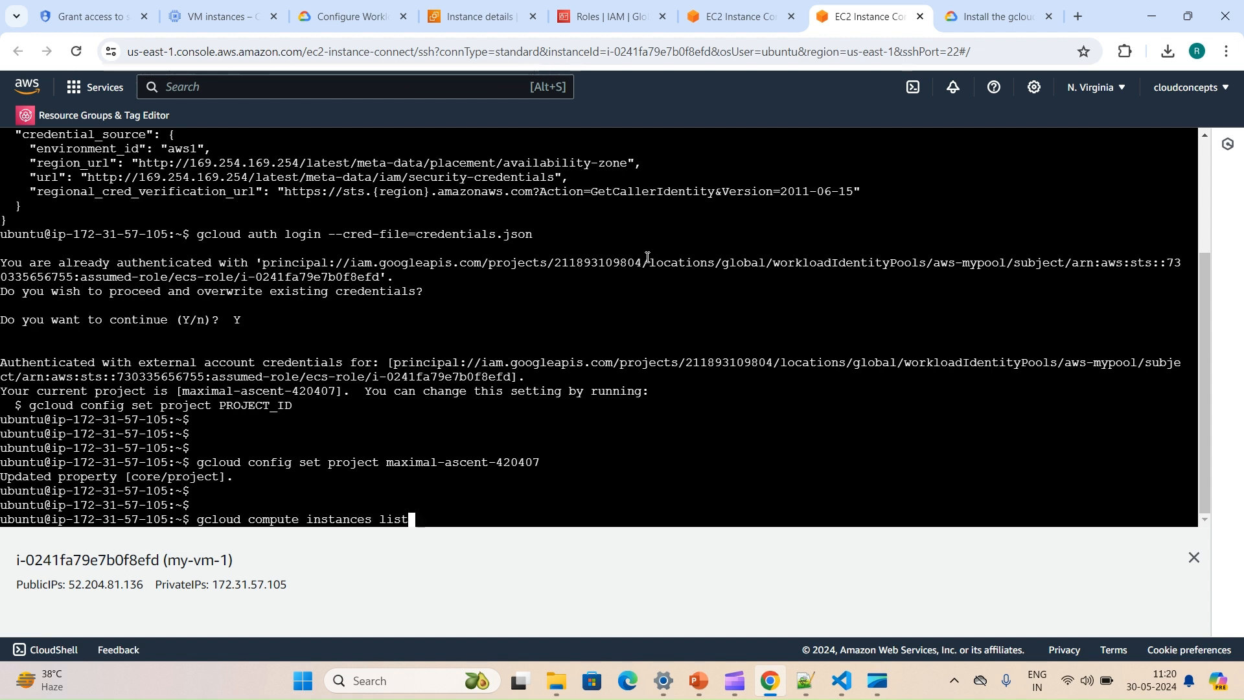
{"action": "key", "text": "Return"}
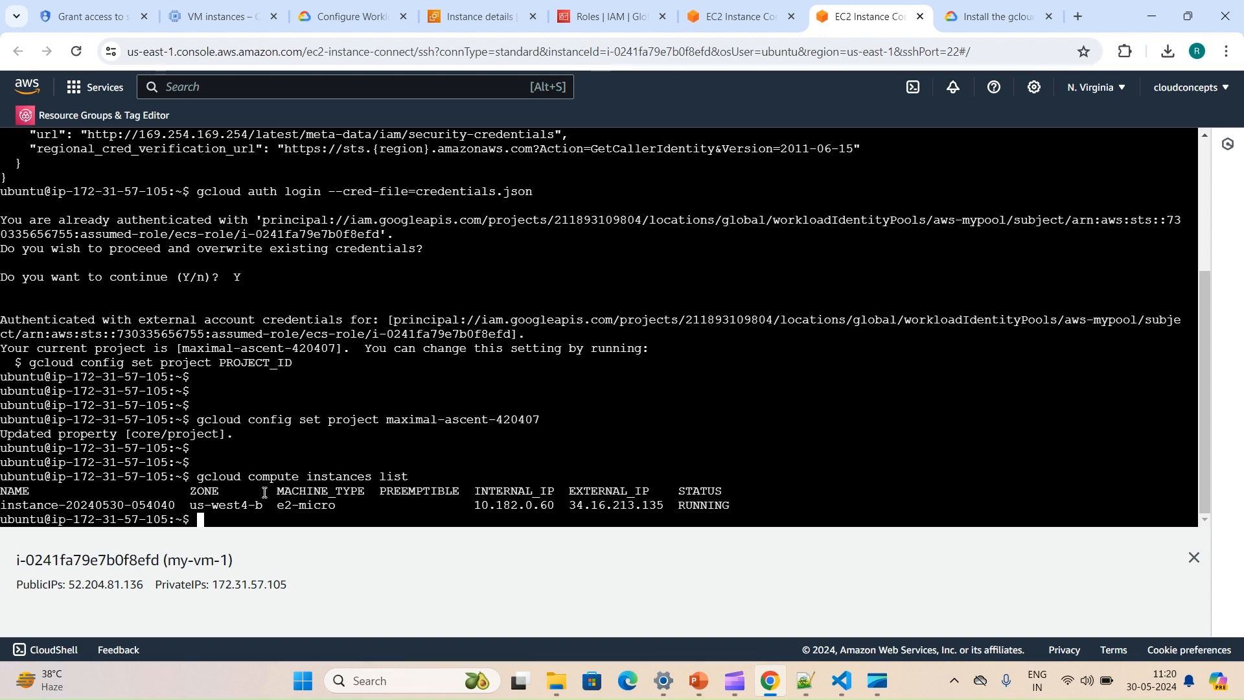
{"action": "left_click", "coordinate": [230, 5]}
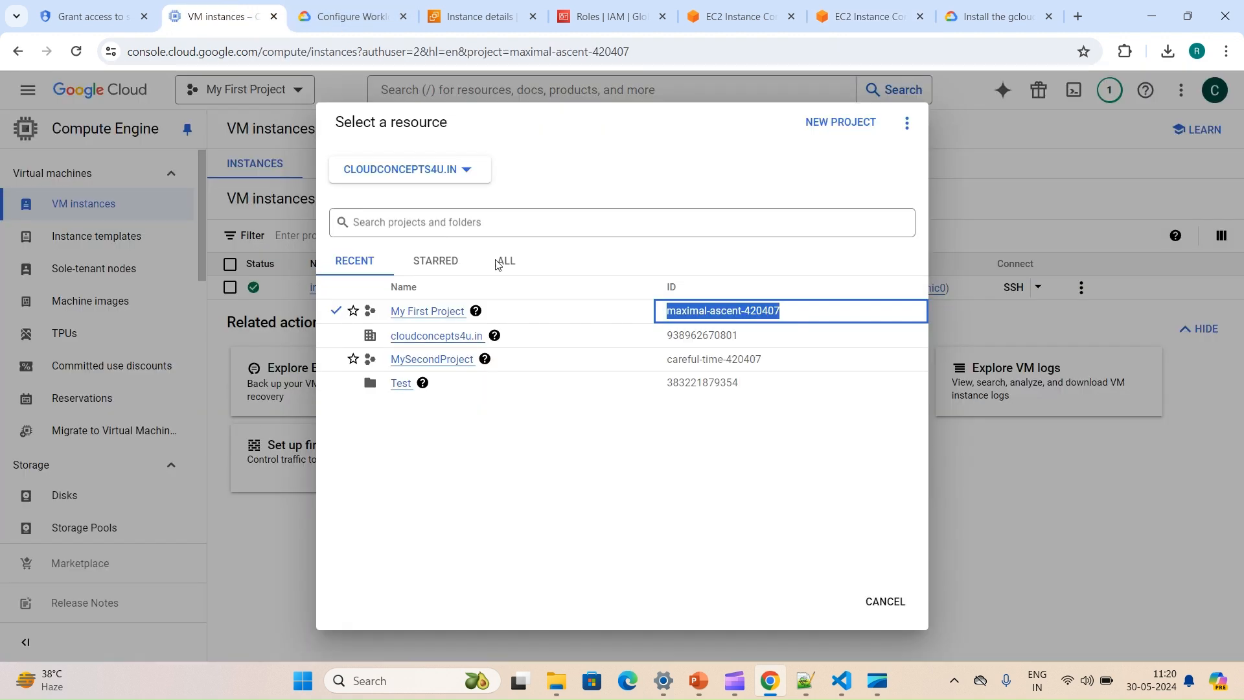
{"action": "left_click", "coordinate": [266, 528]}
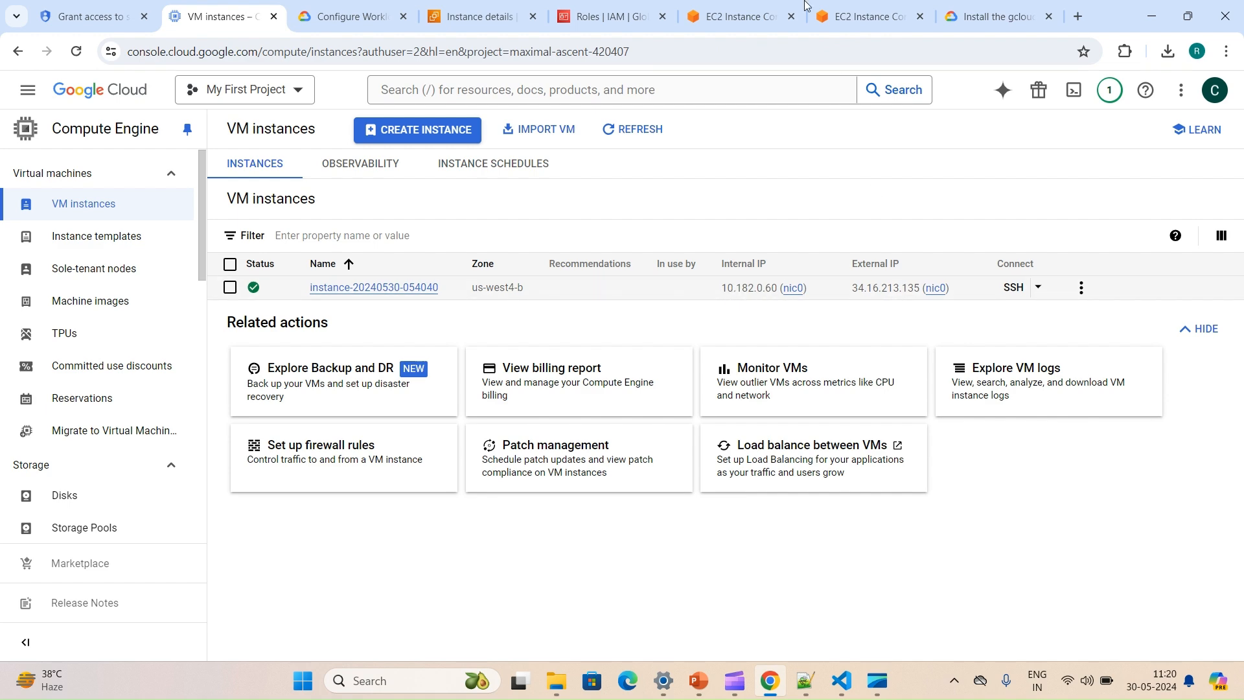
- Return to the my-vm-1 terminal and reuse the previous command with networks in place of instances to run gcloud compute networks list
{"action": "left_click", "coordinate": [854, 5]}
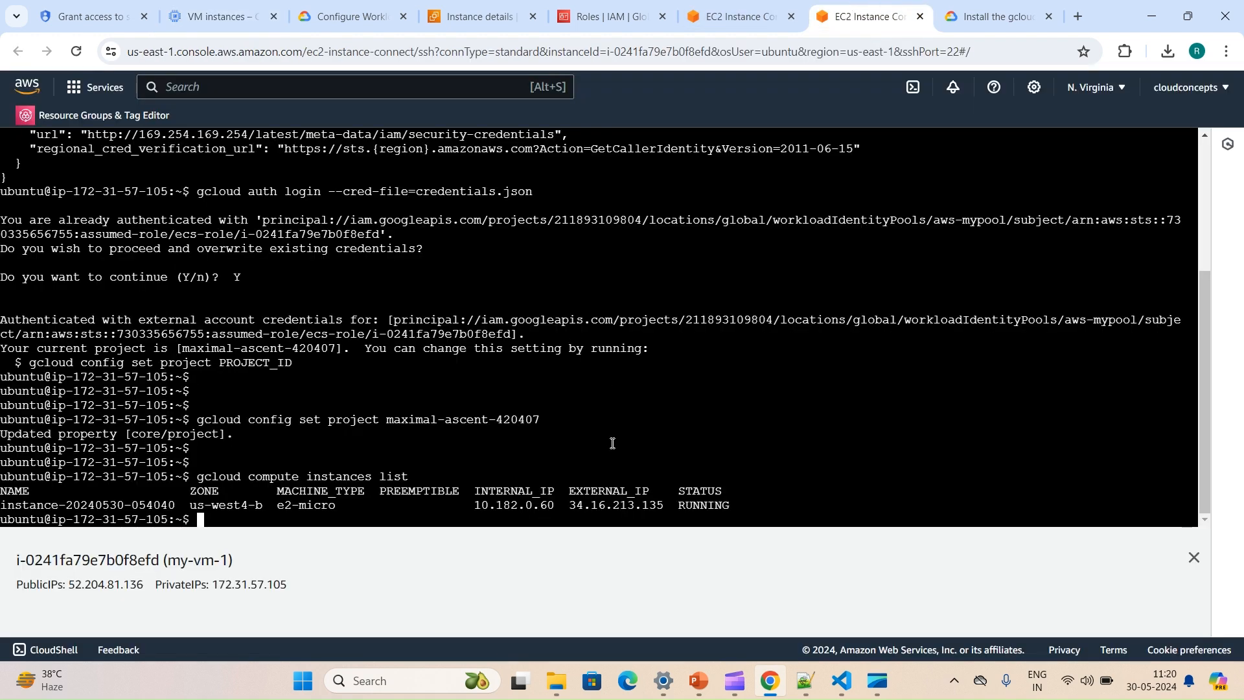
{"action": "key", "text": "Return"}
{"action": "key", "text": "Return"}
{"action": "key", "text": "Up"}
{"action": "key", "text": "Left"}
{"action": "key", "text": "Left"}
{"action": "key", "text": "Left"}
{"action": "key", "text": "Left"}
{"action": "key", "text": "Left"}
{"action": "key", "text": "Left"}
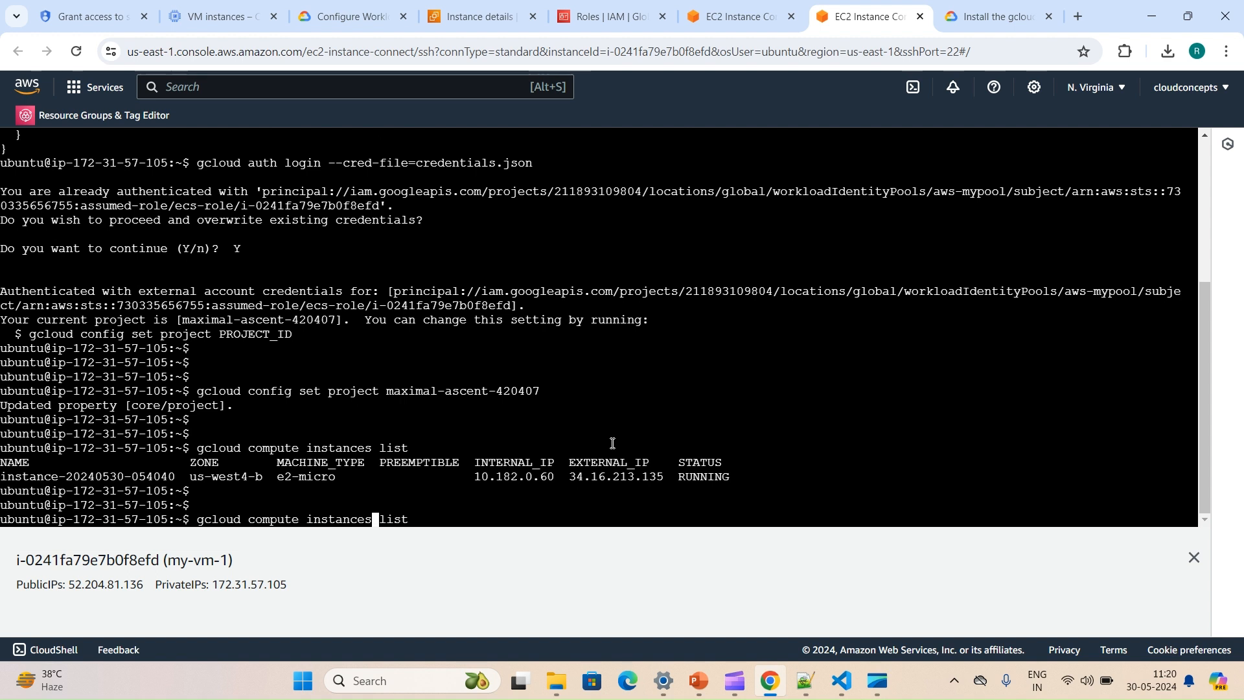
{"action": "key", "text": "Right"}
{"action": "key", "text": "BackSpace"}
{"action": "key", "text": "BackSpace"}
{"action": "key", "text": "BackSpace"}
{"action": "key", "text": "BackSpace"}
{"action": "key", "text": "BackSpace"}
{"action": "key", "text": "BackSpace"}
{"action": "key", "text": "BackSpace"}
{"action": "key", "text": "BackSpace"}
{"action": "key", "text": "BackSpace"}
{"action": "type", "text": "networks l"}
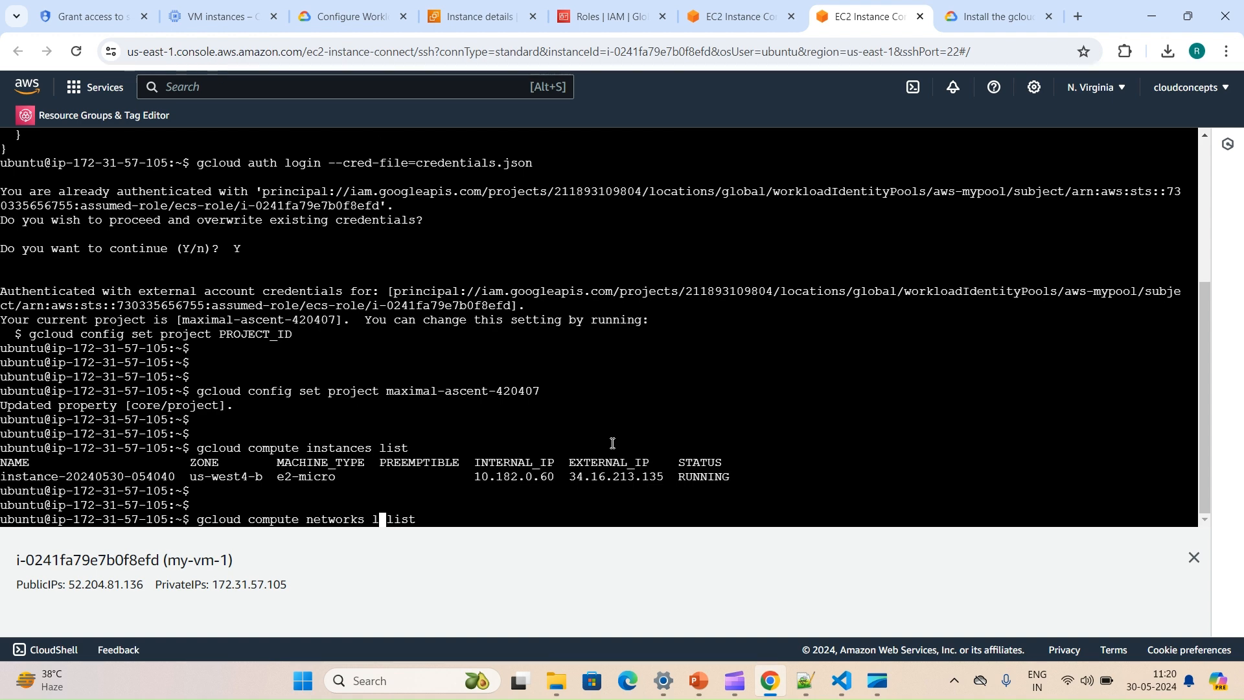
{"action": "key", "text": "BackSpace"}
{"action": "key", "text": "Return"}
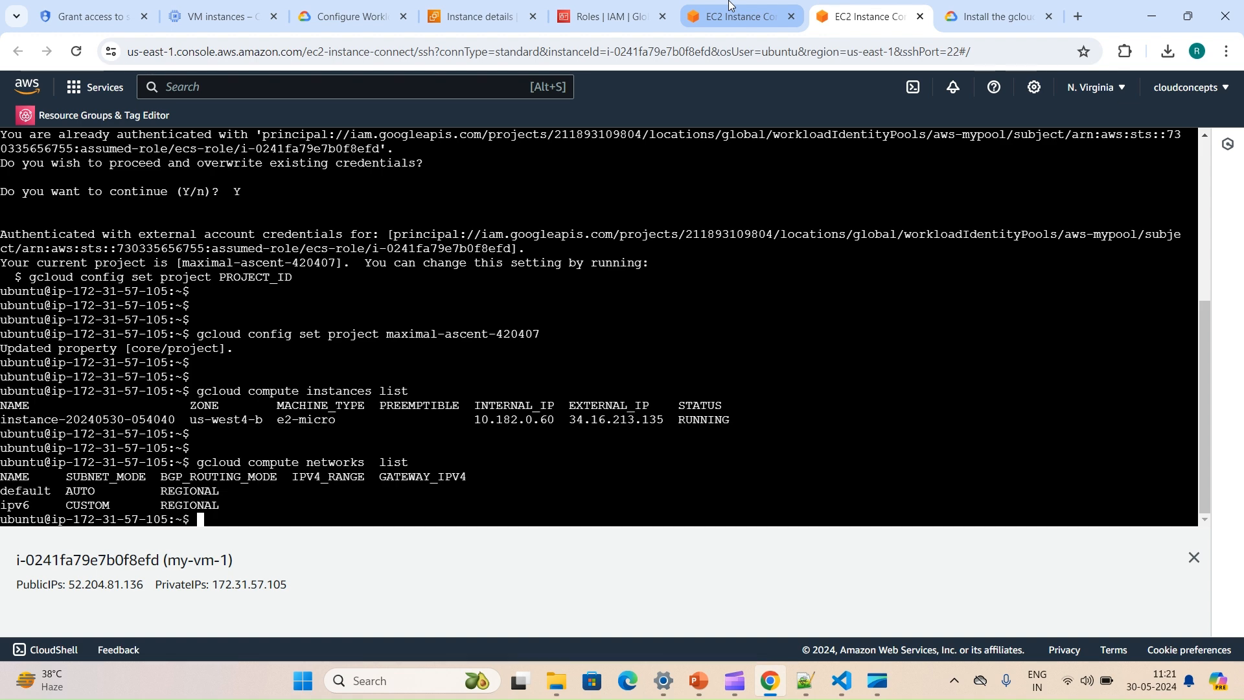
- Switch to the my-vm-2 terminal session and try to authenticate with the copied gcloud auth login --cred-file=credentials.json command
{"action": "left_click", "coordinate": [739, 16]}
{"action": "key", "text": "Return"}
{"action": "key", "text": "Return"}
{"action": "key", "text": "Return"}
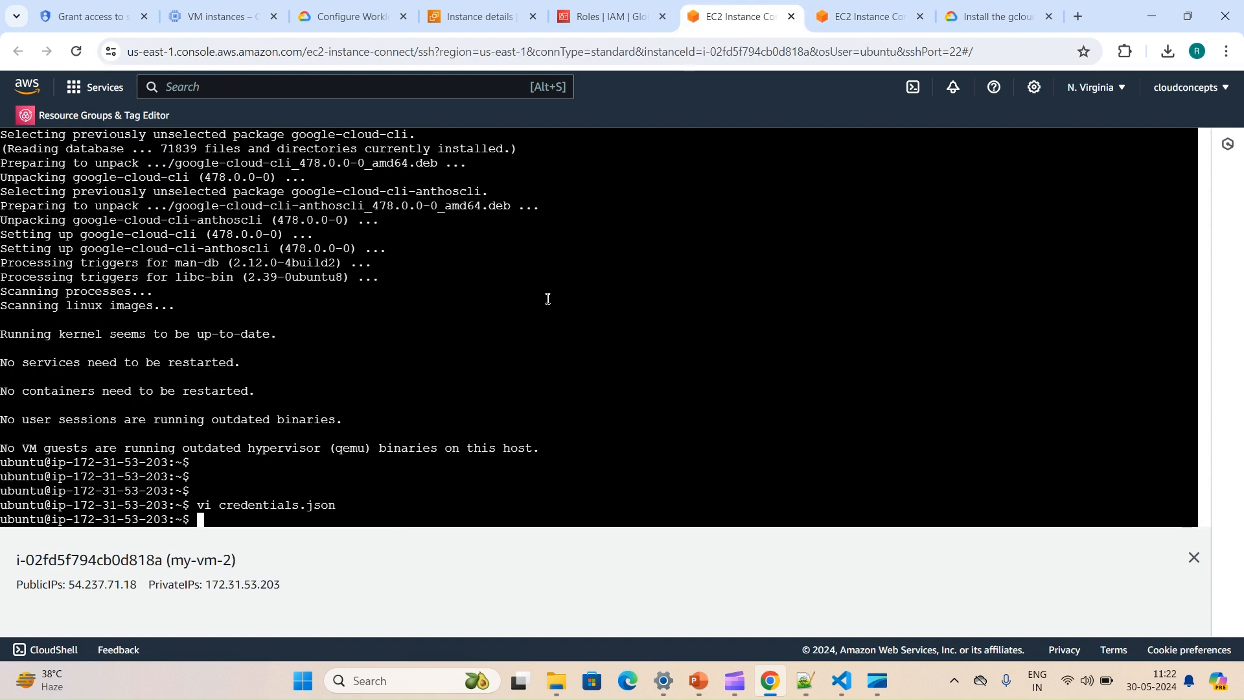
{"action": "key", "text": "Return"}
{"action": "key", "text": "Return"}
{"action": "right_click", "coordinate": [547, 299]}
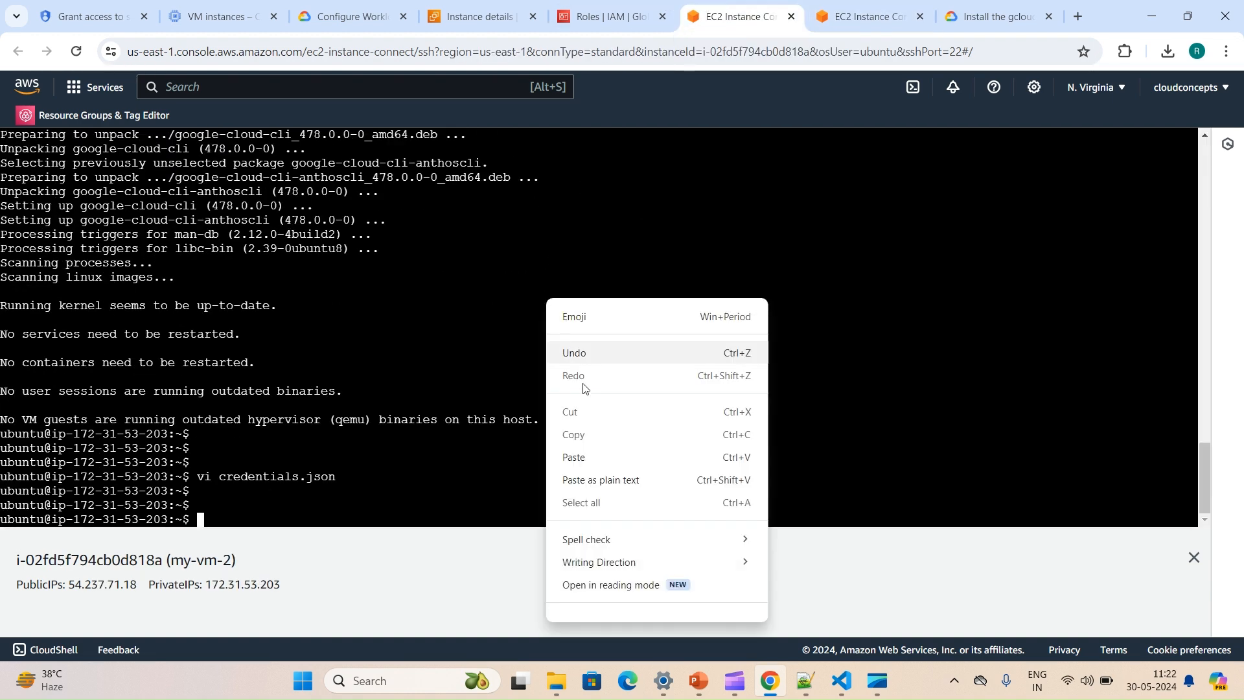
{"action": "left_click", "coordinate": [586, 458]}
{"action": "key", "text": "Return"}
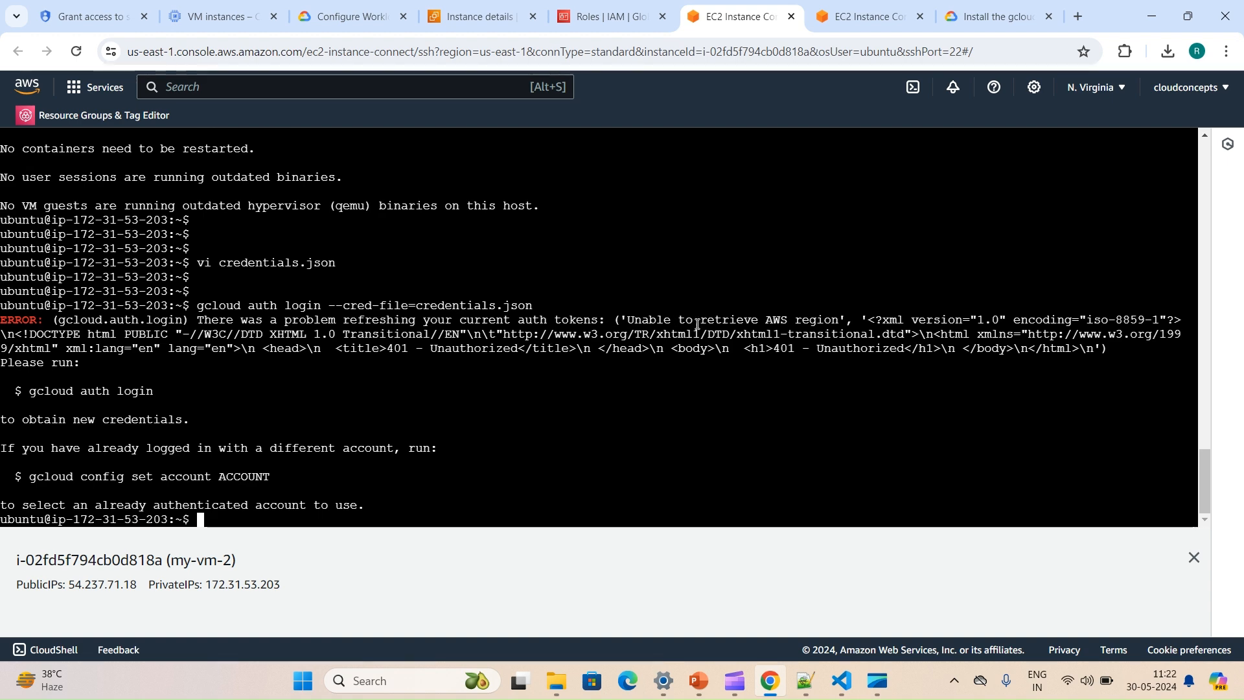
- Modify the instance metadata options of my-vm-2 in EC2 to make IMDSv2 Optional and save the change
{"action": "right_click", "coordinate": [478, 5]}
{"action": "left_click", "coordinate": [460, 15]}
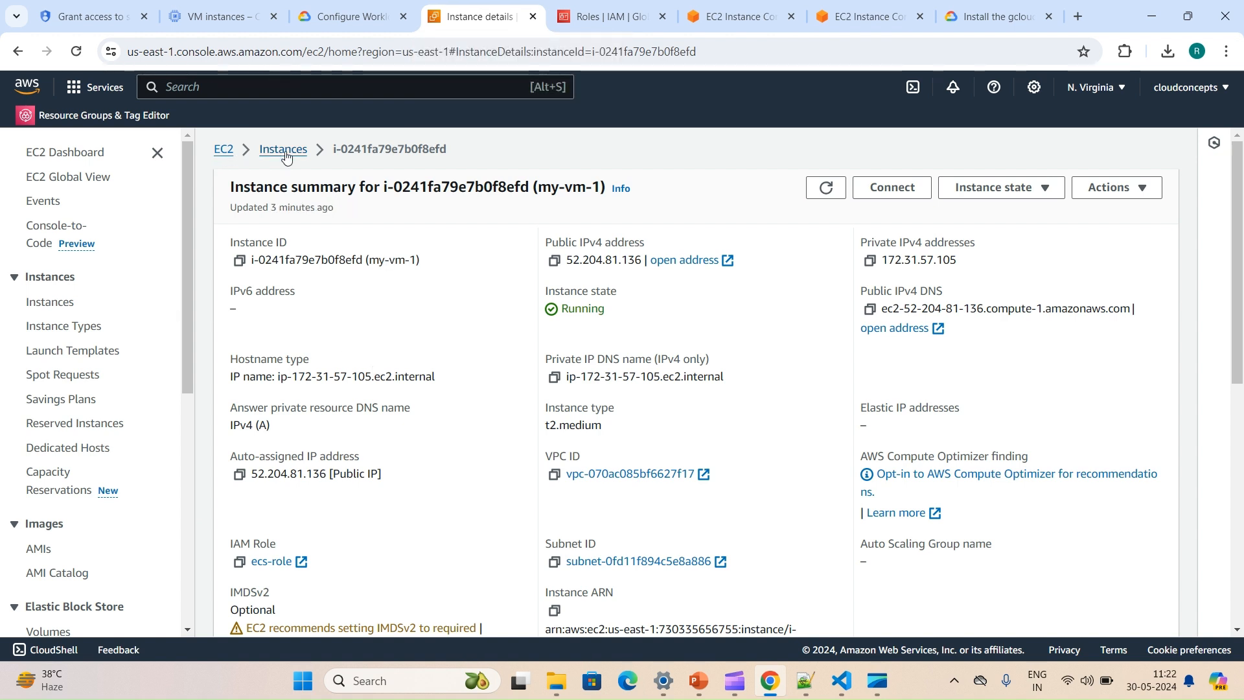
{"action": "left_click", "coordinate": [283, 151]}
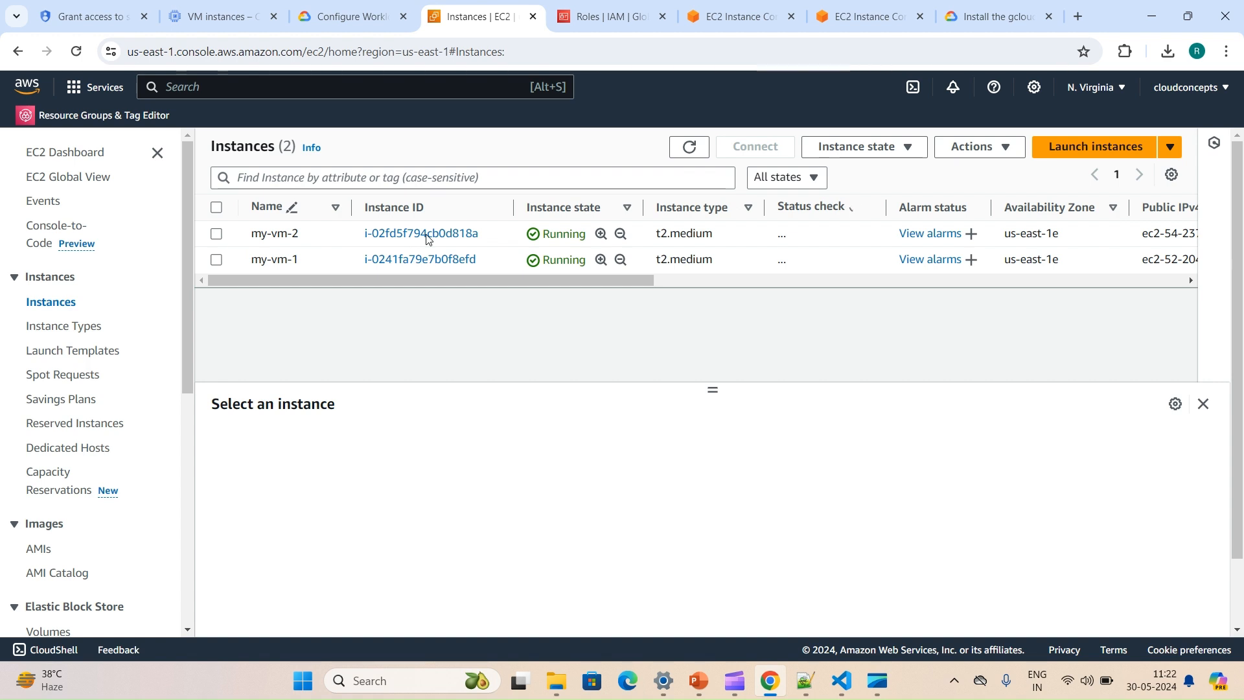
{"action": "left_click", "coordinate": [427, 237]}
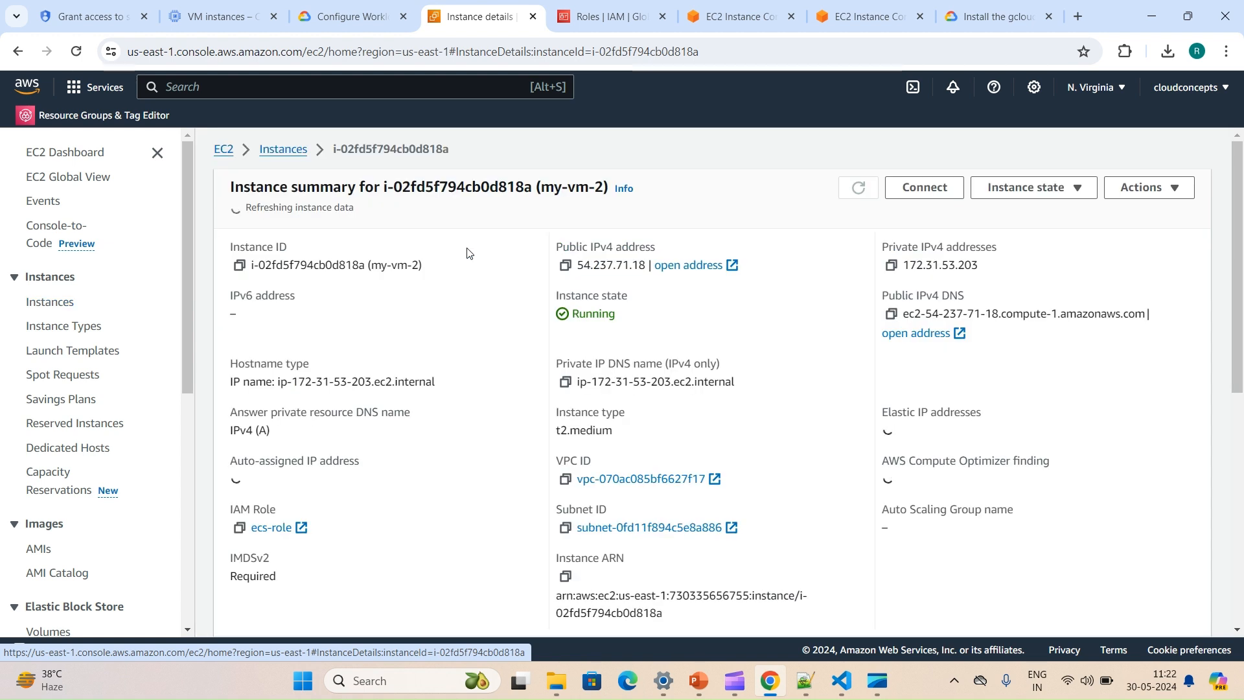
{"action": "left_click", "coordinate": [1106, 194]}
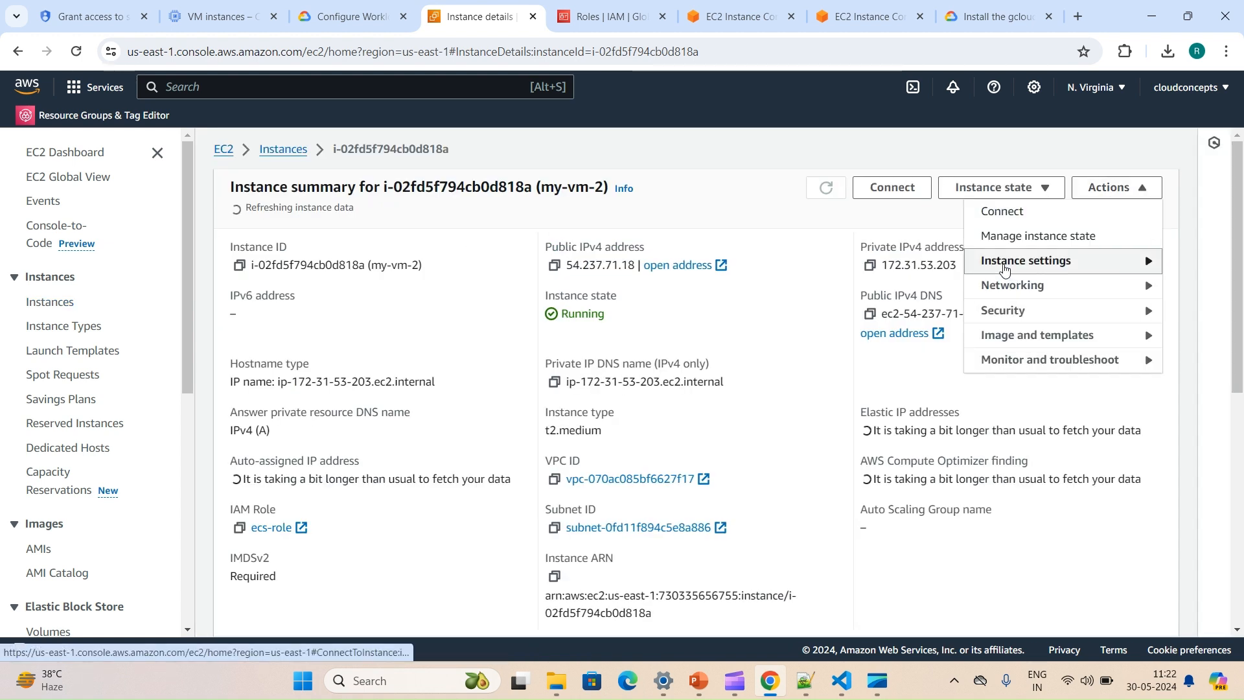
{"action": "left_click", "coordinate": [980, 262]}
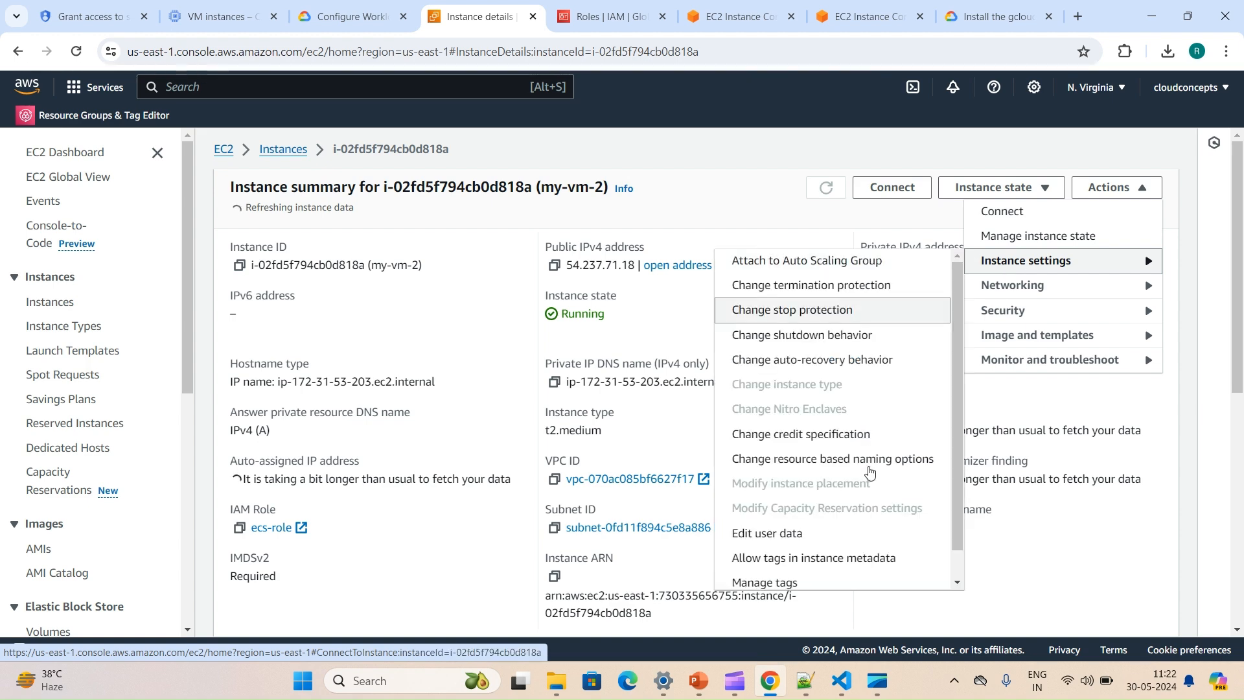
{"action": "scroll", "coordinate": [842, 470], "scroll_direction": "down", "scroll_amount": 1}
{"action": "left_click", "coordinate": [757, 577]}
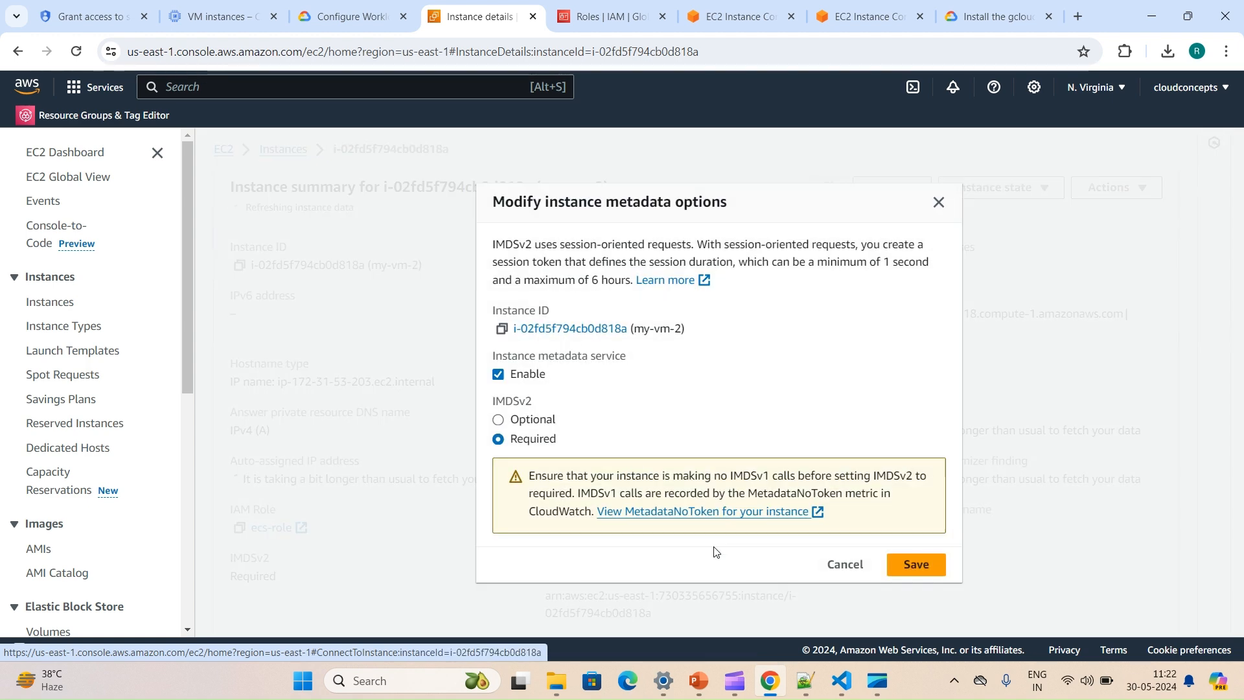
{"action": "left_click", "coordinate": [498, 420]}
{"action": "left_click", "coordinate": [910, 522]}
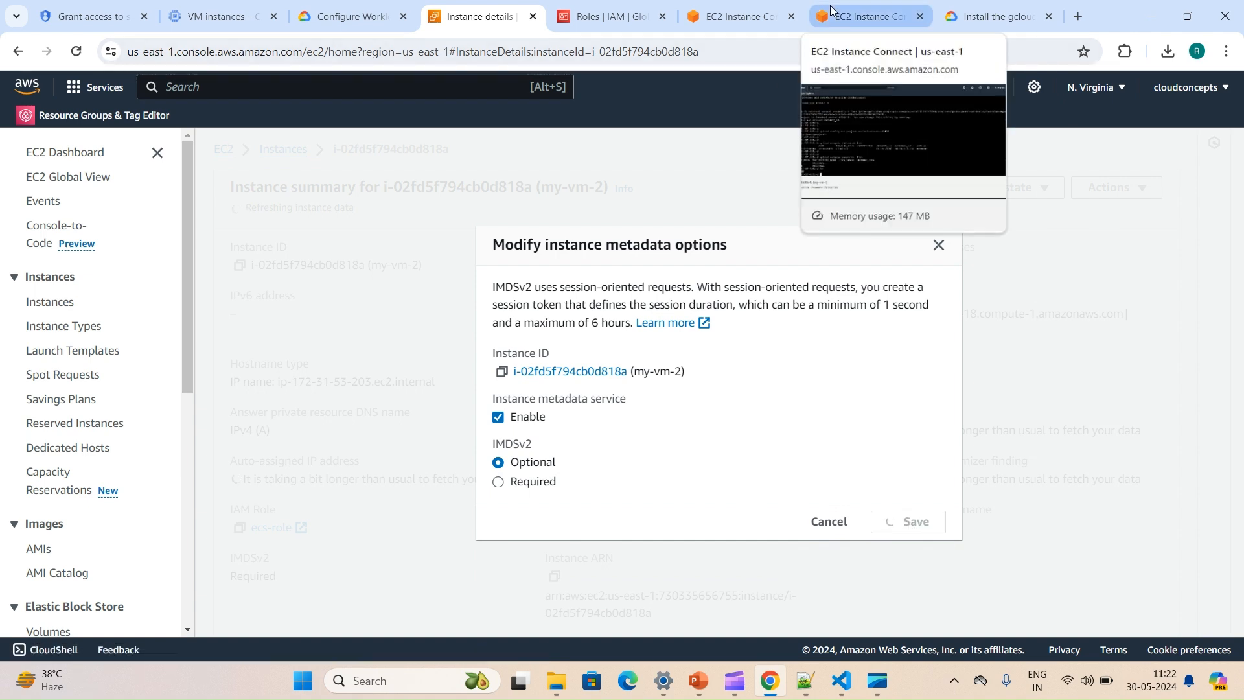
- Rerun gcloud auth login --cred-file=credentials.json in the my-vm-2 terminal session
{"action": "left_click", "coordinate": [733, 8]}
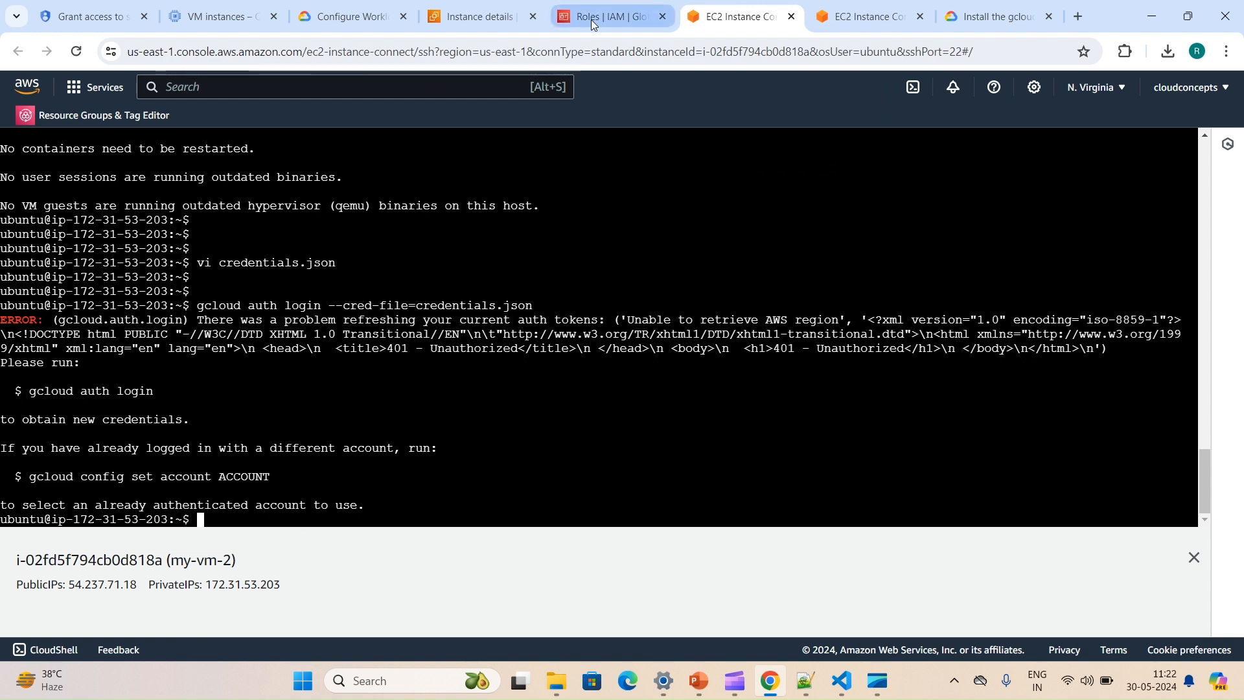
{"action": "key", "text": "Up"}
{"action": "key", "text": "Down"}
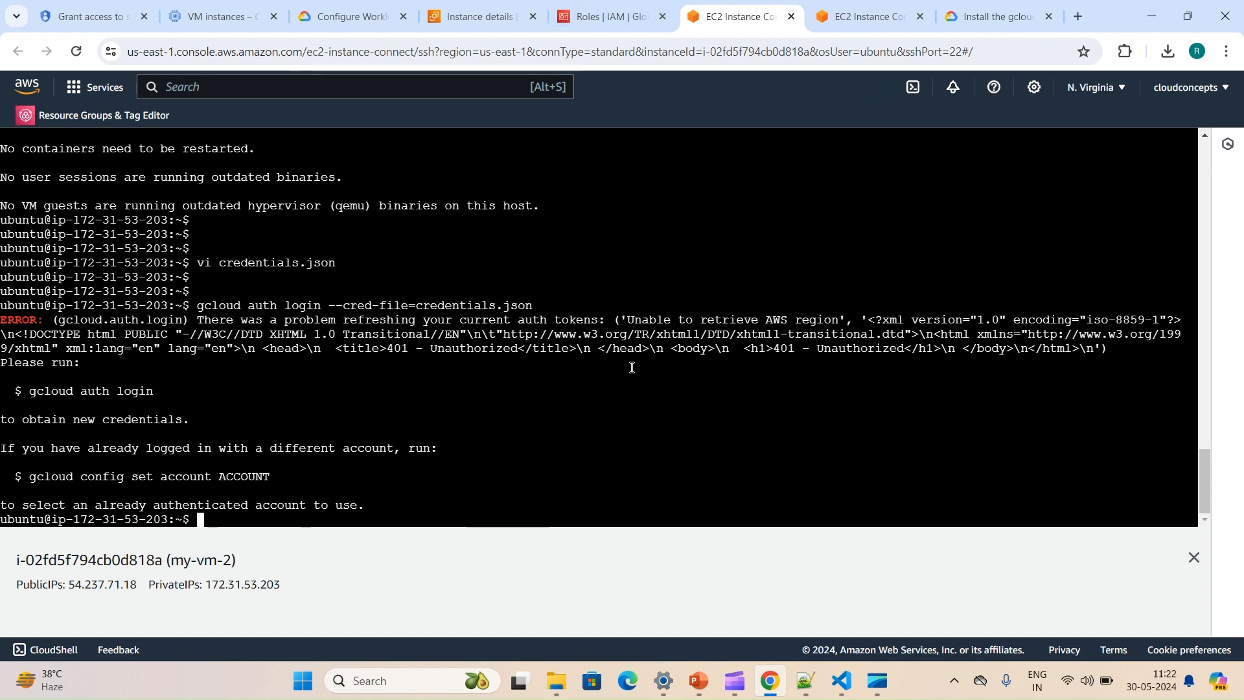
{"action": "key", "text": "Return"}
{"action": "key", "text": "Return"}
{"action": "key", "text": "Return"}
{"action": "key", "text": "Return"}
{"action": "key", "text": "Return"}
{"action": "key", "text": "Return"}
{"action": "key", "text": "Return"}
{"action": "key", "text": "Up"}
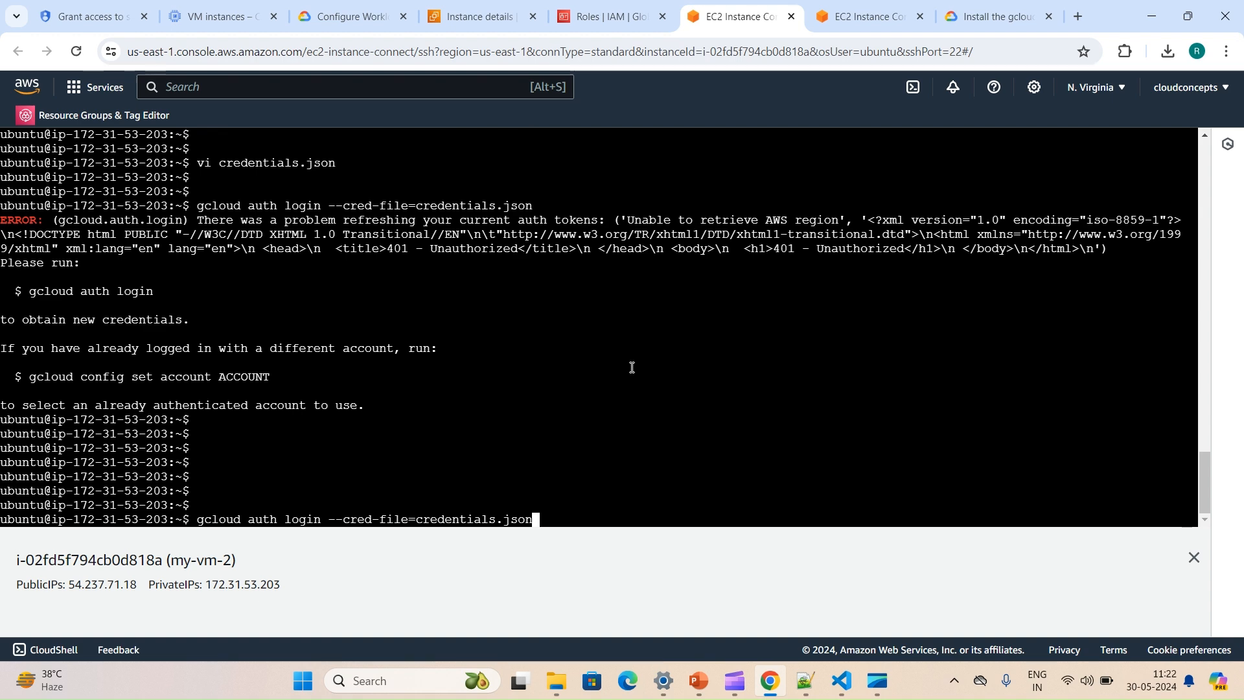
{"action": "key", "text": "Return"}
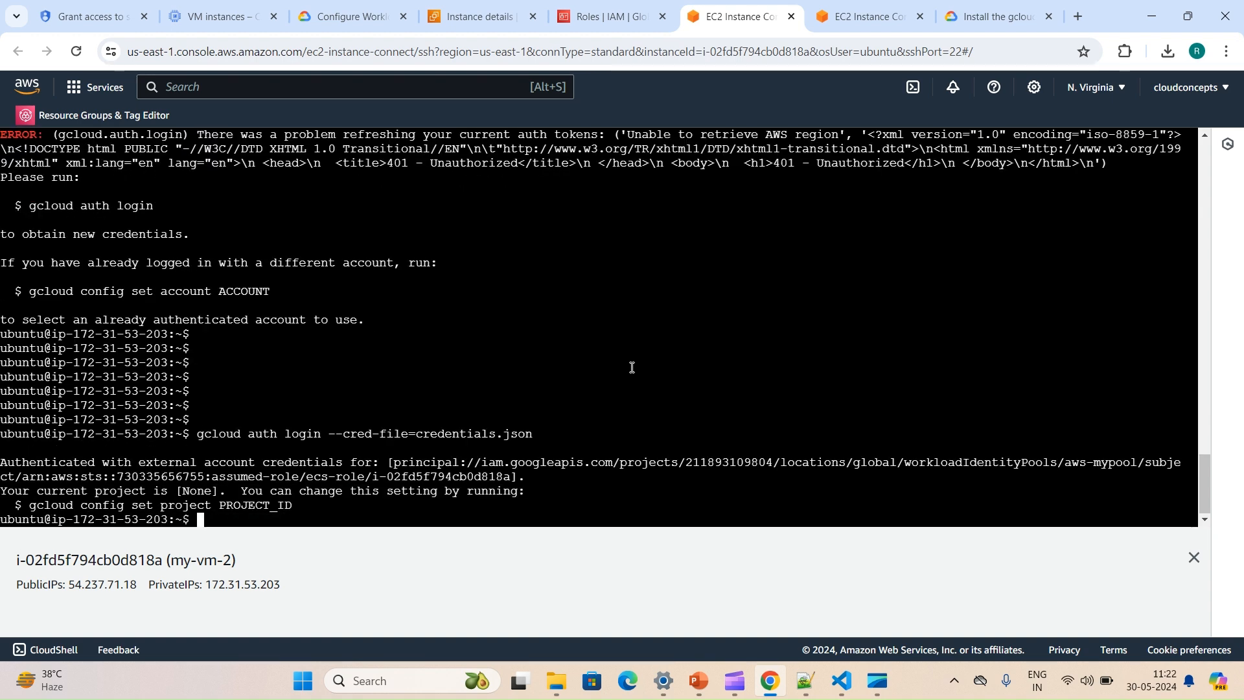
- In the my-vm-2 terminal, set the gcloud project to maximal-ascent-420407 and run gcloud compute instances list
{"action": "key", "text": "Return"}
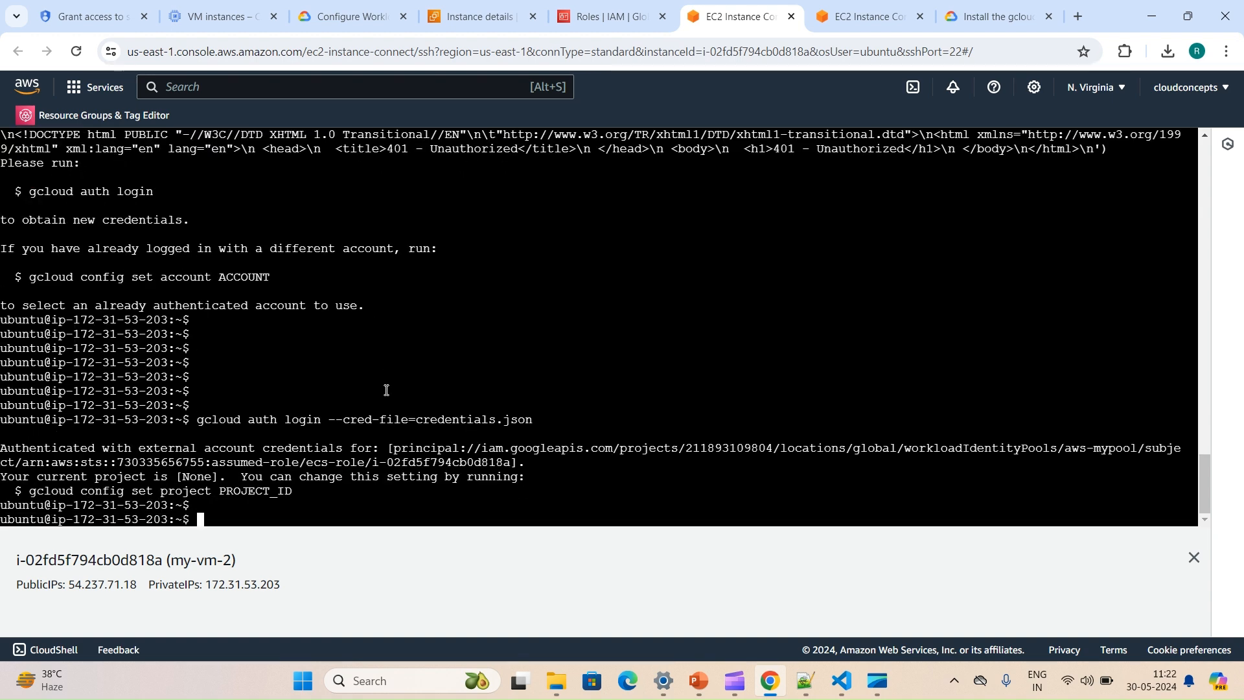
{"action": "key", "text": "Return"}
{"action": "key", "text": "Return"}
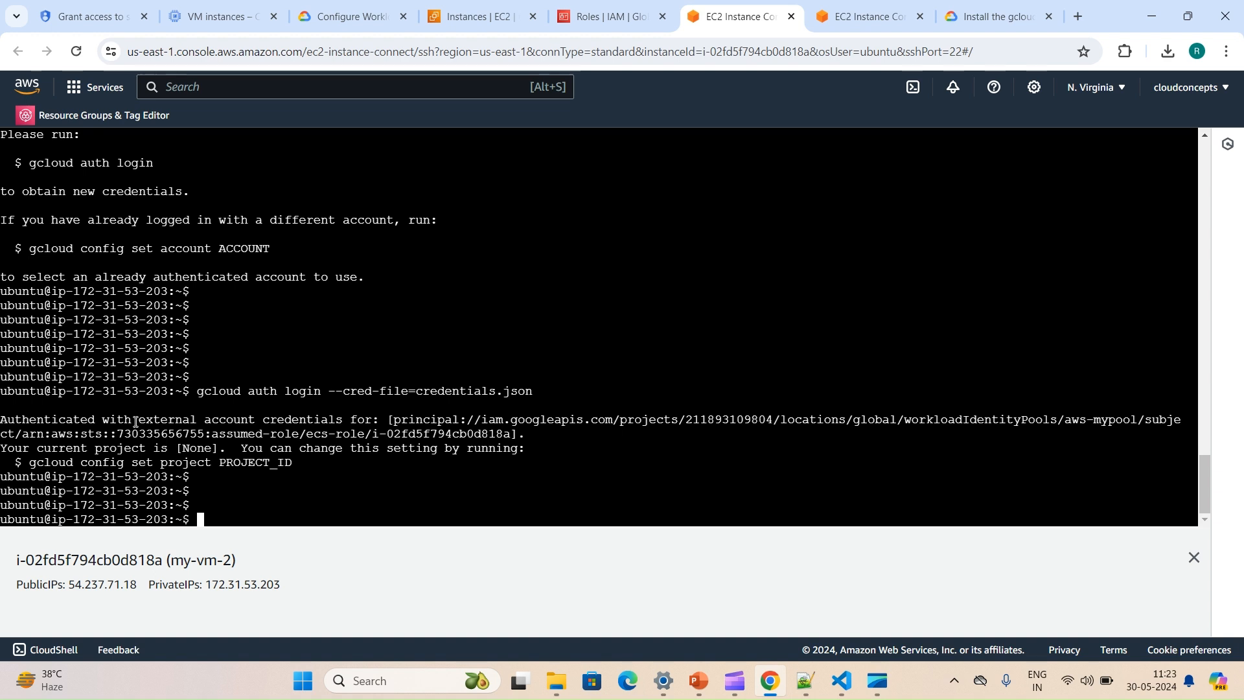
{"action": "type", "text": "gcloud c"}
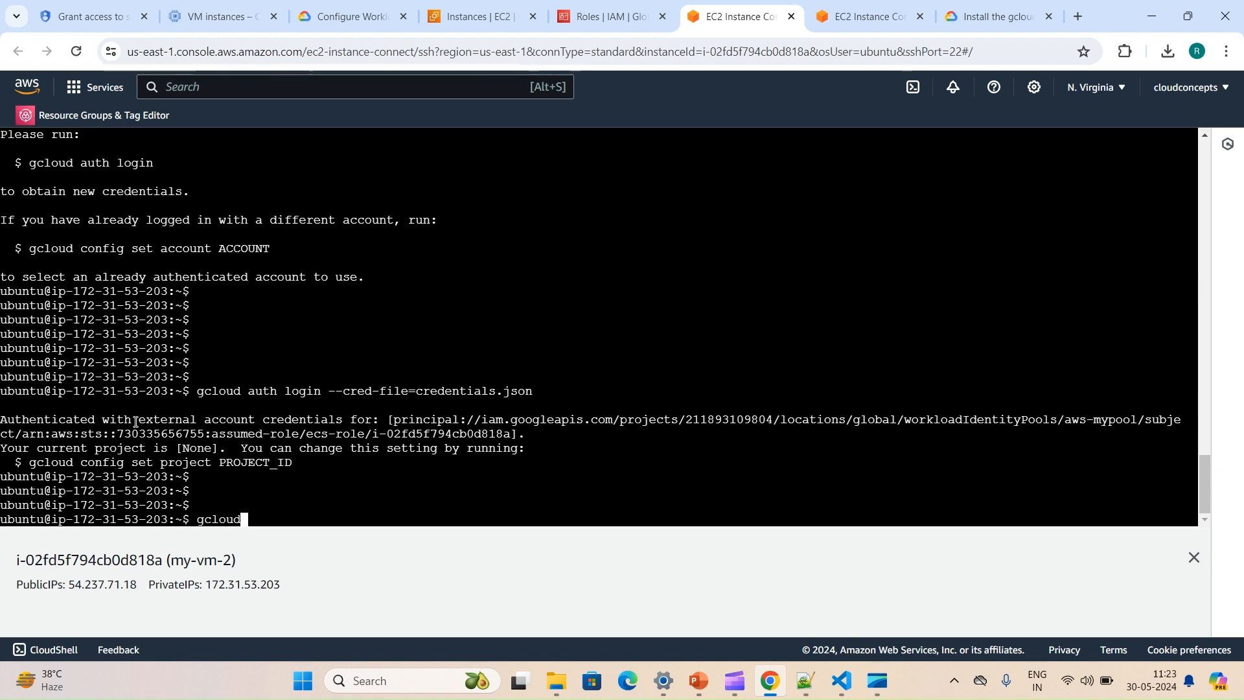
{"action": "type", "text": "on"}
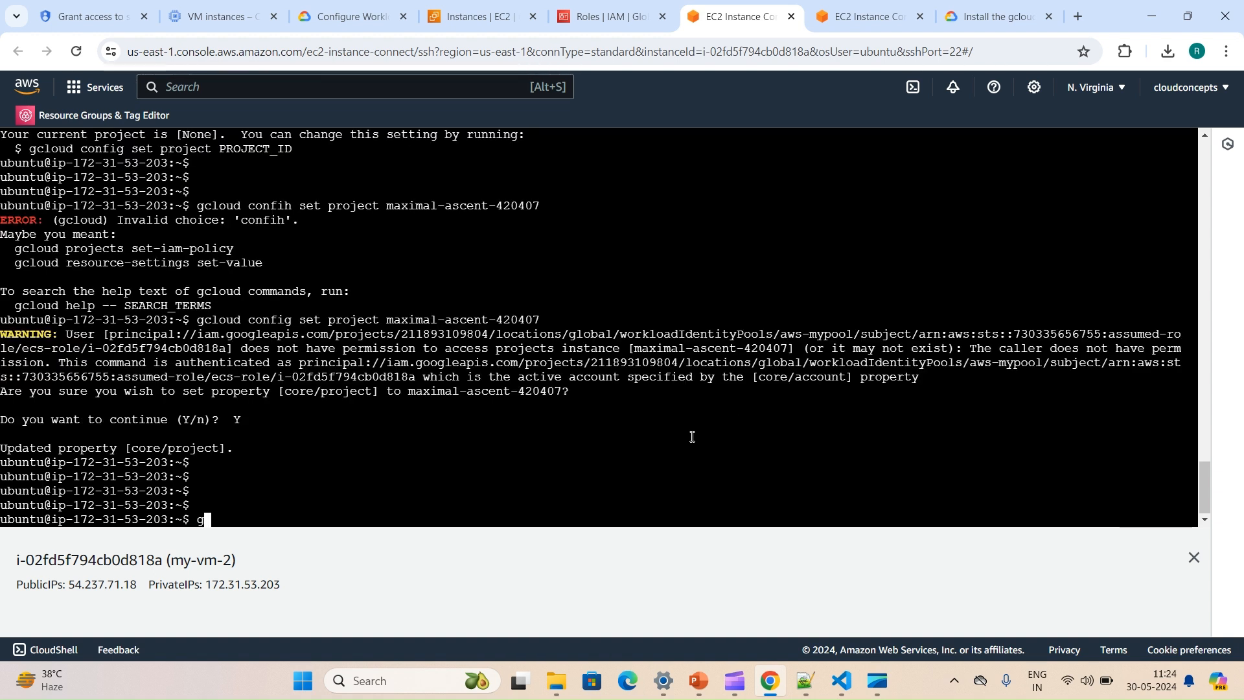
{"action": "type", "text": "cloud"}
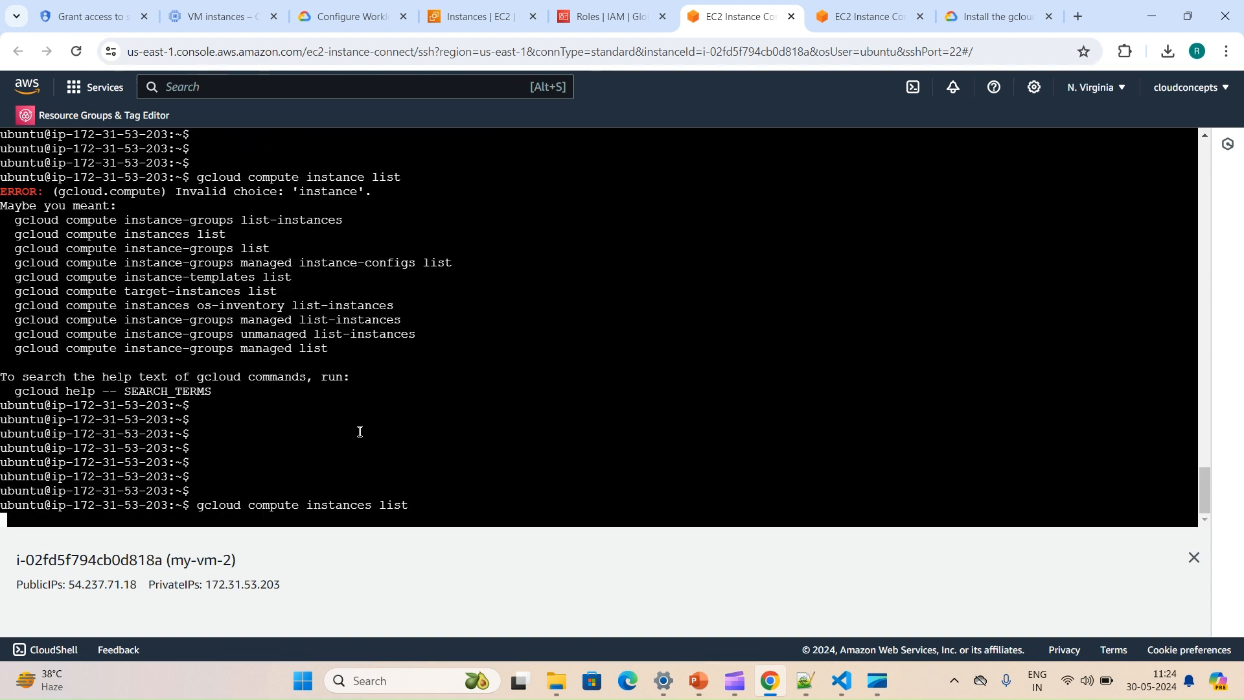
{"action": "key", "text": "Return"}
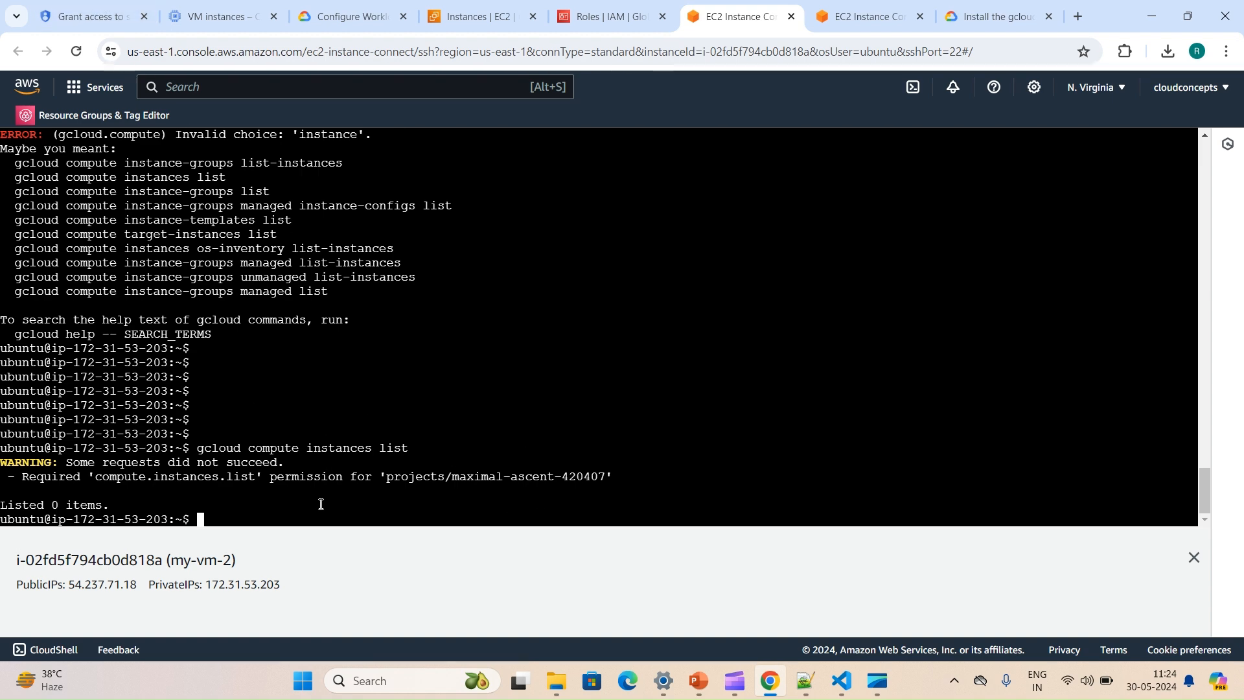
- Return to the aws-mypool page, dismiss the Configure your application dialog and open the project's IAM page
{"action": "left_click", "coordinate": [98, 7]}
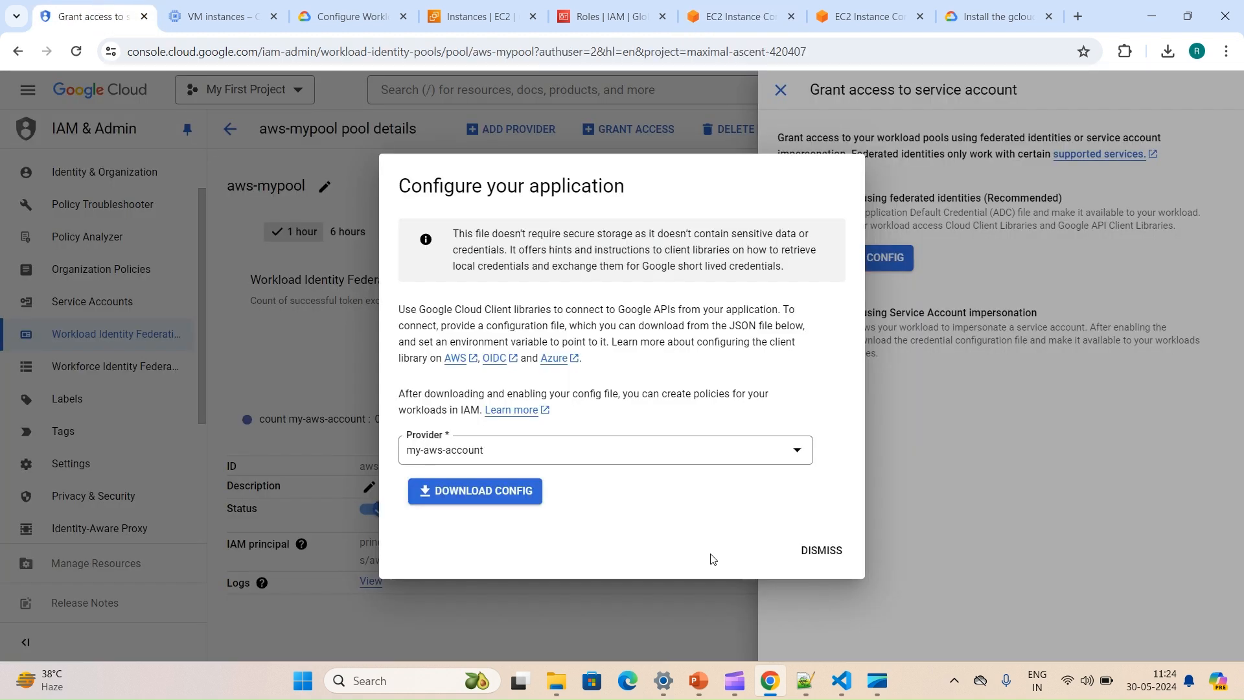
{"action": "right_click", "coordinate": [815, 545]}
{"action": "left_click", "coordinate": [801, 557]}
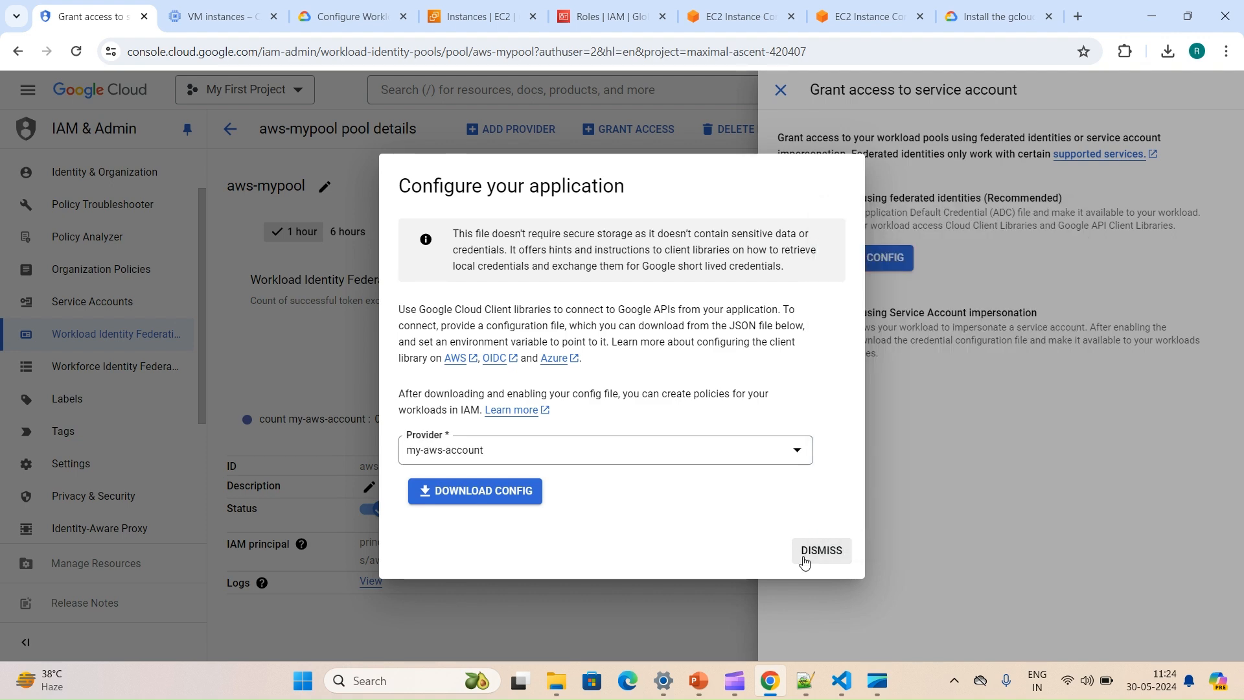
{"action": "left_click", "coordinate": [802, 558]}
{"action": "left_click", "coordinate": [512, 342]}
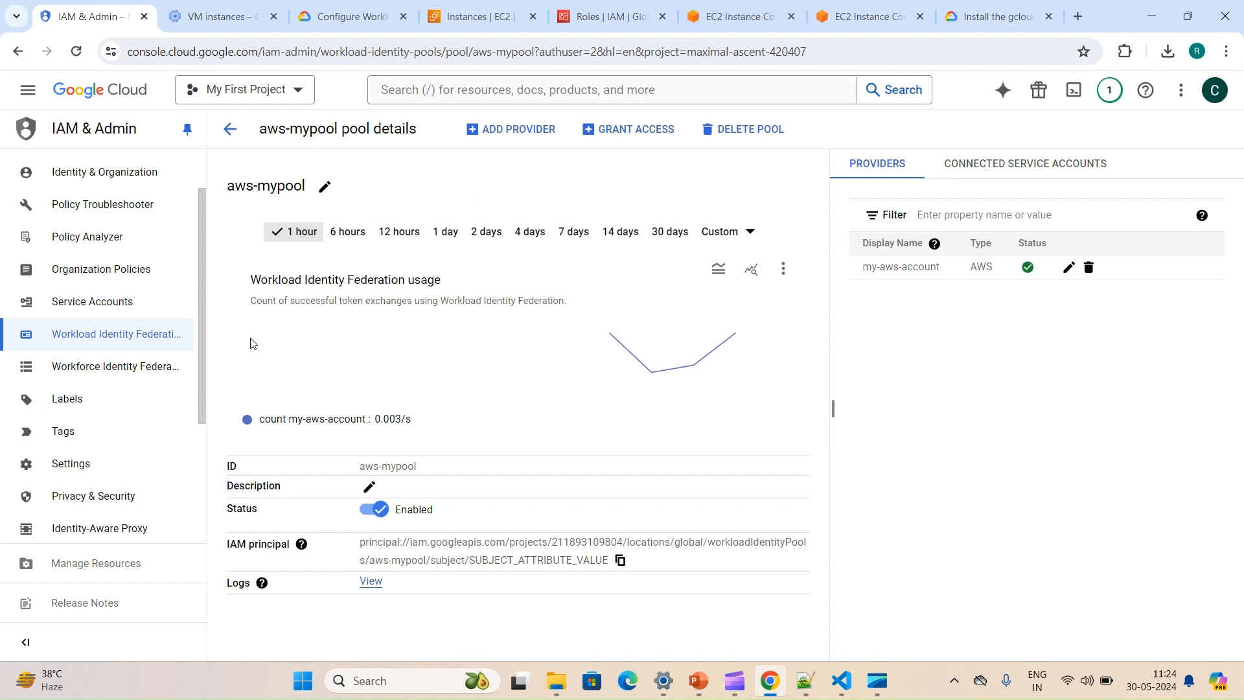
{"action": "scroll", "coordinate": [76, 187], "scroll_direction": "up", "scroll_amount": 1}
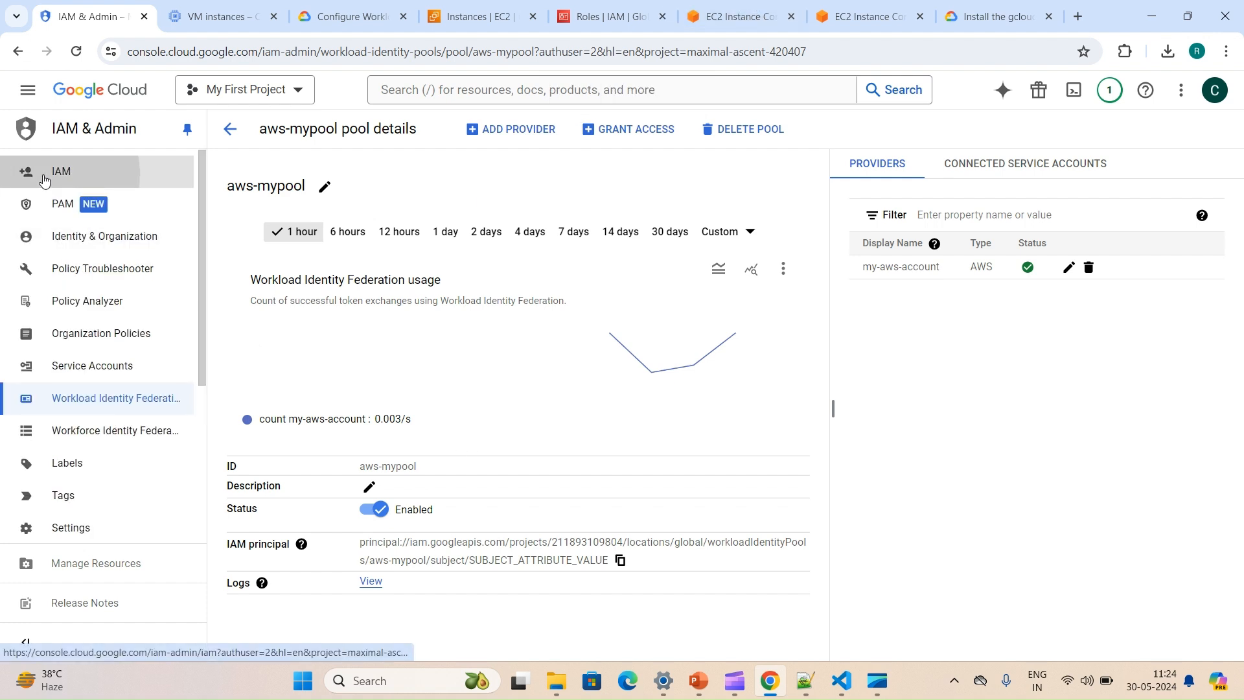
{"action": "left_click", "coordinate": [79, 169]}
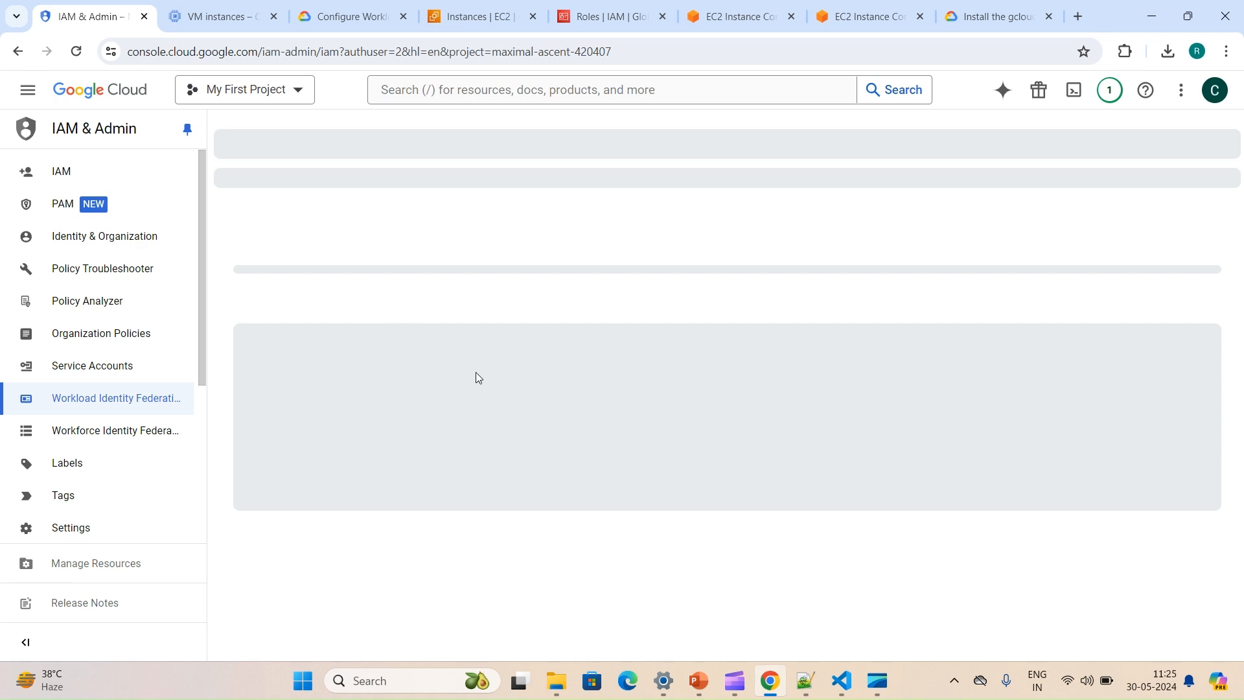
- Review the gcloud project and compute listing commands in the my-vm-1 terminal session for comparison
{"action": "right_click", "coordinate": [880, 16]}
{"action": "left_click", "coordinate": [848, 19]}
{"action": "left_click", "coordinate": [849, 20]}
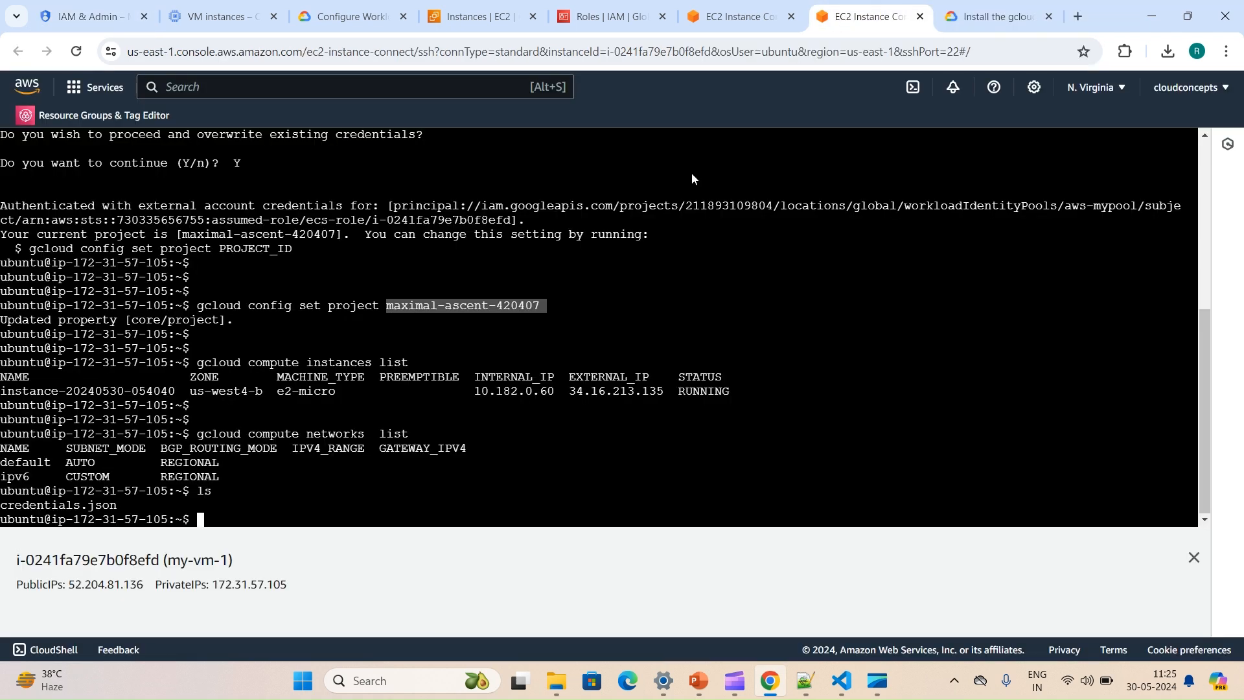
{"action": "left_click", "coordinate": [494, 423]}
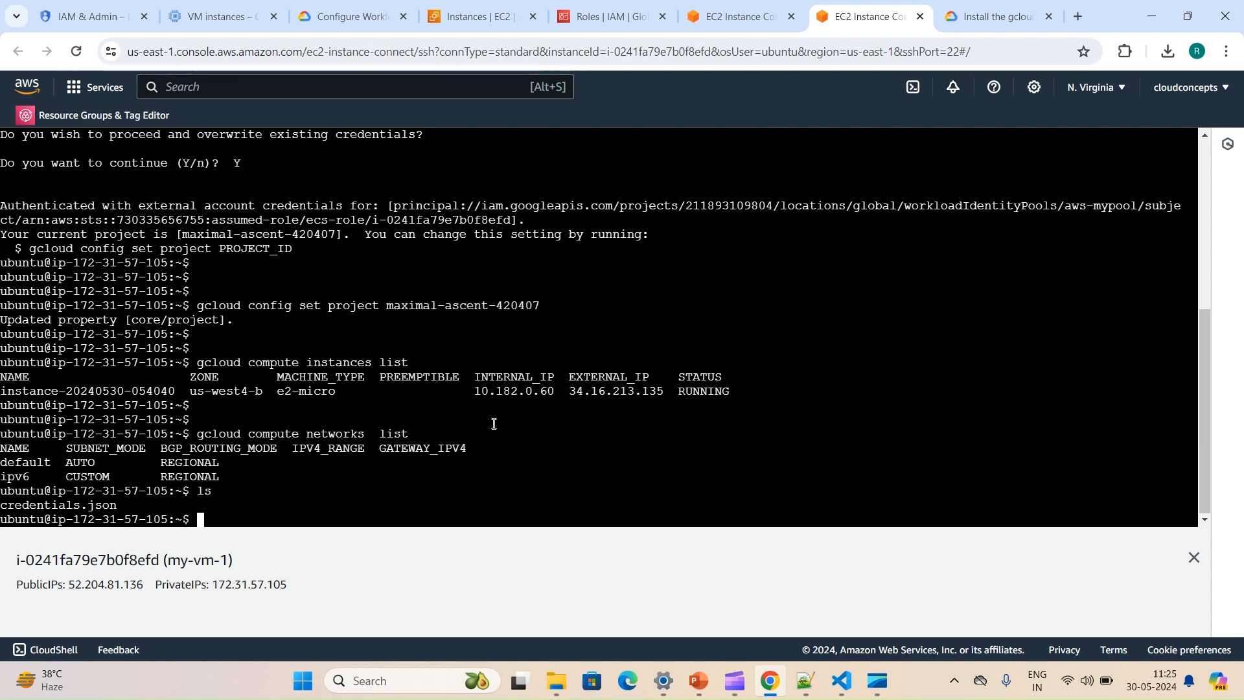
- Return to Workload Identity Federation in Google Cloud, open the aws-mypool pool and start granting access
{"action": "left_click", "coordinate": [97, 16]}
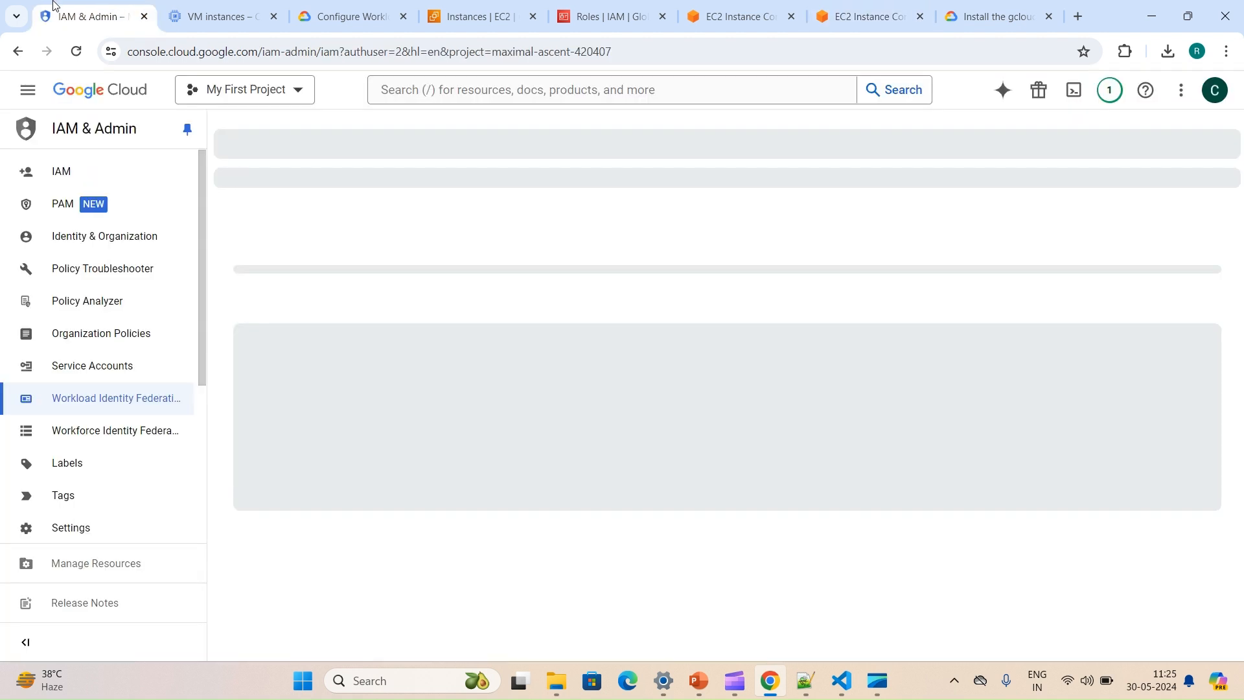
{"action": "left_click", "coordinate": [108, 406]}
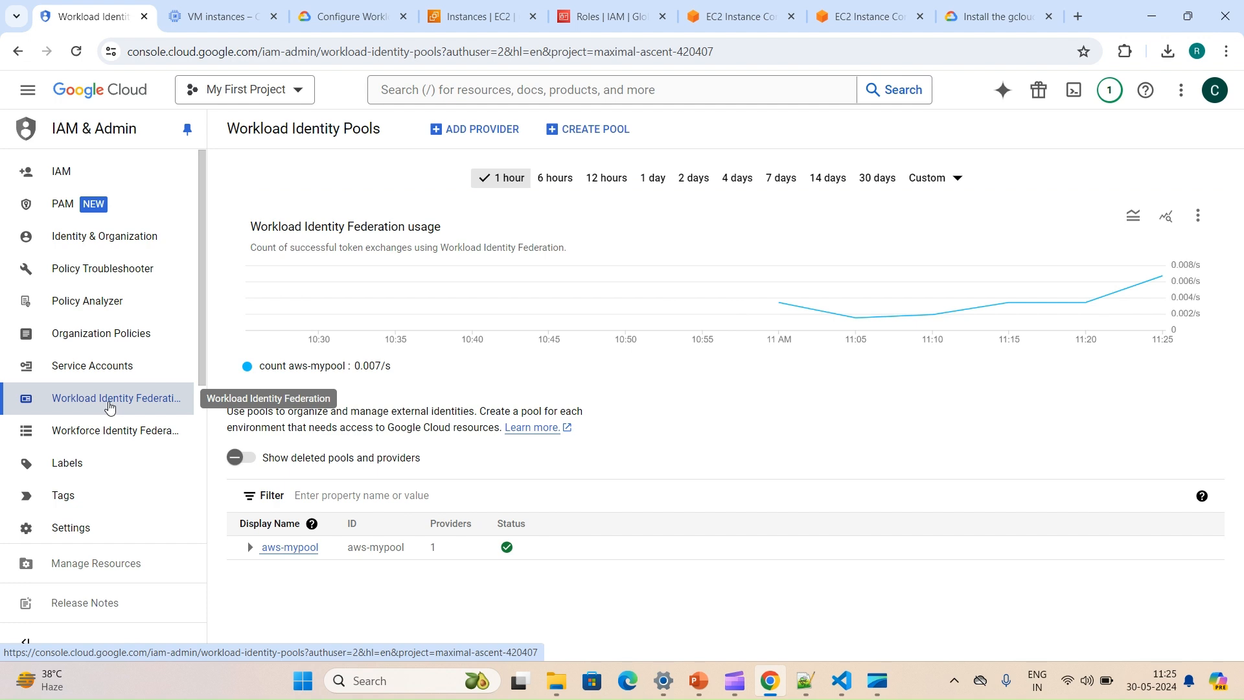
{"action": "left_click", "coordinate": [291, 549]}
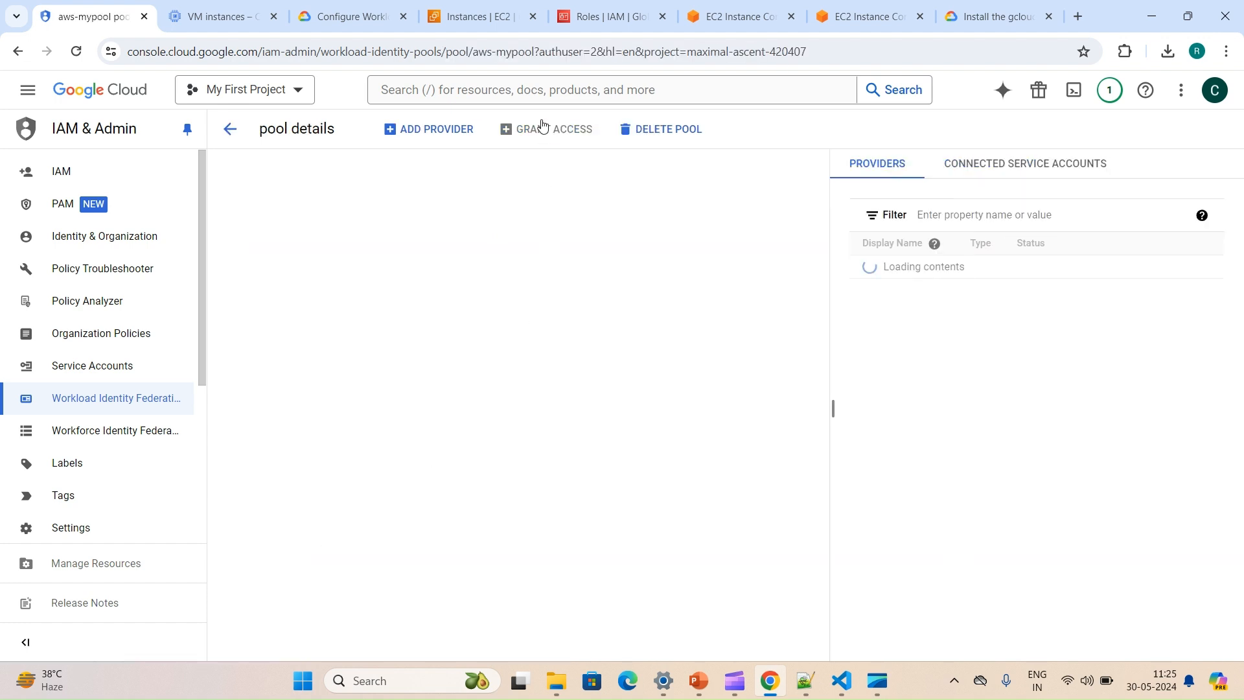
{"action": "left_click", "coordinate": [626, 130]}
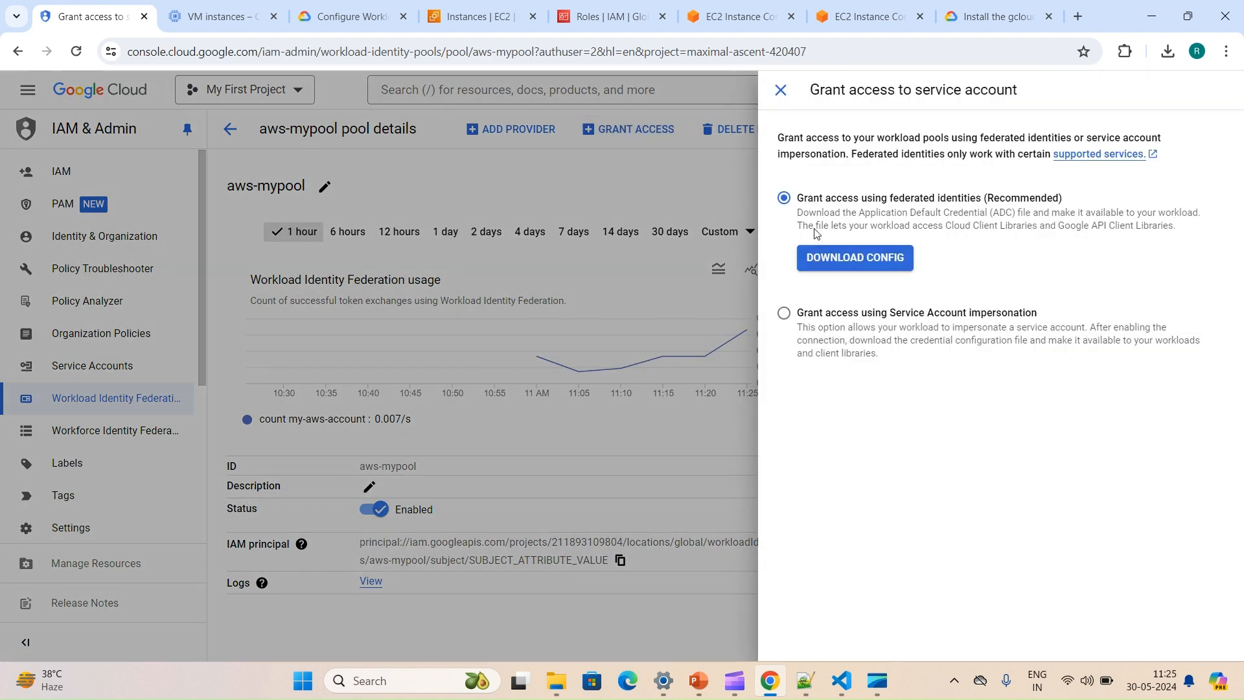
- Choose to grant access using Service Account impersonation and select testserviceaccount as the service account
{"action": "left_click_drag", "start_coordinate": [798, 198], "coordinate": [986, 197]}
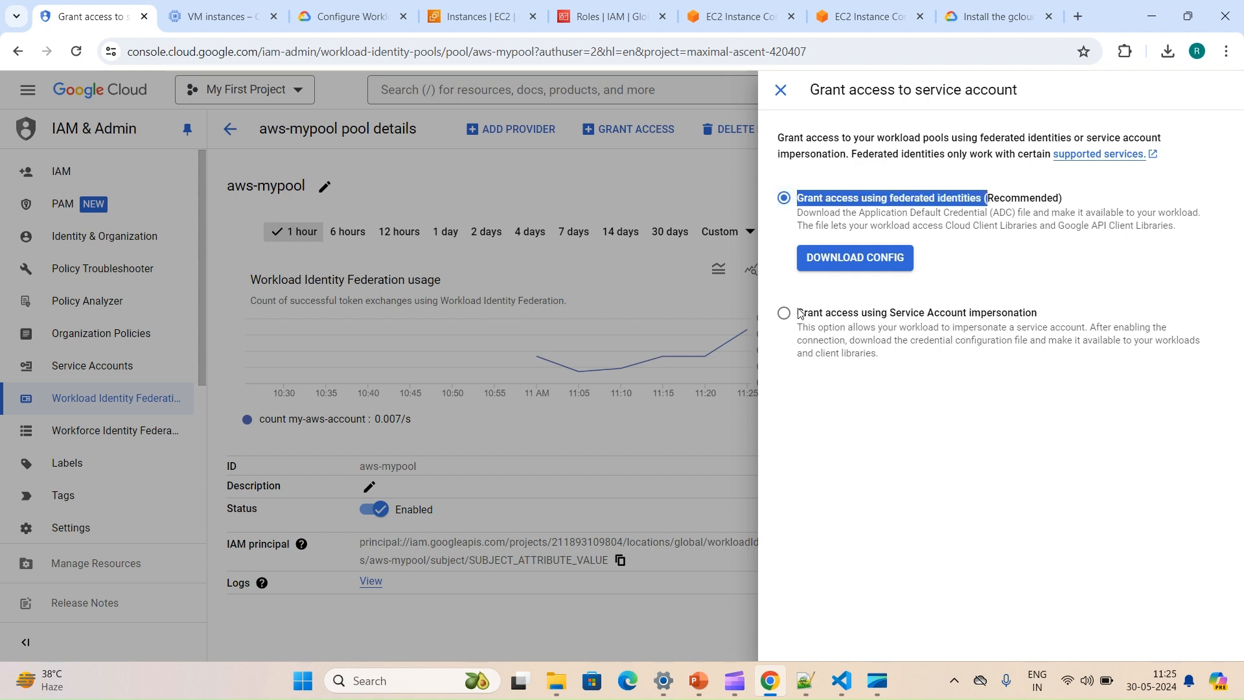
{"action": "left_click", "coordinate": [786, 316]}
{"action": "left_click", "coordinate": [794, 340]}
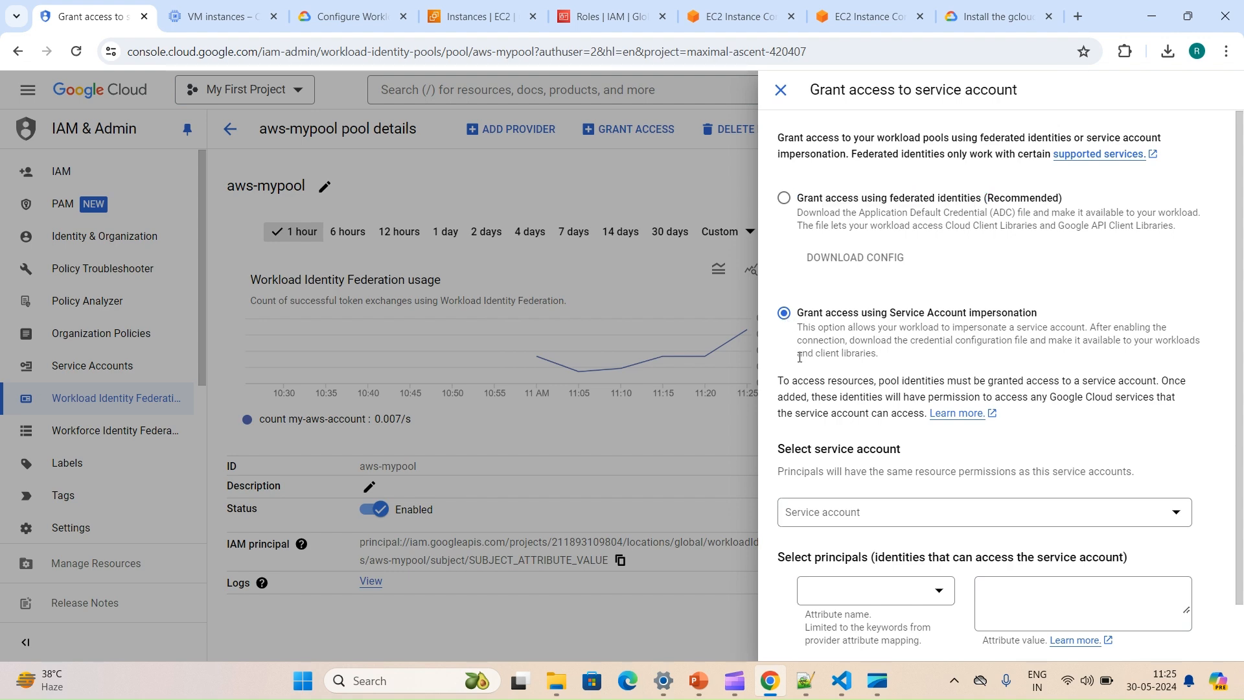
{"action": "scroll", "coordinate": [800, 357], "scroll_direction": "down", "scroll_amount": 1}
{"action": "left_click", "coordinate": [874, 449]}
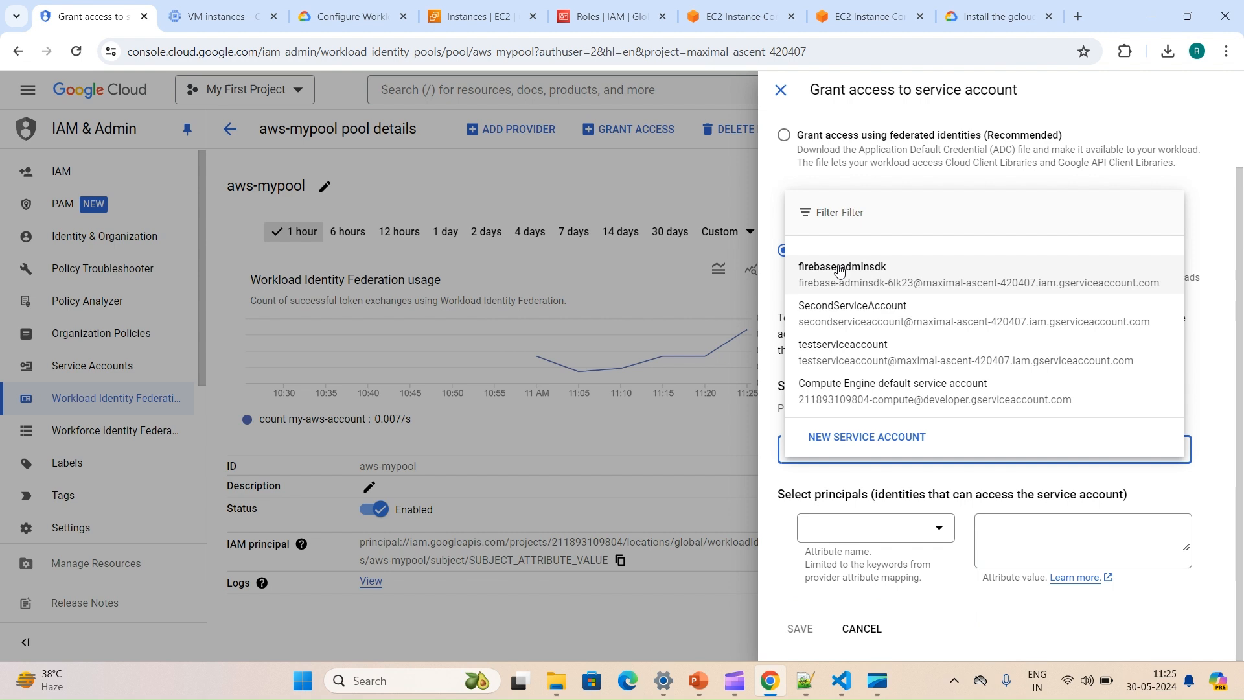
{"action": "left_click", "coordinate": [840, 355]}
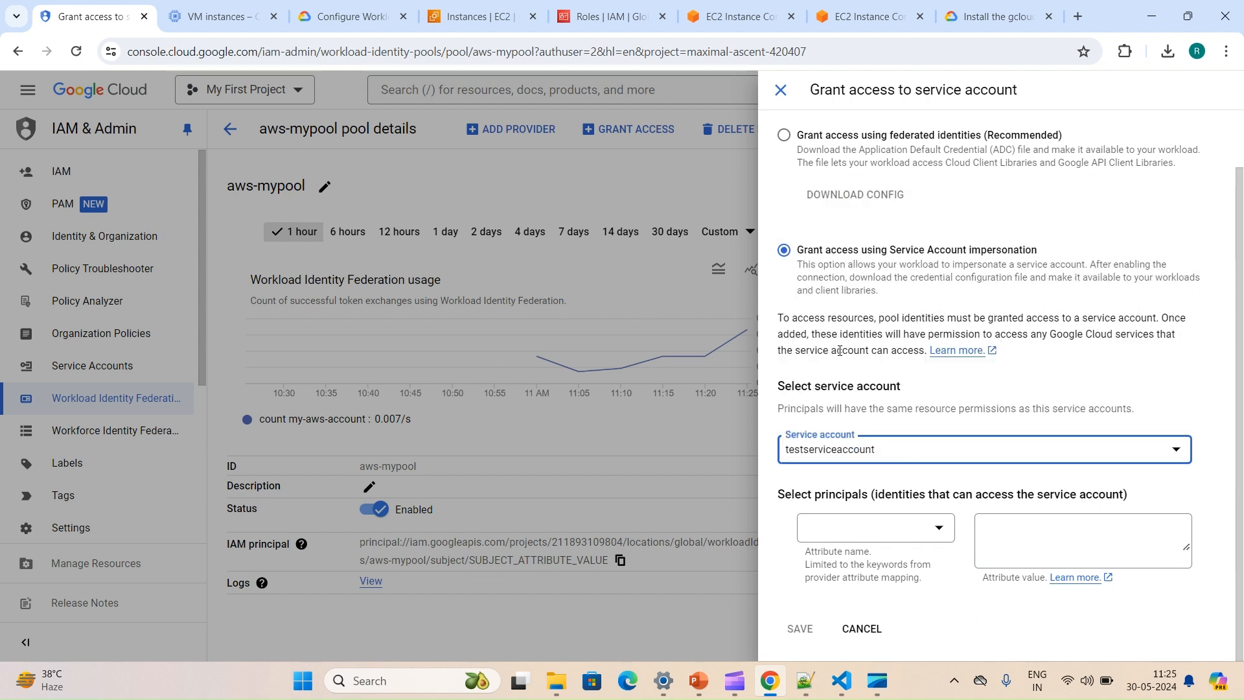
- Set the principal's attribute name to aws_role and start entering its attribute value
{"action": "left_click", "coordinate": [865, 538]}
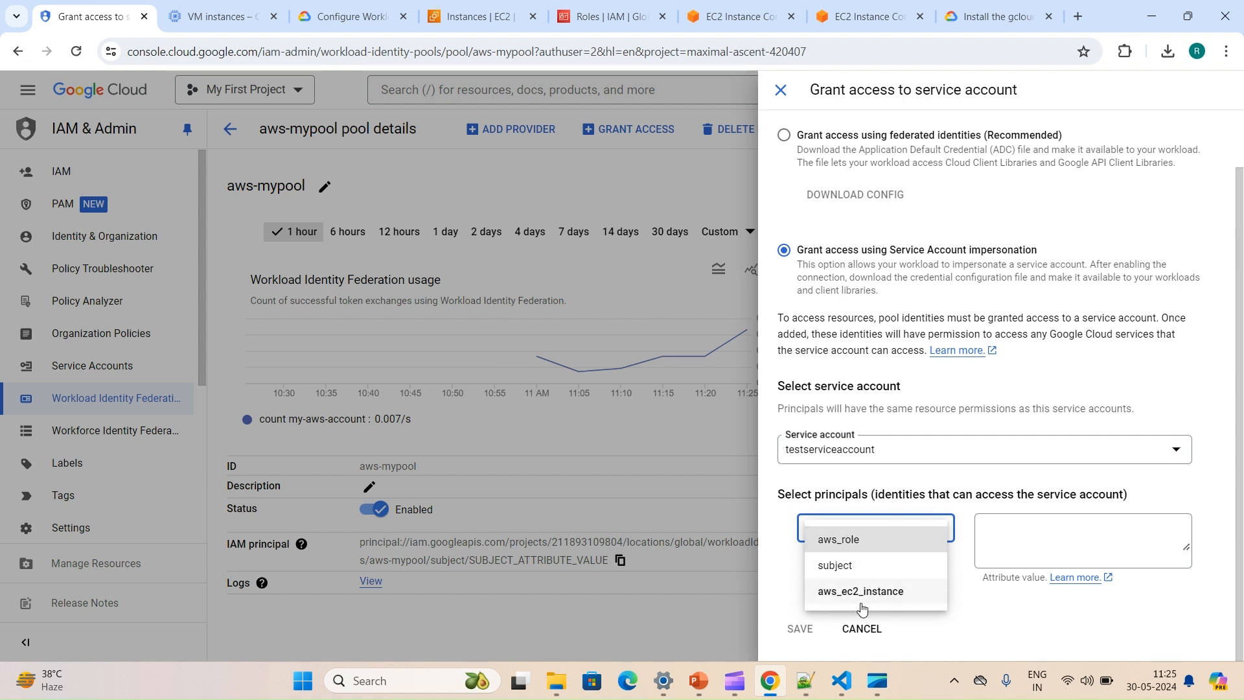
{"action": "left_click", "coordinate": [851, 544]}
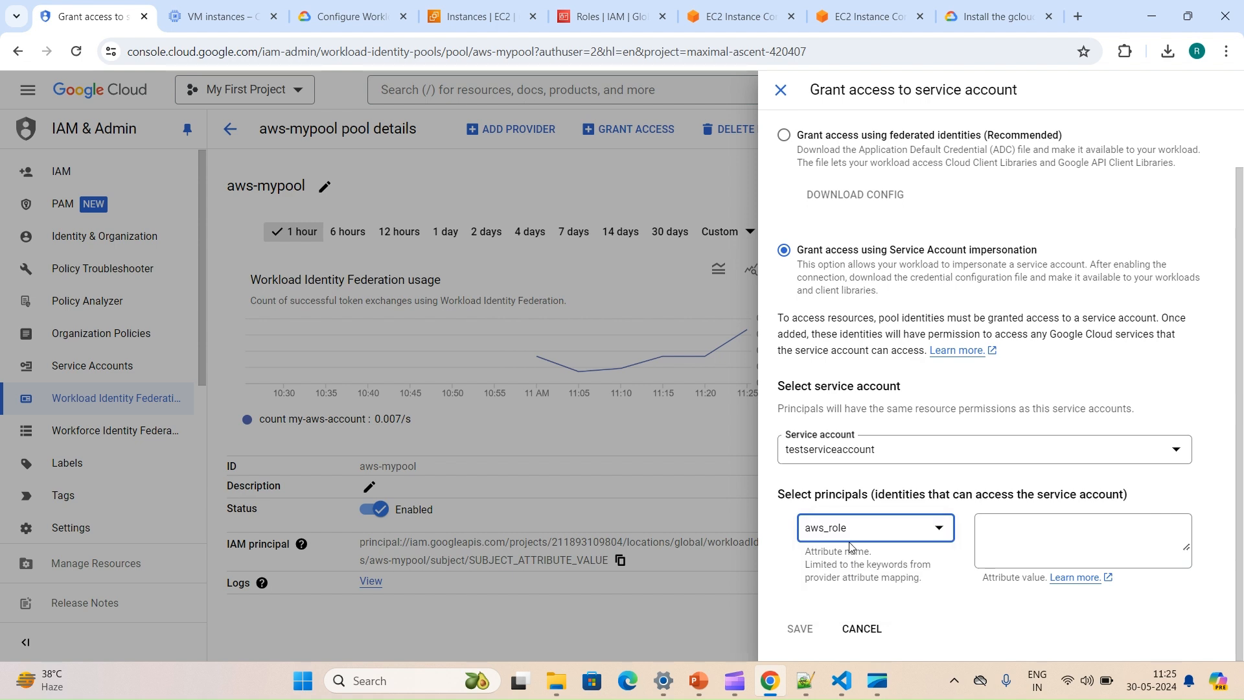
{"action": "left_click", "coordinate": [1057, 523]}
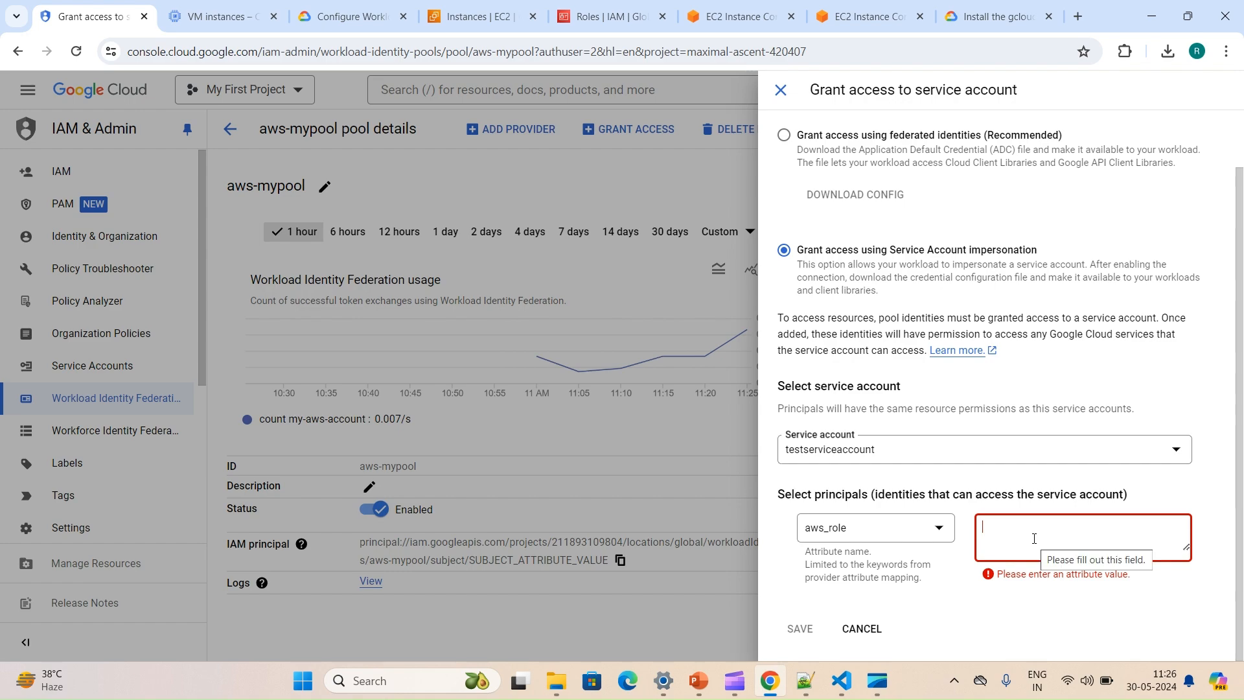
- Copy the sample assumed-role ARN for ec2-my-role from the attribute mapping documentation and paste it as the aws_role attribute value
{"action": "left_click", "coordinate": [379, 19]}
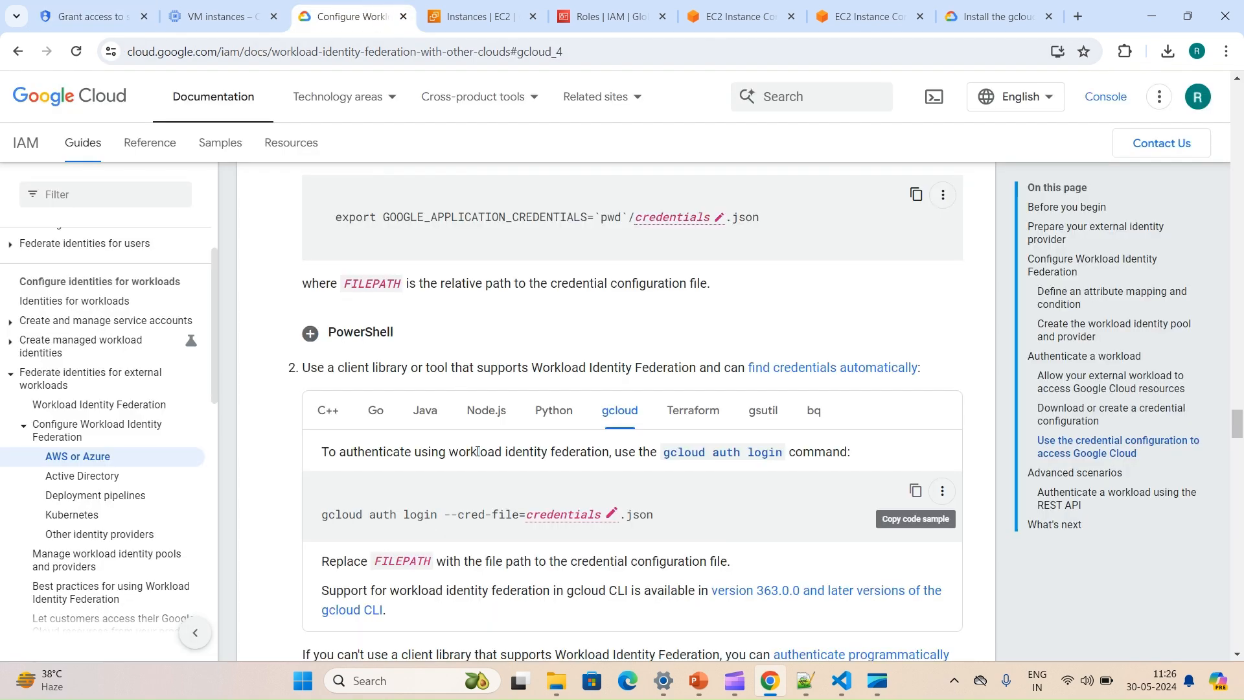
{"action": "scroll", "coordinate": [477, 451], "scroll_direction": "up", "scroll_amount": 20}
{"action": "scroll", "coordinate": [477, 456], "scroll_direction": "up", "scroll_amount": 10}
{"action": "scroll", "coordinate": [478, 456], "scroll_direction": "down", "scroll_amount": 6}
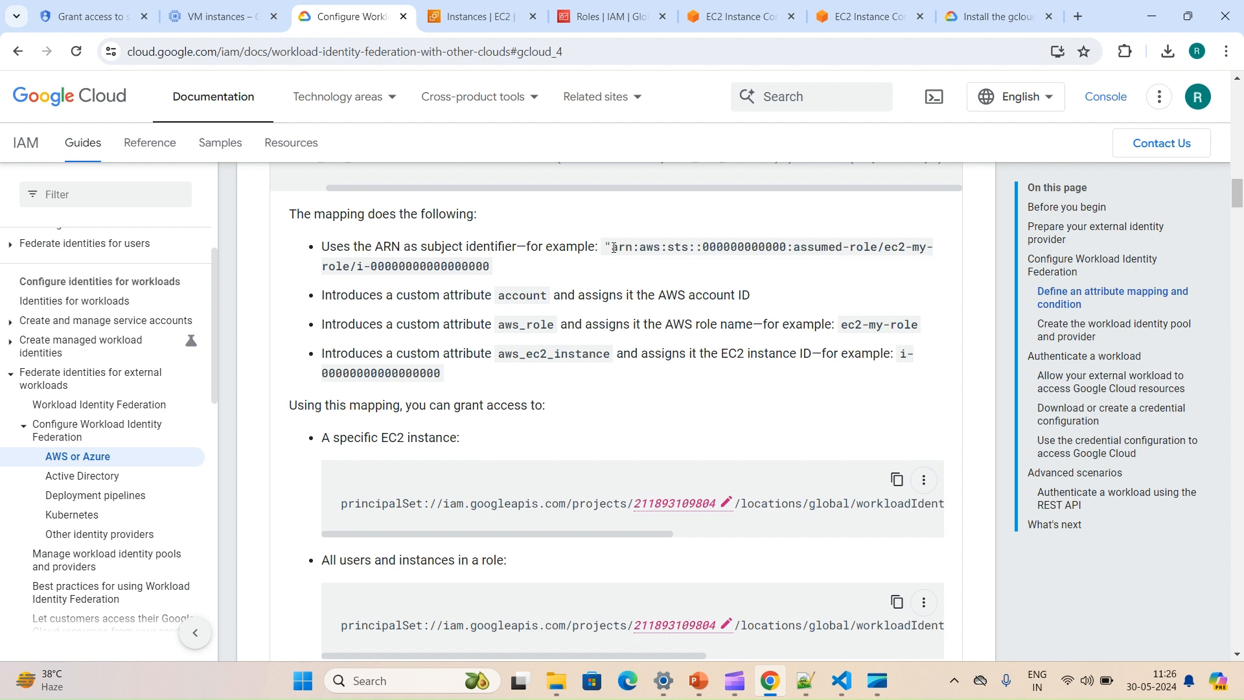
{"action": "left_click_drag", "start_coordinate": [613, 248], "coordinate": [490, 266]}
{"action": "key", "text": "ctrl+c"}
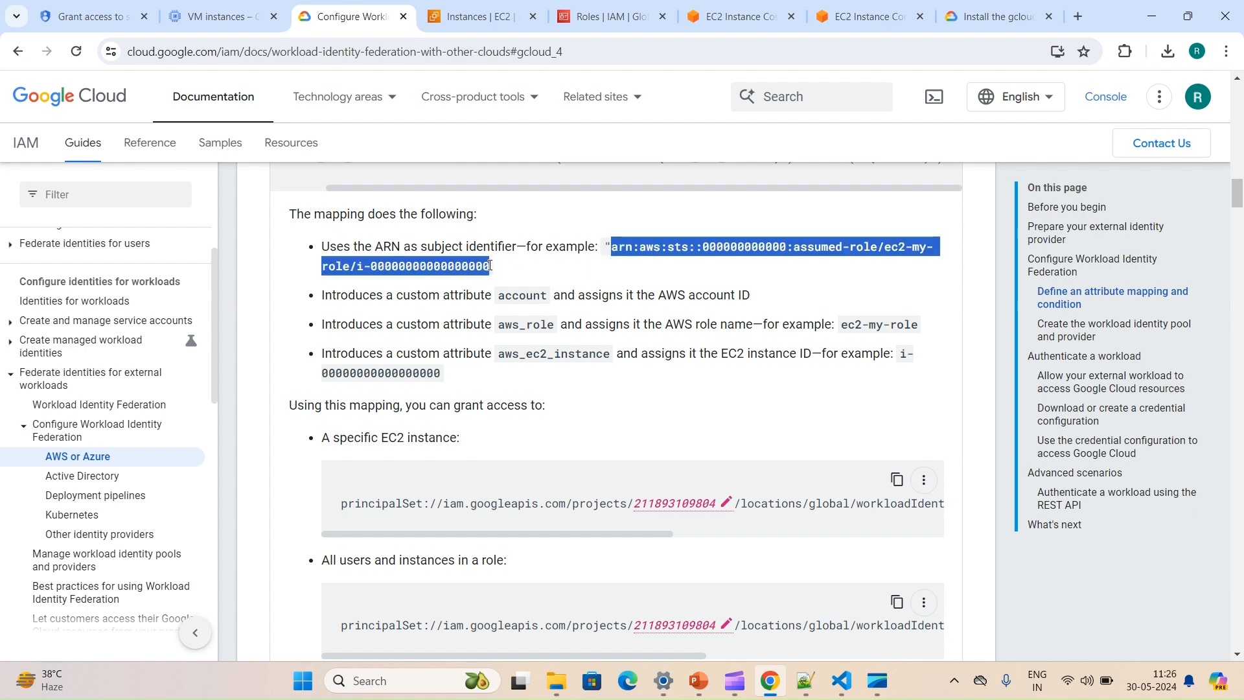
{"action": "left_click", "coordinate": [214, 16]}
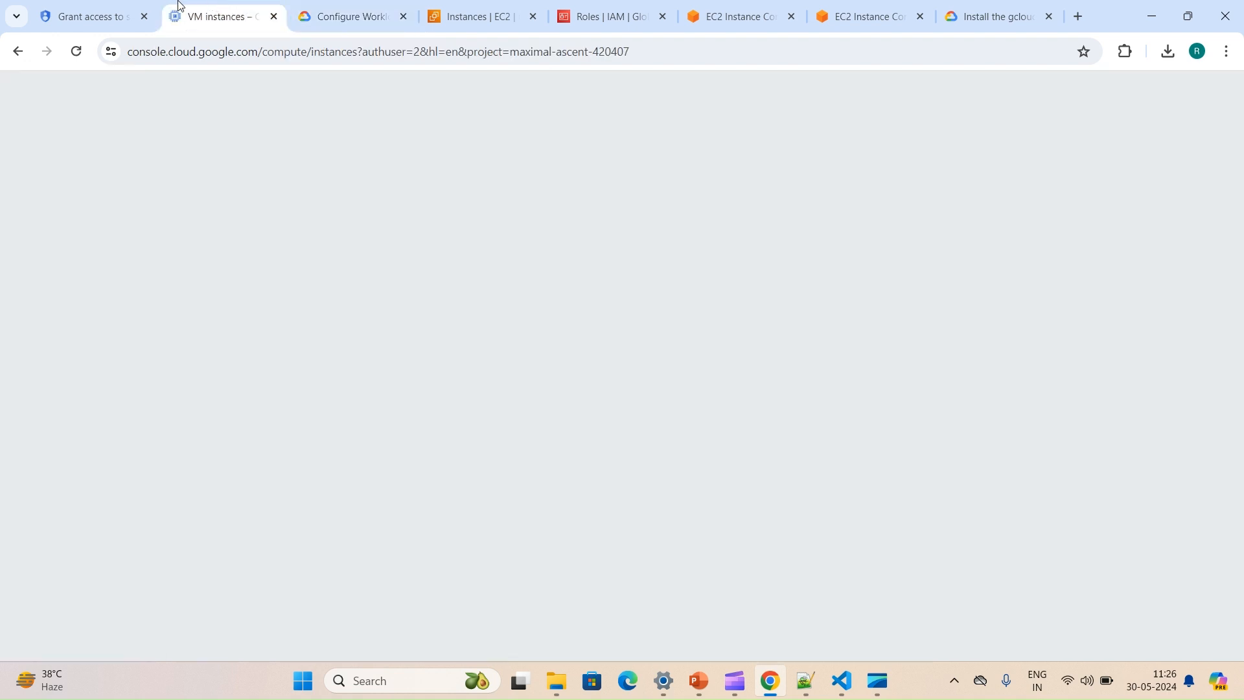
{"action": "left_click", "coordinate": [111, 5]}
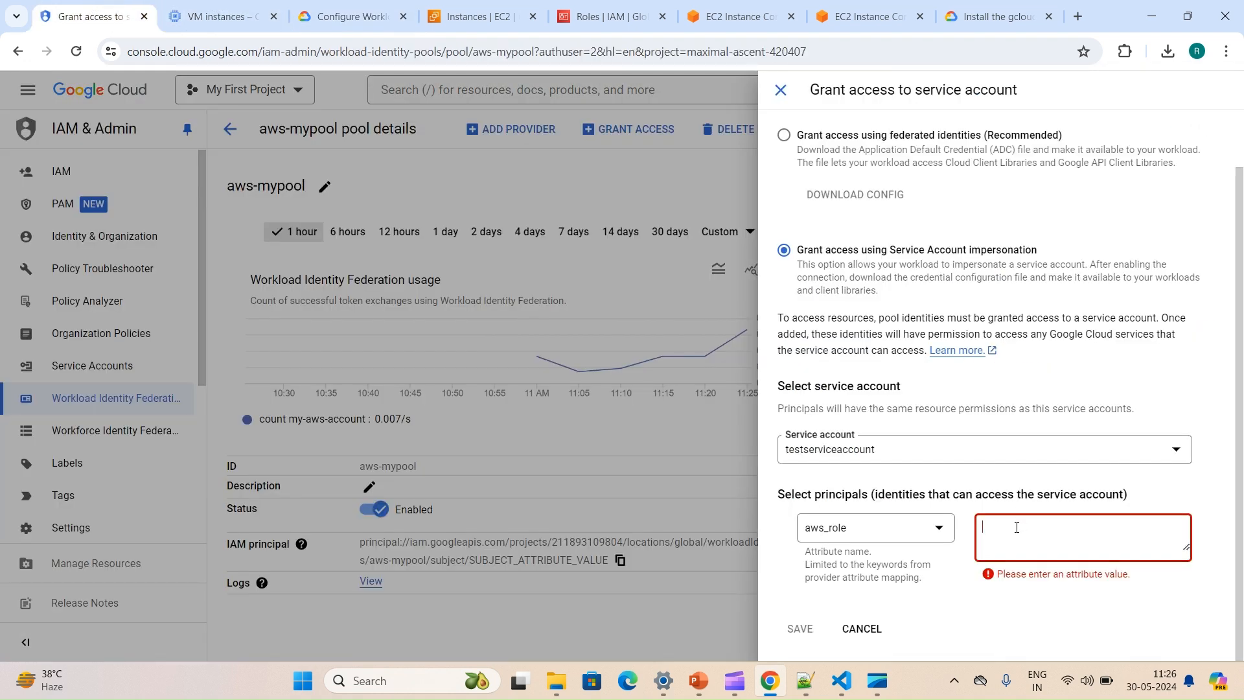
{"action": "key", "text": "ctrl+v"}
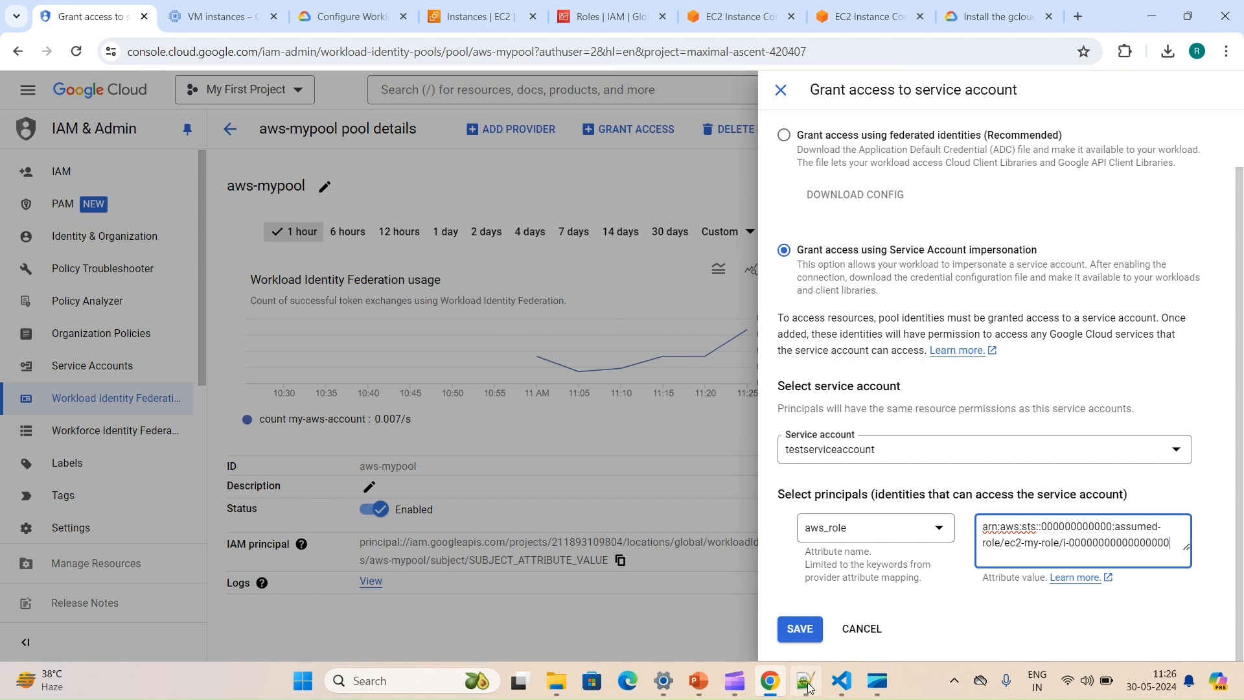
- Copy the AWS account ID from the AWS console and replace the all-zero account ID in the attribute value's ARN with it
{"action": "left_click", "coordinate": [867, 16]}
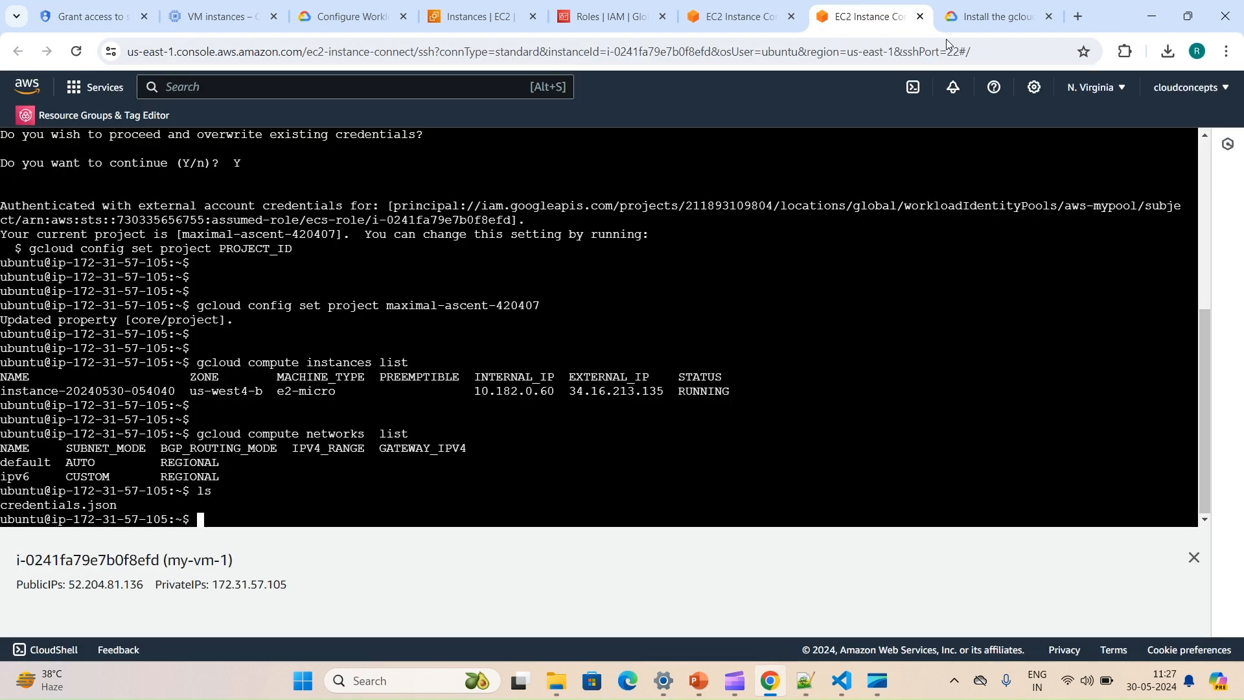
{"action": "left_click", "coordinate": [1167, 91]}
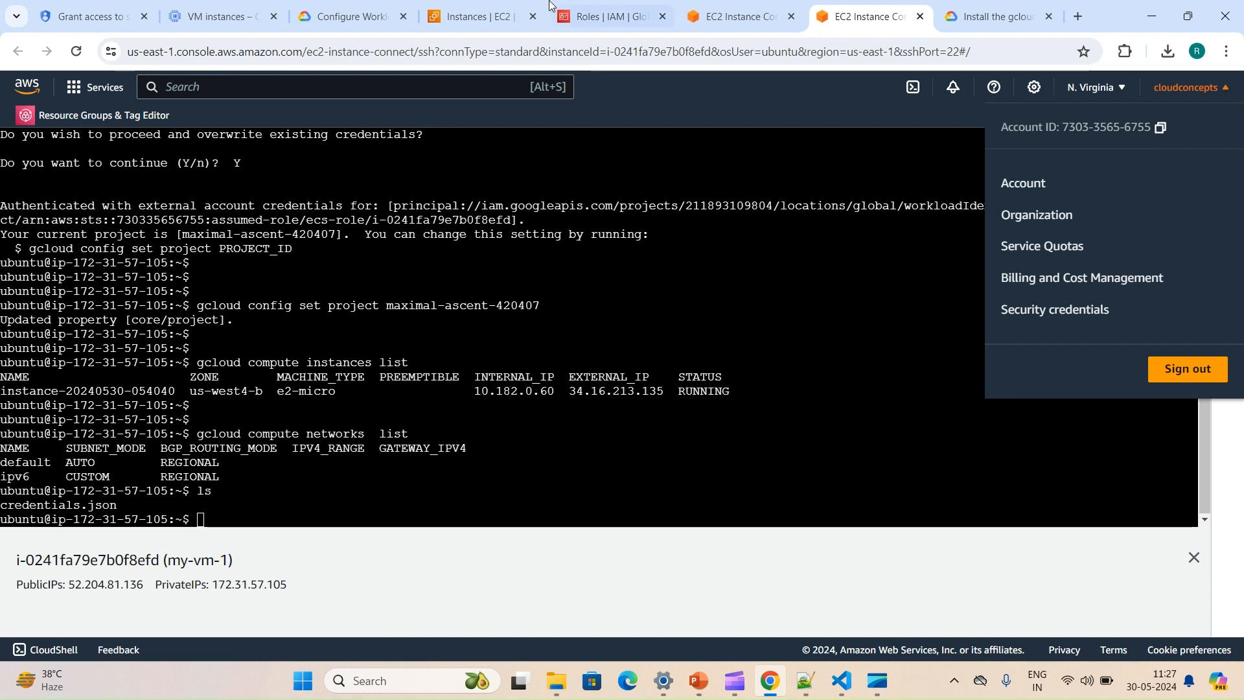
{"action": "left_click", "coordinate": [216, 19]}
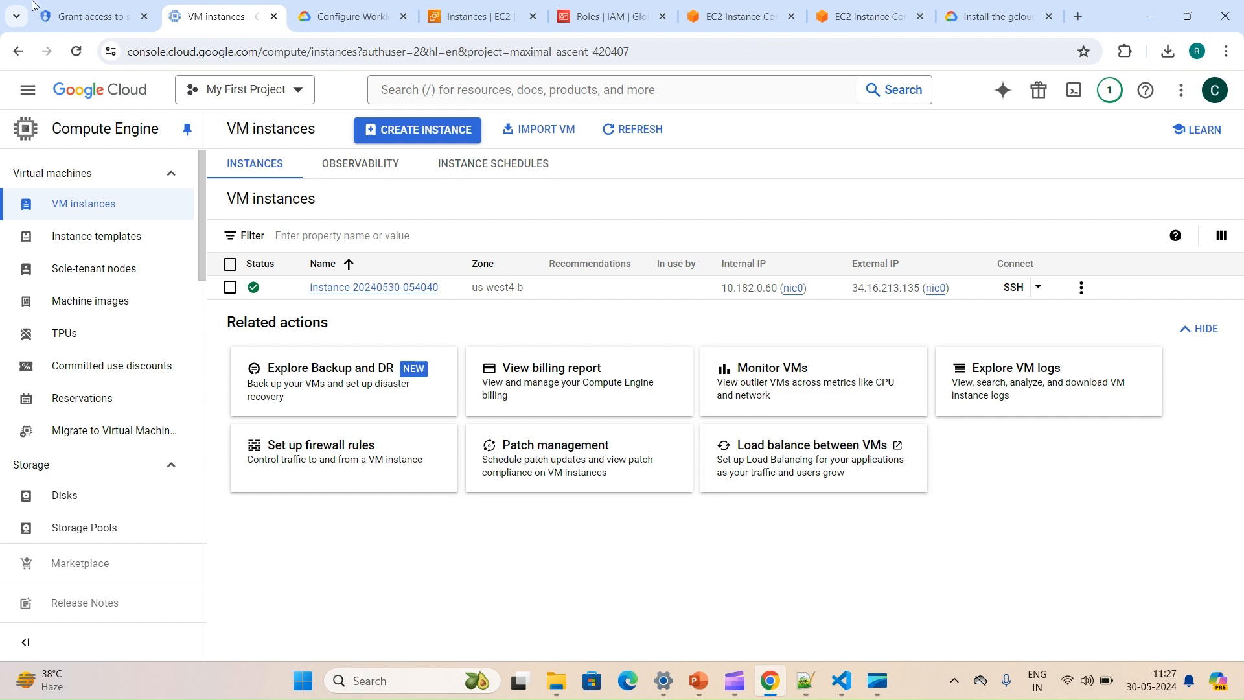
{"action": "left_click", "coordinate": [82, 7]}
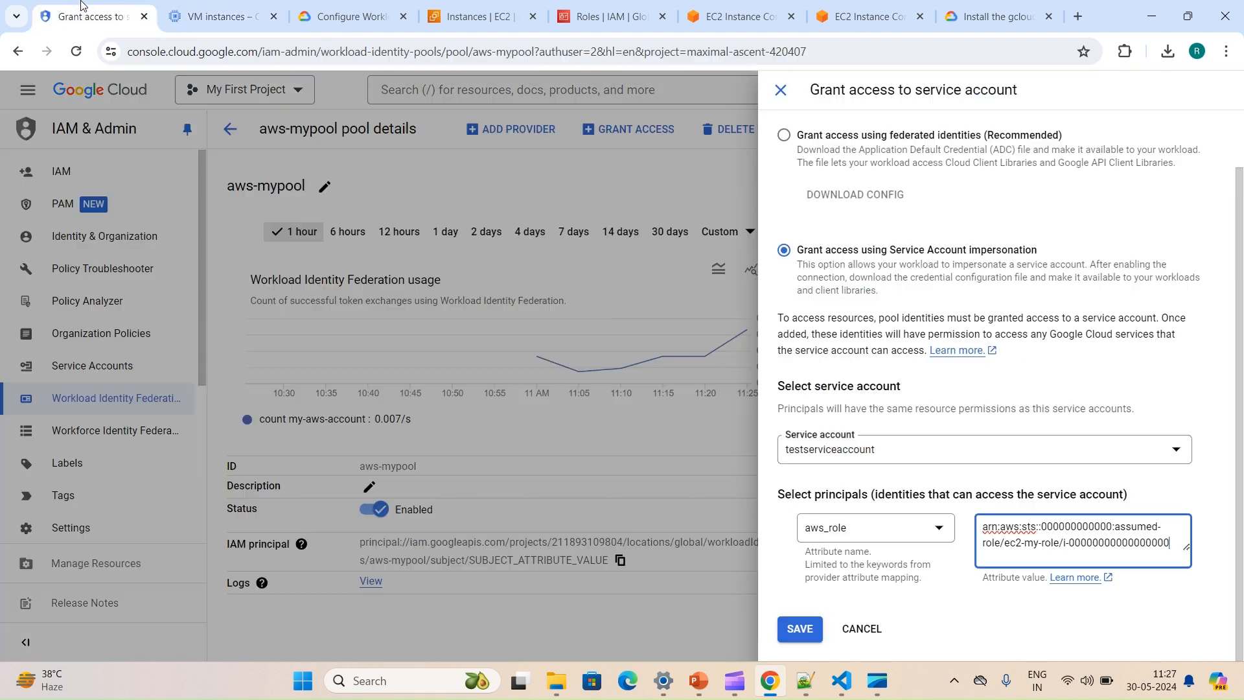
{"action": "double_click", "coordinate": [1066, 525]}
{"action": "key", "text": "ctrl+v"}
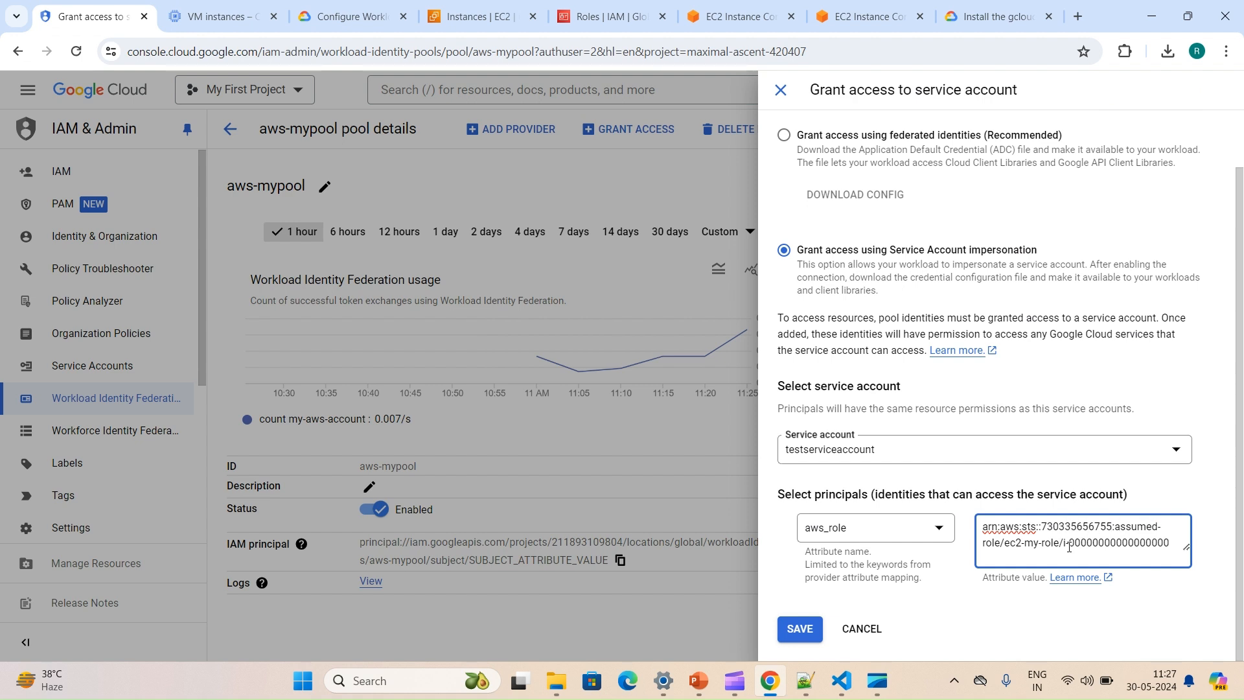
- Delete the sample instance ID and the trailing part of the sample role name from the attribute value's ARN
{"action": "left_click_drag", "start_coordinate": [1065, 545], "coordinate": [1186, 543]}
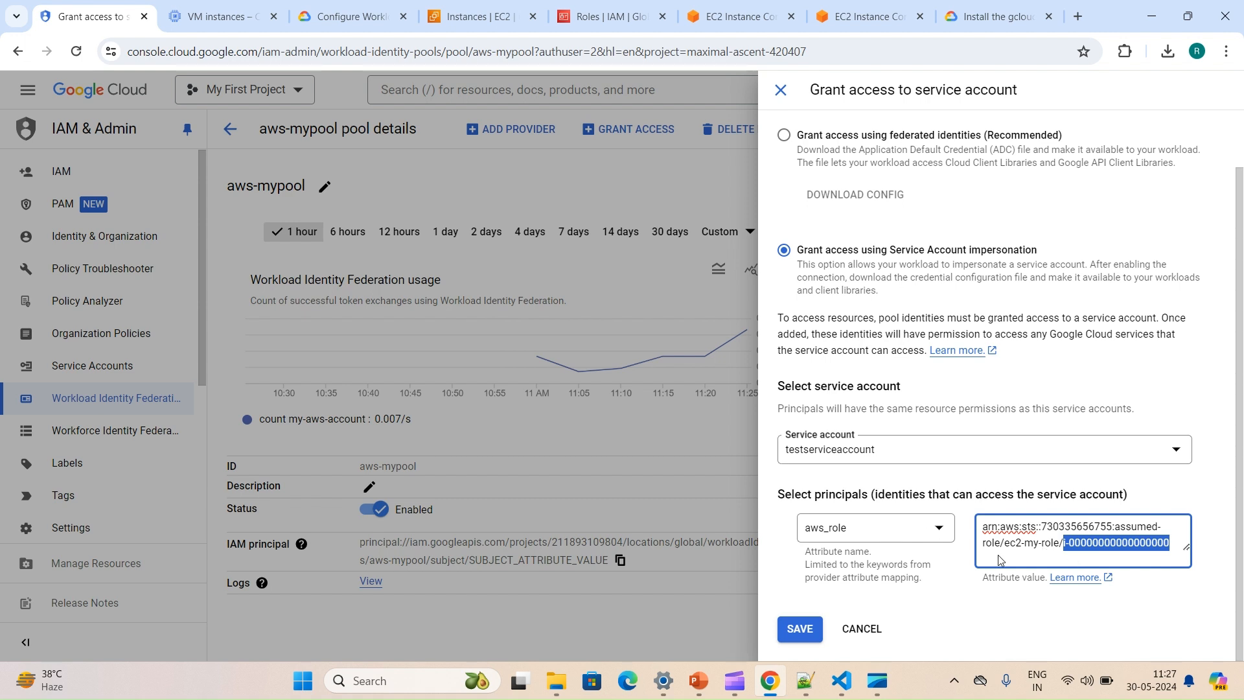
{"action": "key", "text": "BackSpace"}
{"action": "key", "text": "BackSpace"}
{"action": "key", "text": "BackSpace"}
{"action": "key", "text": "BackSpace"}
{"action": "key", "text": "BackSpace"}
{"action": "key", "text": "BackSpace"}
{"action": "key", "text": "BackSpace"}
{"action": "key", "text": "BackSpace"}
{"action": "key", "text": "BackSpace"}
{"action": "key", "text": "BackSpace"}
{"action": "key", "text": "BackSpace"}
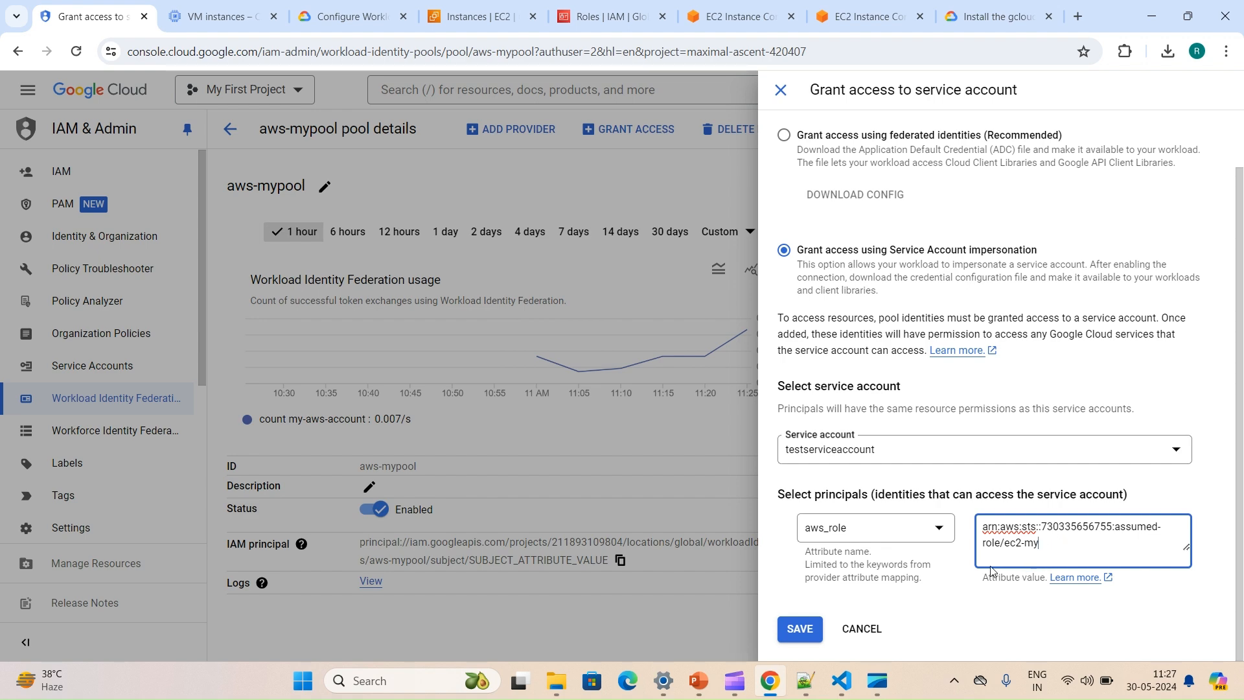
- Look up my-vm-2's IAM role in the EC2 console, end the attribute value's ARN with ecs-role and save the access grant
{"action": "left_click", "coordinate": [739, 16]}
{"action": "left_click", "coordinate": [492, 16]}
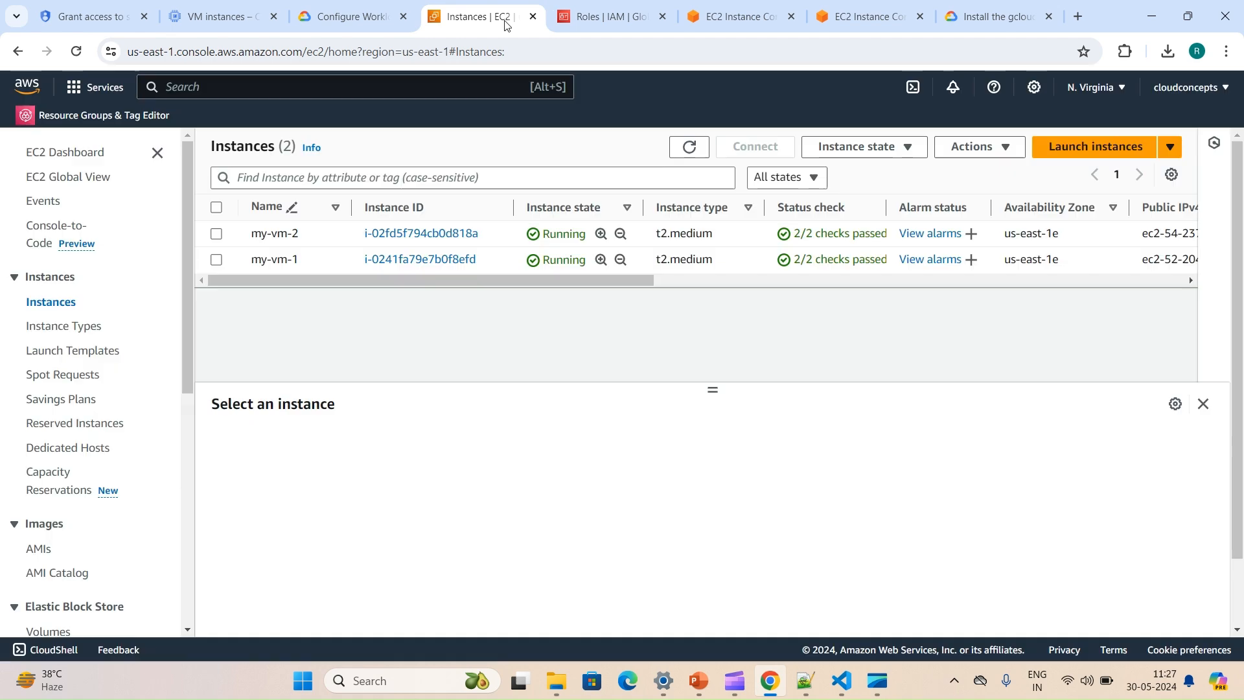
{"action": "left_click", "coordinate": [217, 233]}
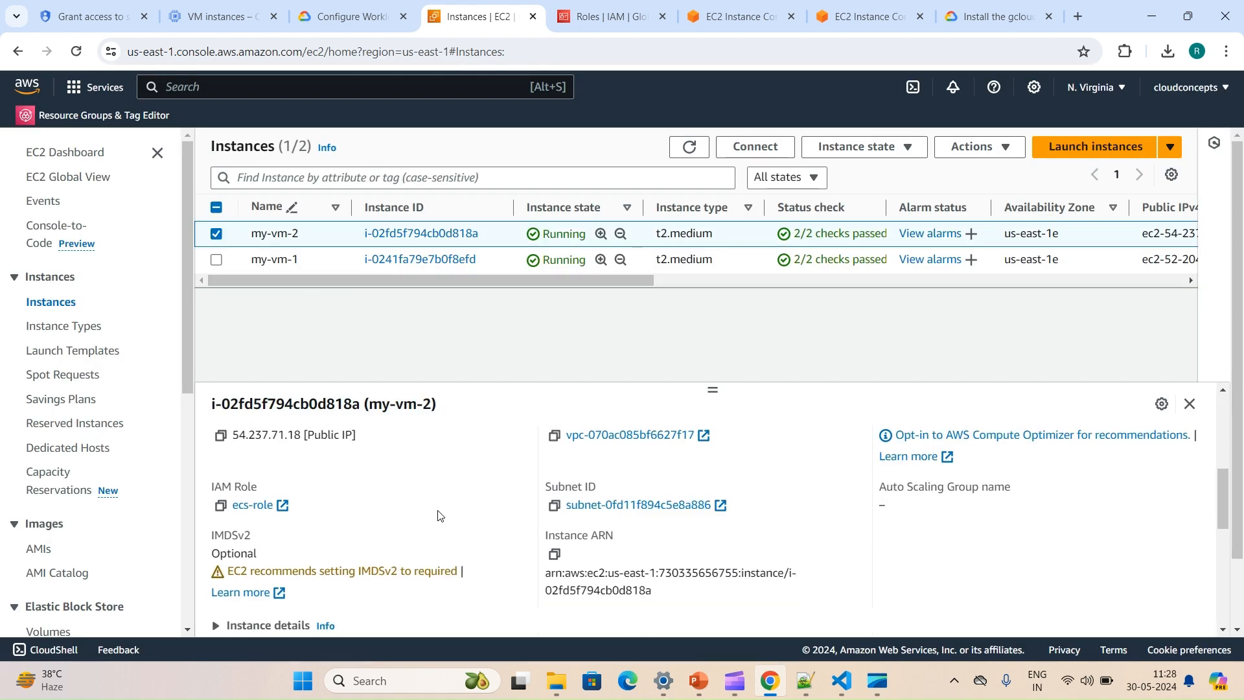
{"action": "scroll", "coordinate": [388, 512], "scroll_direction": "down", "scroll_amount": 1}
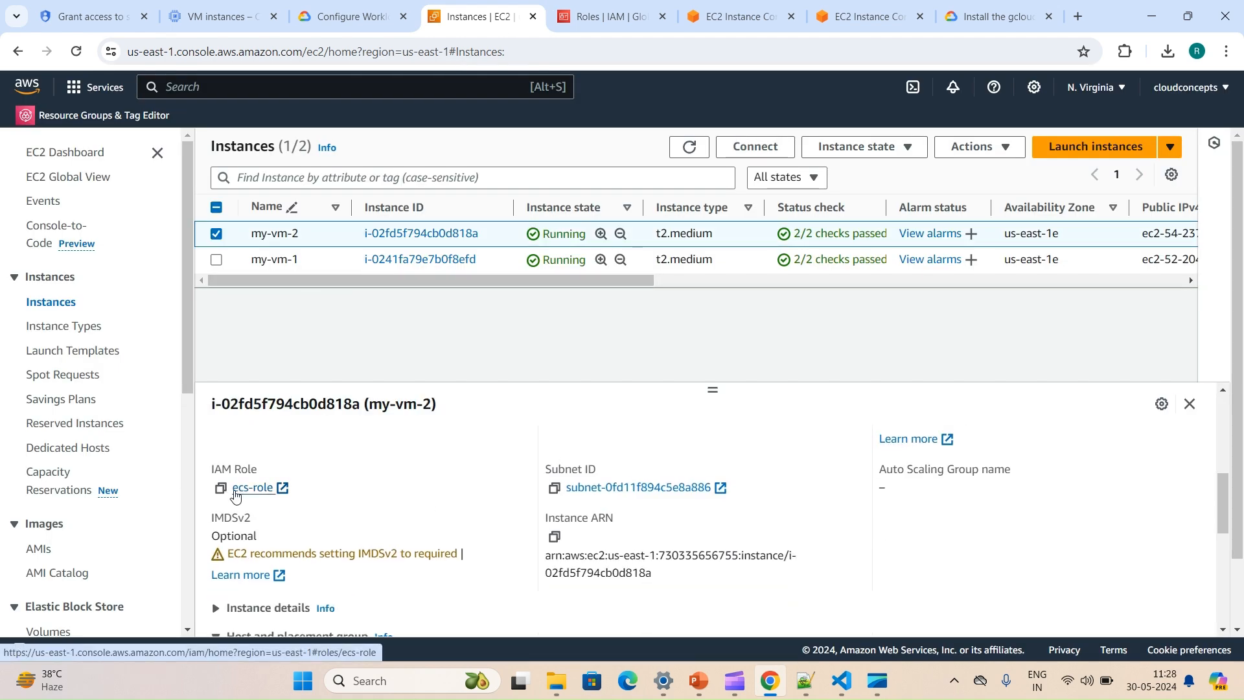
{"action": "left_click", "coordinate": [77, 5]}
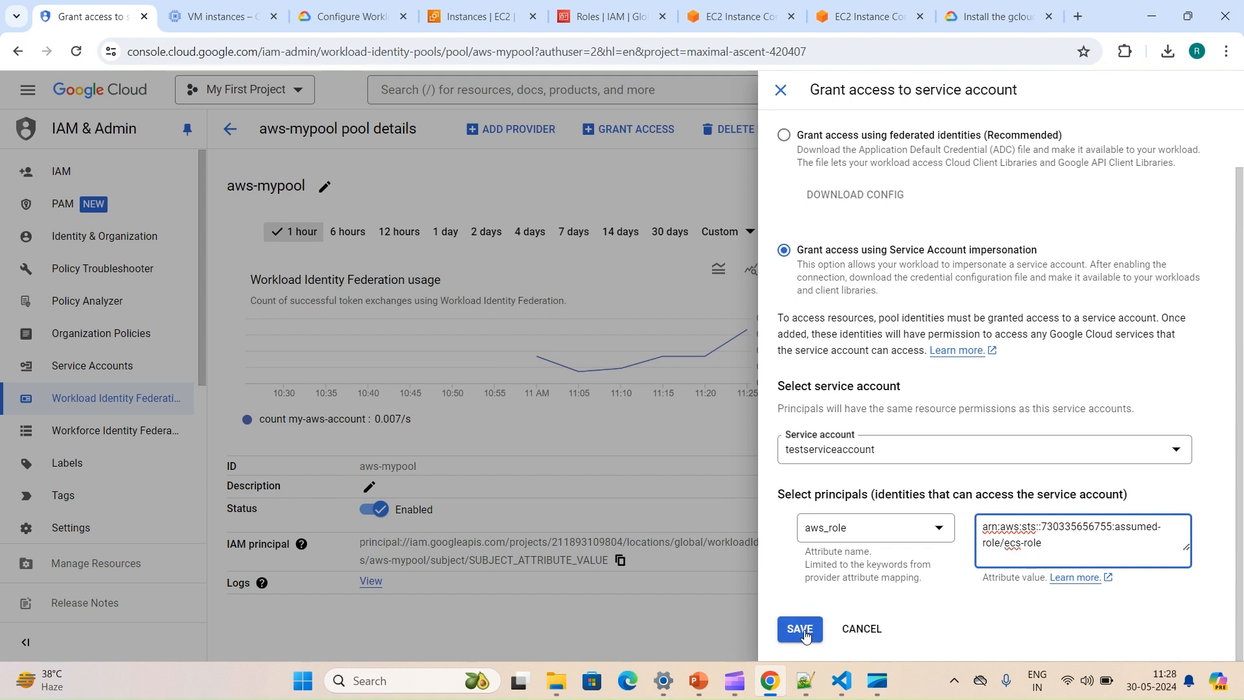
{"action": "left_click", "coordinate": [806, 634]}
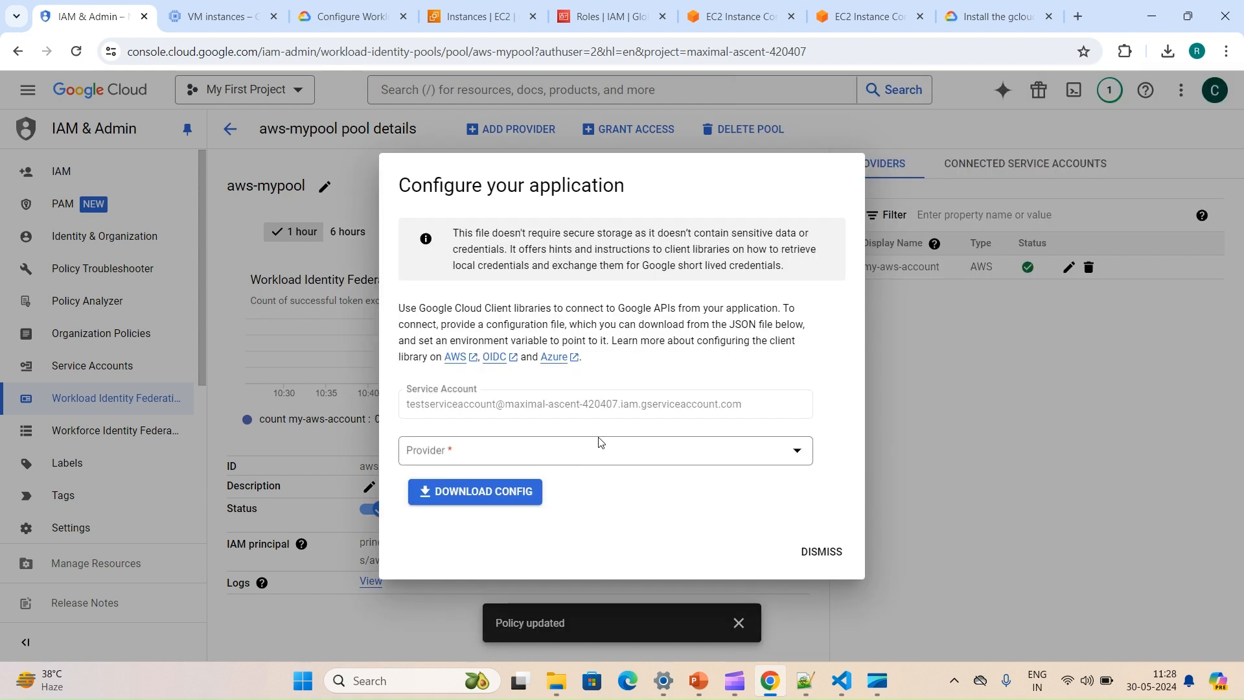
- Choose my-aws-account as the provider for testserviceaccount and download the client library configuration file
{"action": "left_click", "coordinate": [583, 440]}
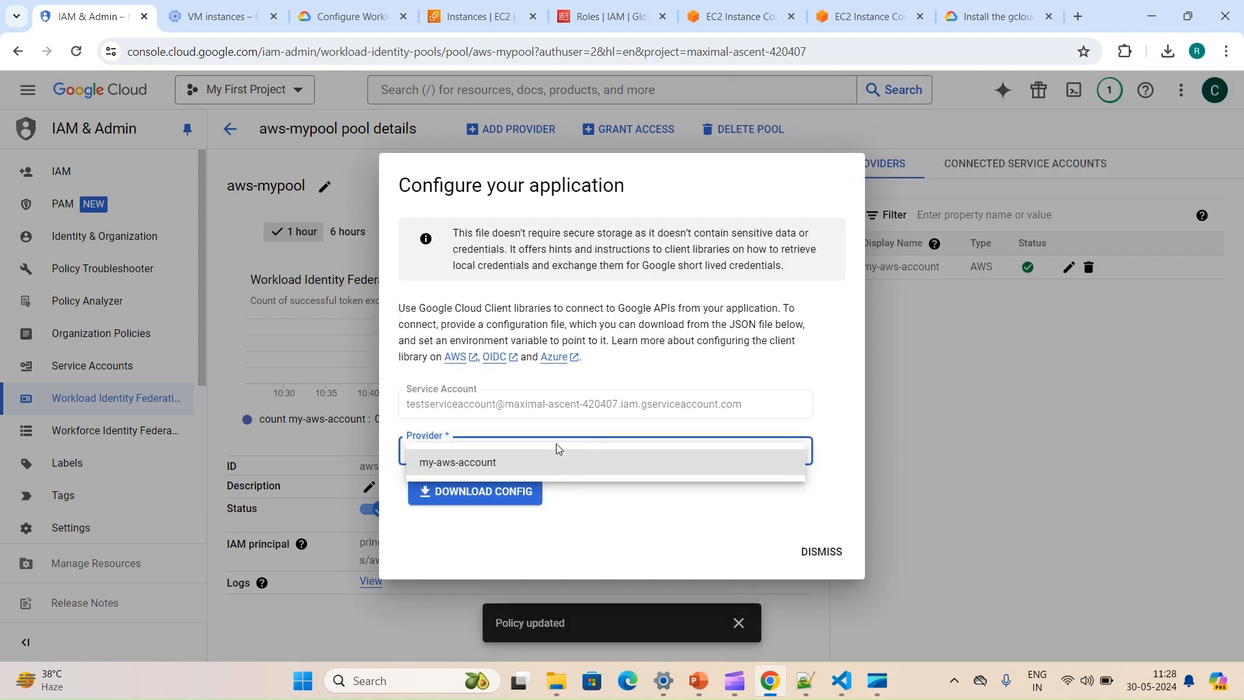
{"action": "left_click", "coordinate": [457, 468]}
{"action": "left_click", "coordinate": [462, 497]}
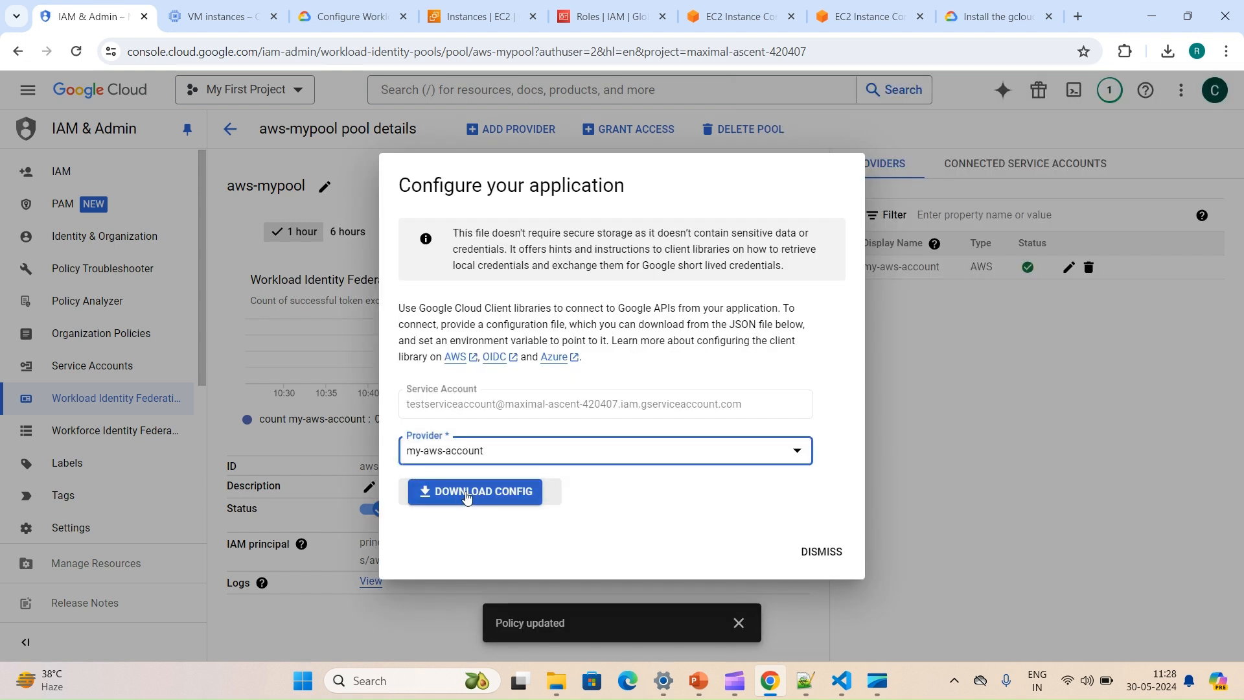
{"action": "left_click", "coordinate": [511, 504]}
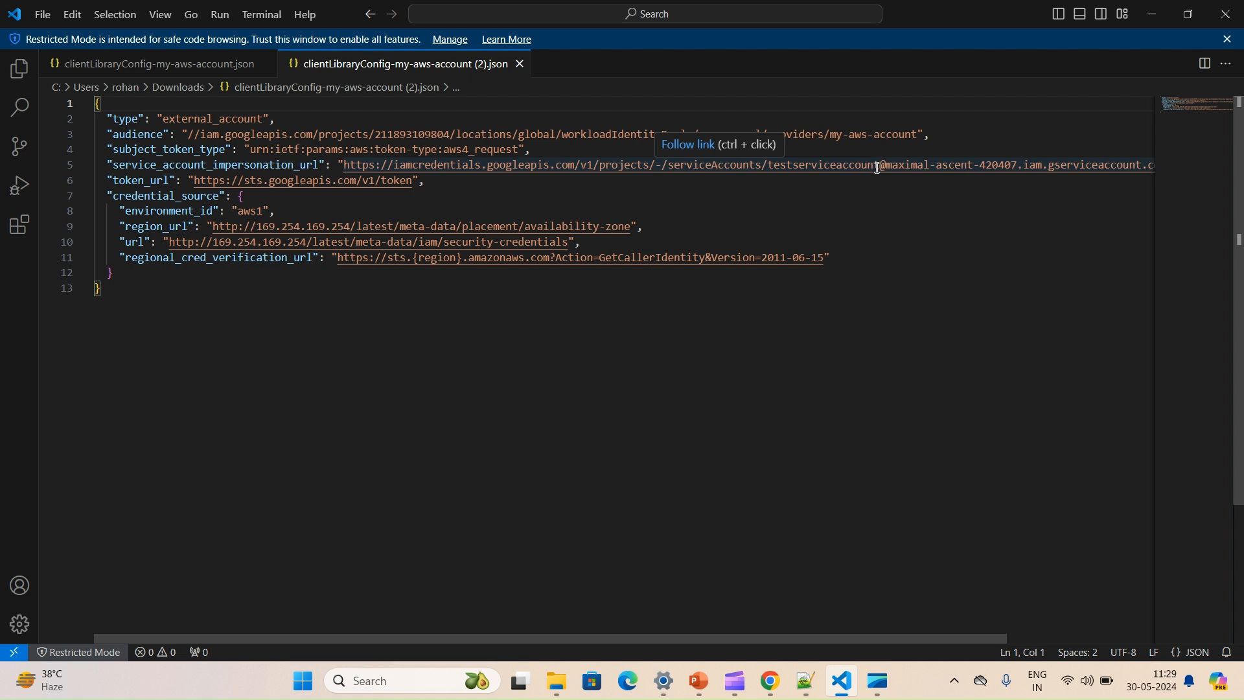
- In VS Code, compare the earlier configuration with clientLibraryConfig-my-aws-account (2).json and copy the entire contents of the latter
{"action": "left_click", "coordinate": [172, 65]}
{"action": "key", "text": "ctrl+a"}
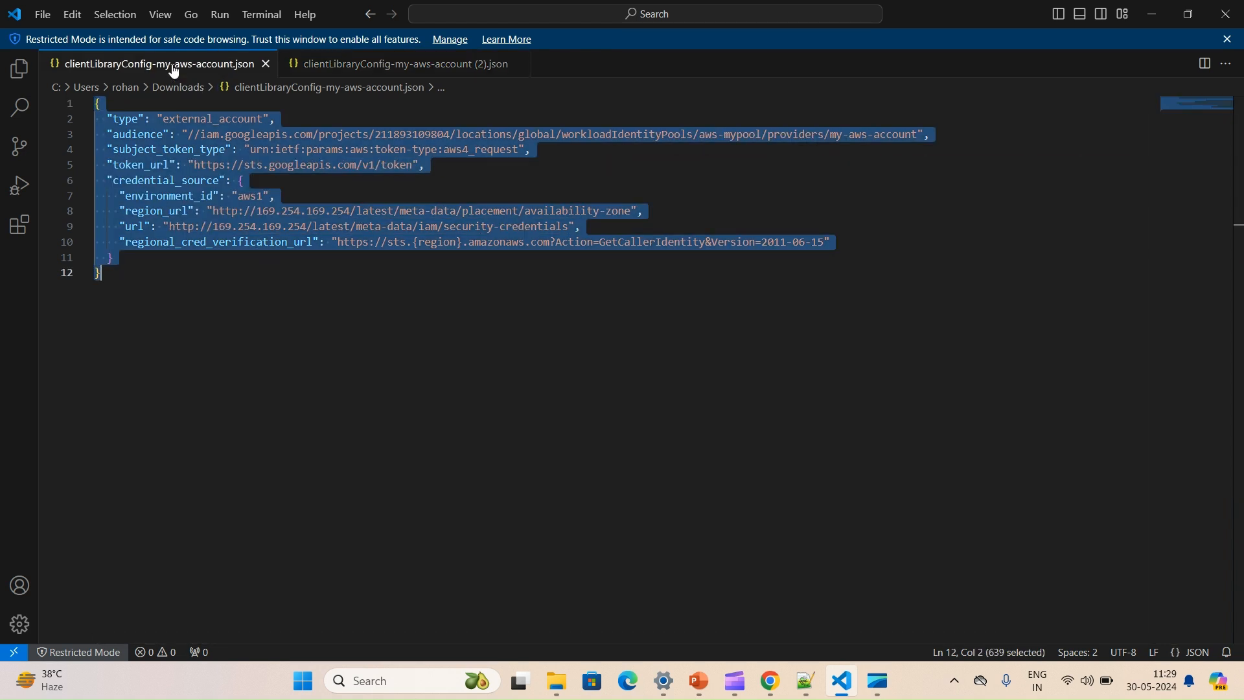
{"action": "left_click", "coordinate": [417, 347]}
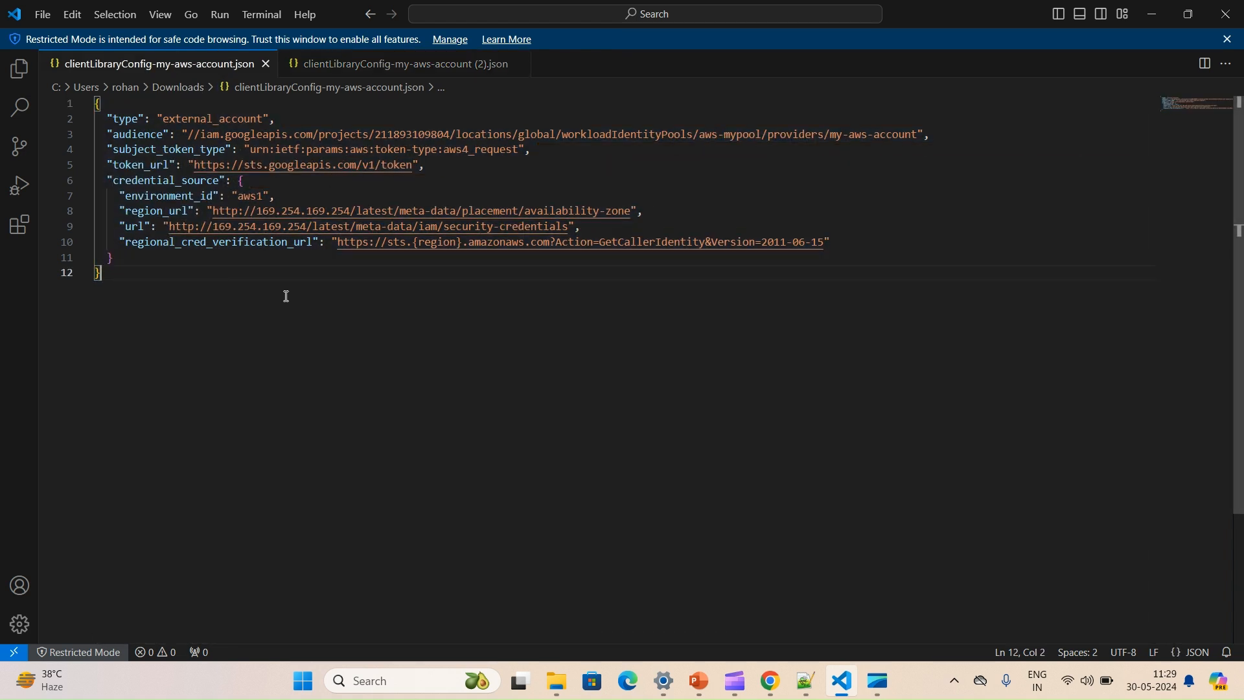
{"action": "left_click", "coordinate": [328, 68]}
{"action": "left_click_drag", "start_coordinate": [233, 308], "coordinate": [83, 105]}
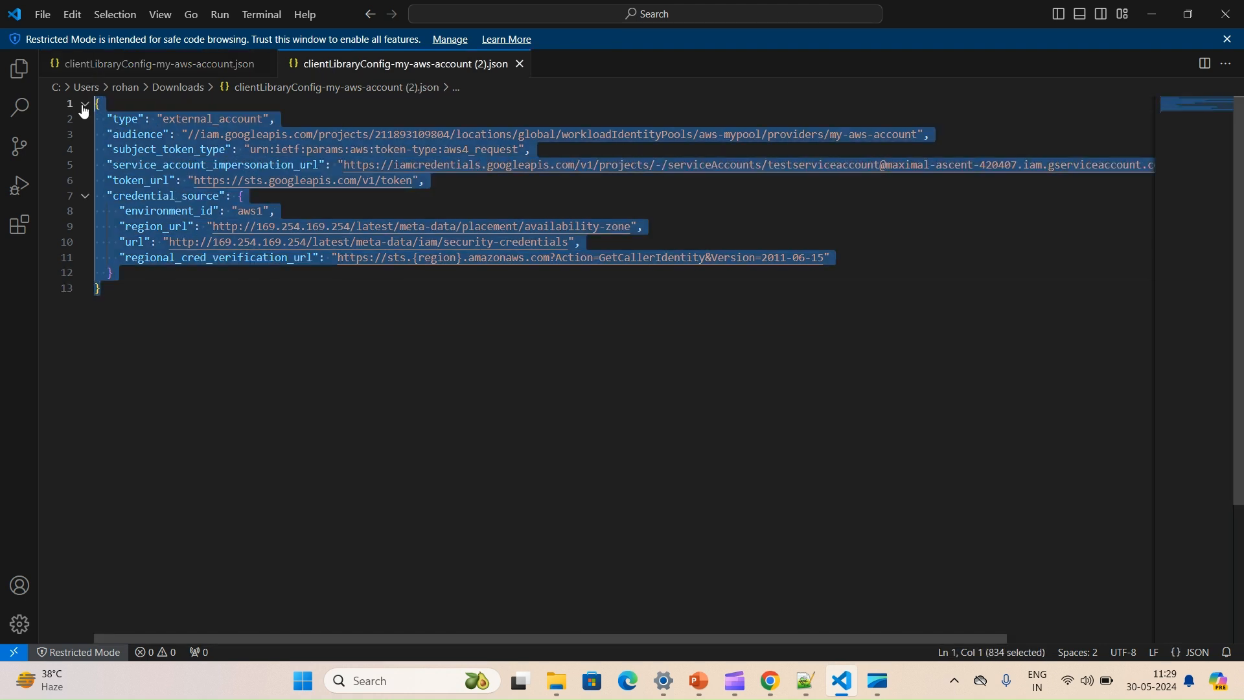
{"action": "left_click", "coordinate": [552, 422]}
- In my-vm-2's browser terminal, recreate credentials.json in vi with the copied impersonation configuration and save it
{"action": "left_click", "coordinate": [771, 681]}
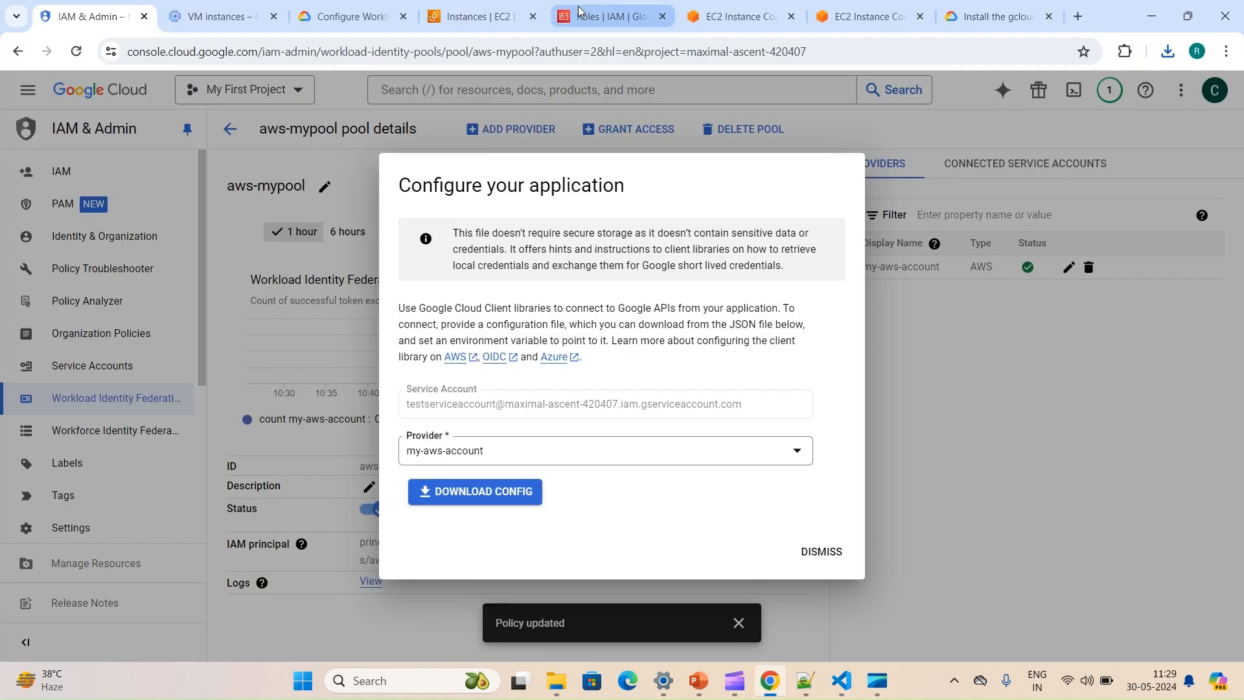
{"action": "left_click", "coordinate": [708, 14]}
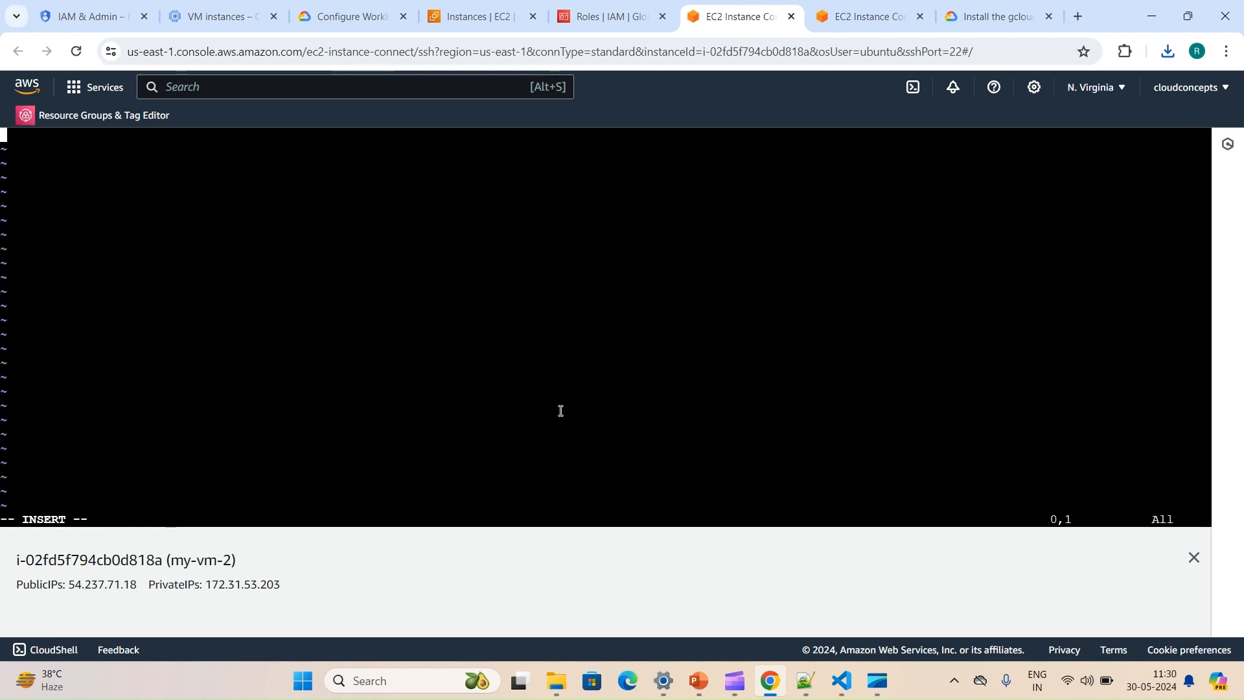
{"action": "right_click", "coordinate": [561, 410]}
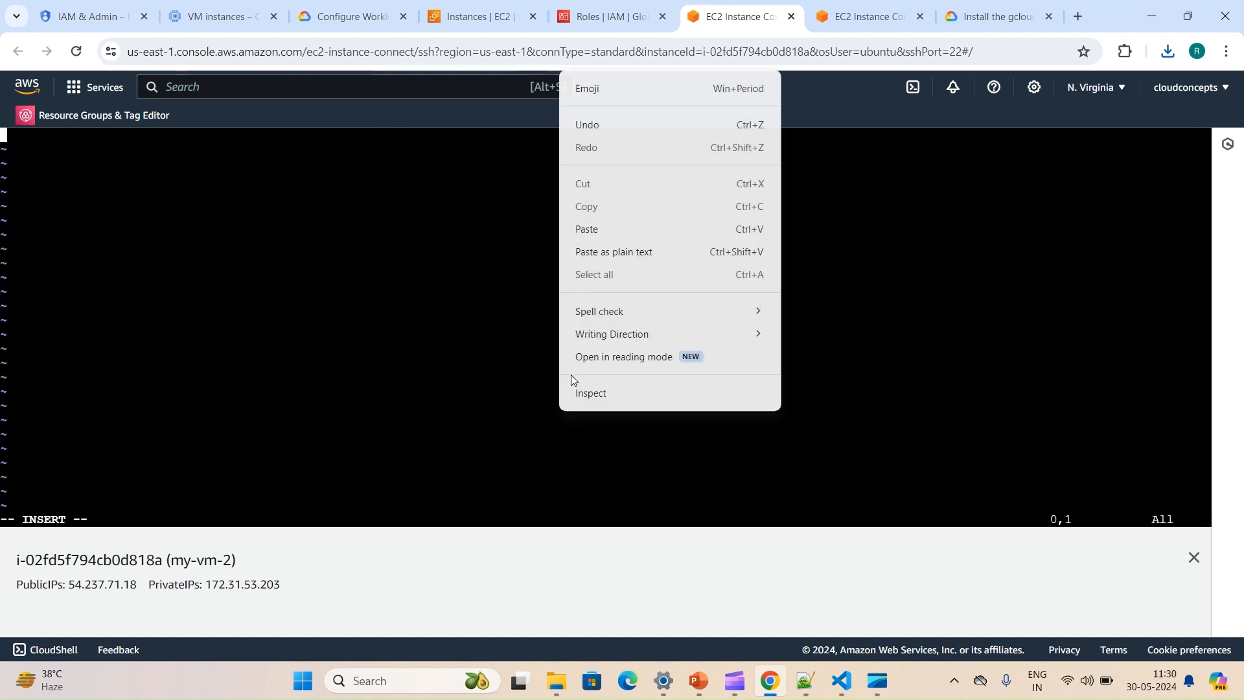
{"action": "left_click", "coordinate": [595, 229]}
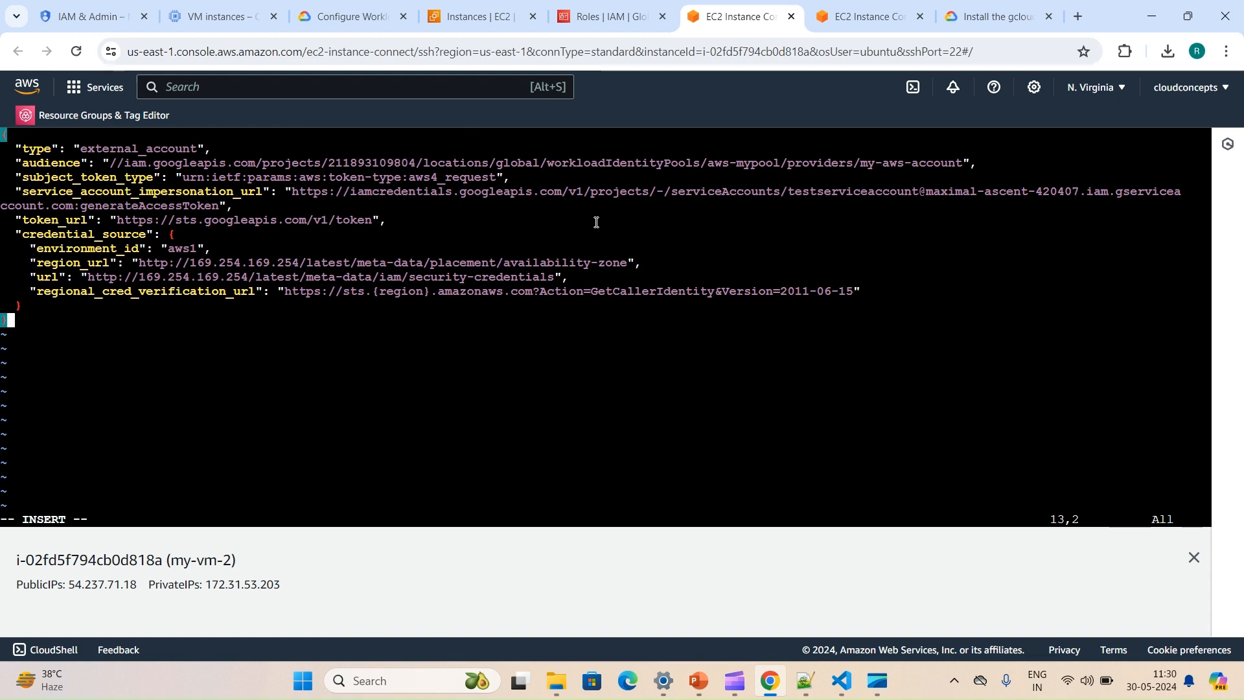
{"action": "key", "text": "Escape"}
{"action": "type", "text": ":"}
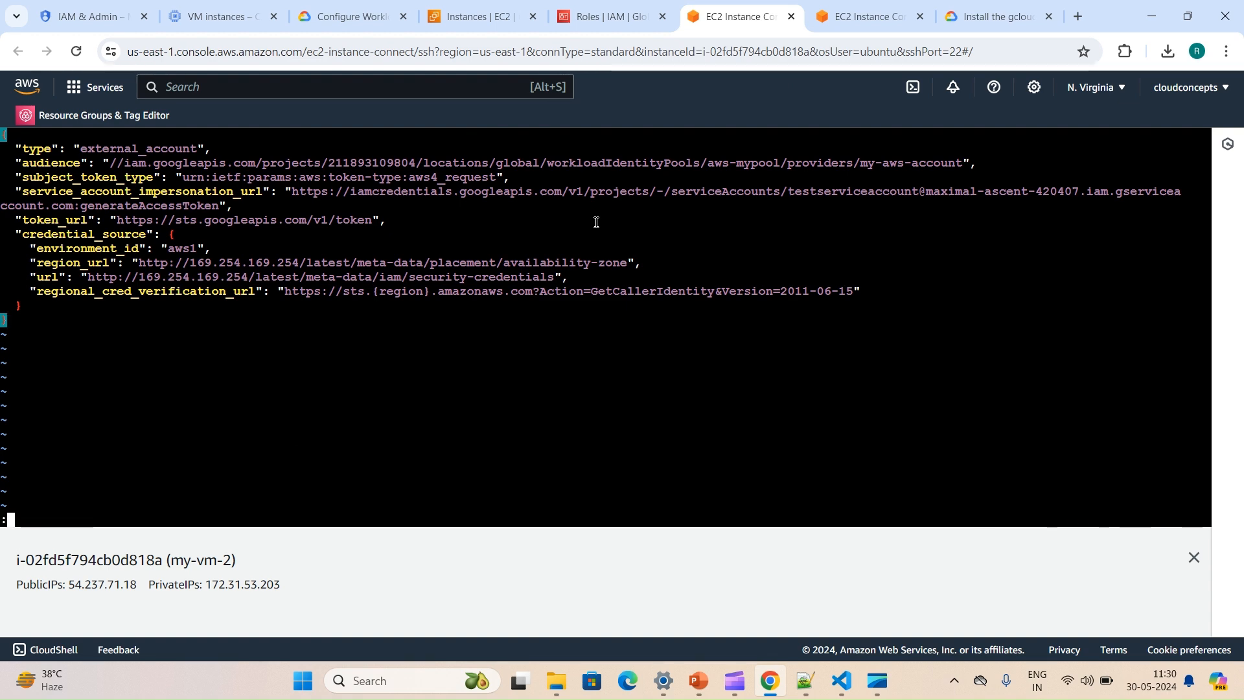
{"action": "type", "text": "wq"}
{"action": "key", "text": "Return"}
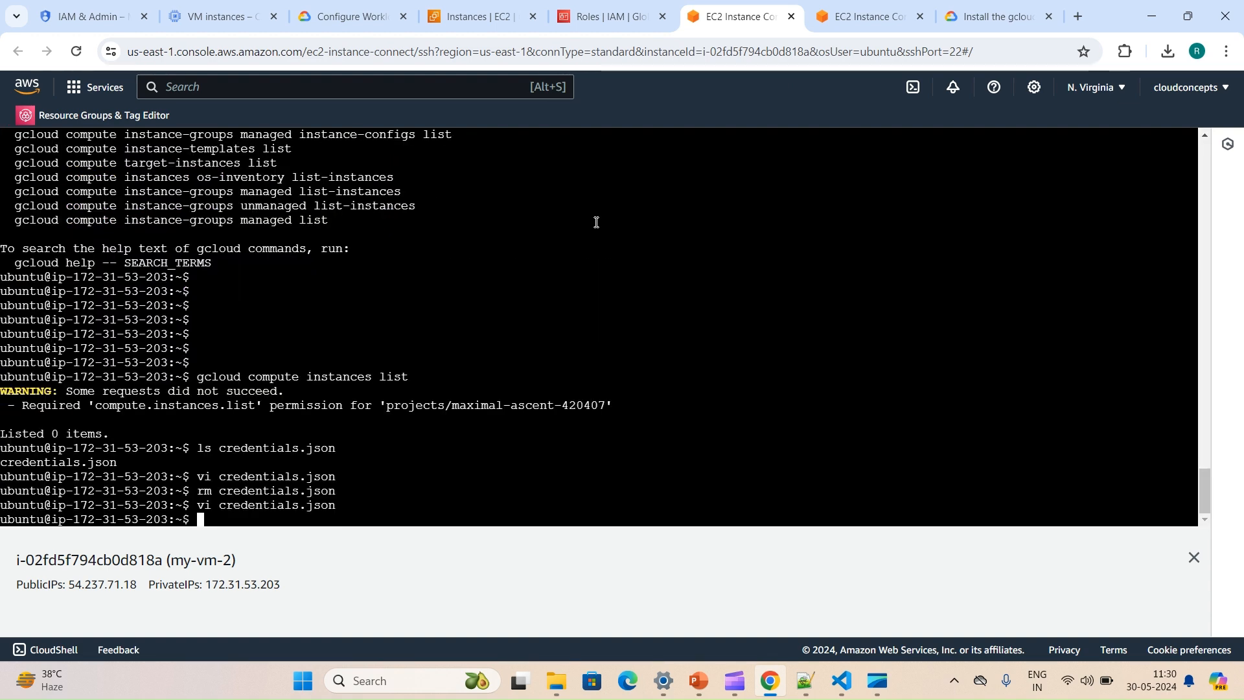
- Examine the service account impersonation instructions in the Workload Identity Federation documentation for the role the service account needs
{"action": "left_click", "coordinate": [332, 5]}
{"action": "scroll", "coordinate": [385, 374], "scroll_direction": "down", "scroll_amount": 8}
{"action": "scroll", "coordinate": [385, 377], "scroll_direction": "down", "scroll_amount": 10}
{"action": "scroll", "coordinate": [385, 377], "scroll_direction": "up", "scroll_amount": 12}
{"action": "scroll", "coordinate": [385, 377], "scroll_direction": "down", "scroll_amount": 2}
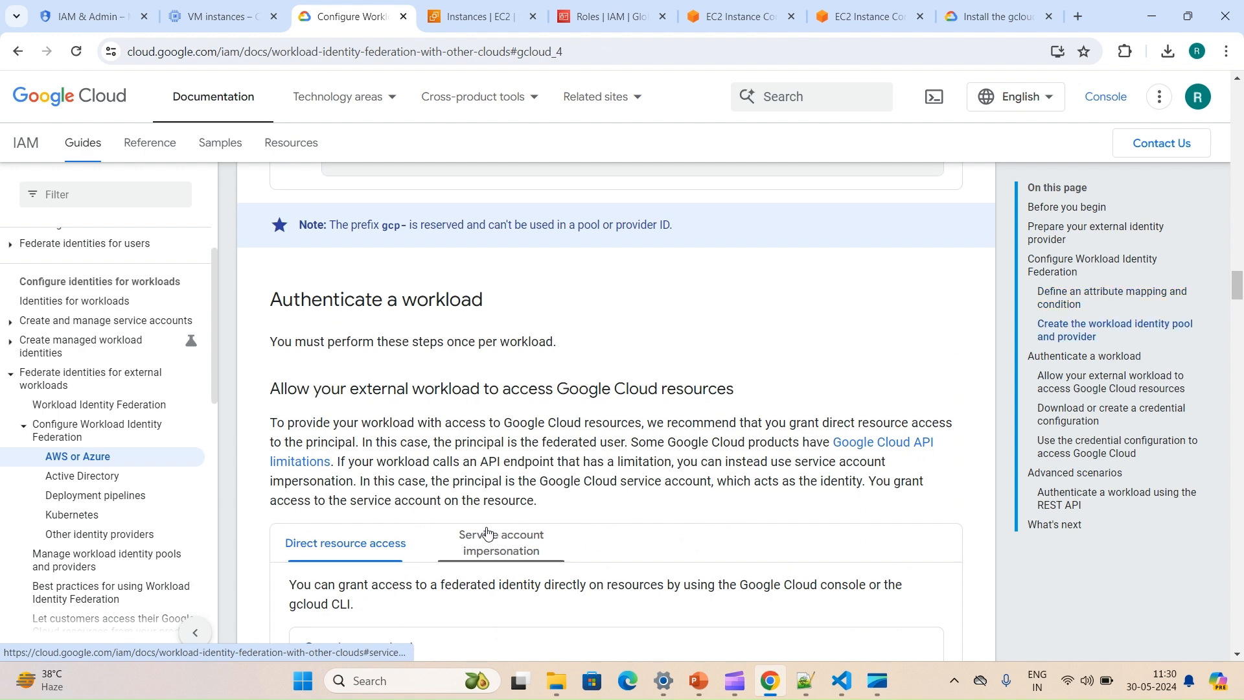
{"action": "scroll", "coordinate": [496, 530], "scroll_direction": "down", "scroll_amount": 2}
{"action": "left_click", "coordinate": [481, 393]}
{"action": "scroll", "coordinate": [491, 493], "scroll_direction": "down", "scroll_amount": 3}
{"action": "scroll", "coordinate": [492, 494], "scroll_direction": "up", "scroll_amount": 2}
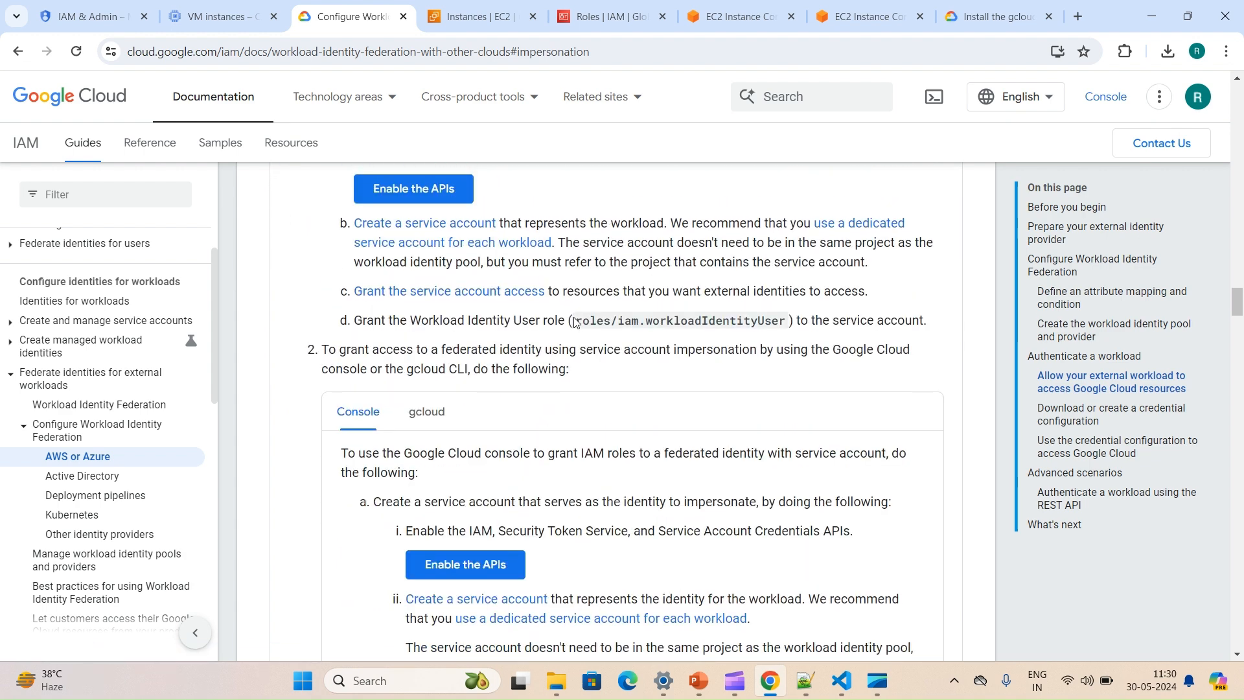
{"action": "left_click_drag", "start_coordinate": [581, 319], "coordinate": [786, 320]}
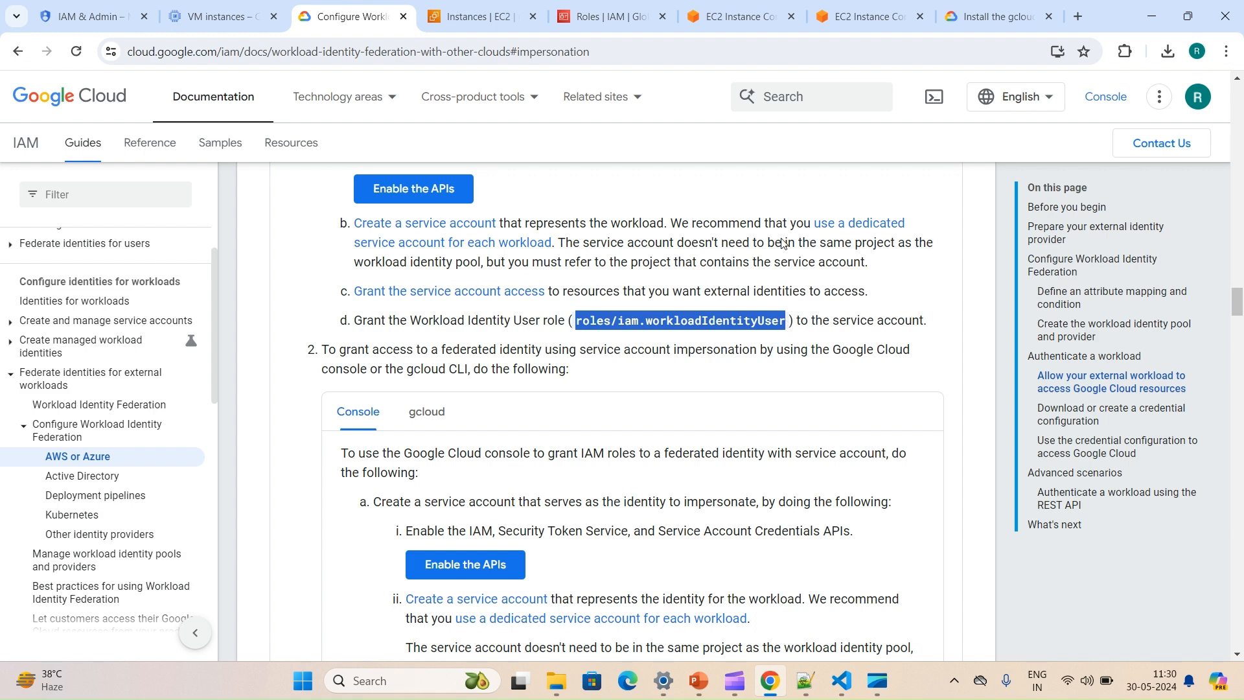
- Dismiss the application configuration dialog and copy testserviceaccount's email address from the project's service accounts list
{"action": "left_click", "coordinate": [91, 16]}
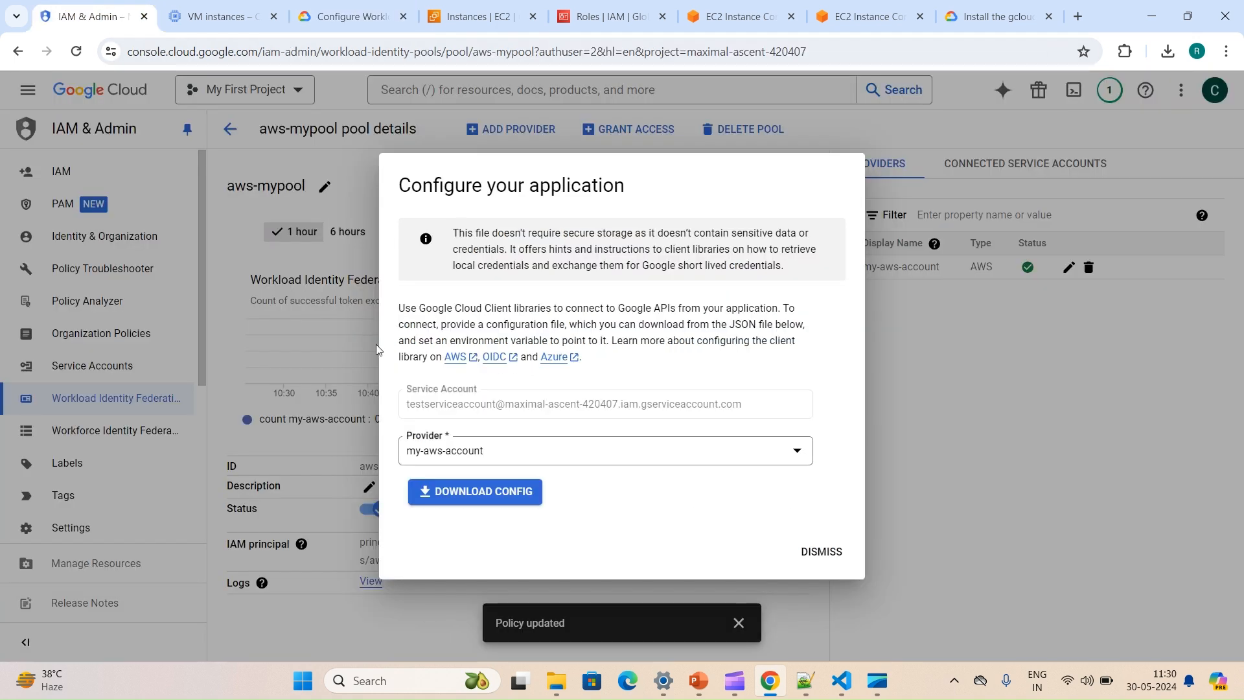
{"action": "left_click", "coordinate": [822, 551]}
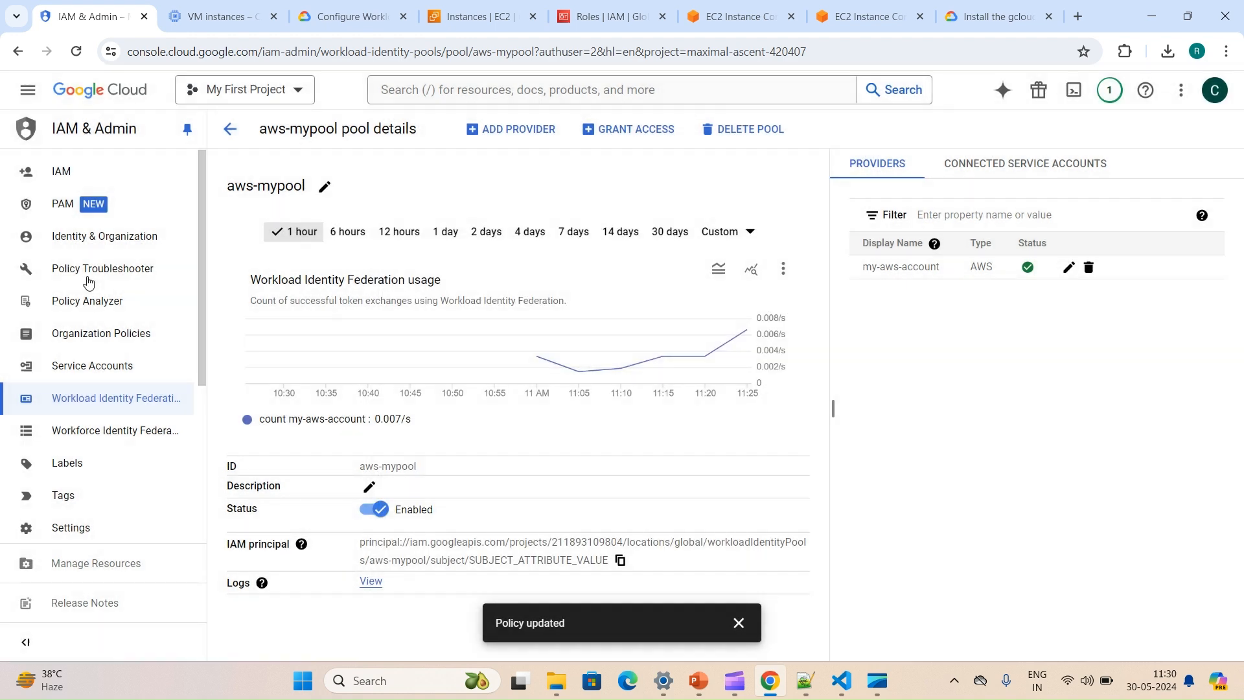
{"action": "left_click", "coordinate": [95, 367]}
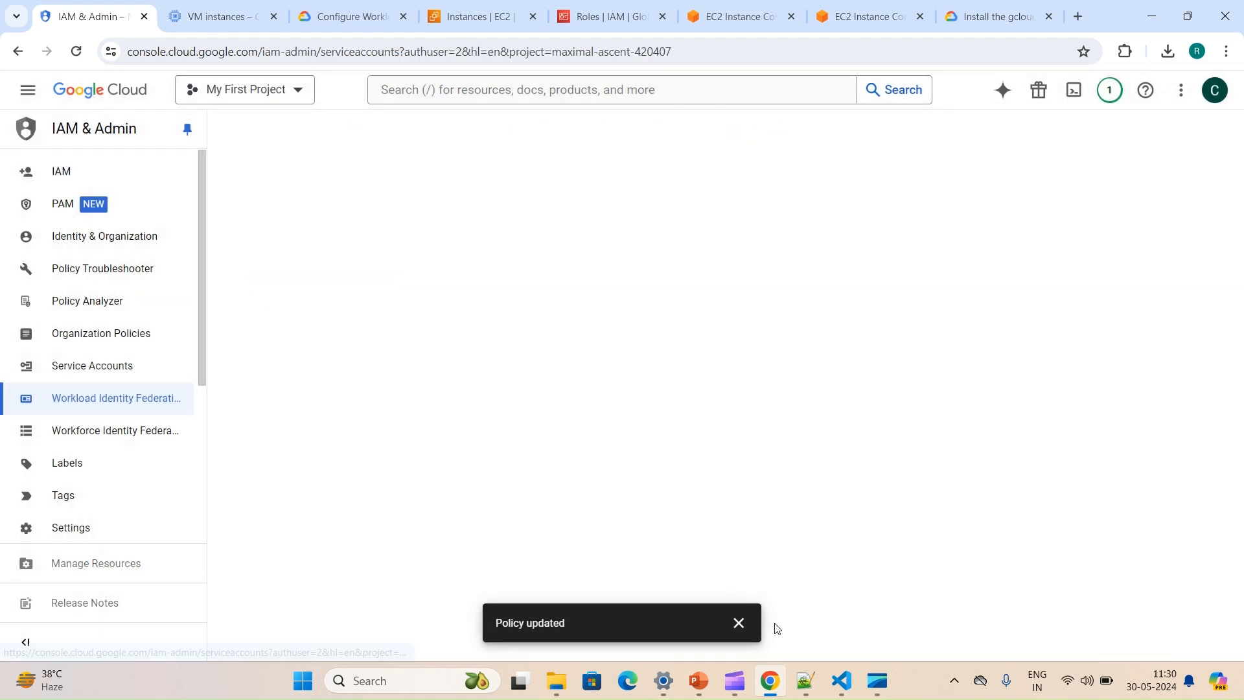
{"action": "left_click", "coordinate": [739, 624]}
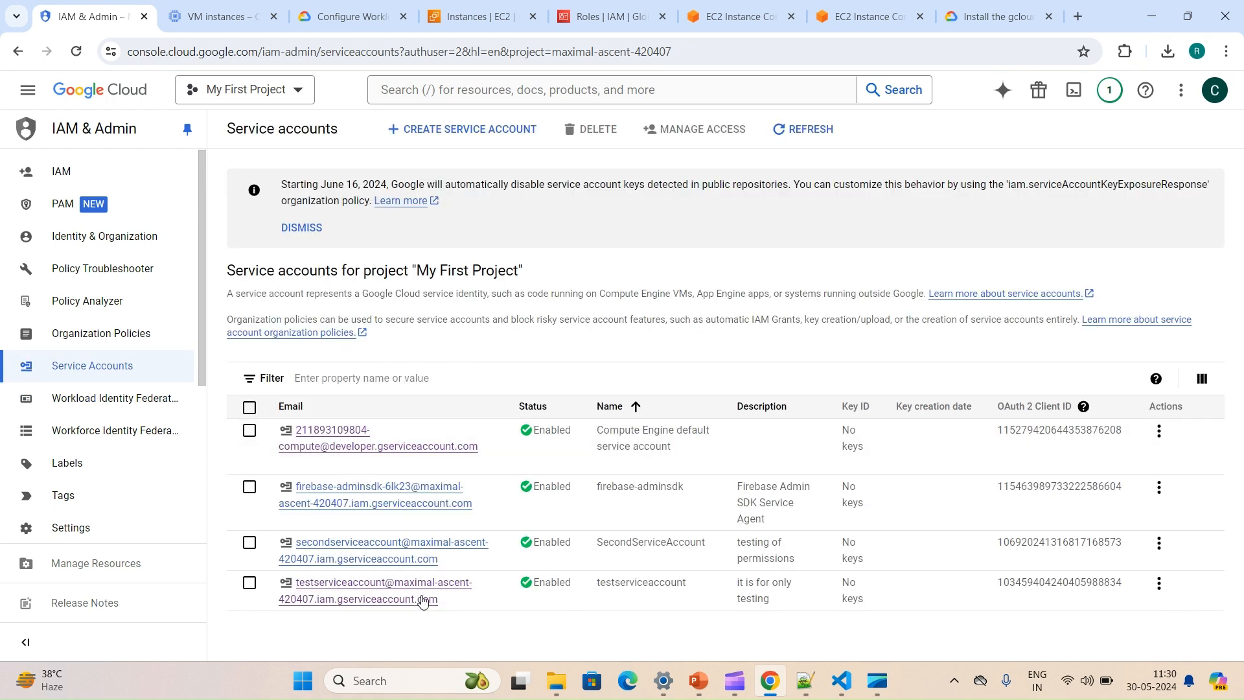
{"action": "left_click", "coordinate": [447, 598]}
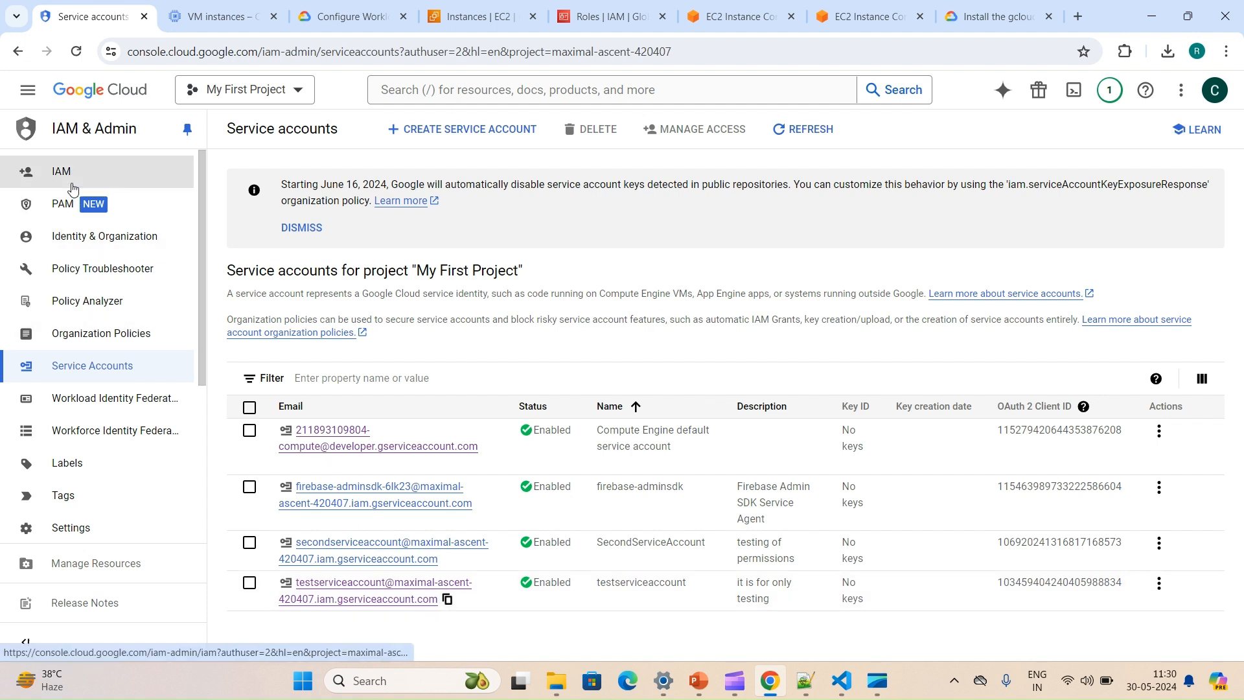
- Start a new access grant on My First Project's IAM page with testserviceaccount as the new principal
{"action": "left_click", "coordinate": [71, 187]}
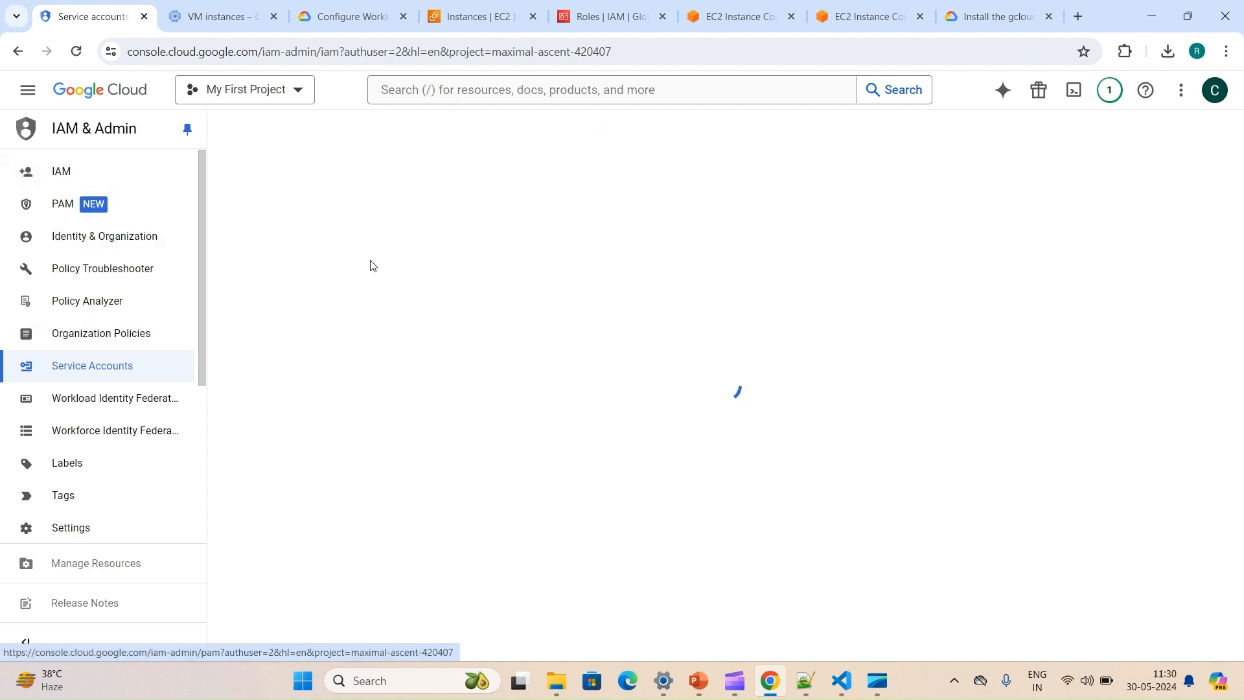
{"action": "left_click", "coordinate": [300, 336]}
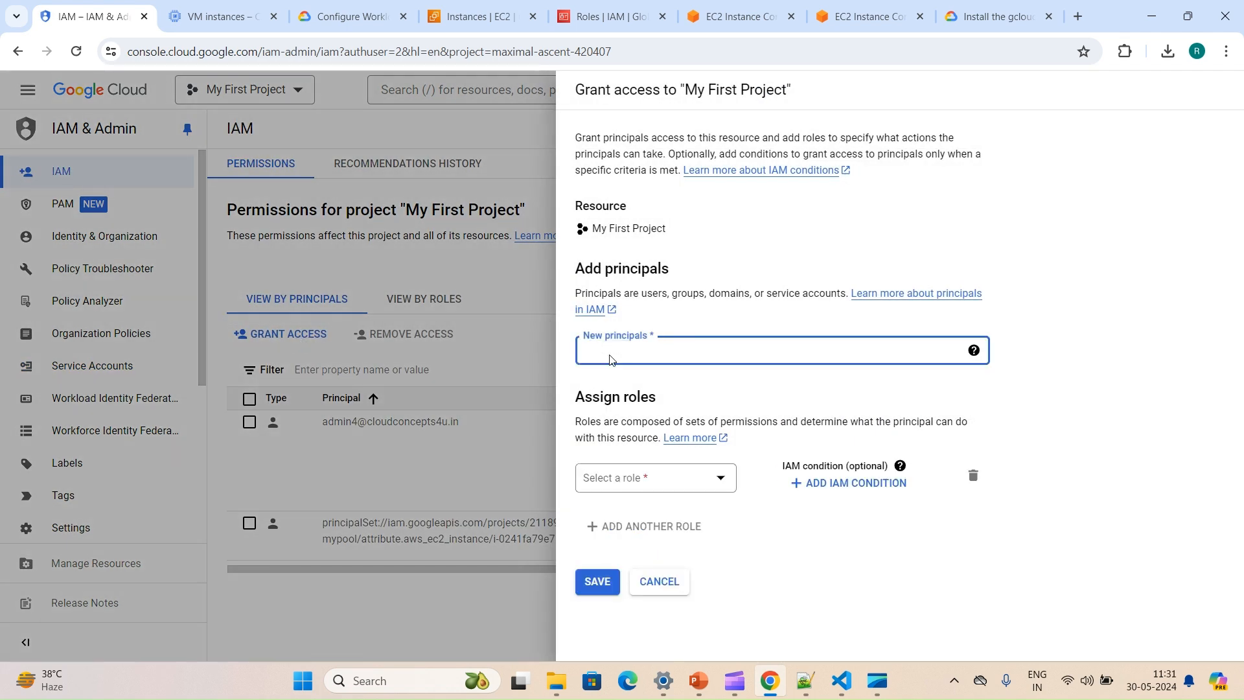
{"action": "key", "text": "ctrl+v"}
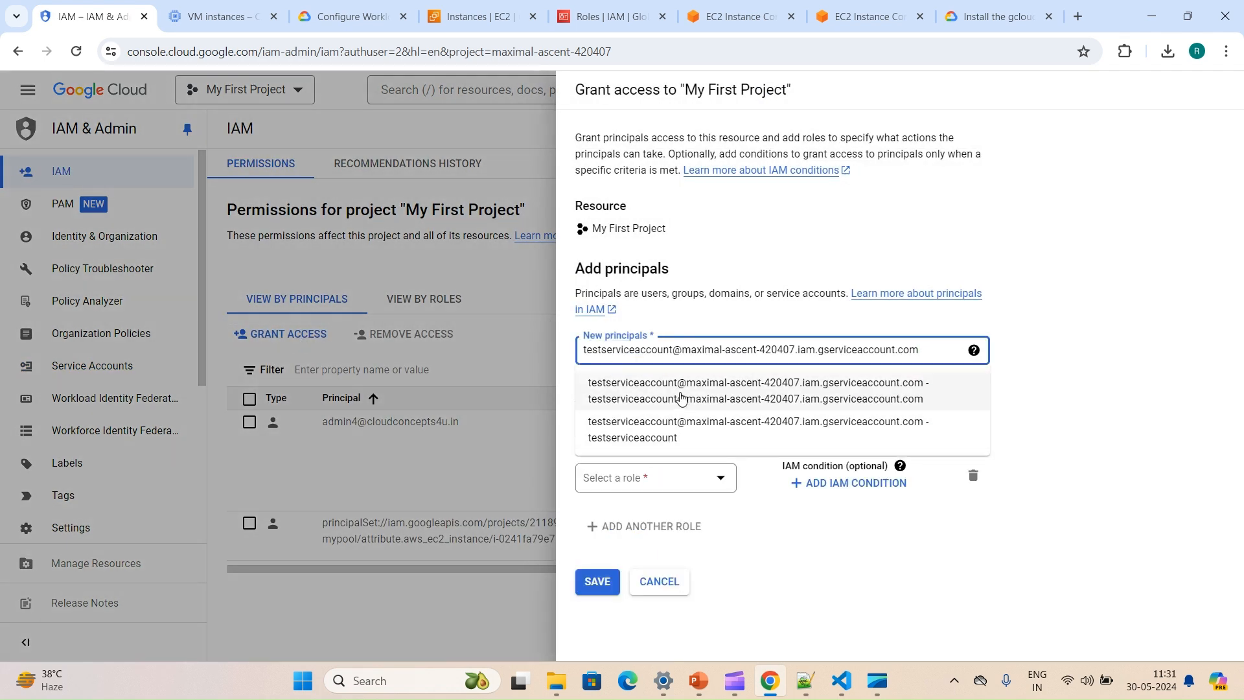
{"action": "left_click", "coordinate": [682, 399]}
- Filter the roles by "workload id" and assign Workload Identity User to testserviceaccount
{"action": "left_click", "coordinate": [656, 494]}
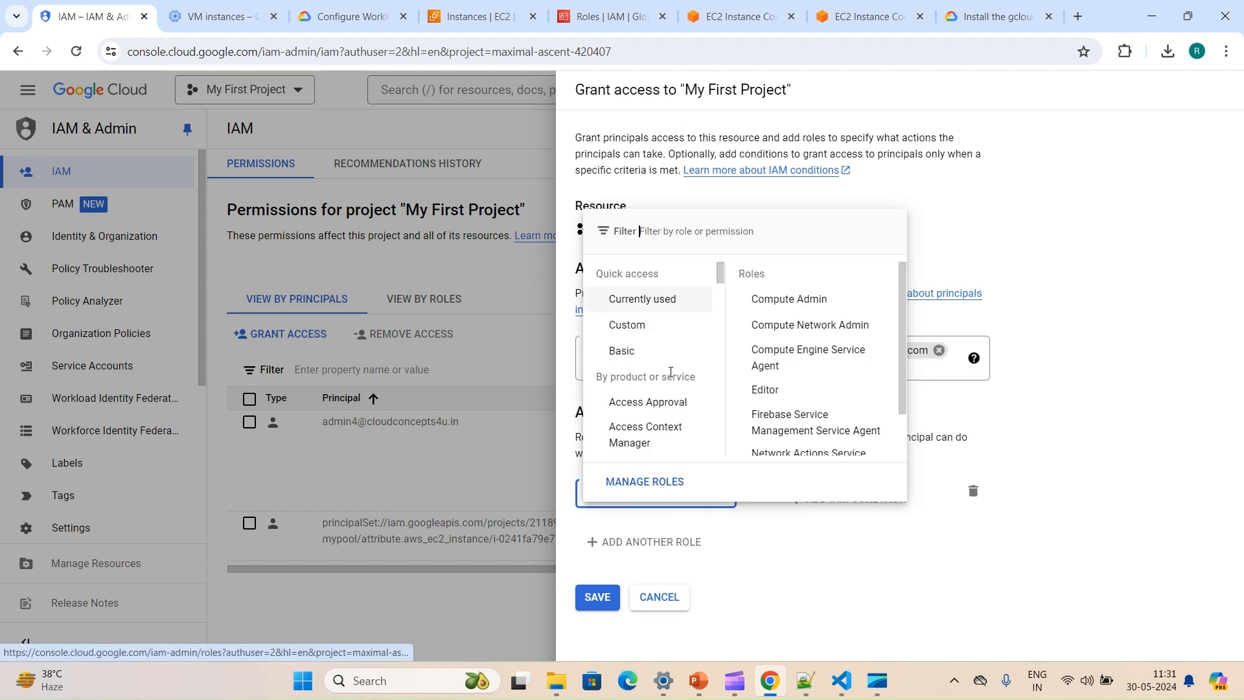
{"action": "type", "text": "w"}
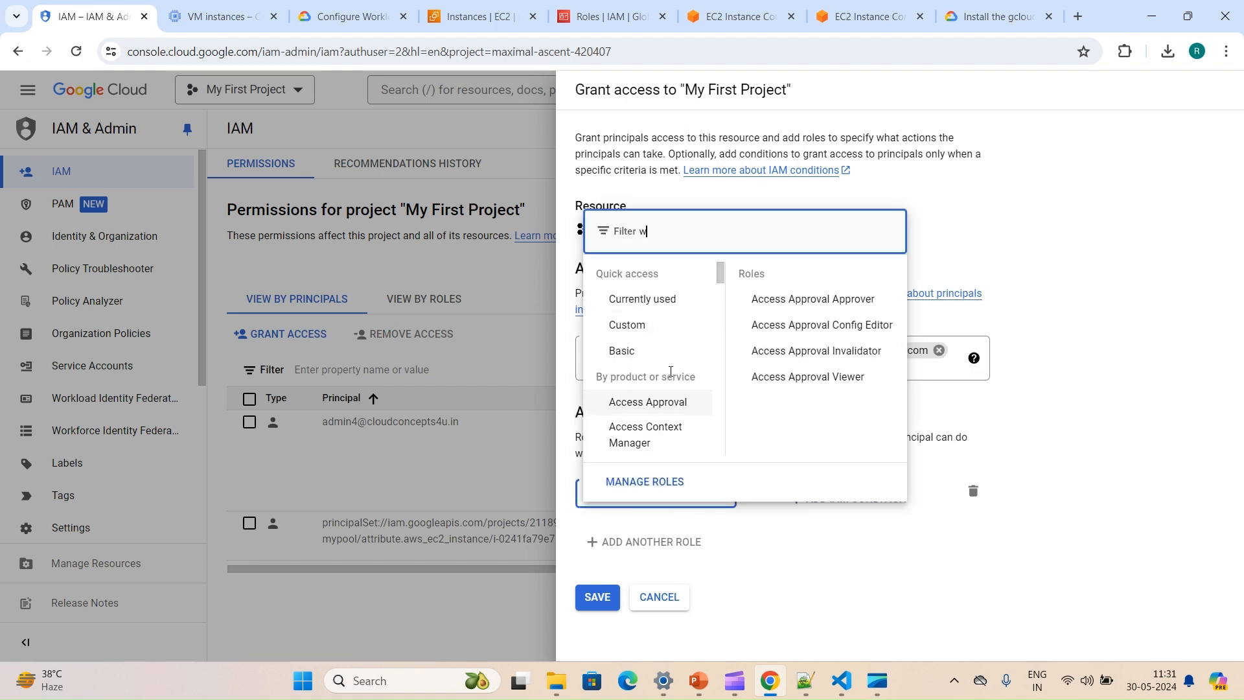
{"action": "type", "text": "orkload id"}
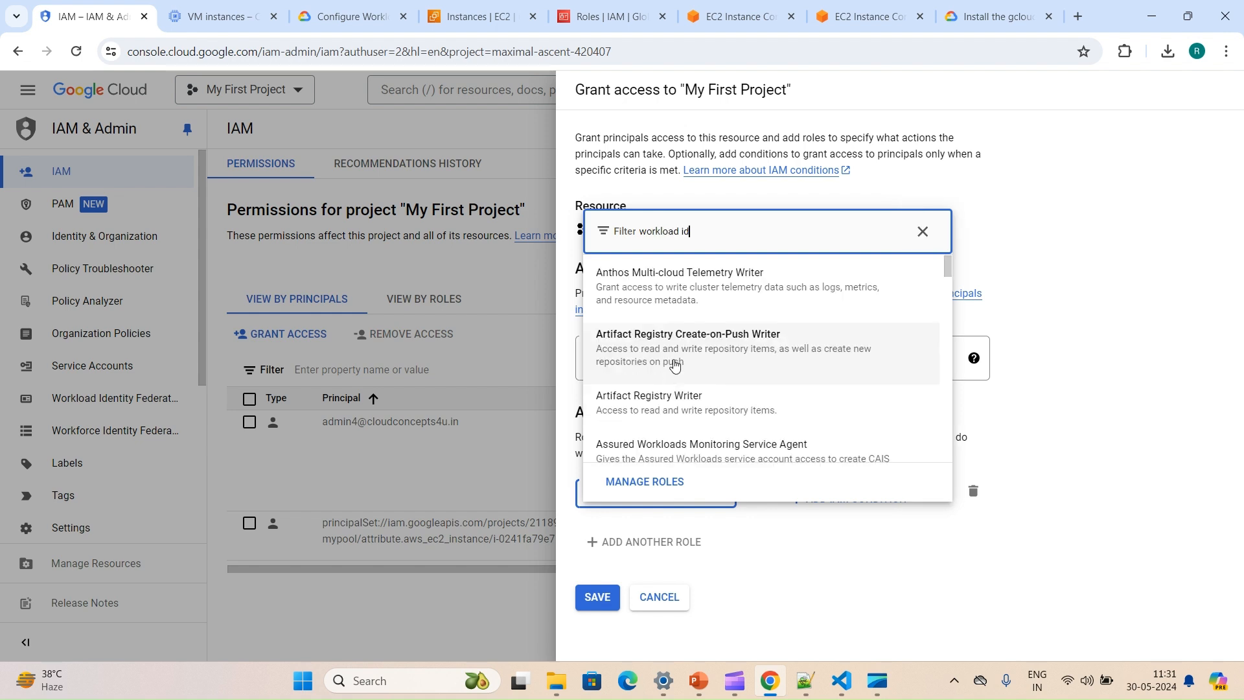
{"action": "left_click", "coordinate": [687, 384]}
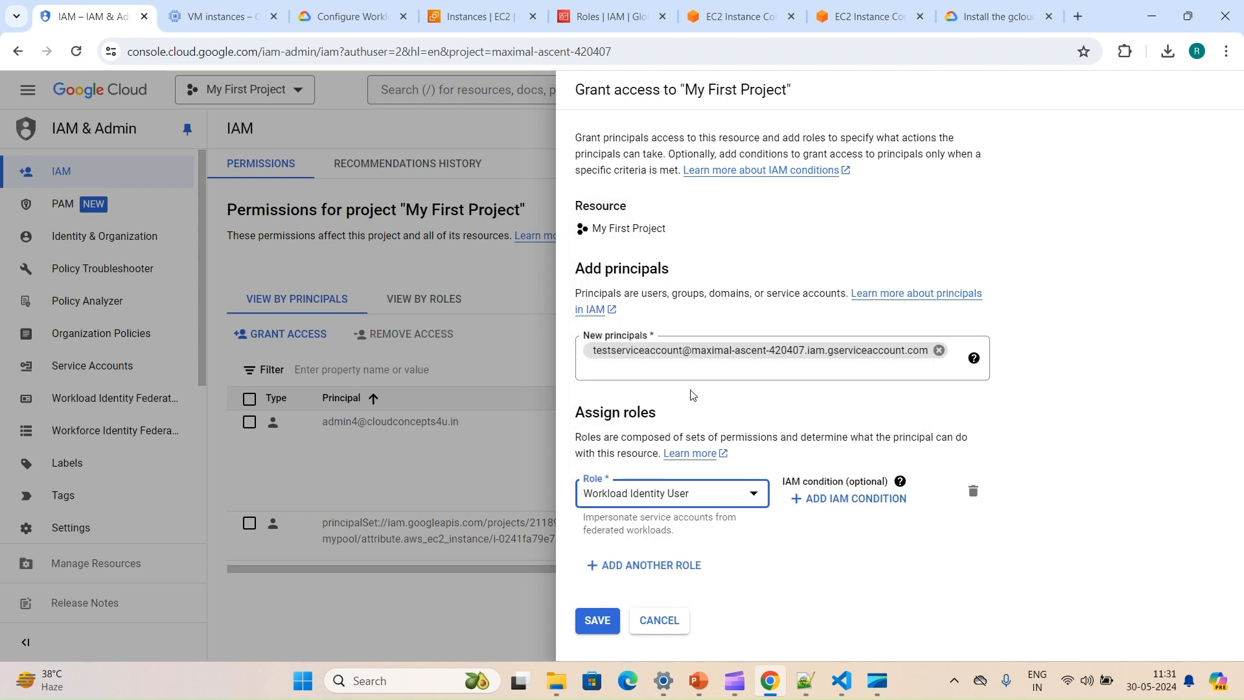
- Add Compute Admin as a second role for testserviceaccount, filtering the roles by "compute", and save the access grant
{"action": "left_click", "coordinate": [650, 565]}
{"action": "scroll", "coordinate": [652, 496], "scroll_direction": "down", "scroll_amount": 1}
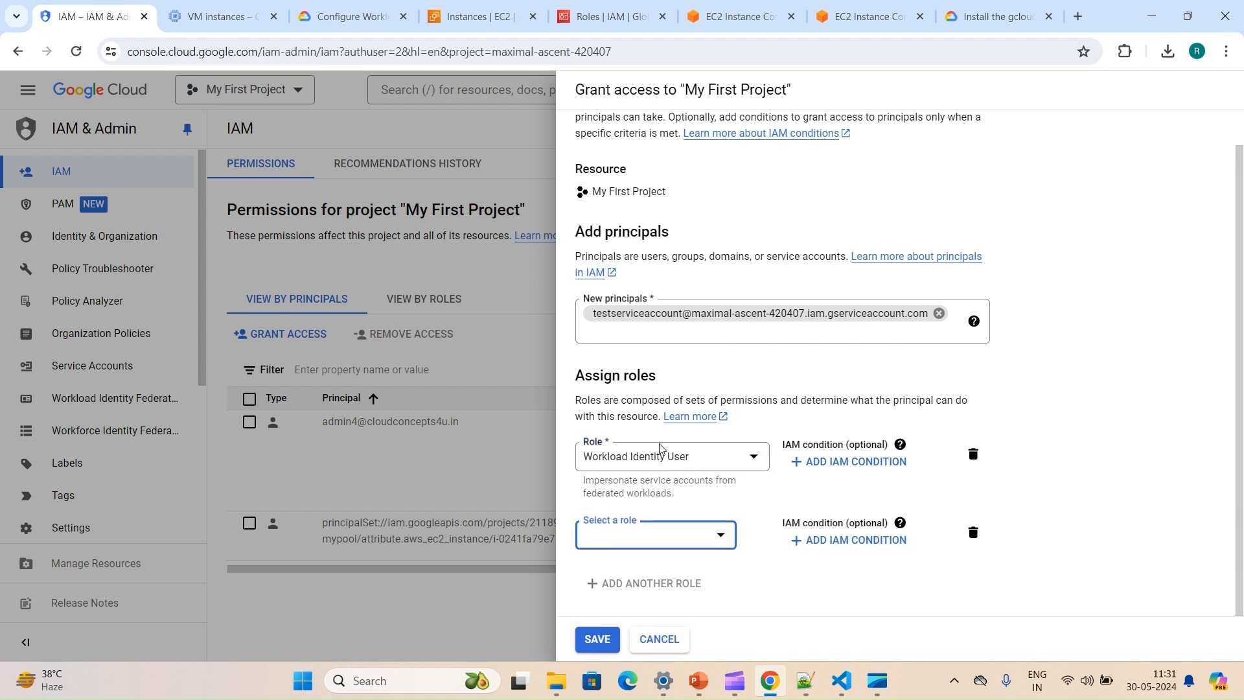
{"action": "left_click", "coordinate": [658, 538]}
{"action": "type", "text": "co"}
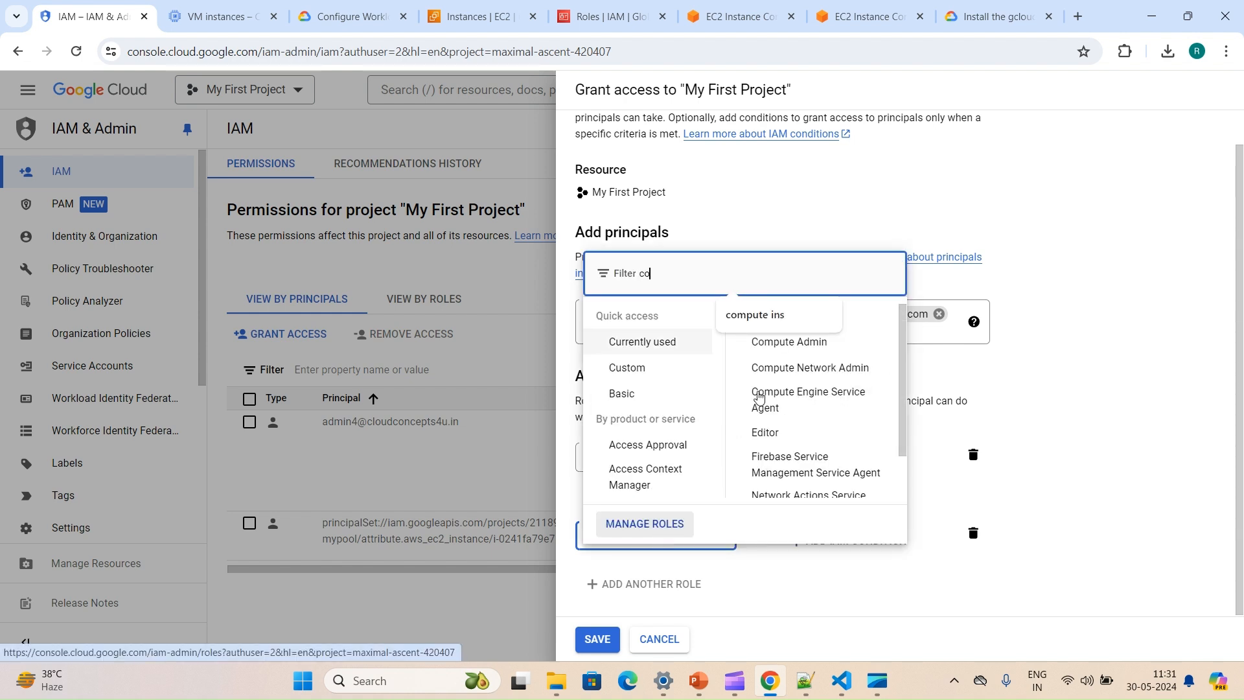
{"action": "type", "text": "mpute"}
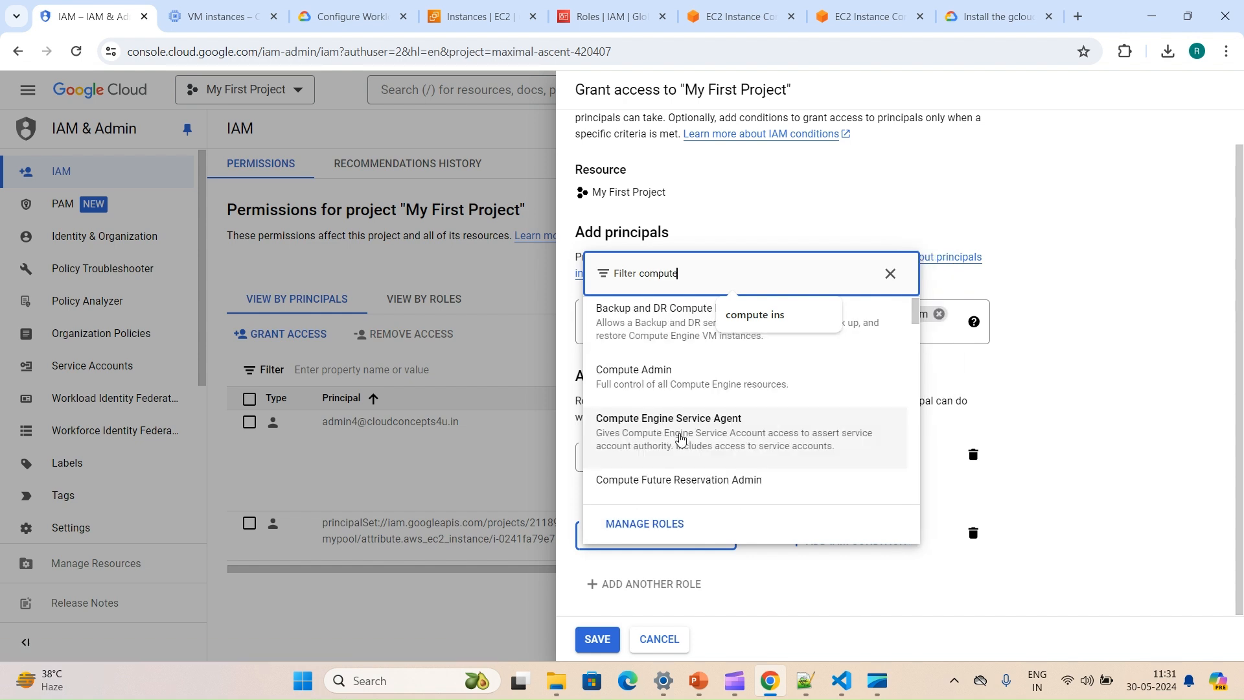
{"action": "left_click", "coordinate": [646, 405]}
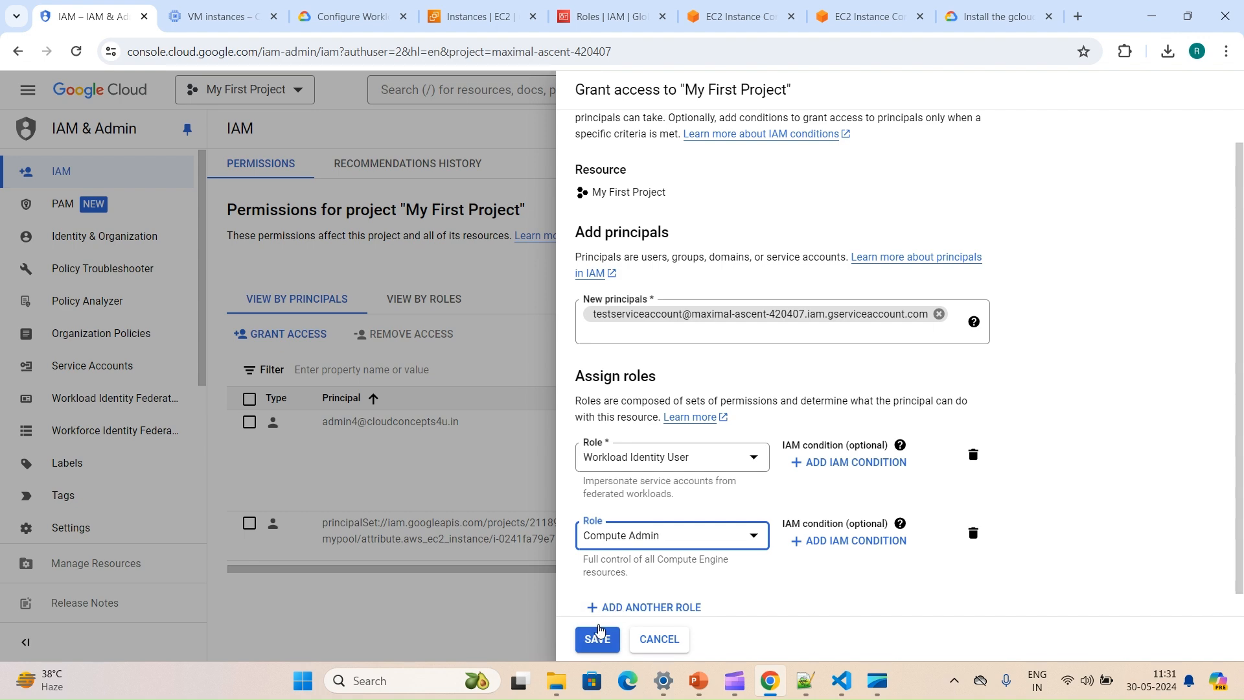
{"action": "left_click", "coordinate": [596, 635]}
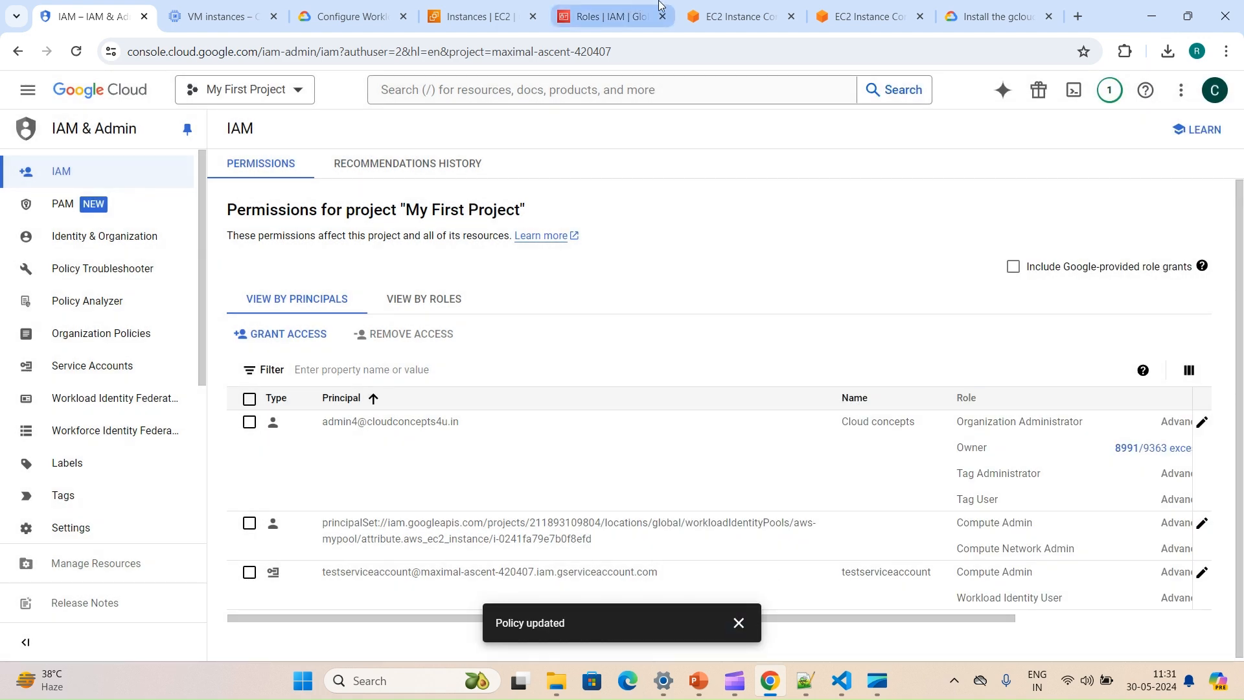
- In my-vm-2's EC2 Instance Connect terminal, rerun gcloud auth login --cred-file=credentials.json from the command history
{"action": "left_click", "coordinate": [728, 7]}
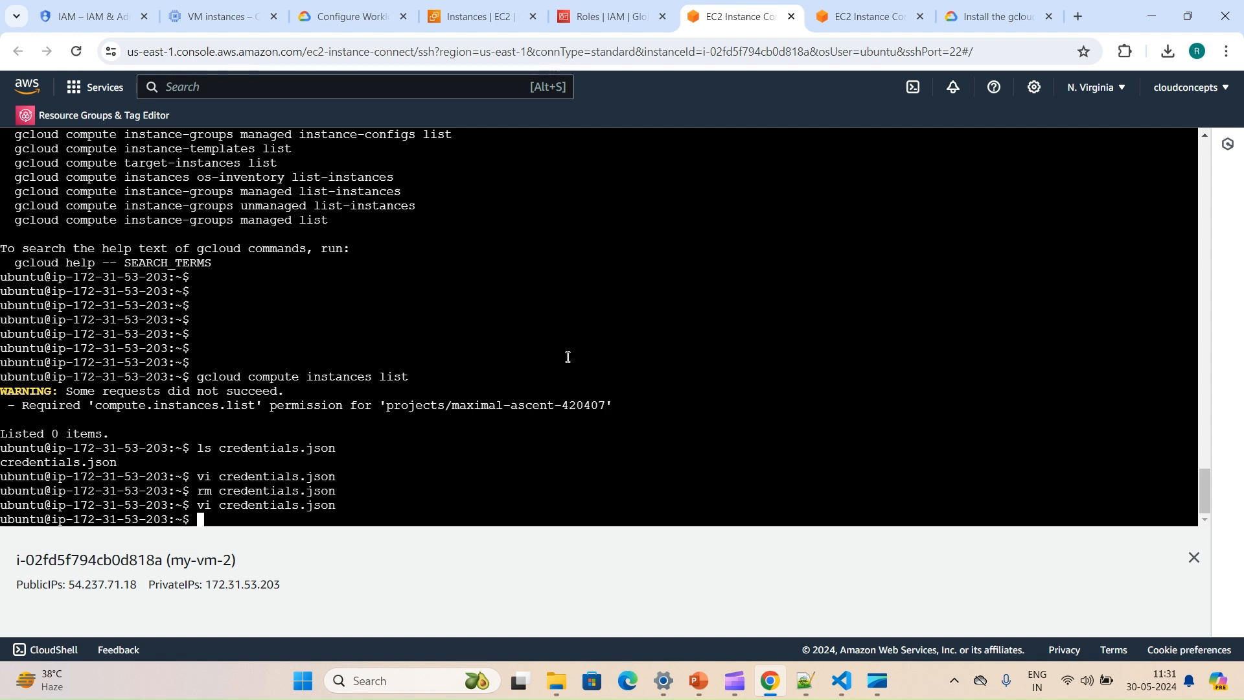
{"action": "key", "text": "Up"}
{"action": "key", "text": "Up"}
{"action": "key", "text": "Up"}
{"action": "key", "text": "Up"}
{"action": "key", "text": "Up"}
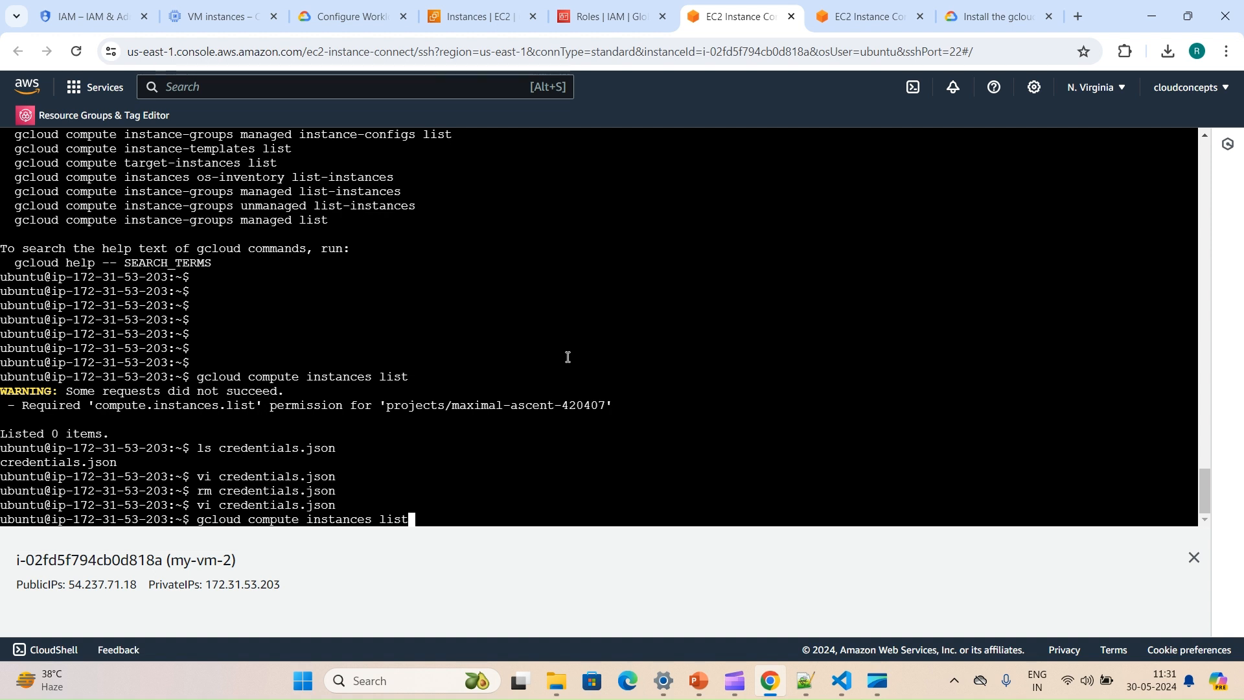
{"action": "key", "text": "Up"}
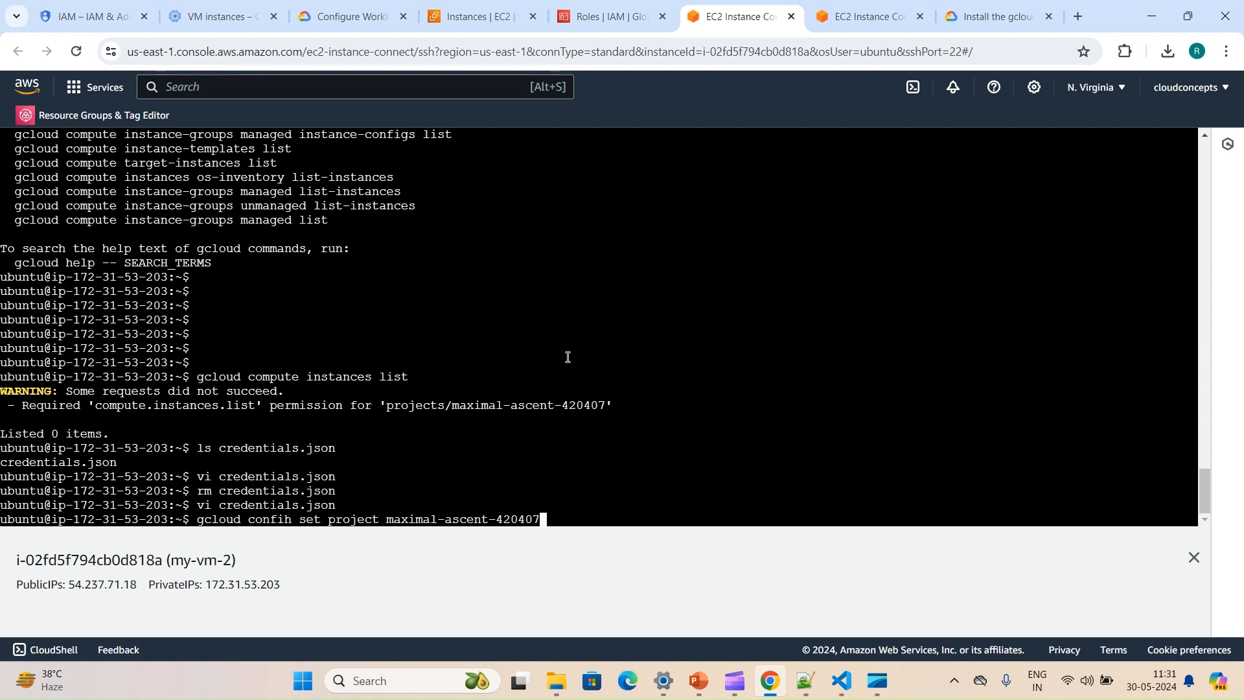
{"action": "key", "text": "Up"}
{"action": "key", "text": "Return"}
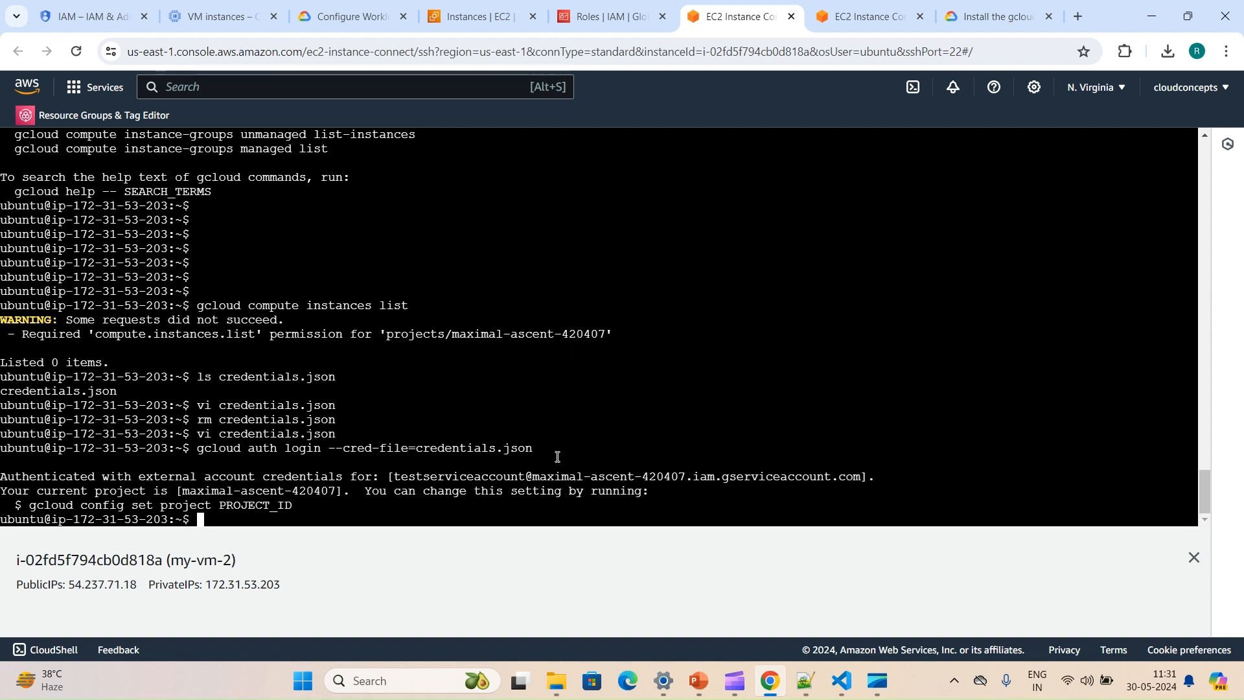
- Check which account gcloud is authenticated as, and run gcloud config list to show the active configuration
{"action": "left_click_drag", "start_coordinate": [395, 479], "coordinate": [833, 478]}
{"action": "left_click", "coordinate": [651, 423]}
{"action": "key", "text": "Return"}
{"action": "key", "text": "Return"}
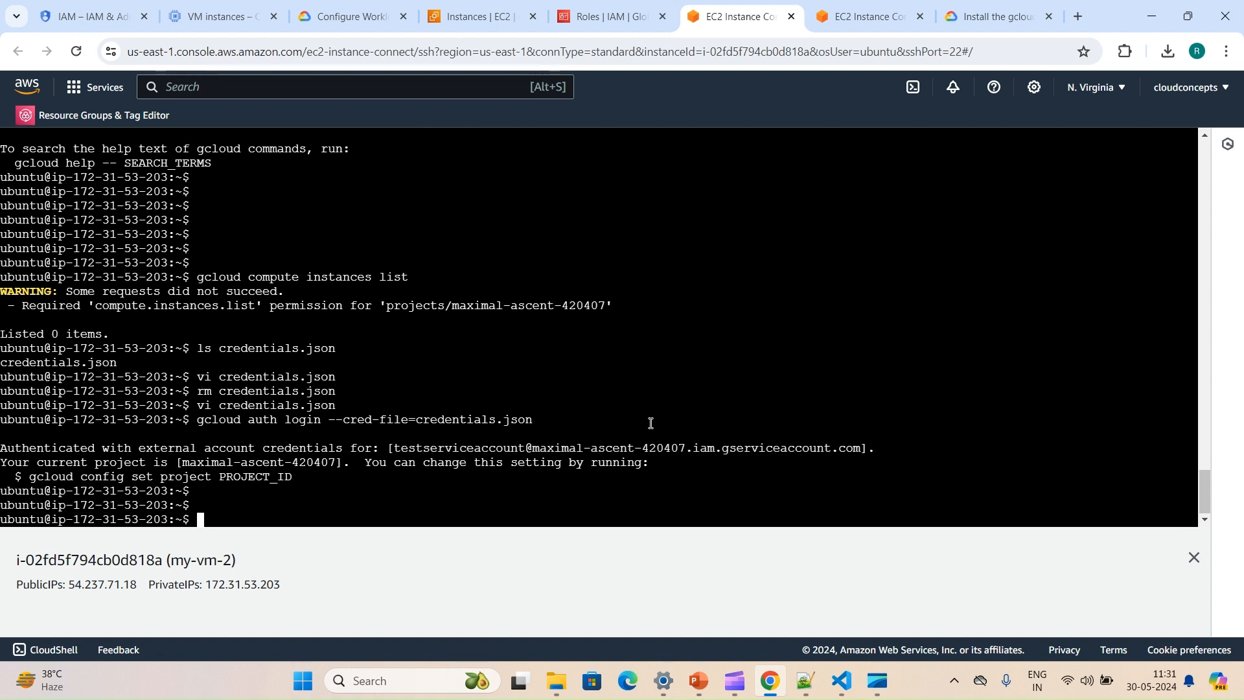
{"action": "type", "text": "gcloud config list"}
{"action": "key", "text": "Return"}
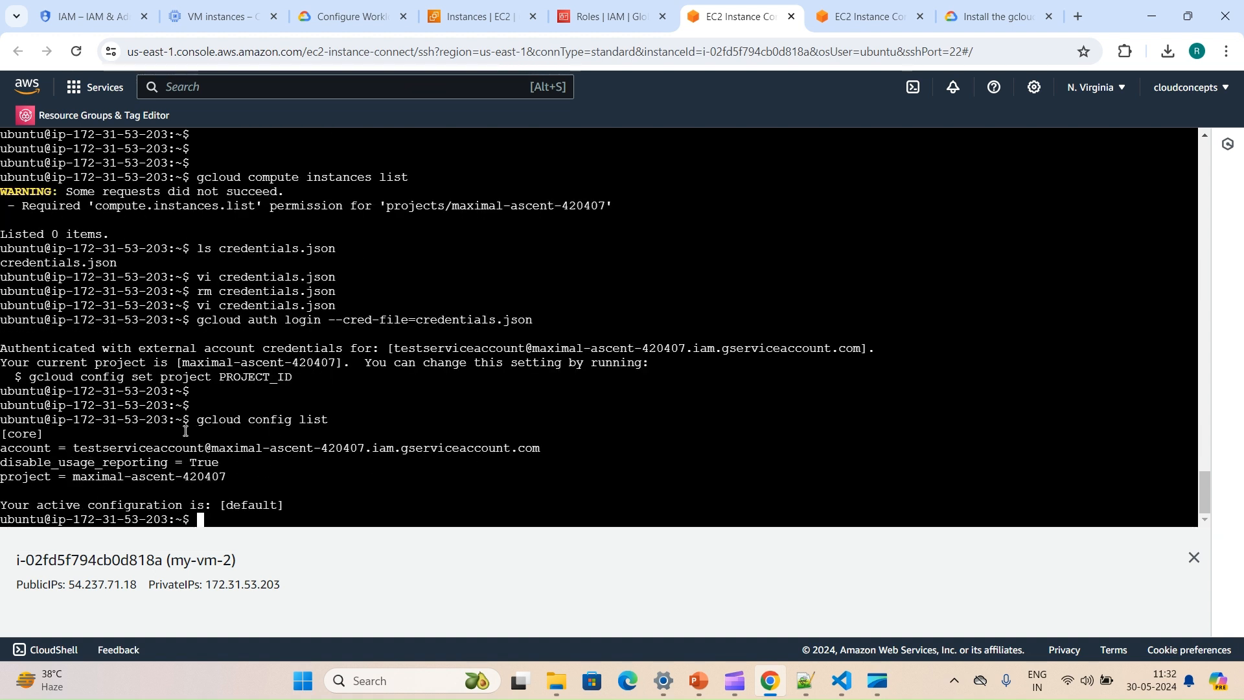
- Run gcloud compute instances list on my-vm-2 to test the impersonated account's Compute Engine access
{"action": "key", "text": "Return"}
{"action": "key", "text": "Return"}
{"action": "type", "text": "gcloud compute instances list"}
{"action": "key", "text": "Return"}
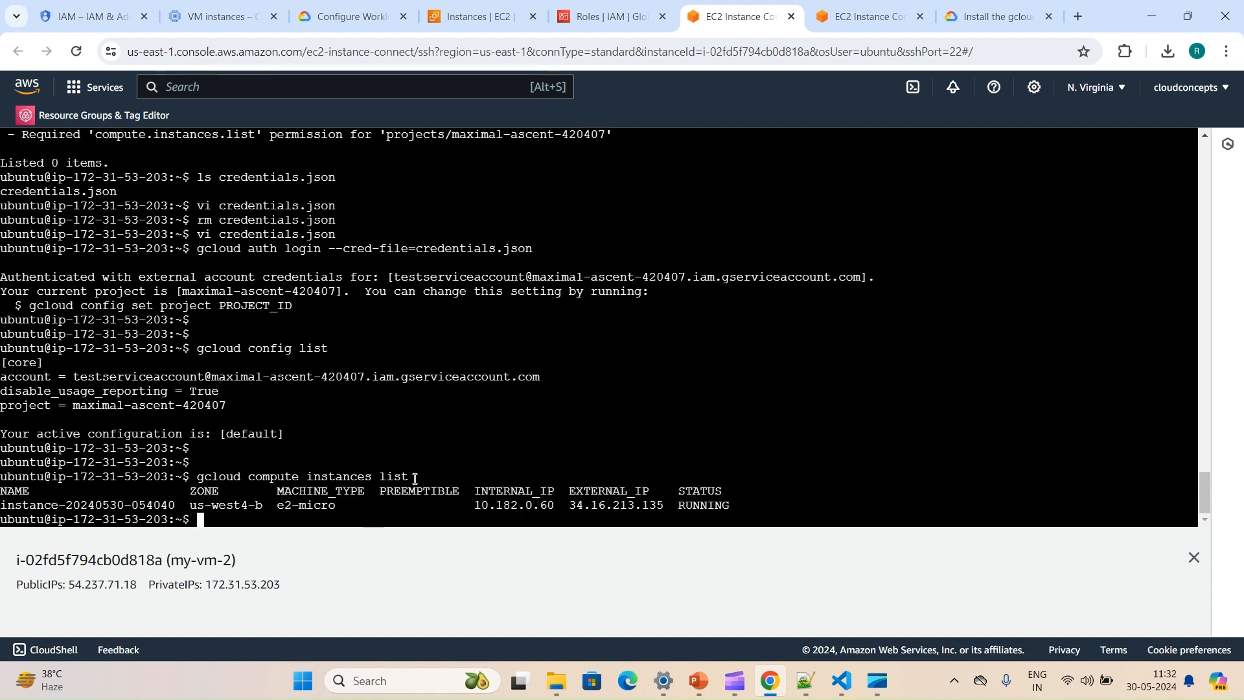
{"action": "left_click_drag", "start_coordinate": [216, 398], "coordinate": [628, 418]}
{"action": "left_click", "coordinate": [628, 418]}
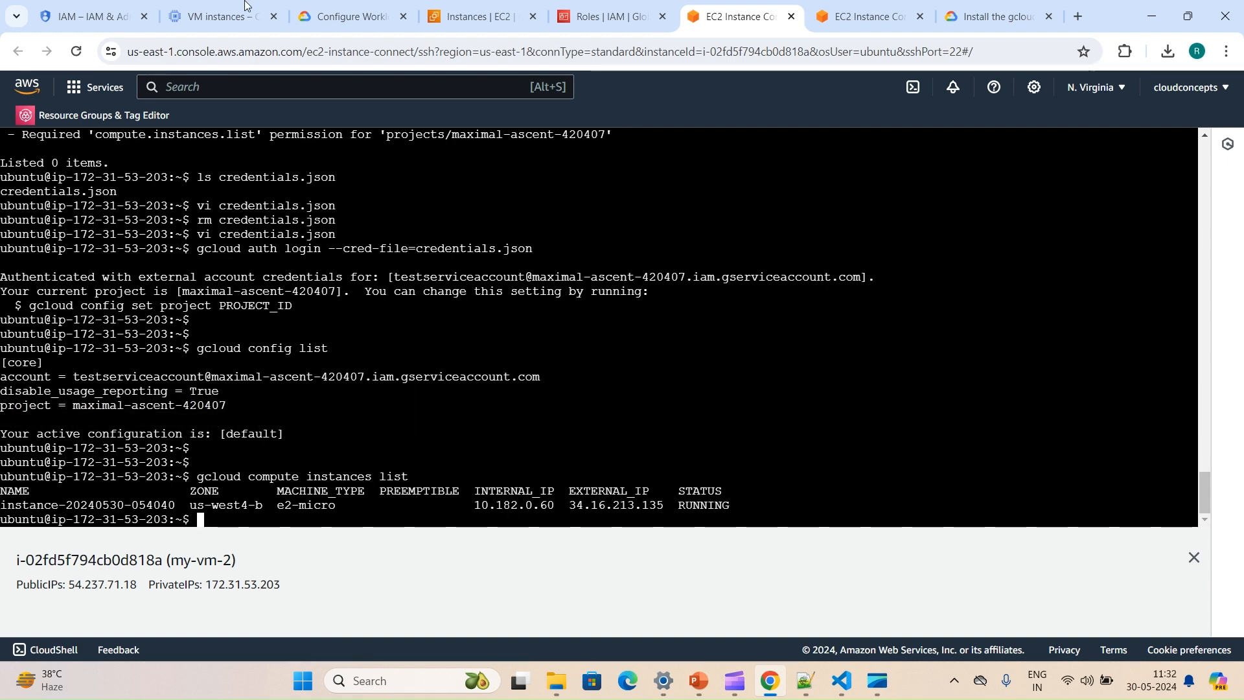
- Edit testserviceaccount's access on My First Project's IAM page, add the Storage Admin role and save
{"action": "left_click", "coordinate": [106, 6]}
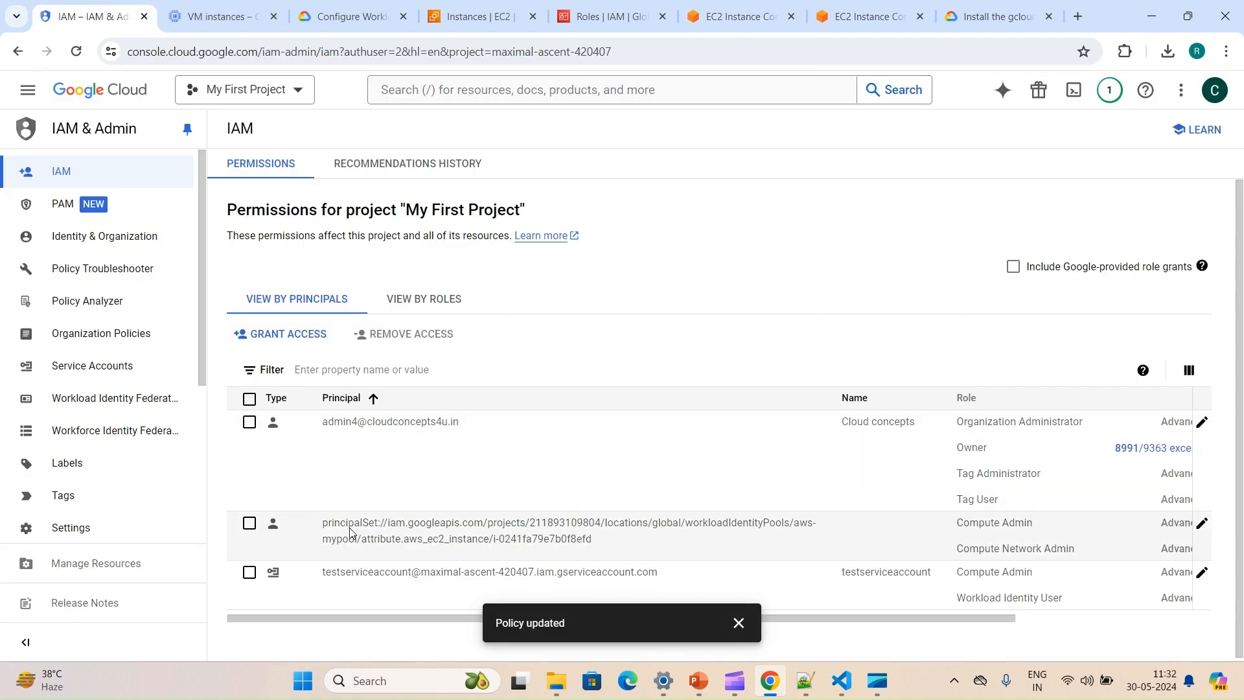
{"action": "right_click", "coordinate": [1204, 576]}
{"action": "left_click", "coordinate": [814, 609]}
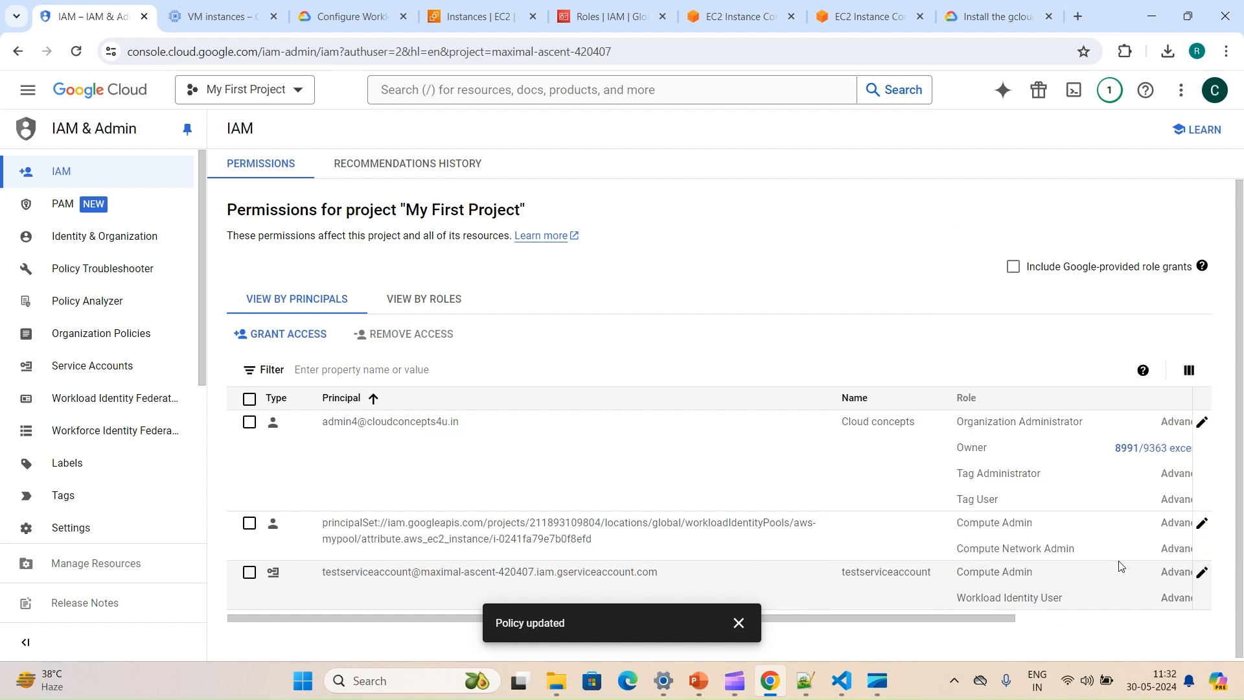
{"action": "left_click", "coordinate": [1201, 574]}
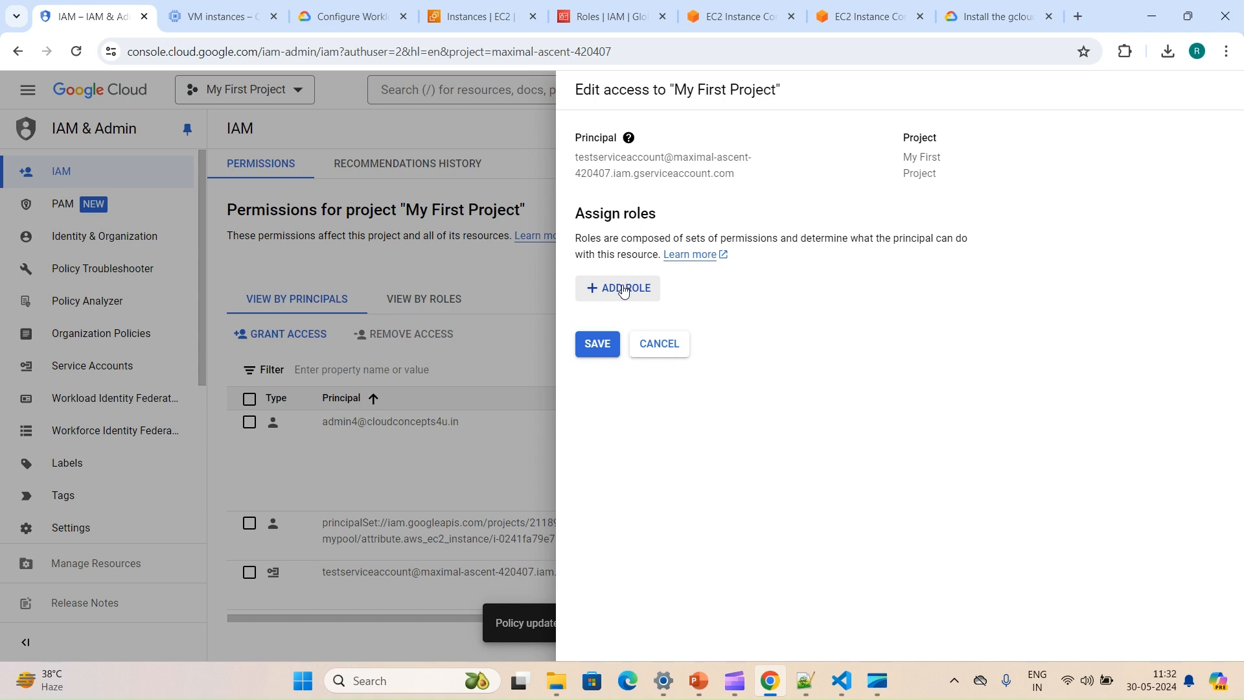
{"action": "left_click", "coordinate": [643, 446]}
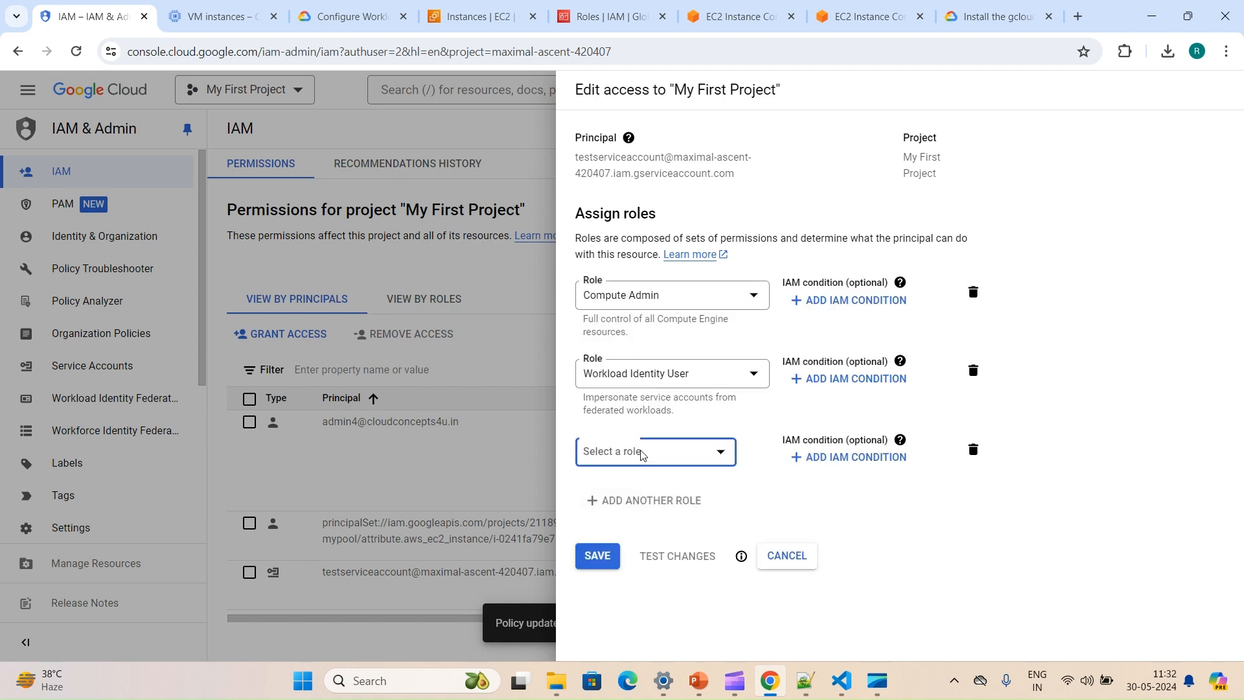
{"action": "left_click", "coordinate": [643, 456]}
{"action": "type", "text": "storage"}
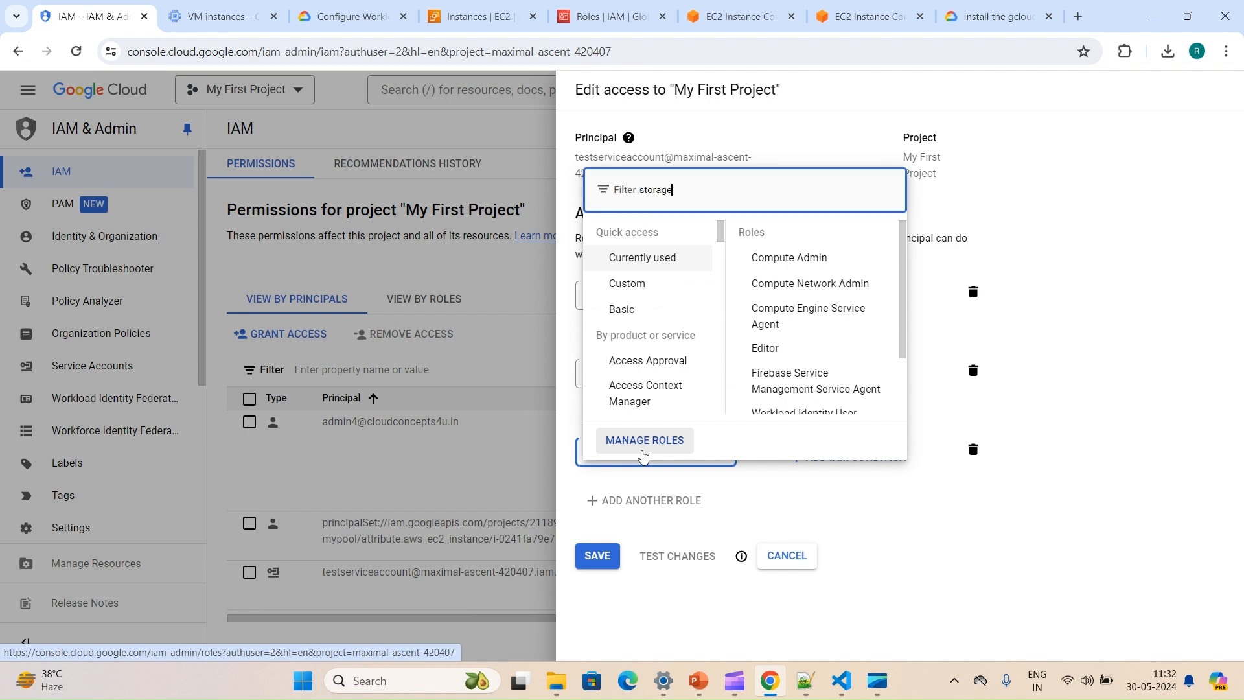
{"action": "type", "text": " admi"}
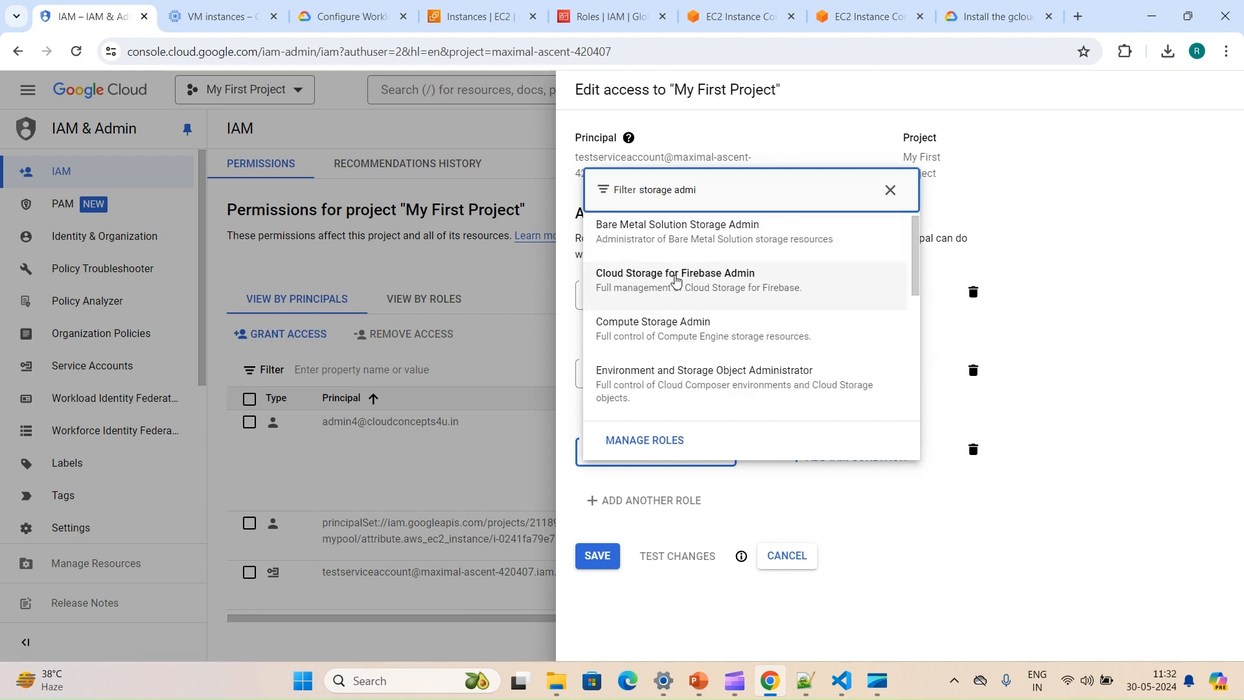
{"action": "scroll", "coordinate": [670, 354], "scroll_direction": "down", "scroll_amount": 3}
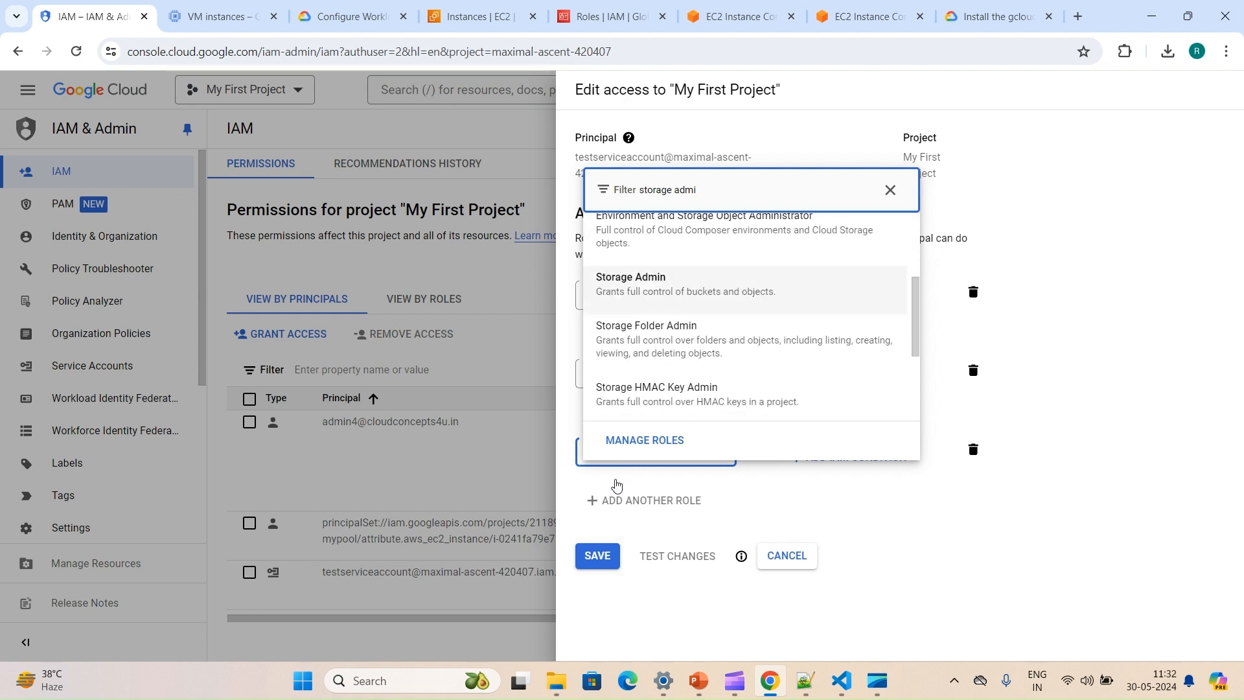
{"action": "left_click", "coordinate": [632, 301]}
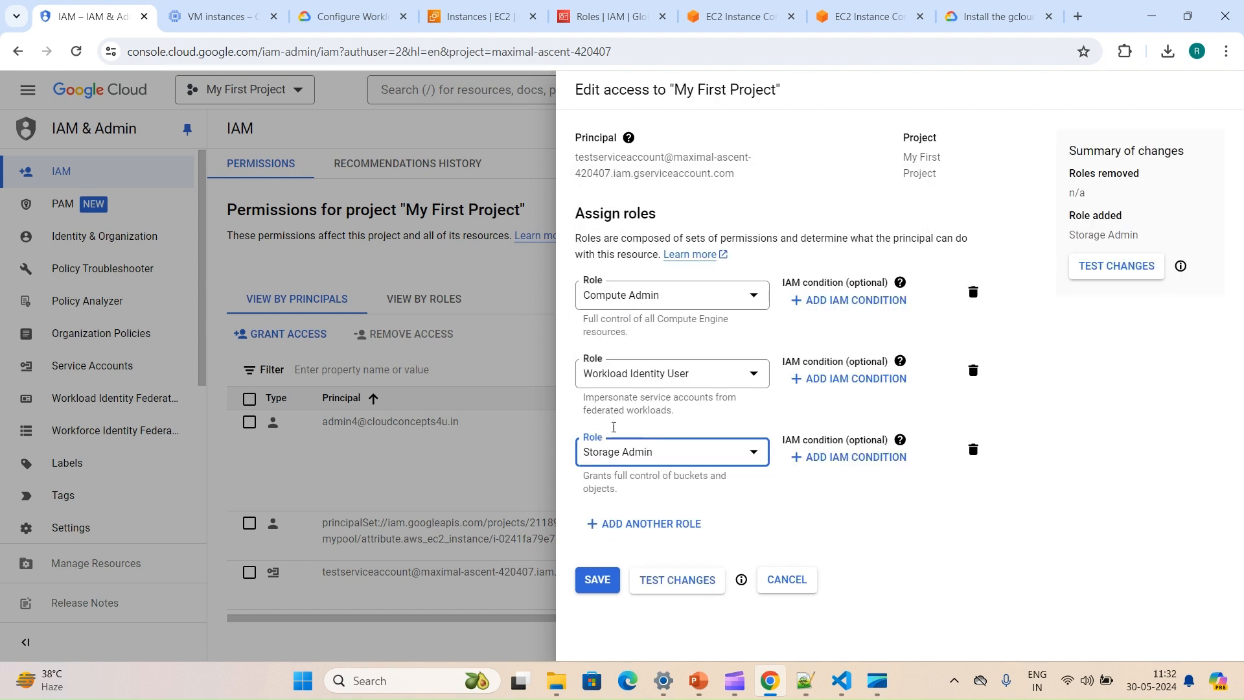
{"action": "left_click", "coordinate": [602, 580]}
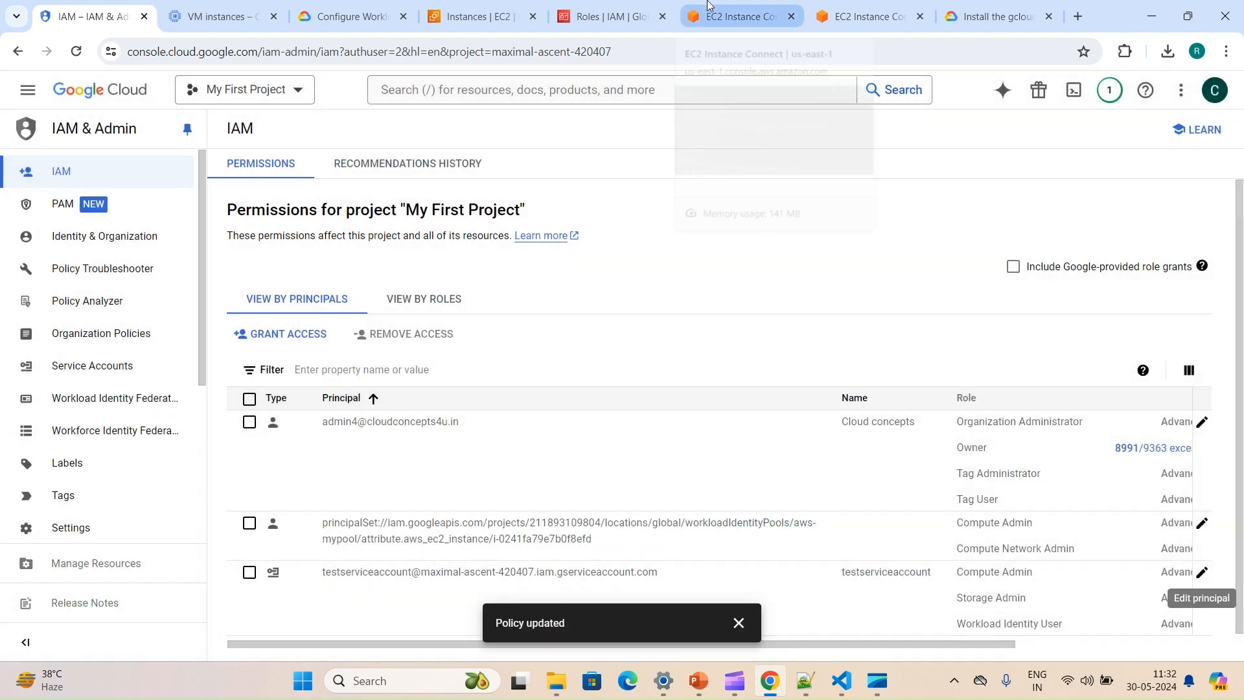
- Run gsutil ls in my-vm-2's terminal to test the service account's Cloud Storage access
{"action": "left_click", "coordinate": [710, 5]}
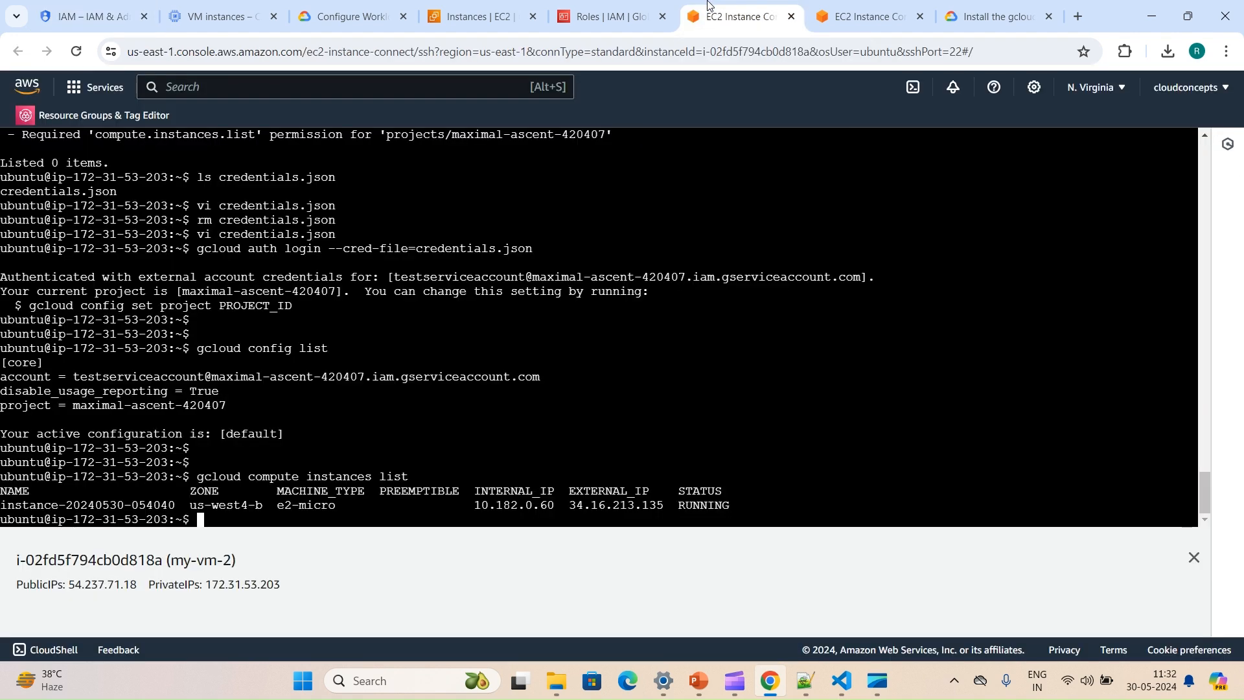
{"action": "key", "text": "Return"}
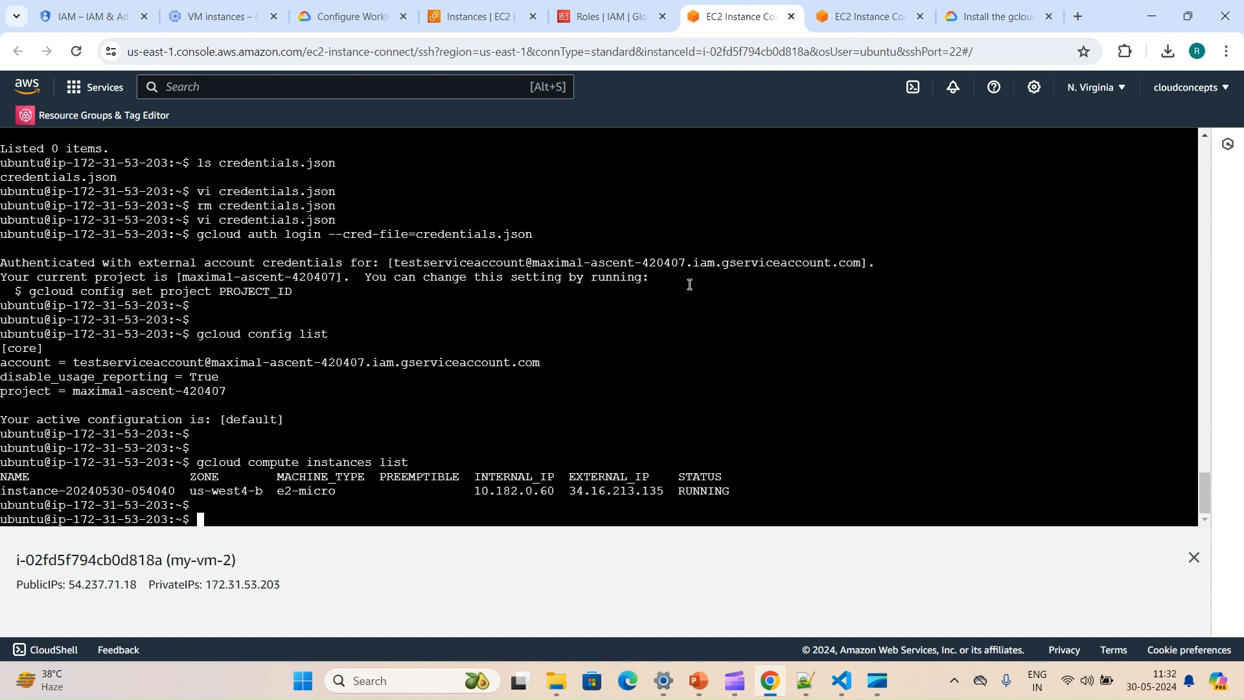
{"action": "key", "text": "Return"}
{"action": "key", "text": "Return"}
{"action": "type", "text": "gsu"}
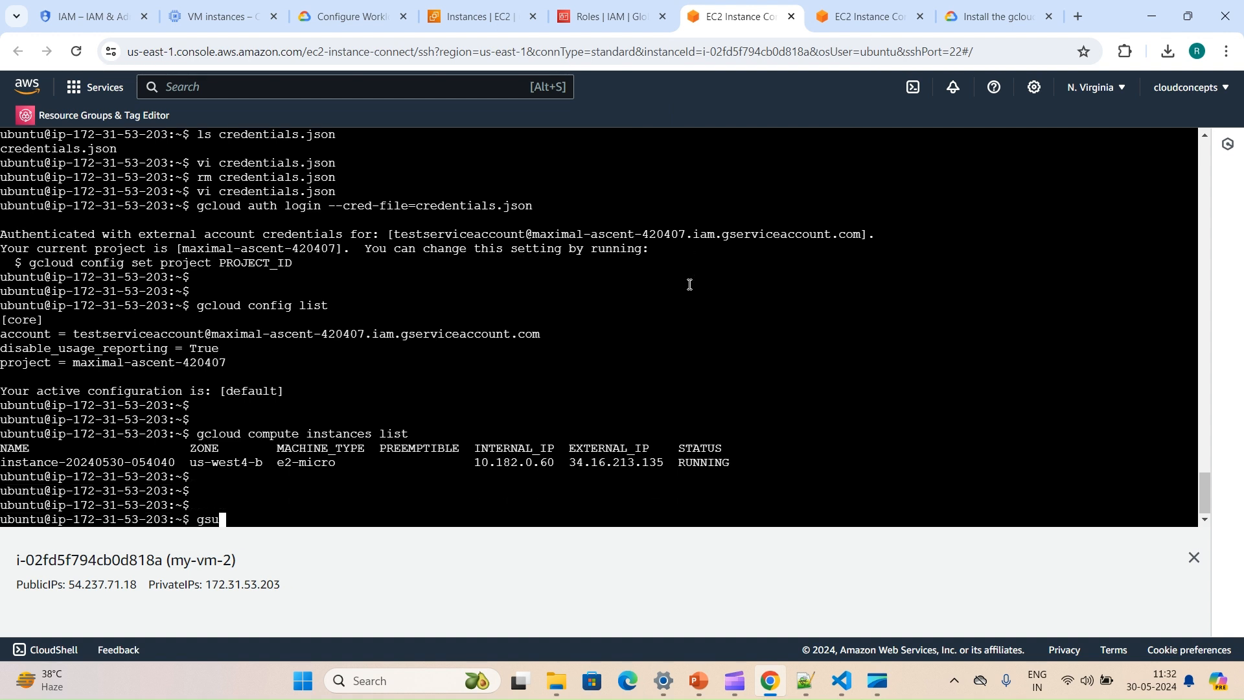
{"action": "type", "text": "til ls"}
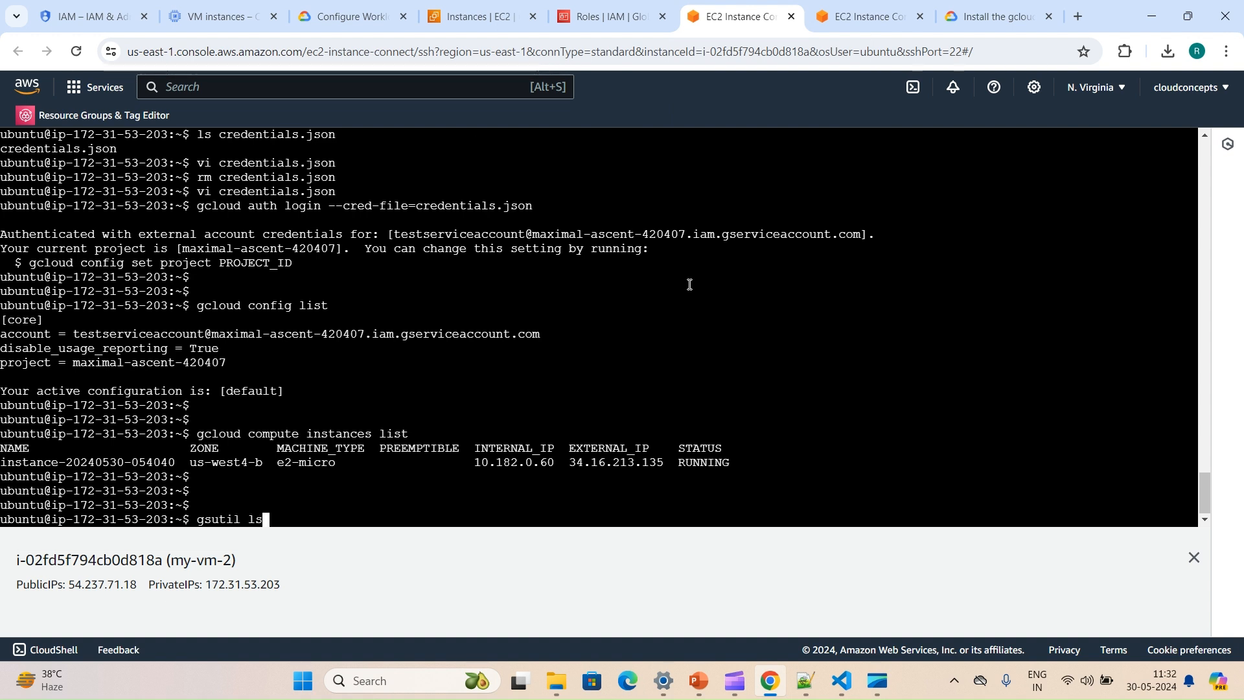
{"action": "key", "text": "Return"}
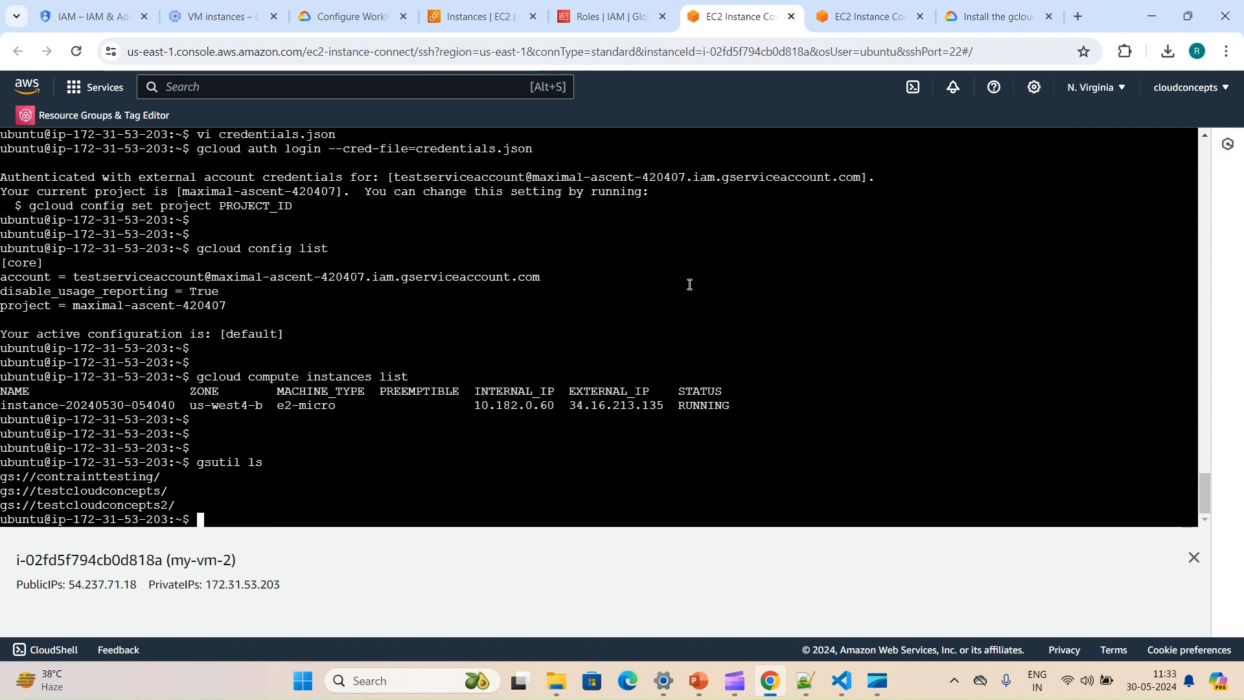
{"action": "key", "text": "Return"}
{"action": "key", "text": "Return"}
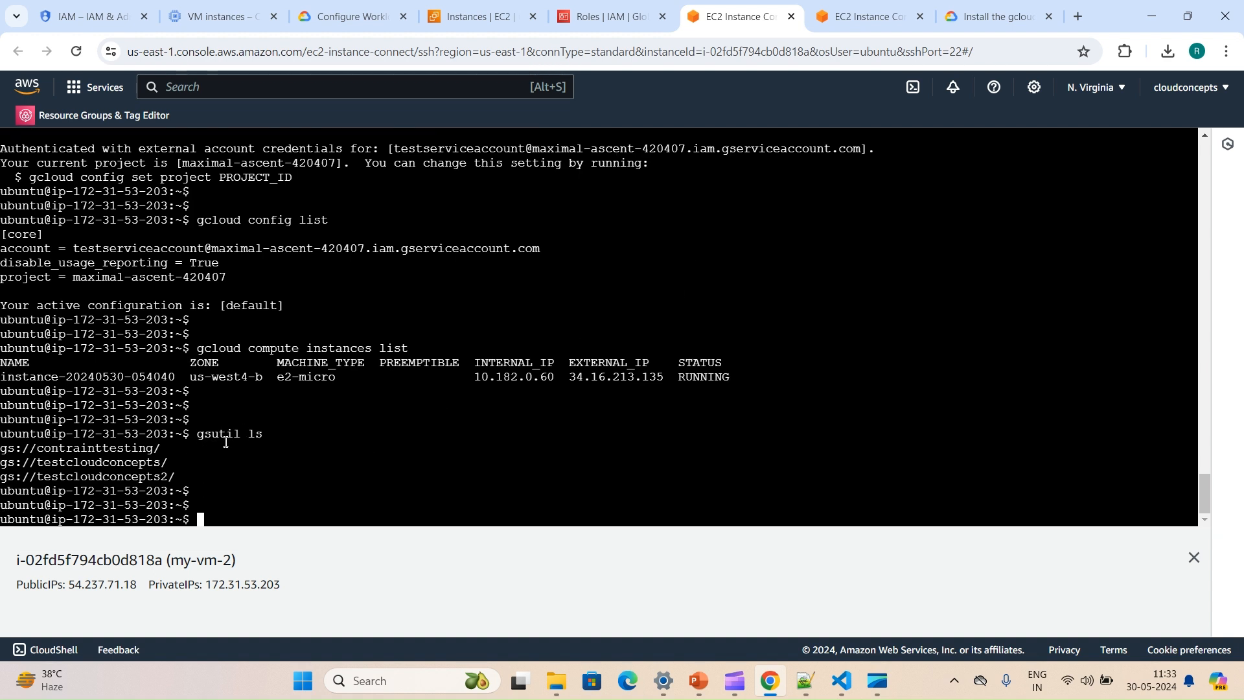
{"action": "key", "text": "Return"}
{"action": "key", "text": "Return"}
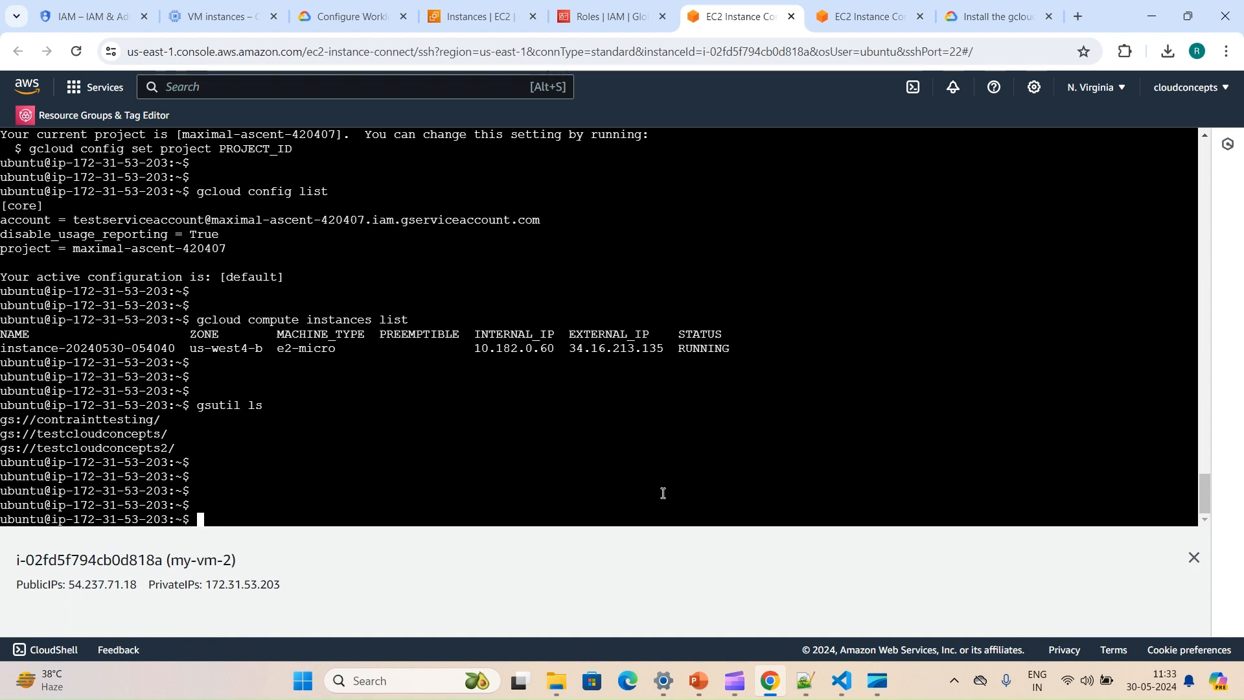
- Review the project's Workload Identity Pools page and the AWS attribute mapping and impersonation sections of the Workload Identity Federation guide
{"action": "left_click", "coordinate": [91, 17]}
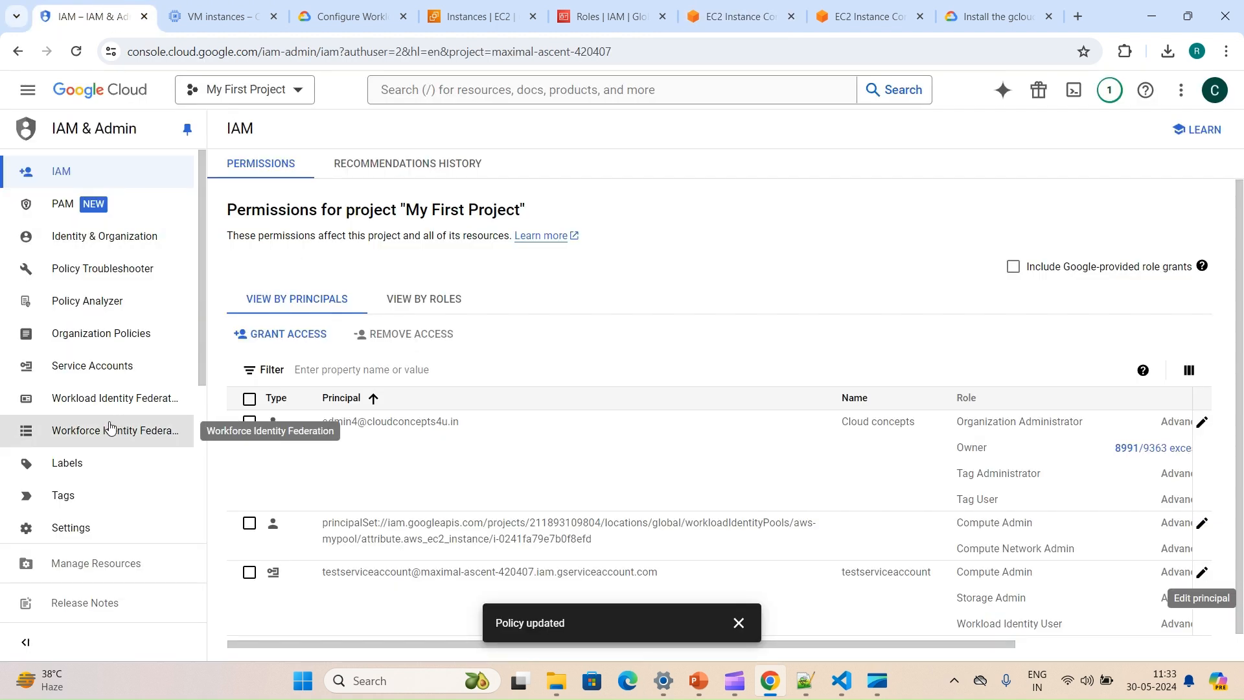
{"action": "left_click", "coordinate": [81, 400]}
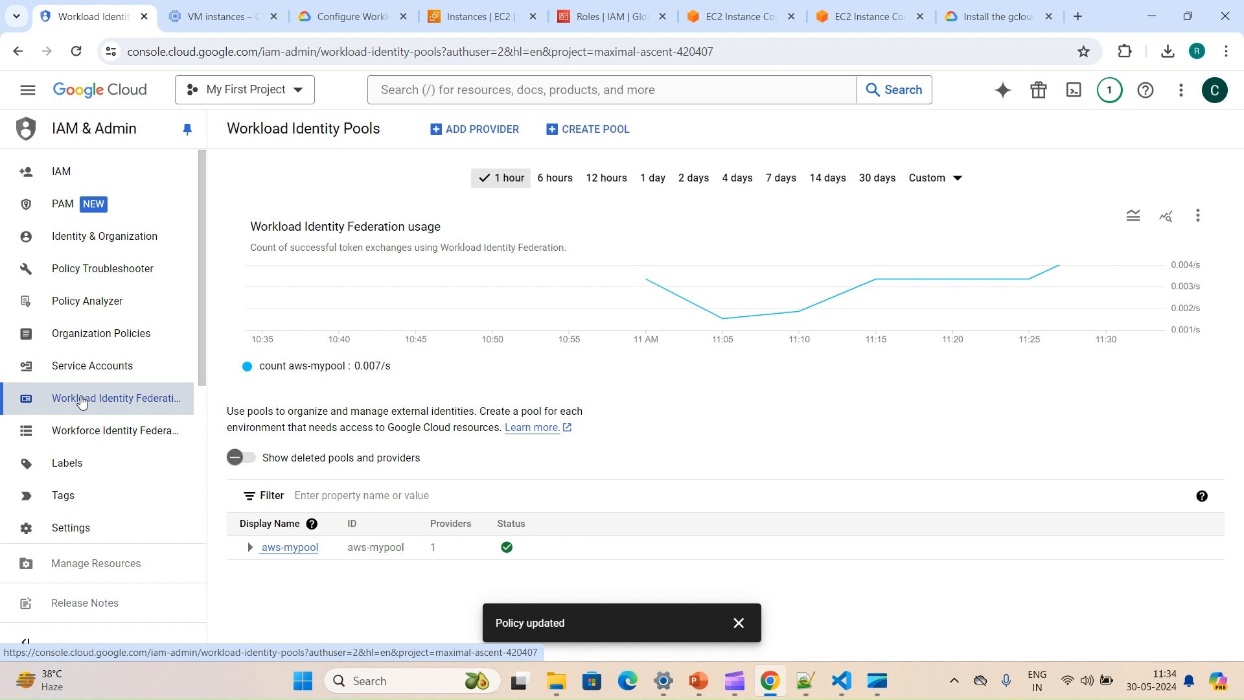
{"action": "left_click", "coordinate": [327, 20]}
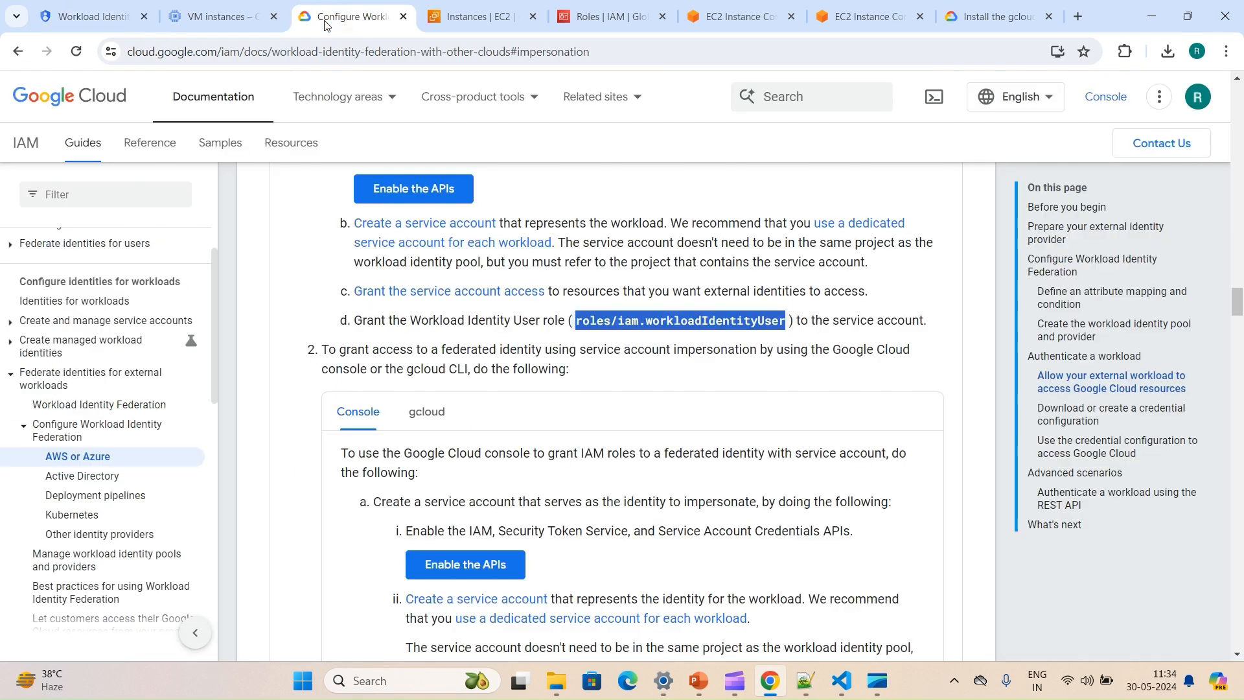
{"action": "scroll", "coordinate": [524, 479], "scroll_direction": "up", "scroll_amount": 20}
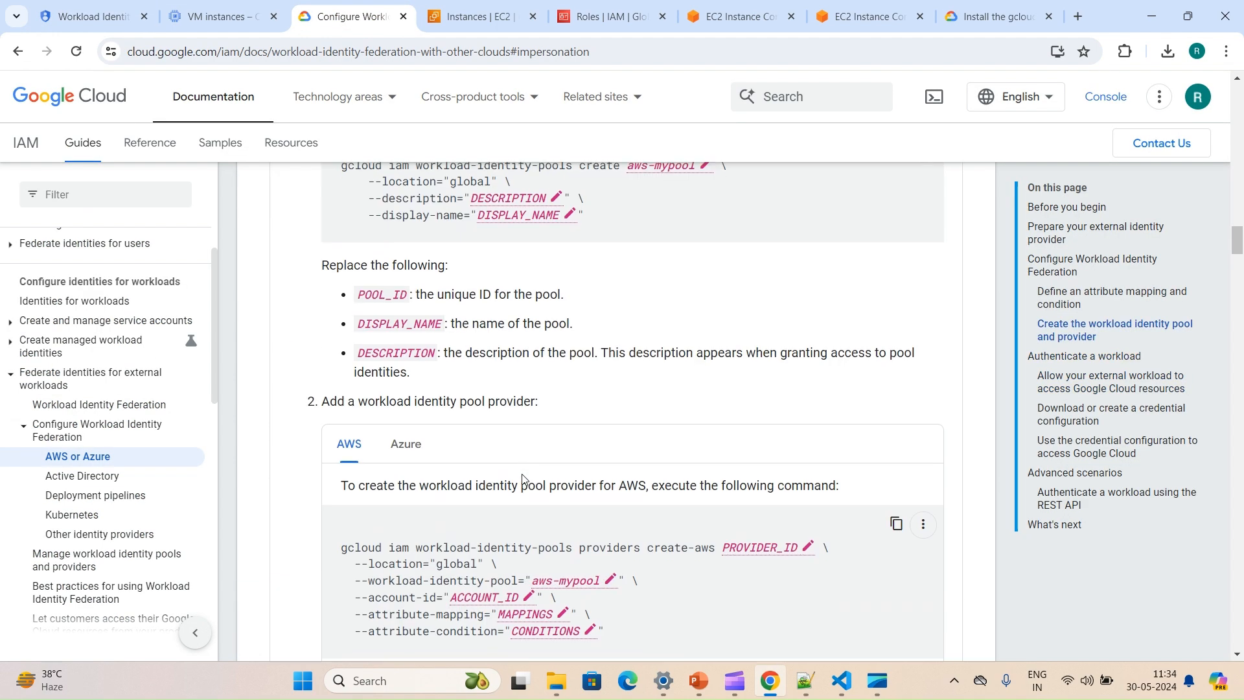
{"action": "scroll", "coordinate": [524, 479], "scroll_direction": "up", "scroll_amount": 12}
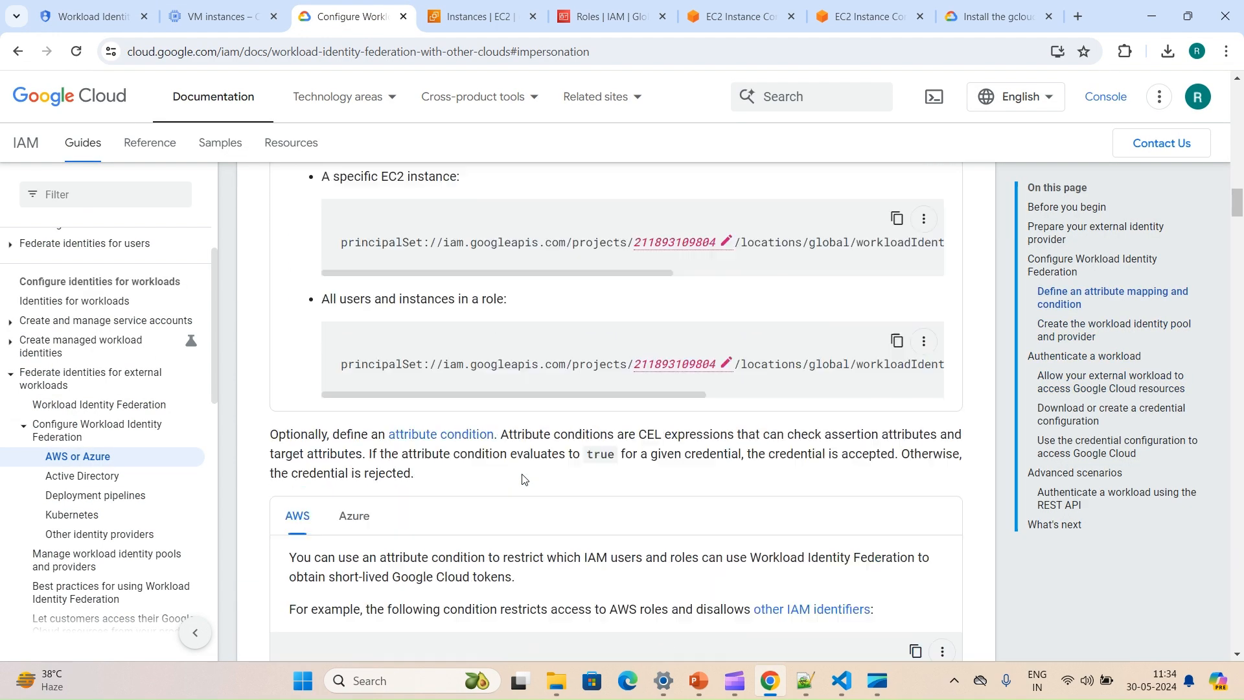
{"action": "scroll", "coordinate": [525, 479], "scroll_direction": "up", "scroll_amount": 4}
{"action": "scroll", "coordinate": [524, 477], "scroll_direction": "down", "scroll_amount": 15}
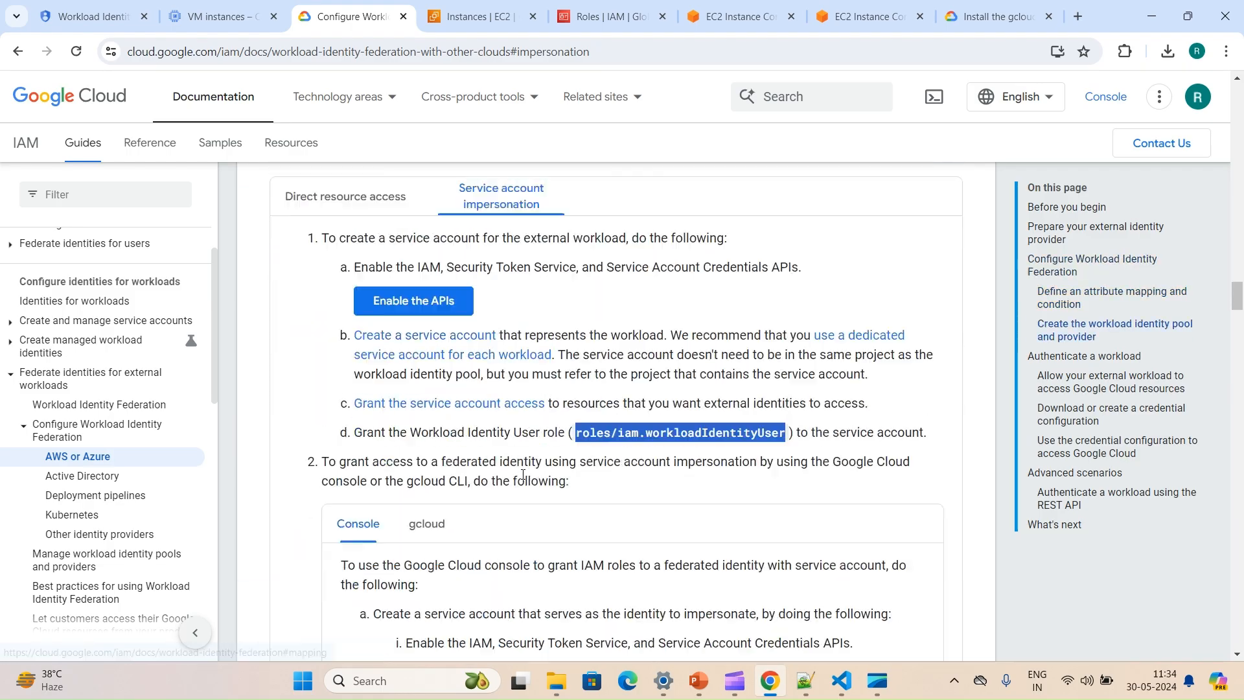
- Review the guide's workload authentication section and examine the by-subject principal format under direct resource access
{"action": "scroll", "coordinate": [523, 475], "scroll_direction": "down", "scroll_amount": 12}
{"action": "scroll", "coordinate": [524, 480], "scroll_direction": "up", "scroll_amount": 16}
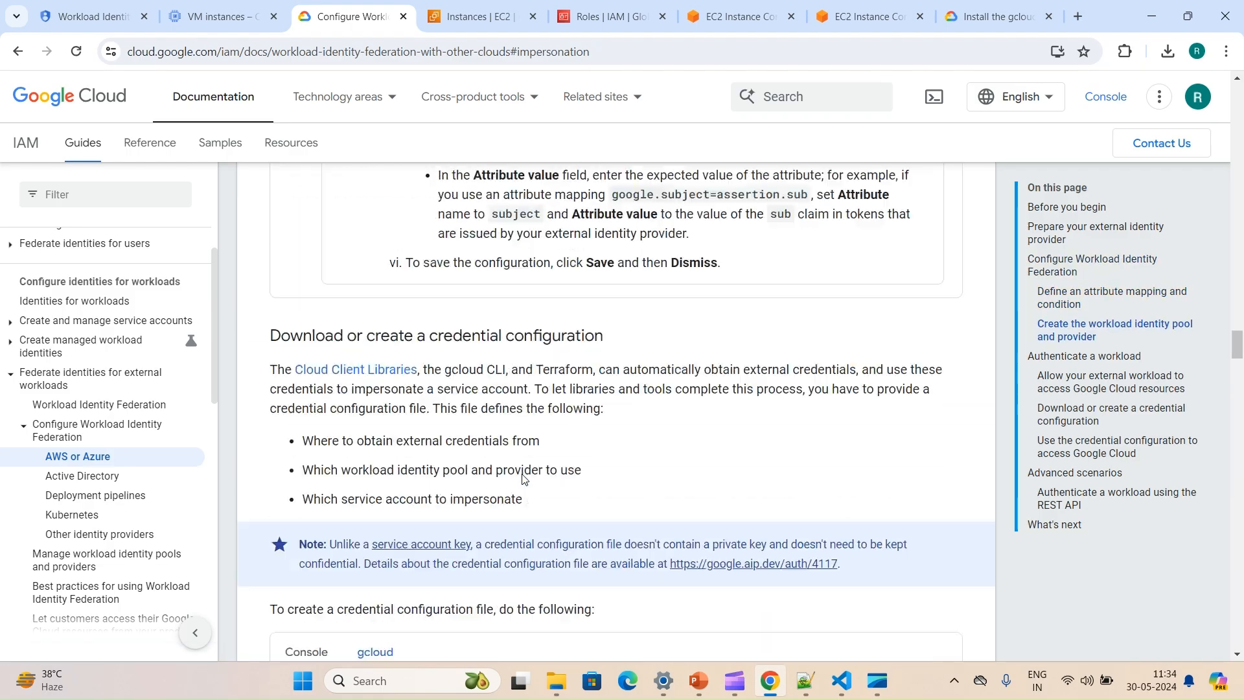
{"action": "scroll", "coordinate": [524, 480], "scroll_direction": "up", "scroll_amount": 10}
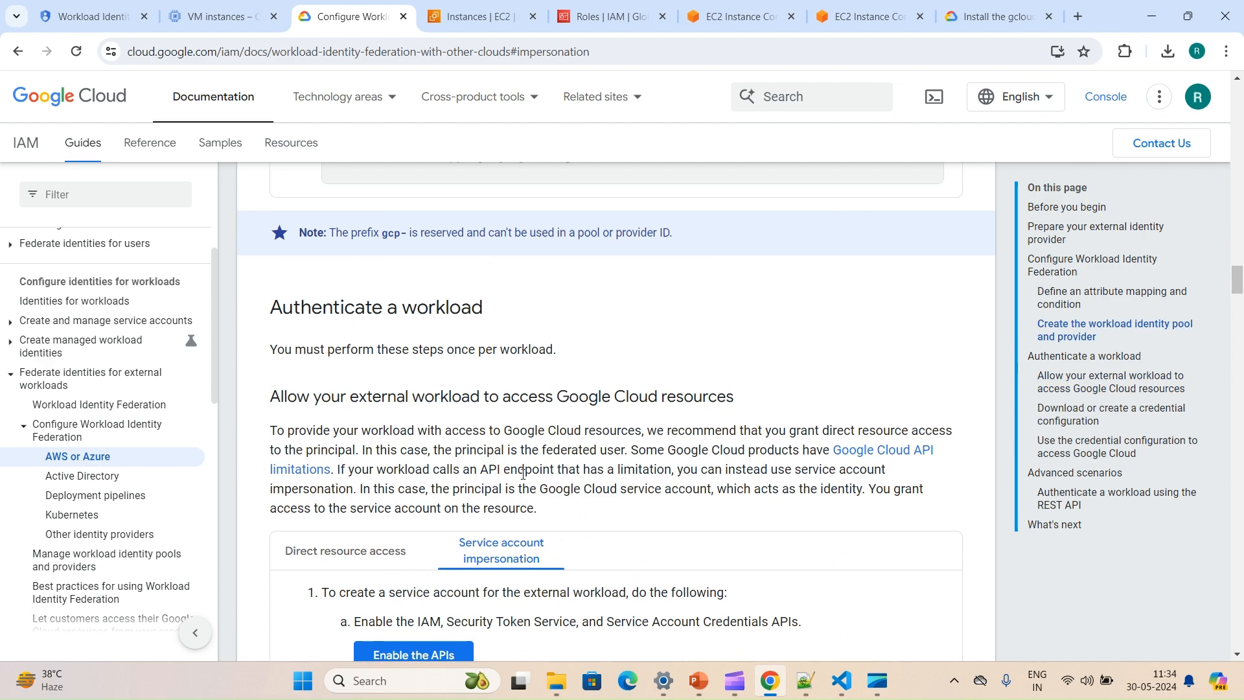
{"action": "scroll", "coordinate": [523, 474], "scroll_direction": "down", "scroll_amount": 7}
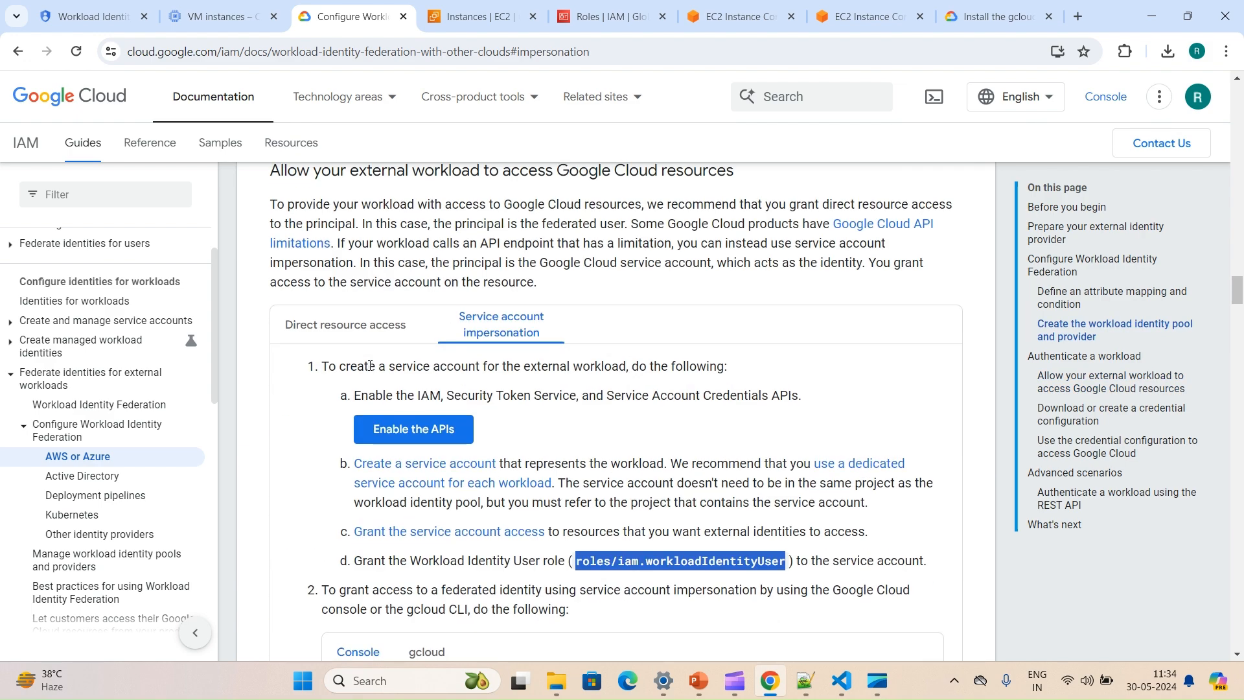
{"action": "left_click", "coordinate": [345, 324]}
{"action": "scroll", "coordinate": [543, 473], "scroll_direction": "down", "scroll_amount": 7}
{"action": "scroll", "coordinate": [543, 473], "scroll_direction": "down", "scroll_amount": 3}
{"action": "scroll", "coordinate": [543, 473], "scroll_direction": "up", "scroll_amount": 5}
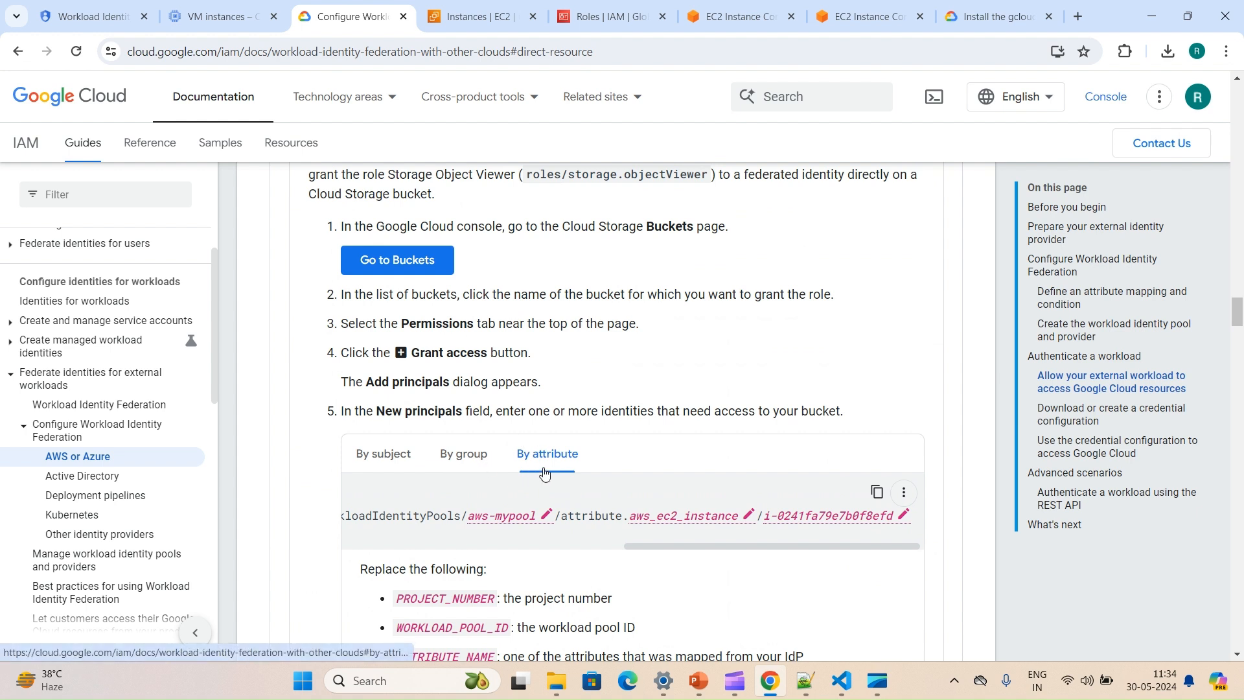
{"action": "left_click", "coordinate": [397, 458]}
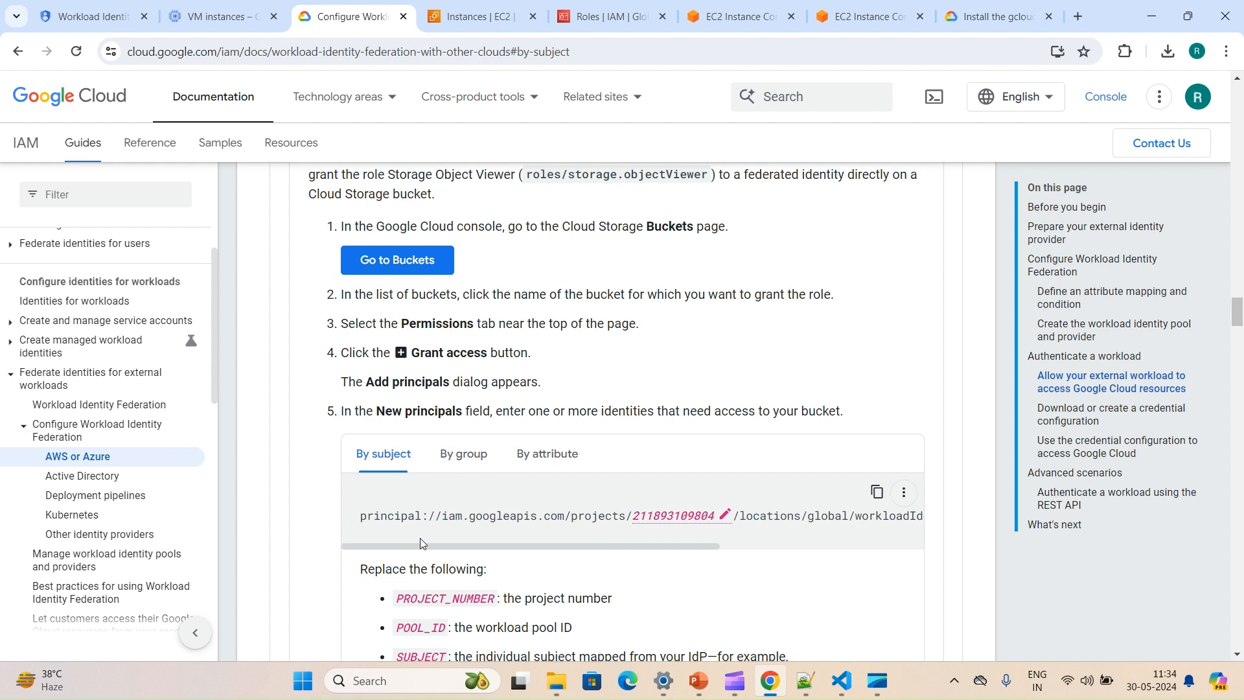
{"action": "left_click_drag", "start_coordinate": [452, 550], "coordinate": [678, 546]}
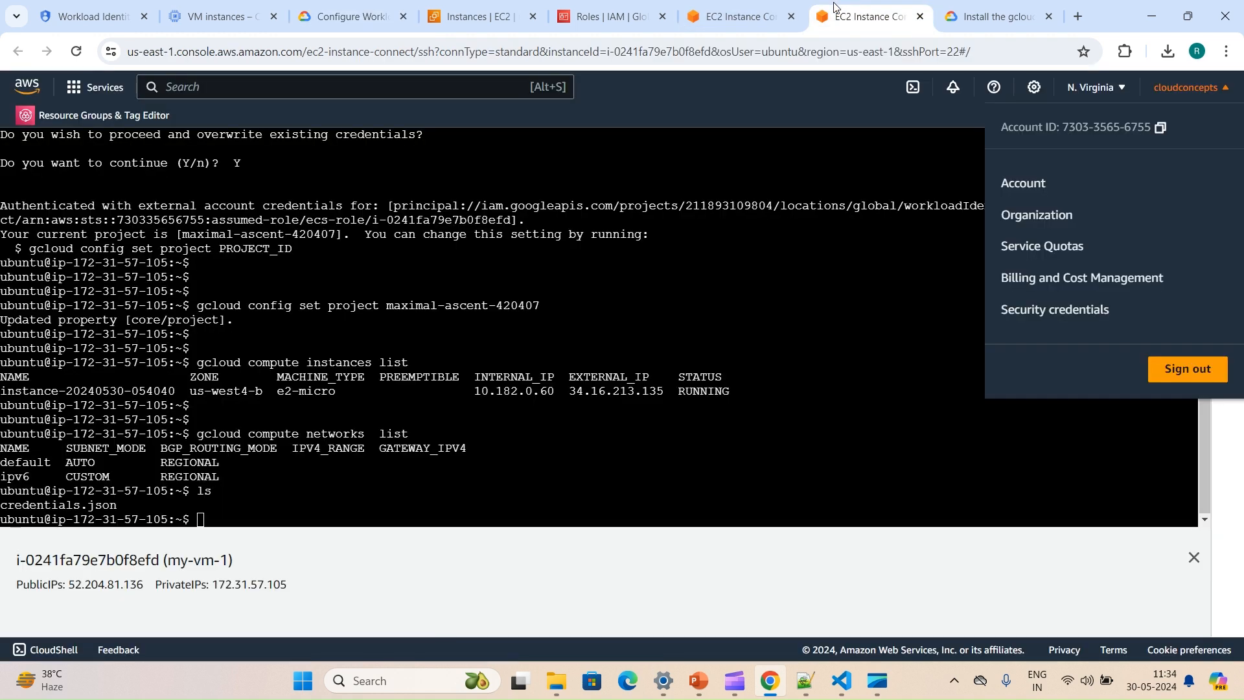
- Run gcloud config list in my-vm-1's terminal and highlight the active account's principal identifier
{"action": "left_click", "coordinate": [869, 17]}
{"action": "left_click", "coordinate": [541, 425]}
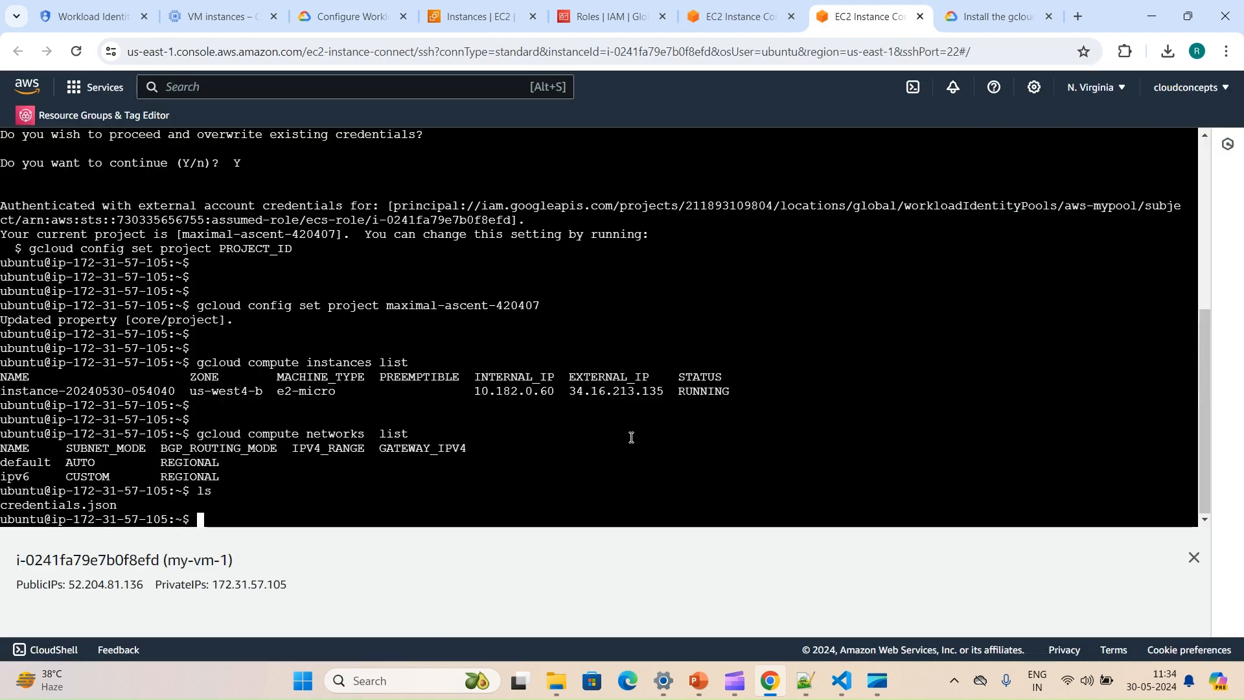
{"action": "key", "text": "Return"}
{"action": "key", "text": "Return"}
{"action": "type", "text": "gclou"}
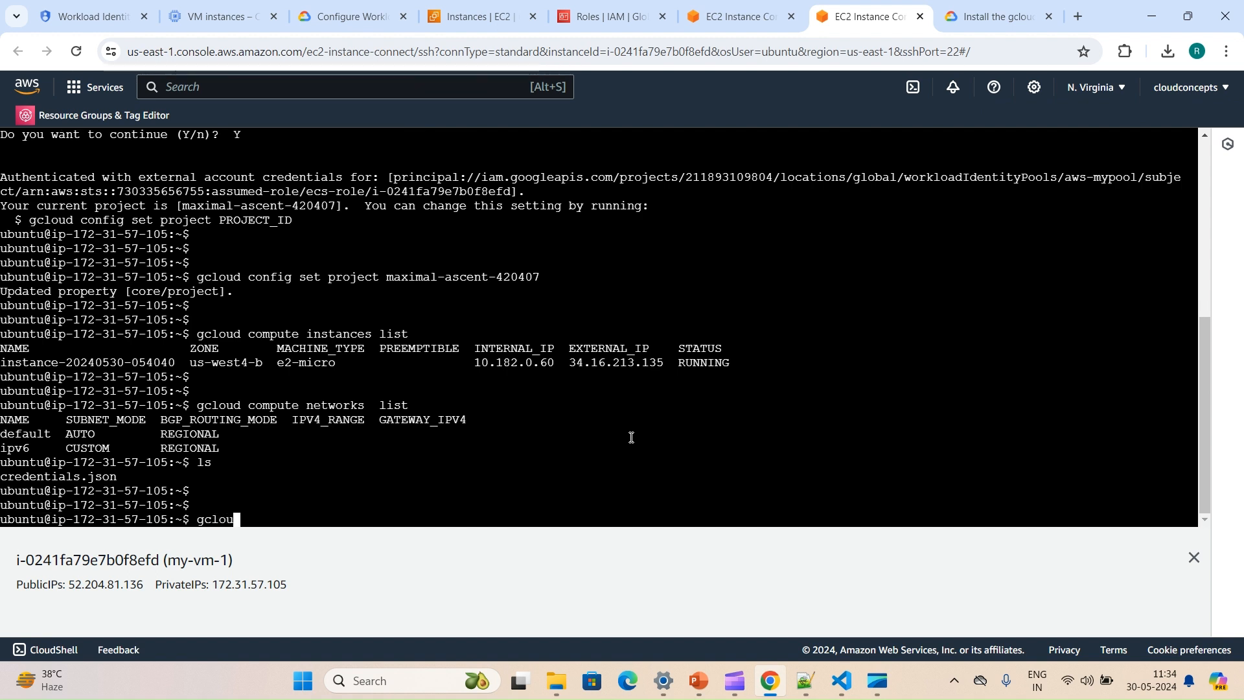
{"action": "type", "text": "d config list"}
{"action": "key", "text": "Return"}
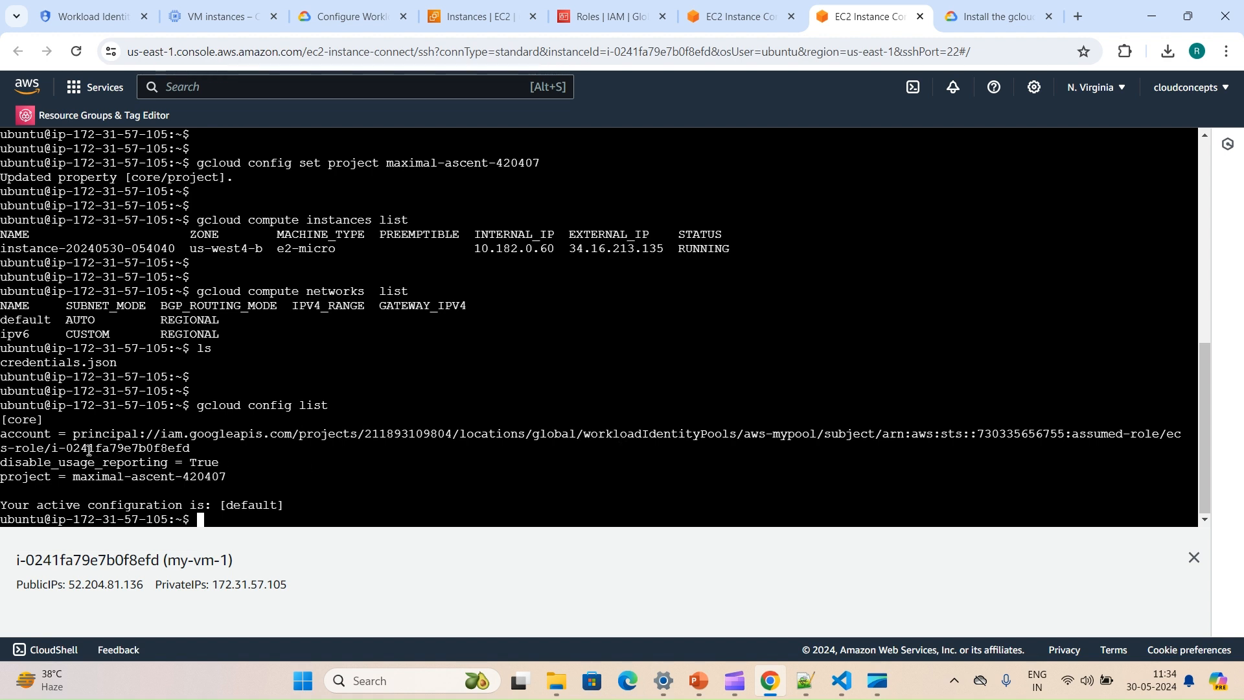
{"action": "left_click_drag", "start_coordinate": [77, 438], "coordinate": [192, 449]}
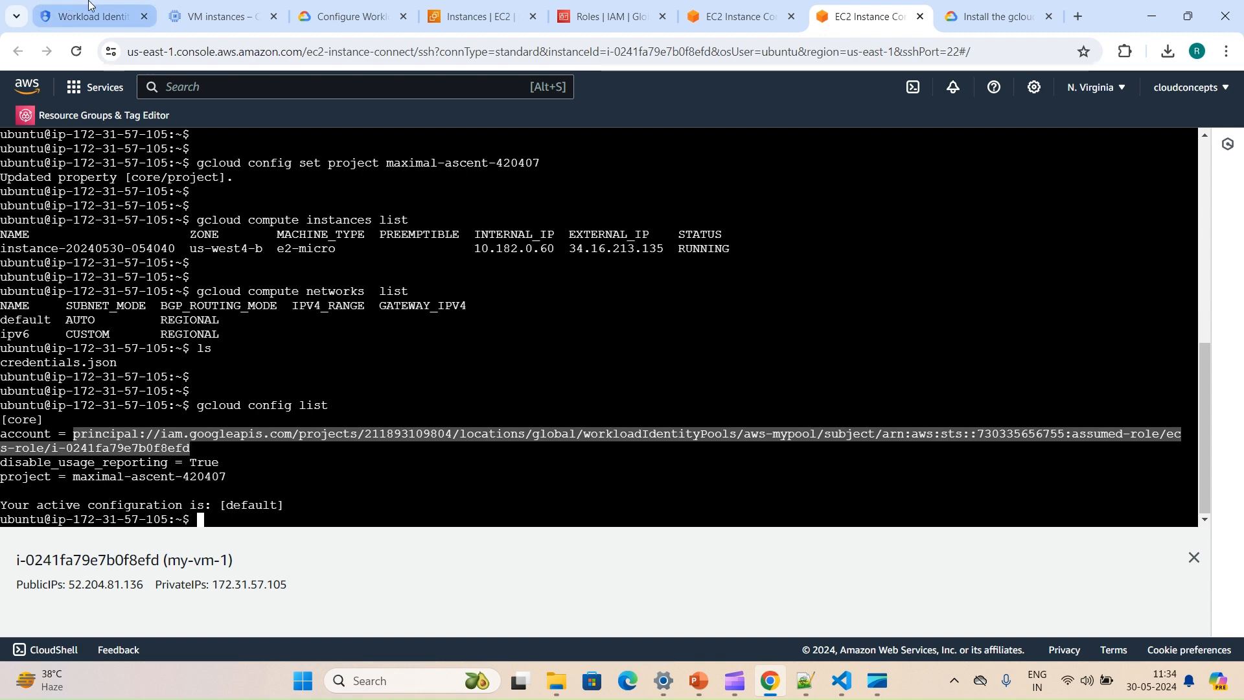
- Return to the Workload Identity Federation guide and examine the by-group principal format and its placeholders
{"action": "left_click", "coordinate": [155, 8]}
{"action": "left_click", "coordinate": [194, 14]}
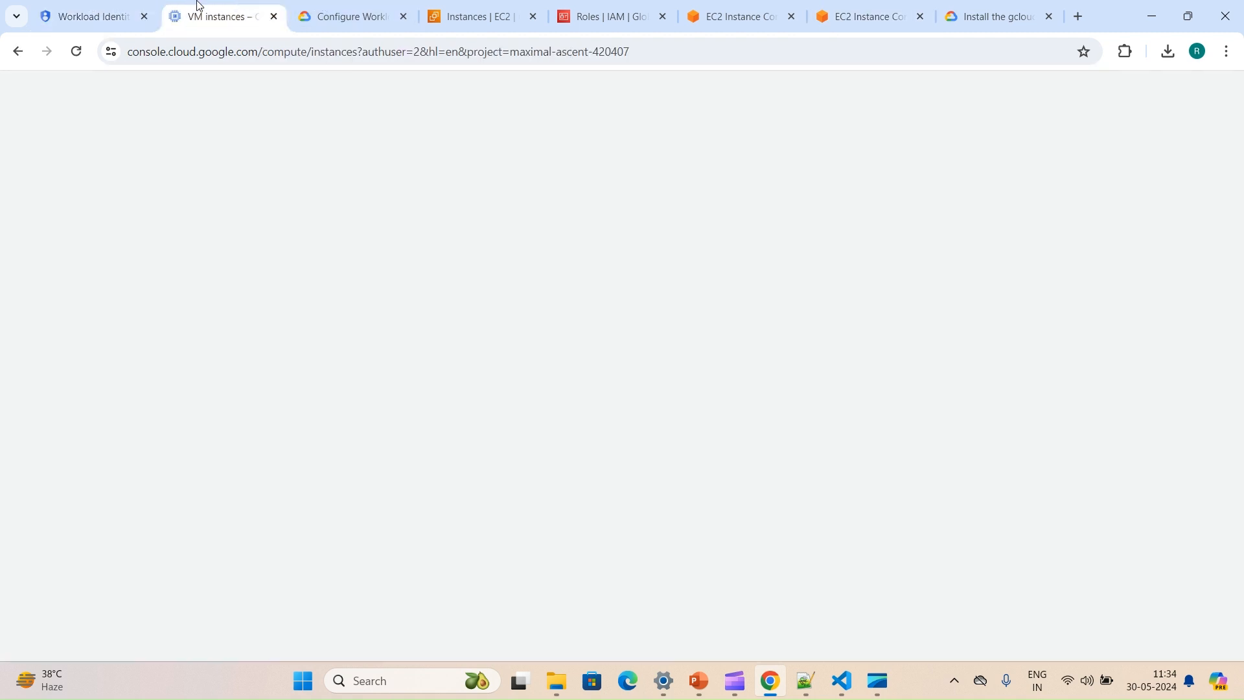
{"action": "left_click", "coordinate": [308, 5]}
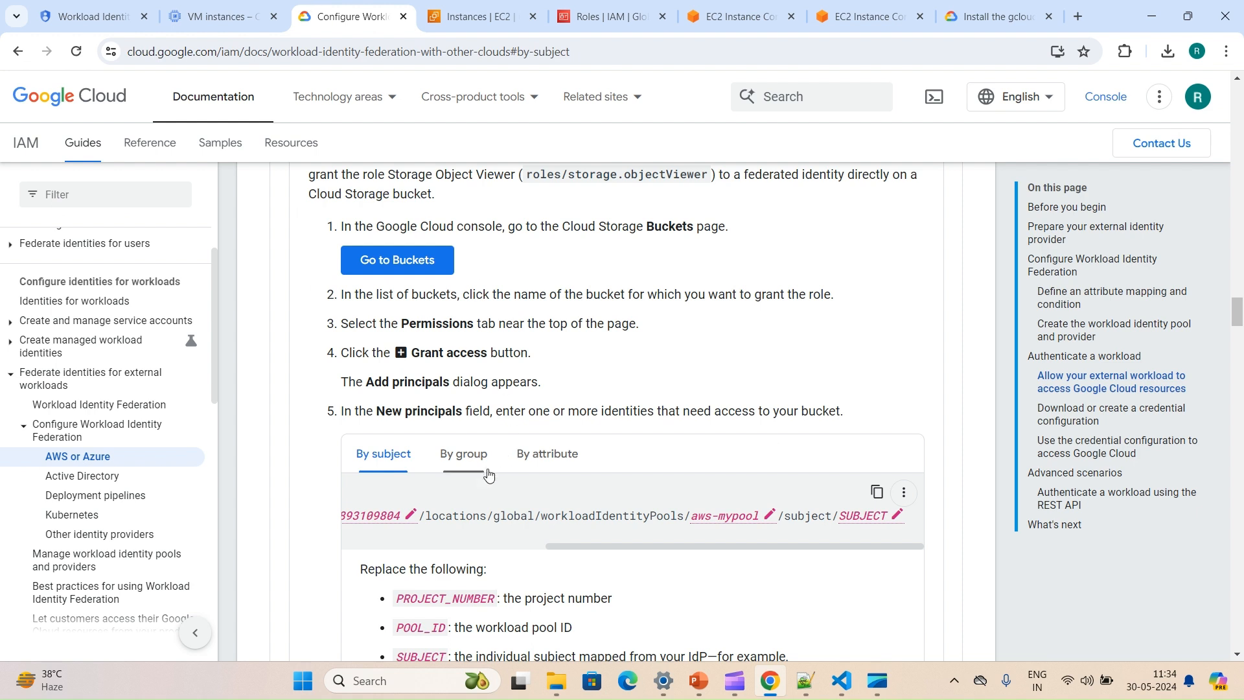
{"action": "left_click", "coordinate": [462, 469]}
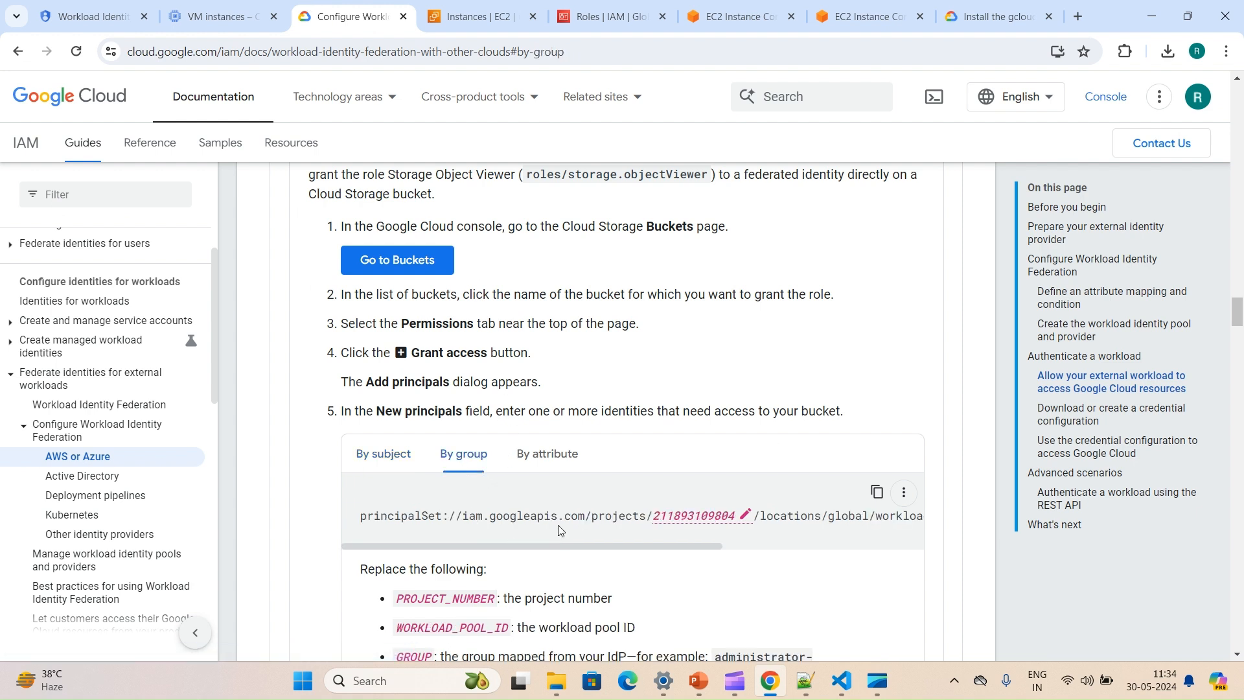
{"action": "scroll", "coordinate": [524, 528], "scroll_direction": "down", "scroll_amount": 1}
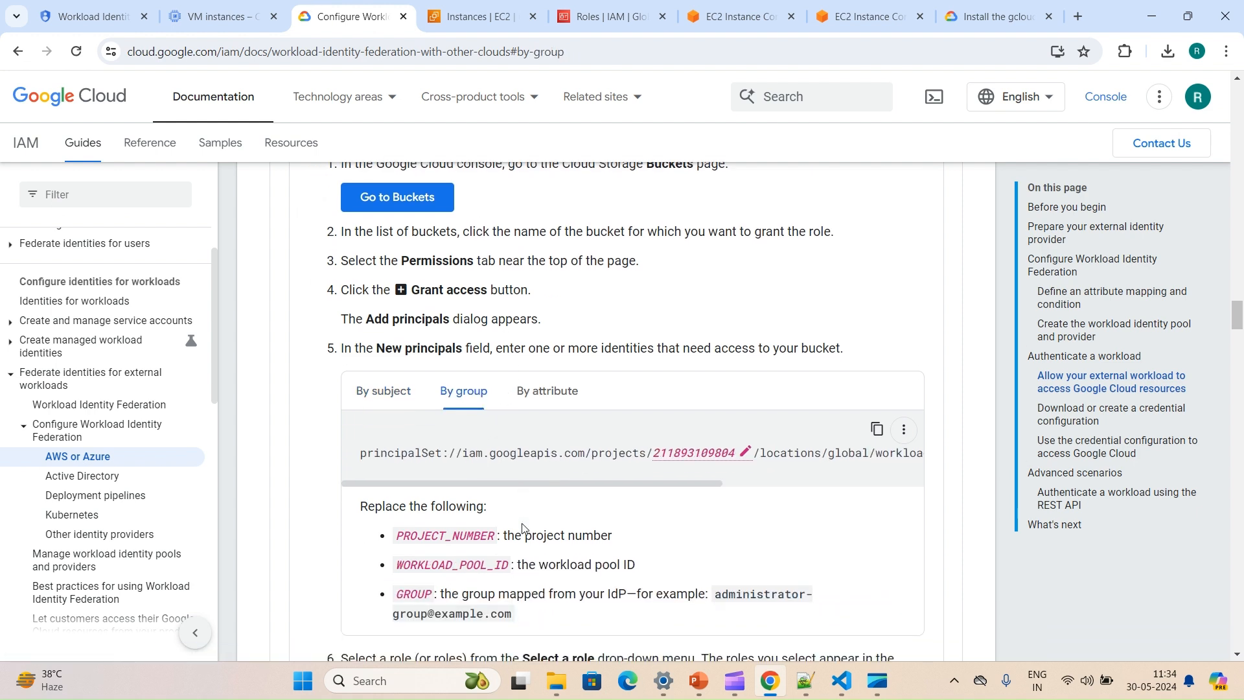
{"action": "scroll", "coordinate": [523, 528], "scroll_direction": "down", "scroll_amount": 1}
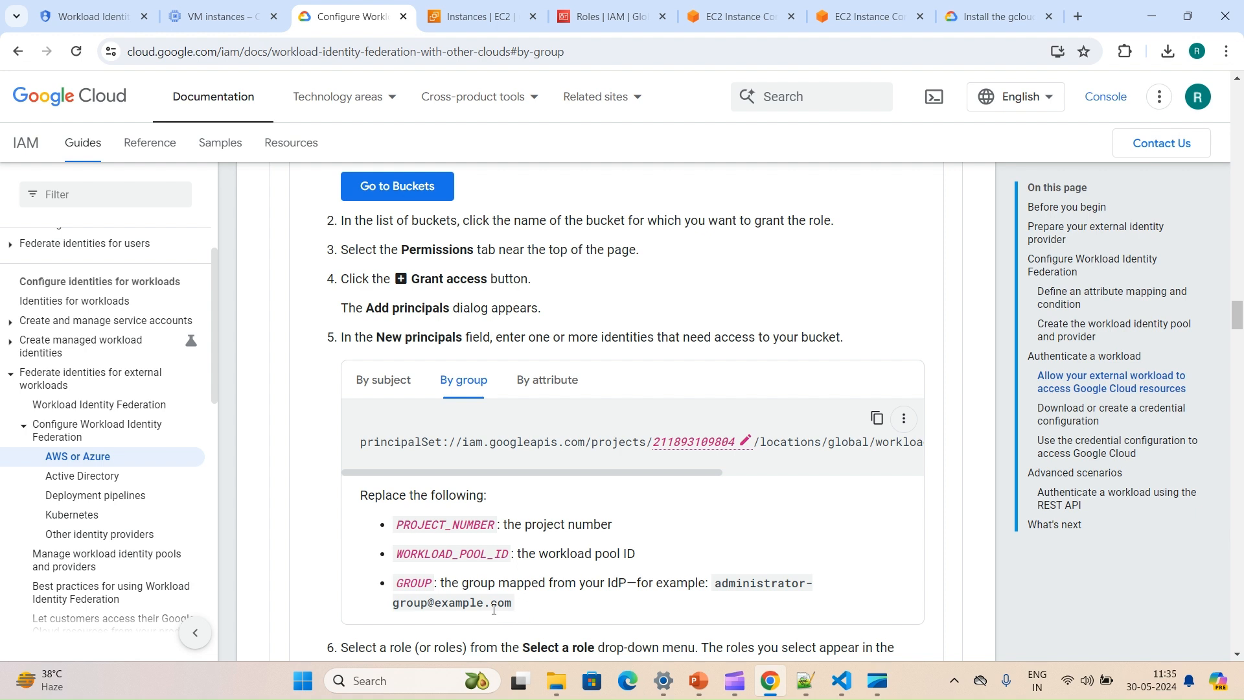
- Review the guide's credential configuration section and show the Azure version of the gcloud create-cred-config command
{"action": "scroll", "coordinate": [493, 609], "scroll_direction": "down", "scroll_amount": 5}
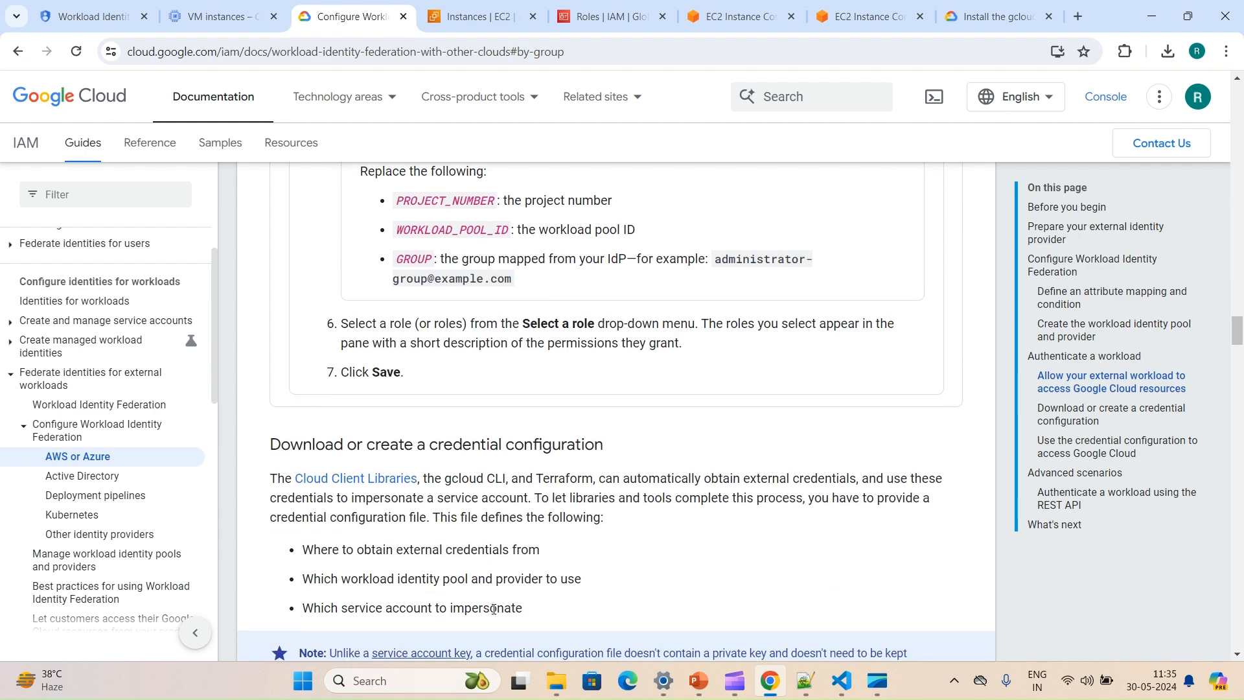
{"action": "scroll", "coordinate": [494, 609], "scroll_direction": "down", "scroll_amount": 6}
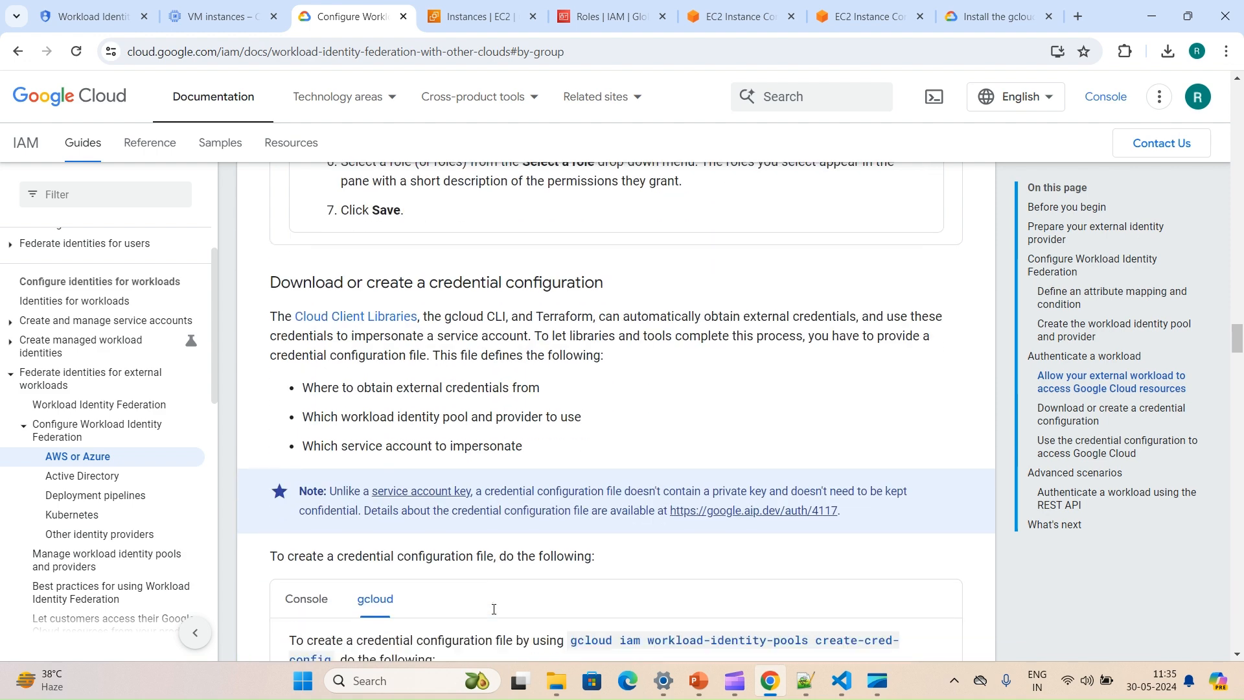
{"action": "scroll", "coordinate": [494, 614], "scroll_direction": "down", "scroll_amount": 2}
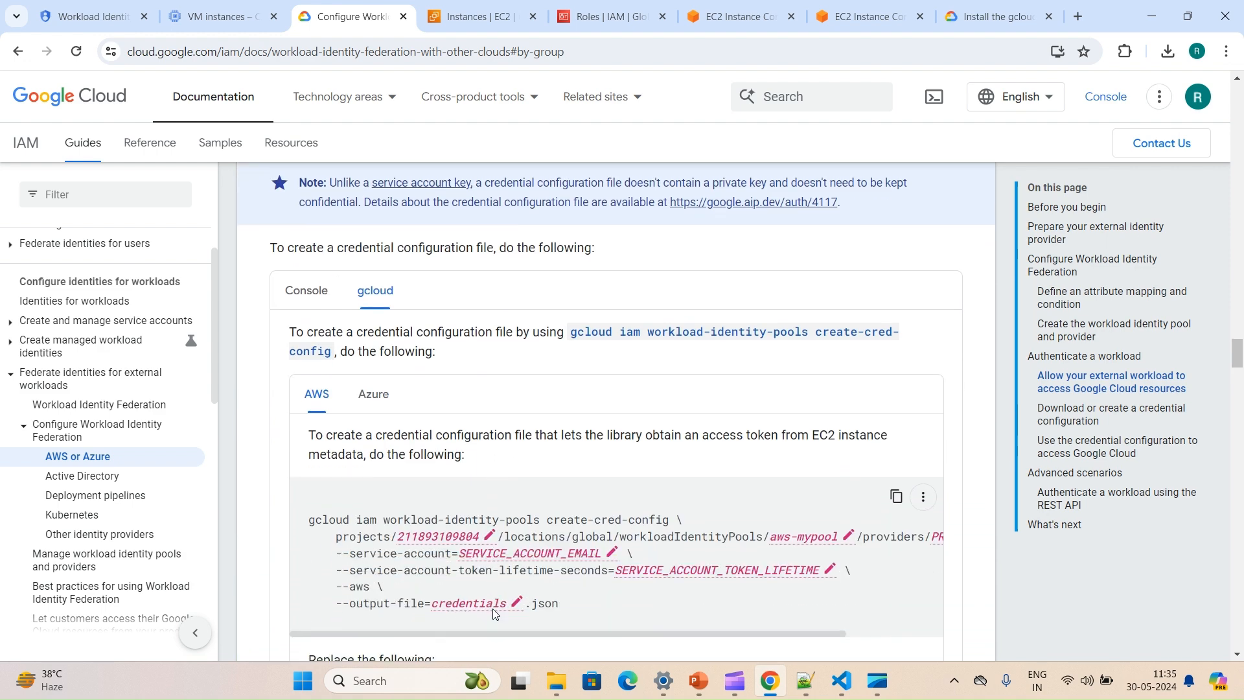
{"action": "left_click", "coordinate": [379, 381]}
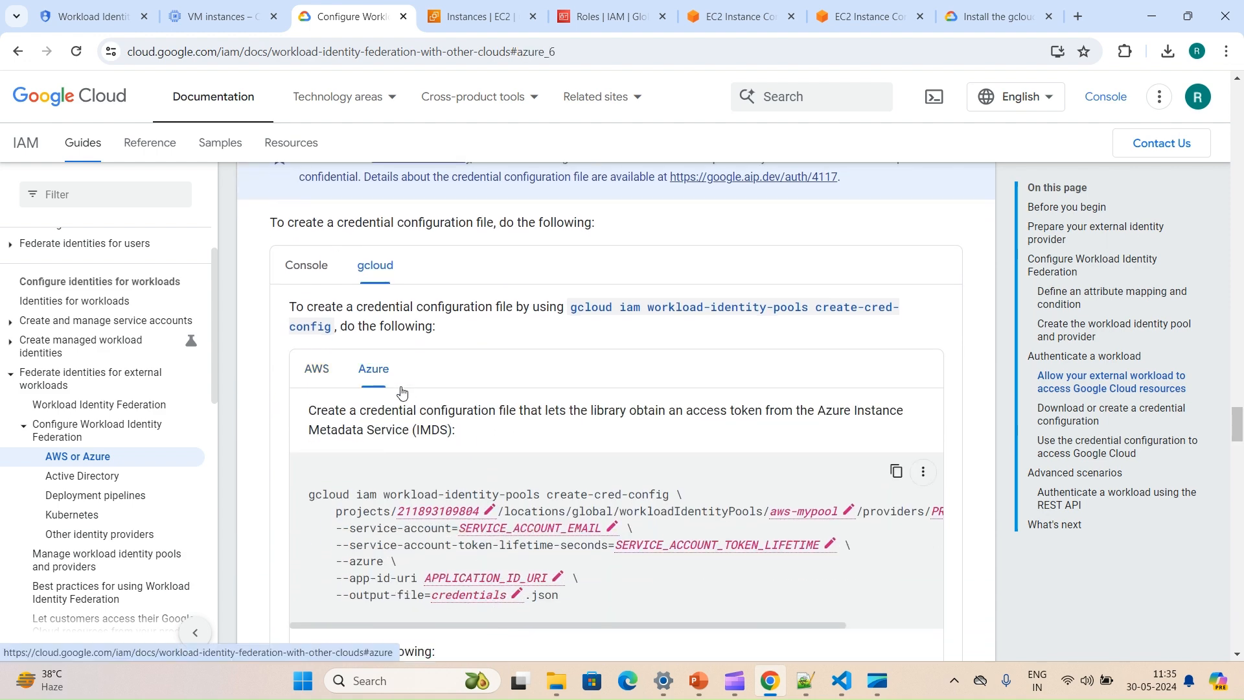
{"action": "scroll", "coordinate": [486, 592], "scroll_direction": "down", "scroll_amount": 5}
- Examine the guide's REST API authentication steps, its What's next links and the related federation topics in the guide's navigation
{"action": "scroll", "coordinate": [485, 592], "scroll_direction": "down", "scroll_amount": 20}
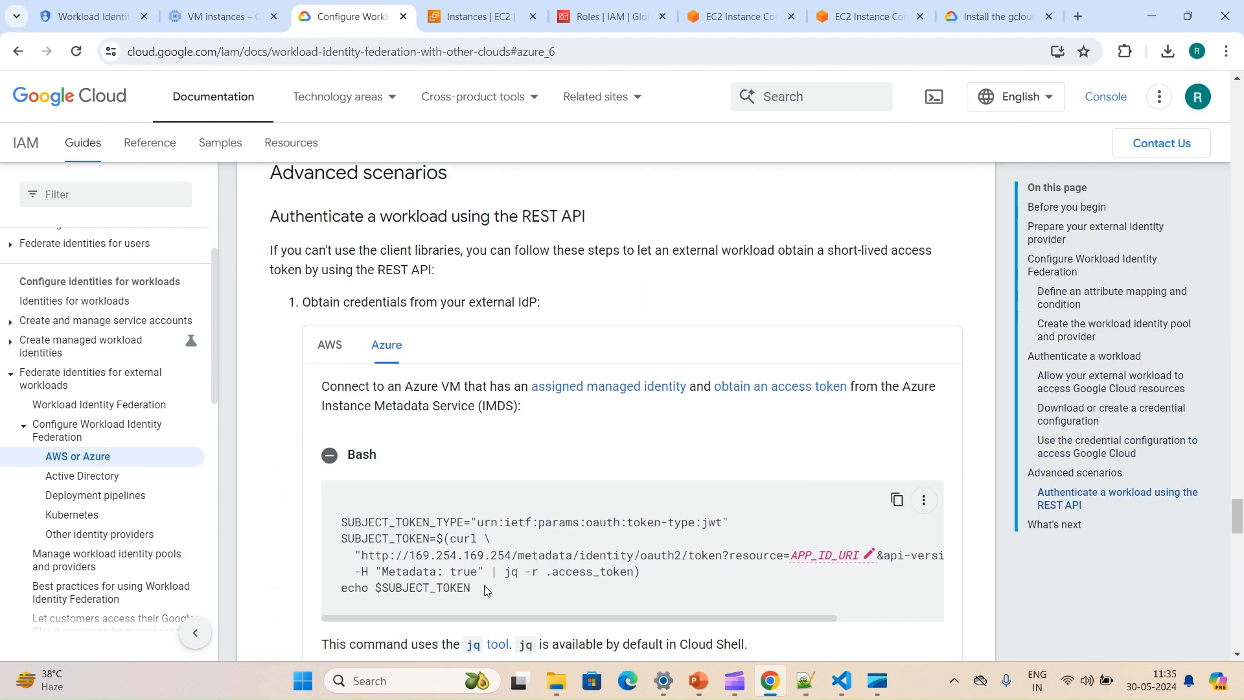
{"action": "scroll", "coordinate": [484, 585], "scroll_direction": "down", "scroll_amount": 2}
{"action": "scroll", "coordinate": [486, 589], "scroll_direction": "up", "scroll_amount": 2}
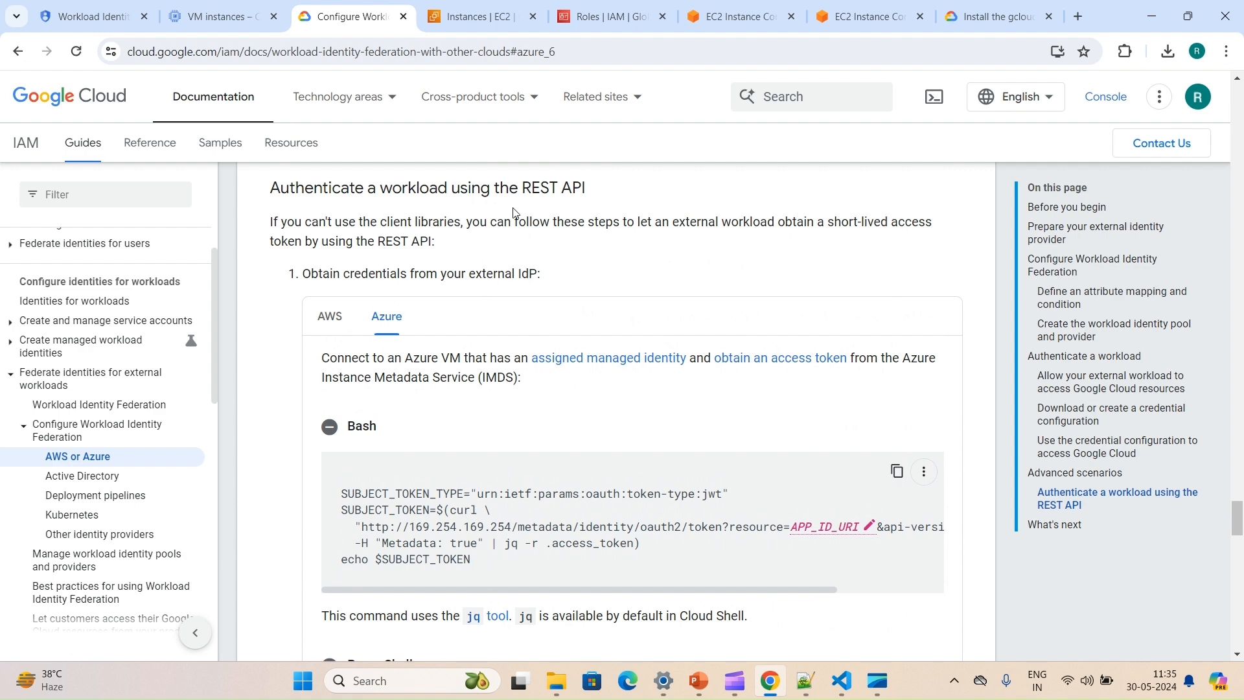
{"action": "scroll", "coordinate": [523, 526], "scroll_direction": "down", "scroll_amount": 15}
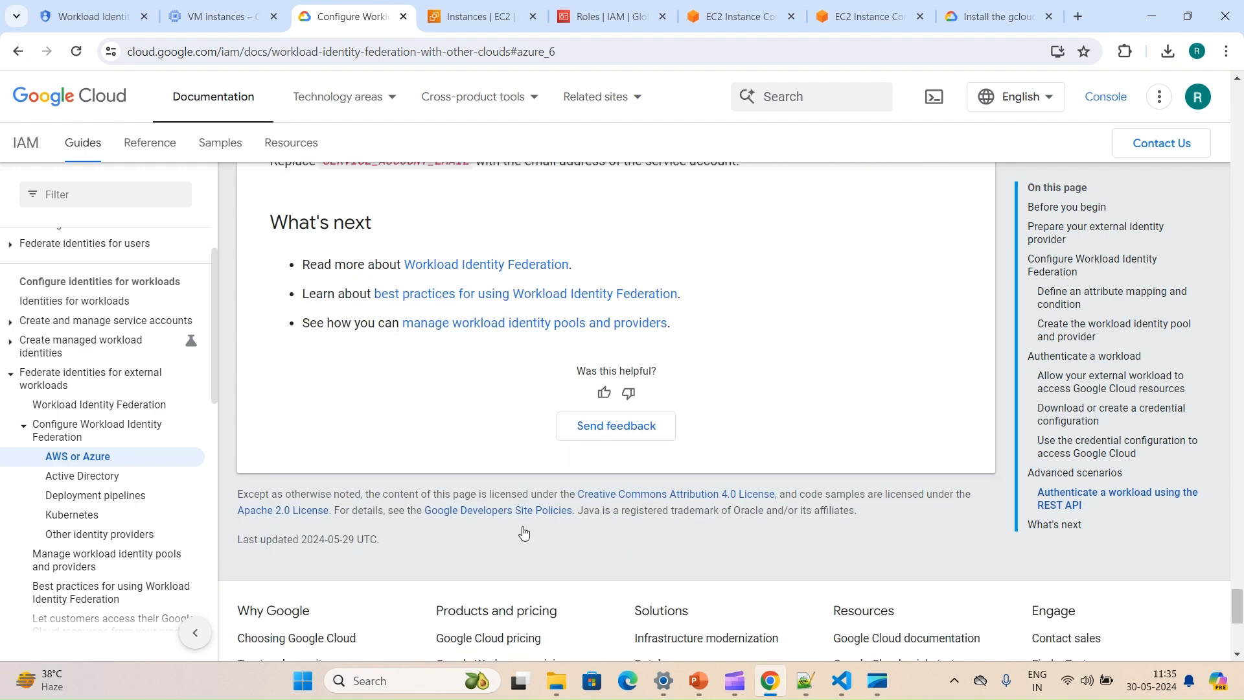
{"action": "scroll", "coordinate": [522, 526], "scroll_direction": "up", "scroll_amount": 1}
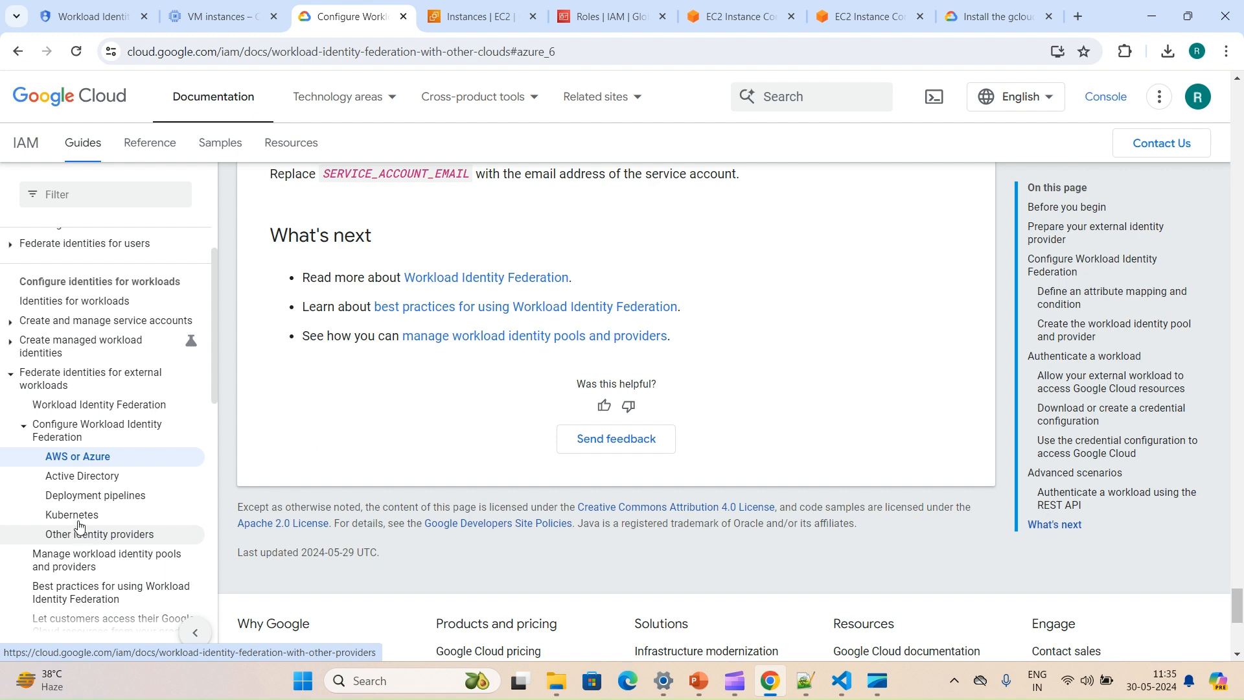
{"action": "scroll", "coordinate": [133, 536], "scroll_direction": "down", "scroll_amount": 2}
{"action": "scroll", "coordinate": [132, 536], "scroll_direction": "down", "scroll_amount": 3}
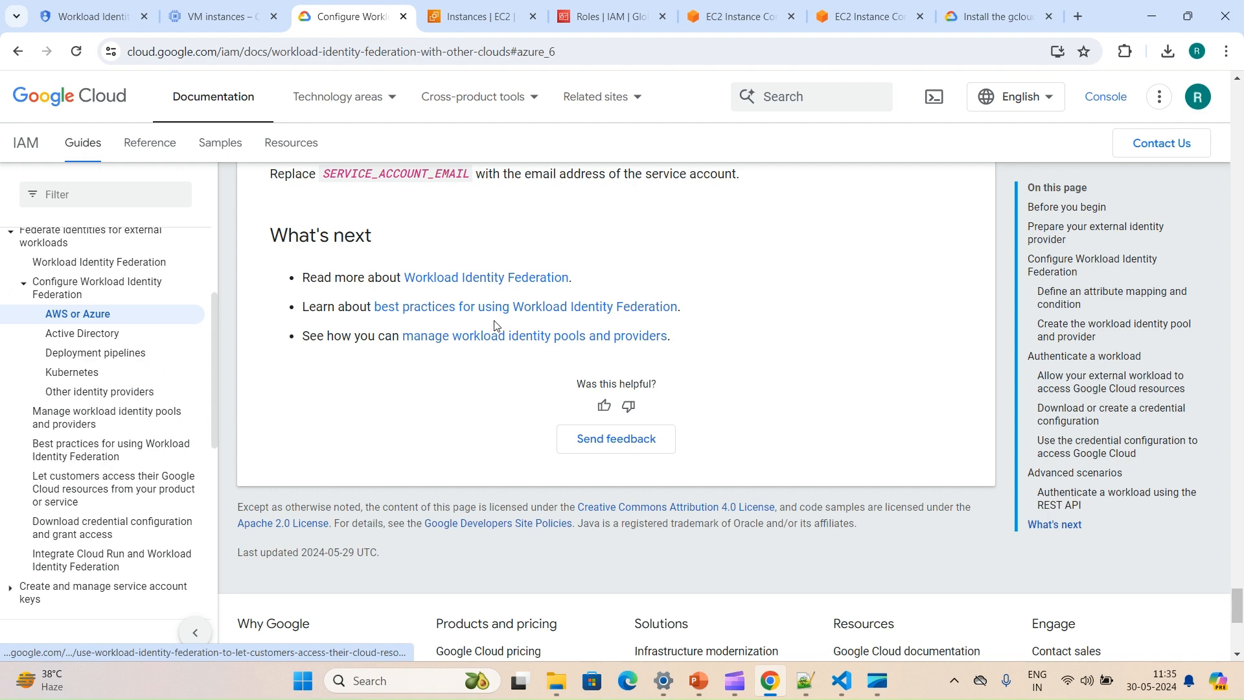